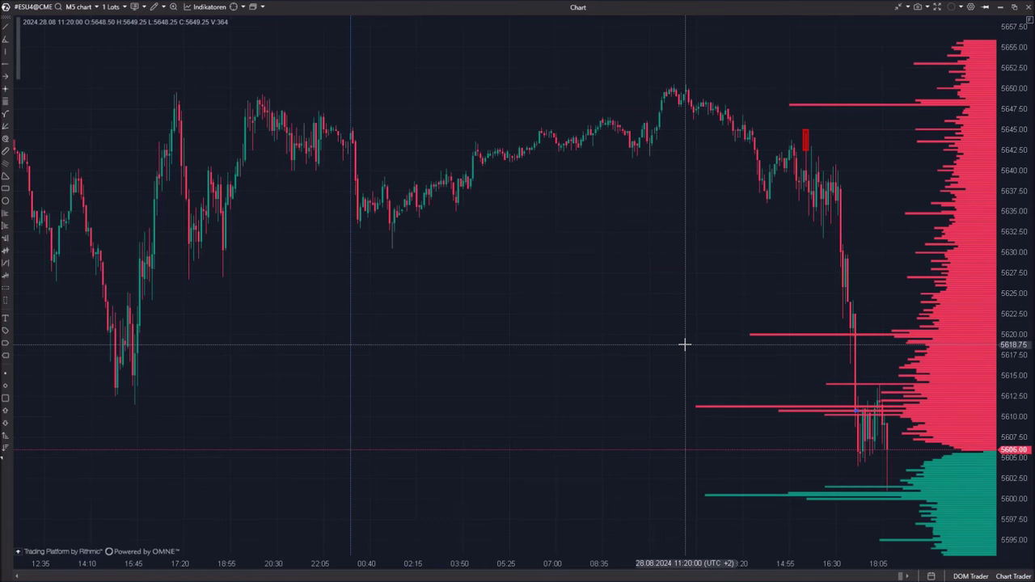
Examine the individual resting orders per price level in the MBO Dom around the current ES price
drag(684, 345, 446, 337)
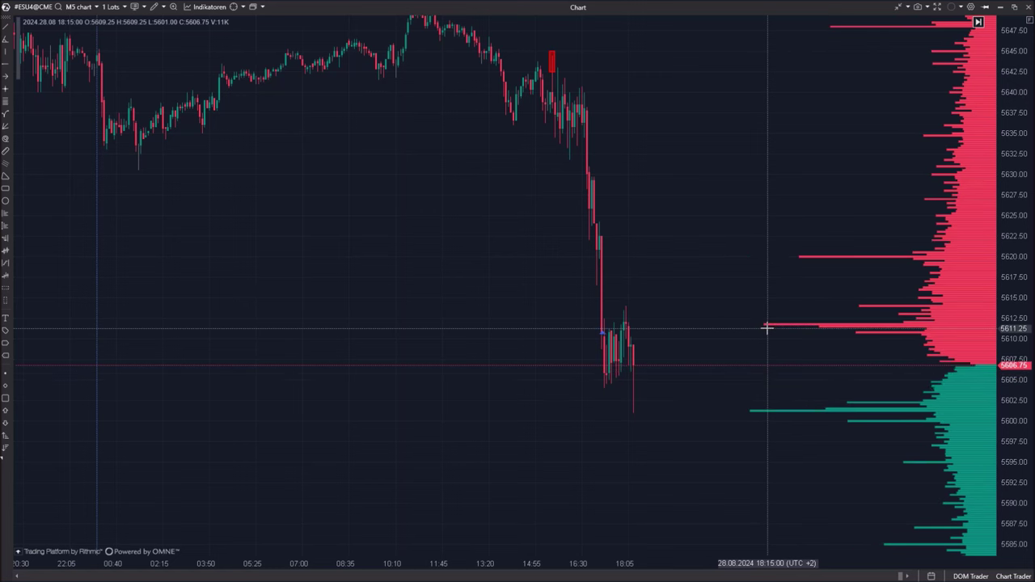
drag(1009, 461, 1008, 311)
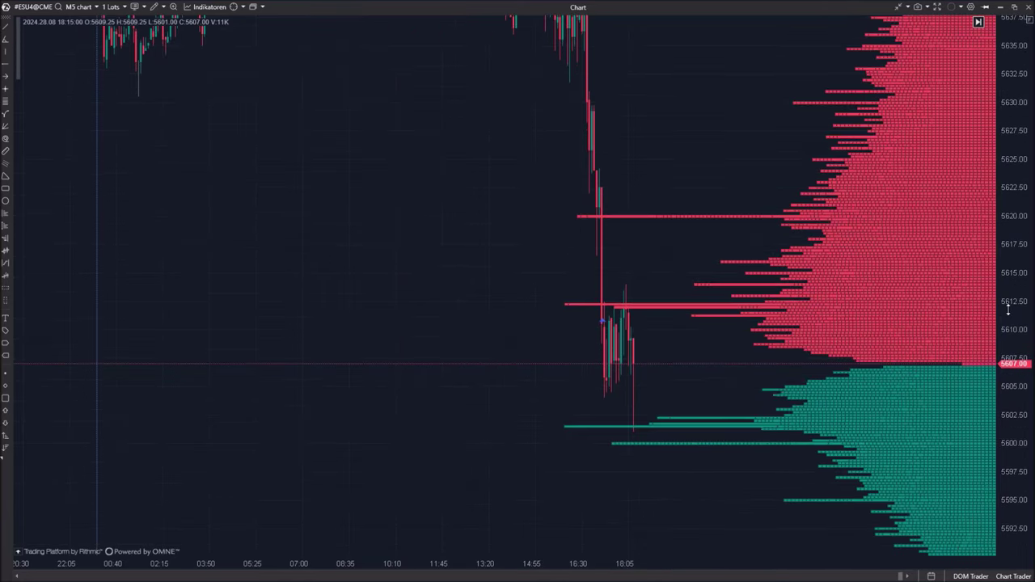
drag(1013, 500, 1011, 71)
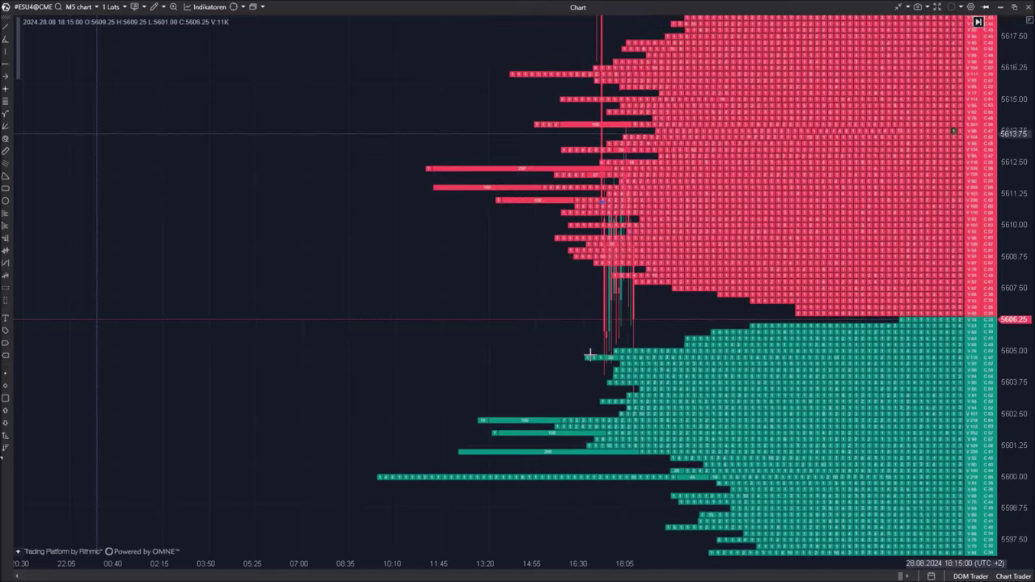
drag(359, 285, 504, 266)
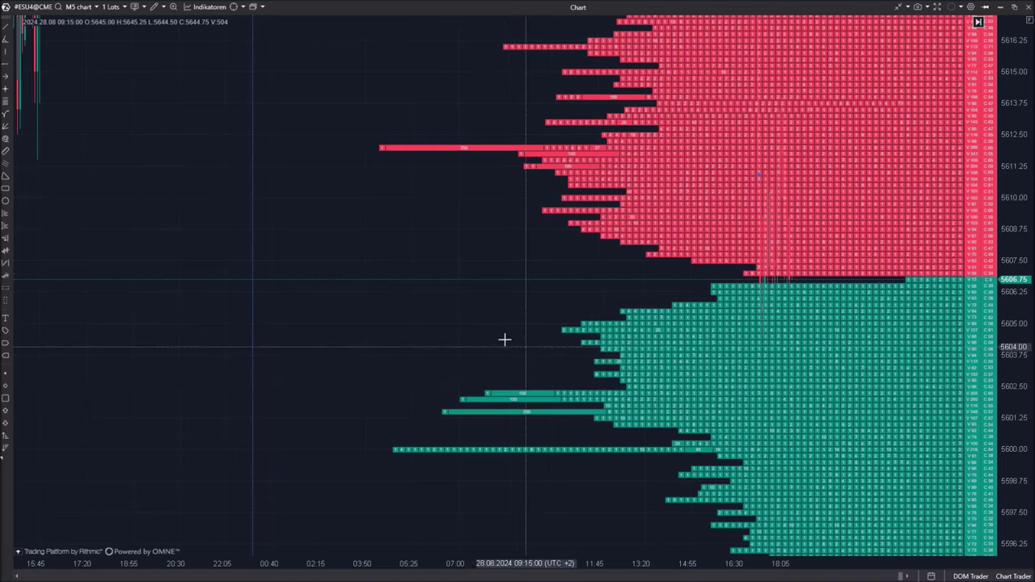
drag(504, 339, 272, 335)
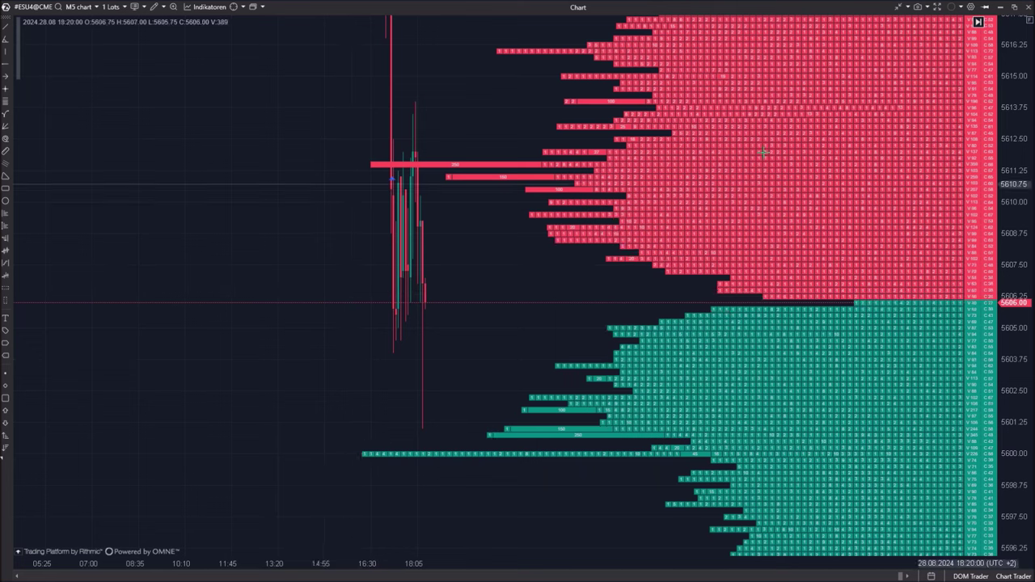
drag(1010, 84, 979, 117)
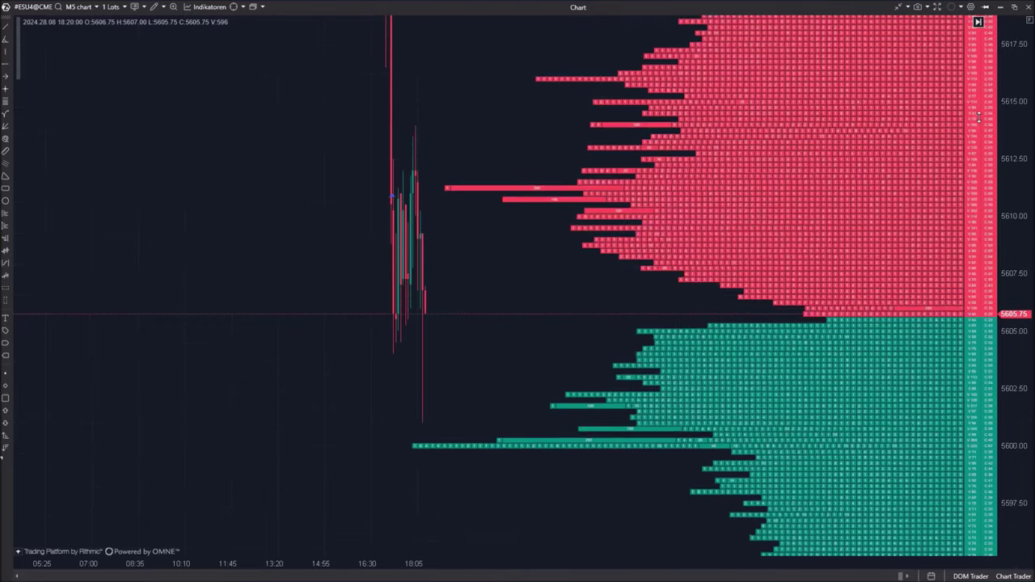
Open the chart's indicator settings with the MBO Dom options and move the dialog clear of the candles and order book
right_click(450, 275)
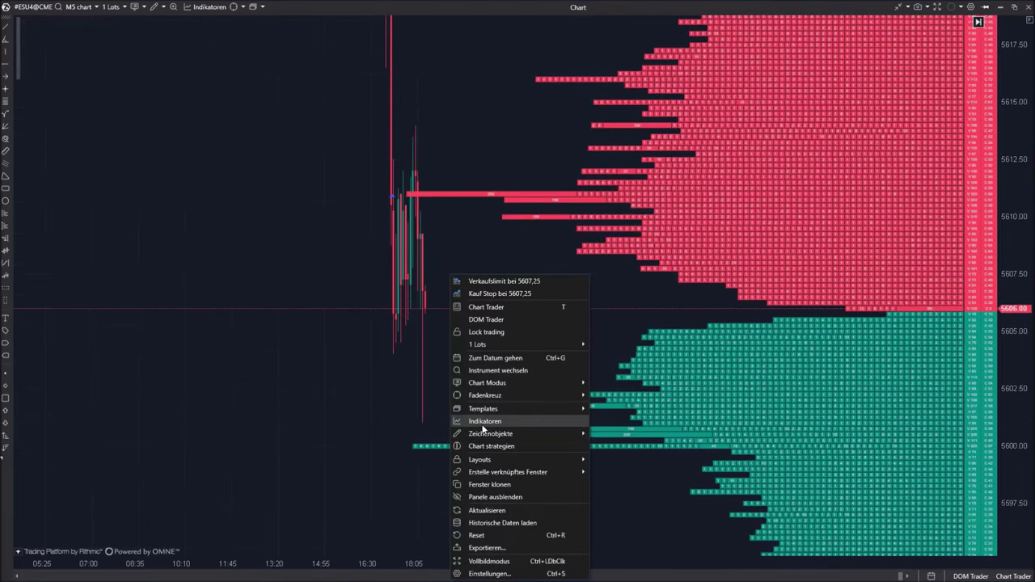
click(483, 421)
drag(387, 137, 67, 122)
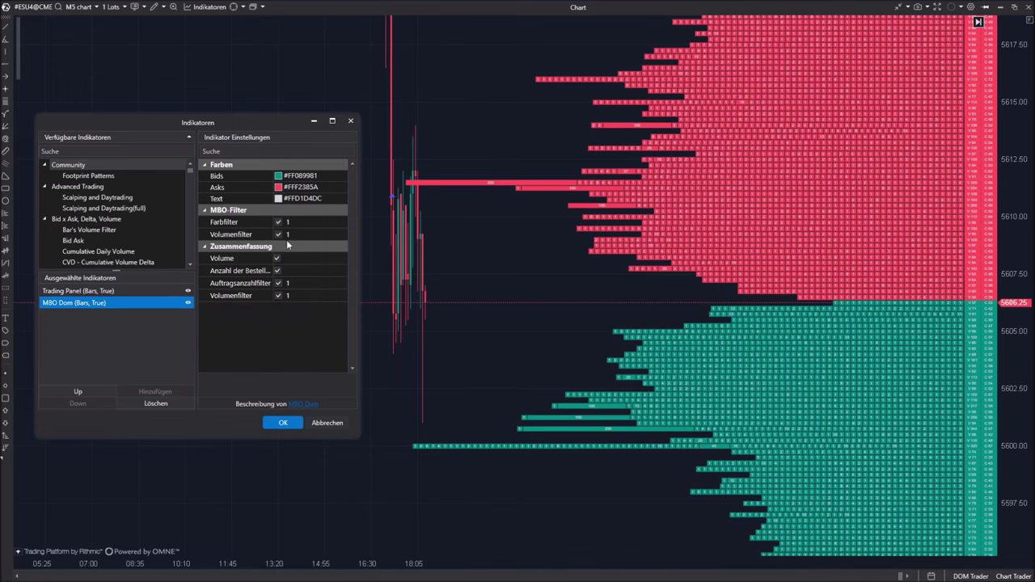
Try the MBO Dom's Farbfilter at increasing values up to 100 and reset it to 1
click(306, 222)
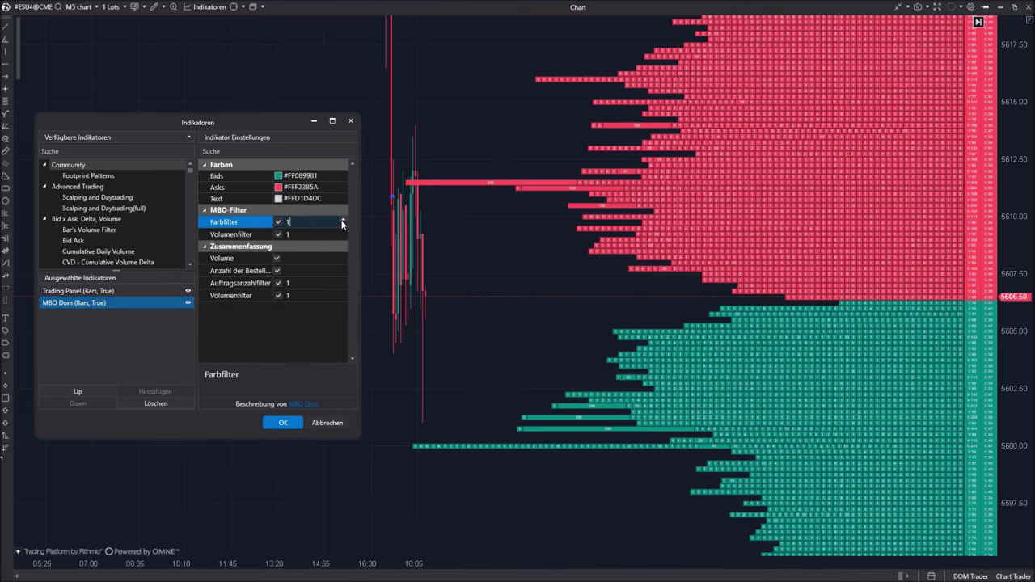
click(343, 221)
click(342, 220)
click(343, 220)
click(343, 220)
click(343, 220)
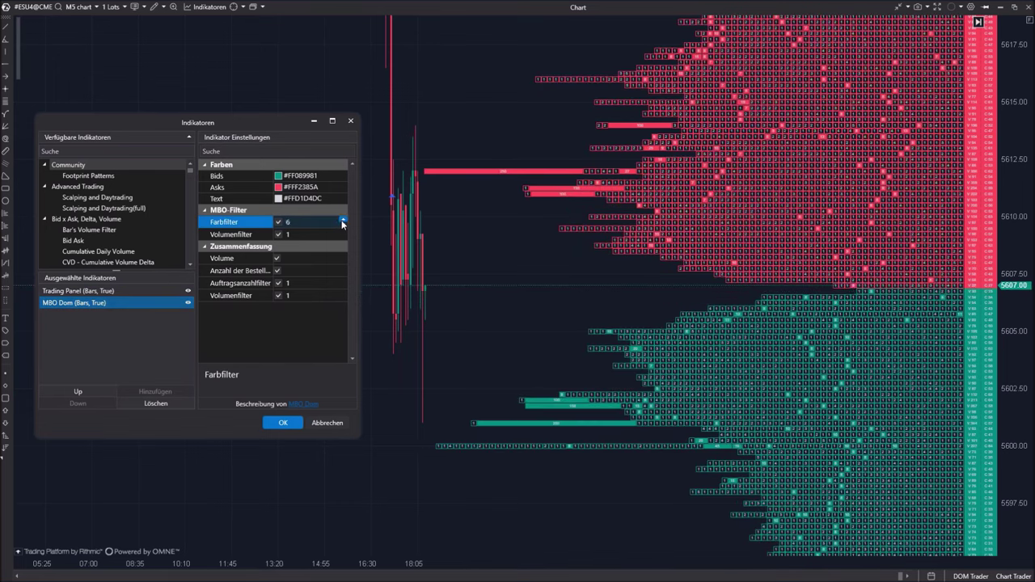
click(343, 220)
text(100)
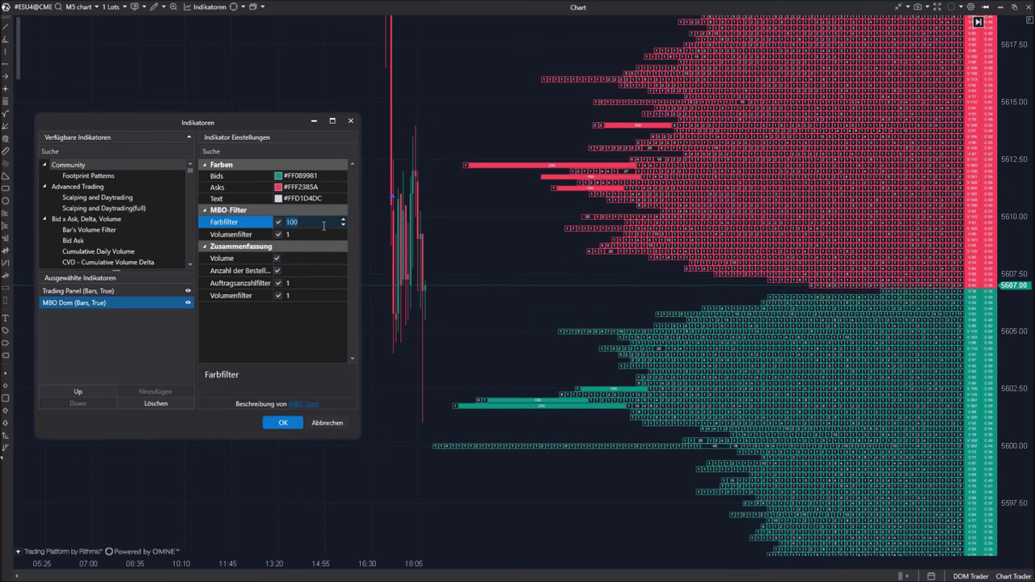
text(1)
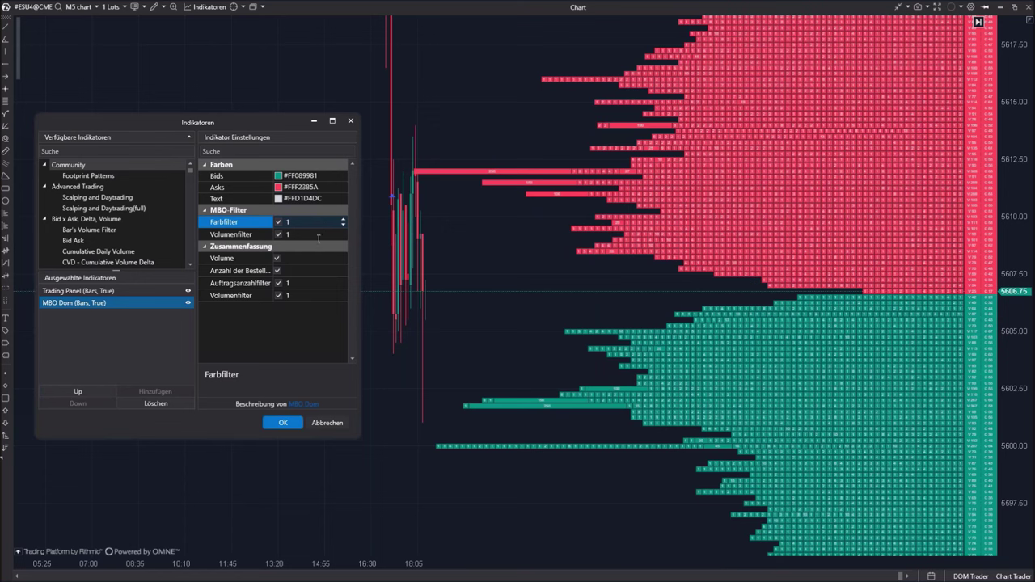
Set the Volumenfilter in the MBO Dom's MBO-Filter group to 100 and apply the indicator settings
click(318, 235)
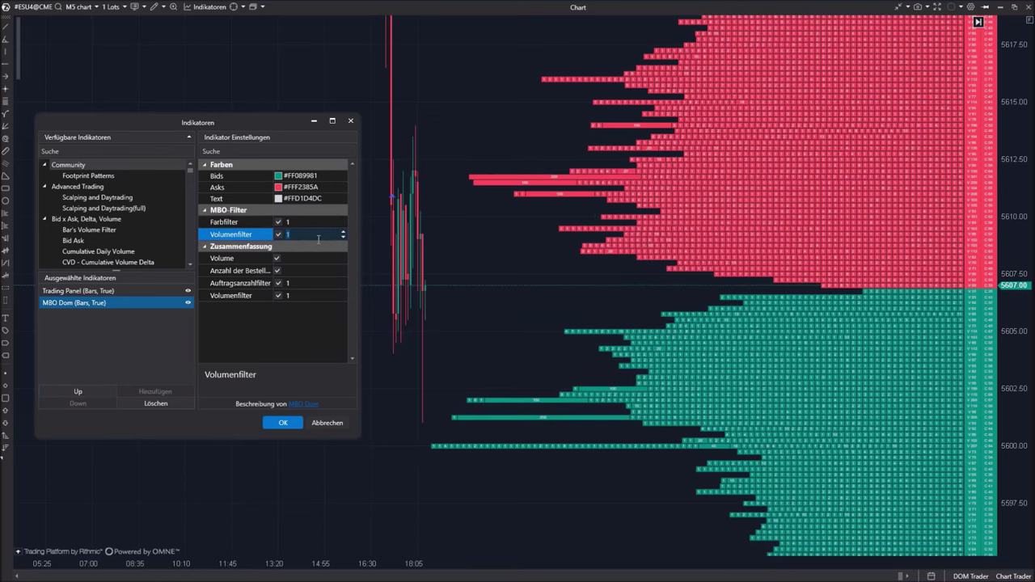
text(00)
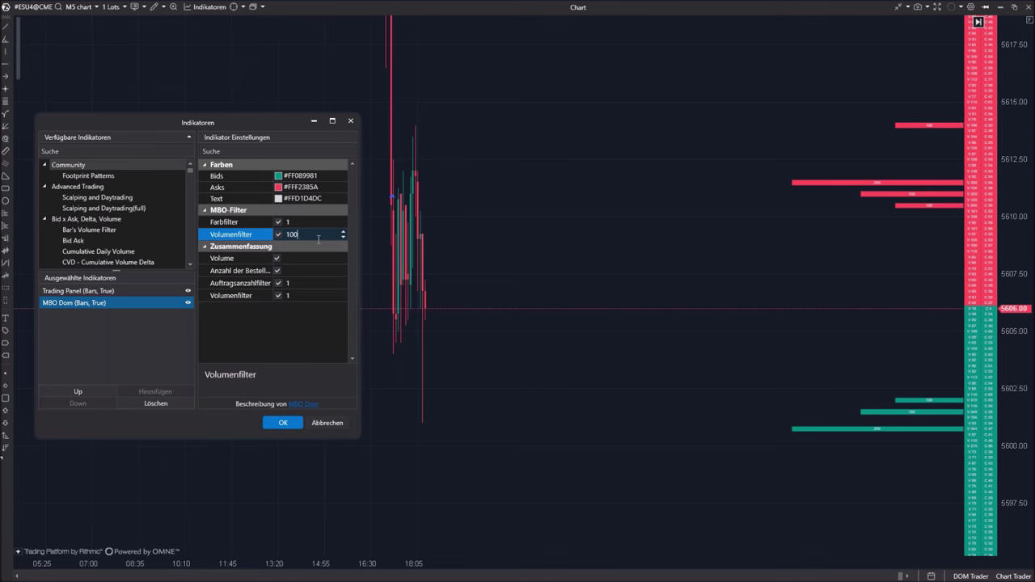
click(283, 422)
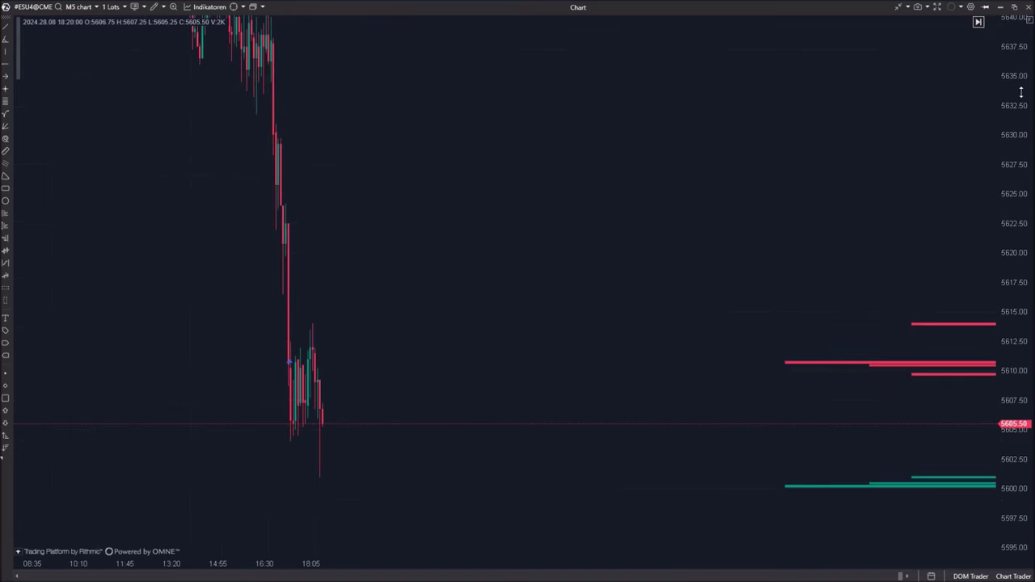
Examine the filtered large resting orders above and below the ES price over wider and narrower price ranges
drag(764, 469, 751, 384)
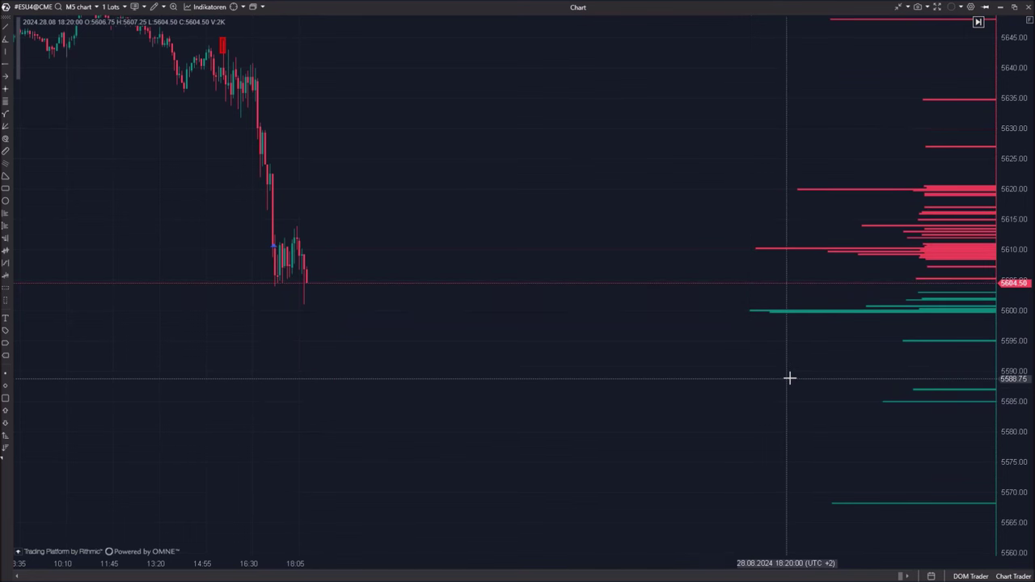
middle_click(941, 293)
drag(944, 363, 936, 485)
drag(940, 296, 927, 180)
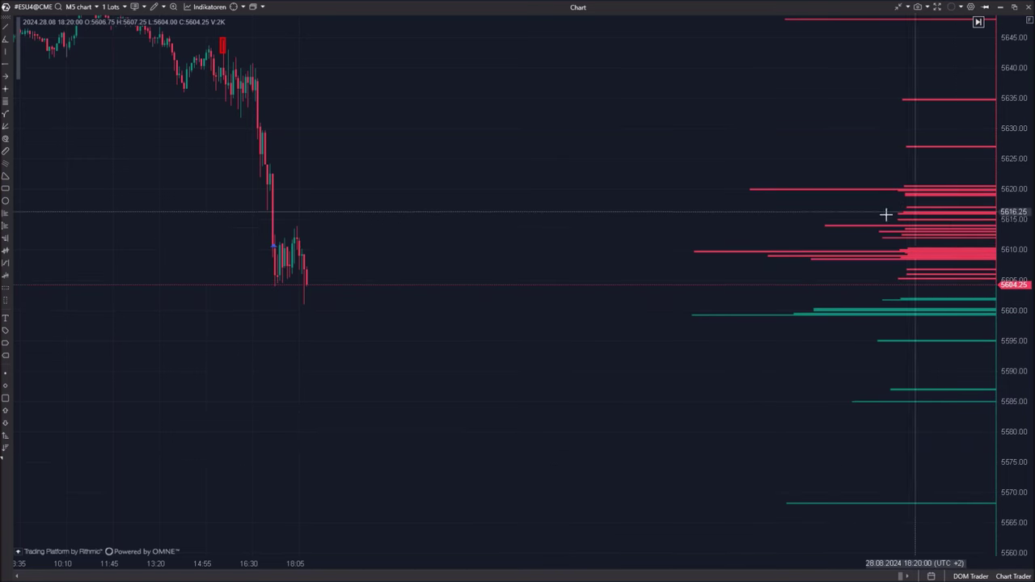
drag(1011, 402, 958, 48)
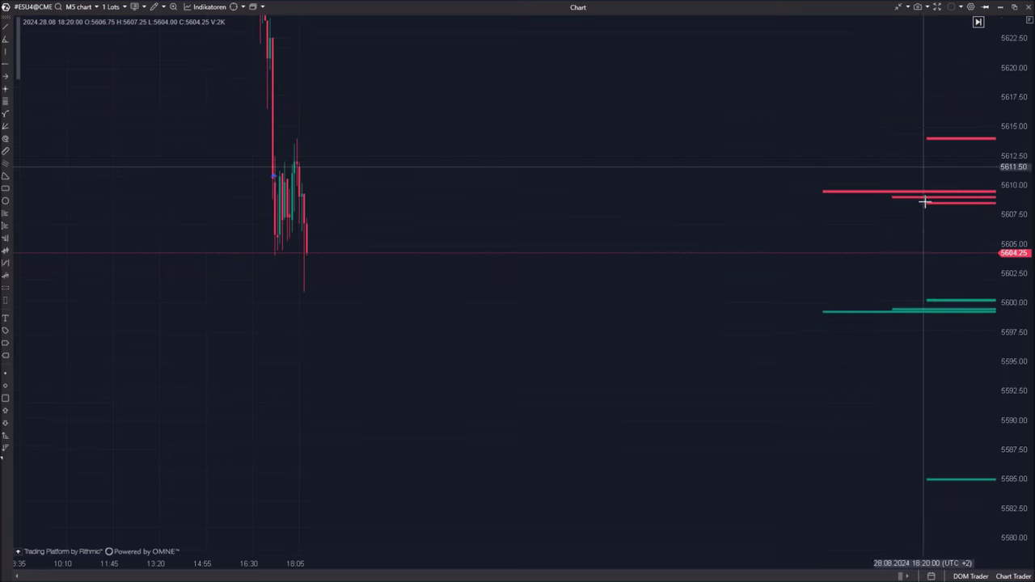
drag(1027, 346, 983, 24)
drag(1014, 411, 778, 217)
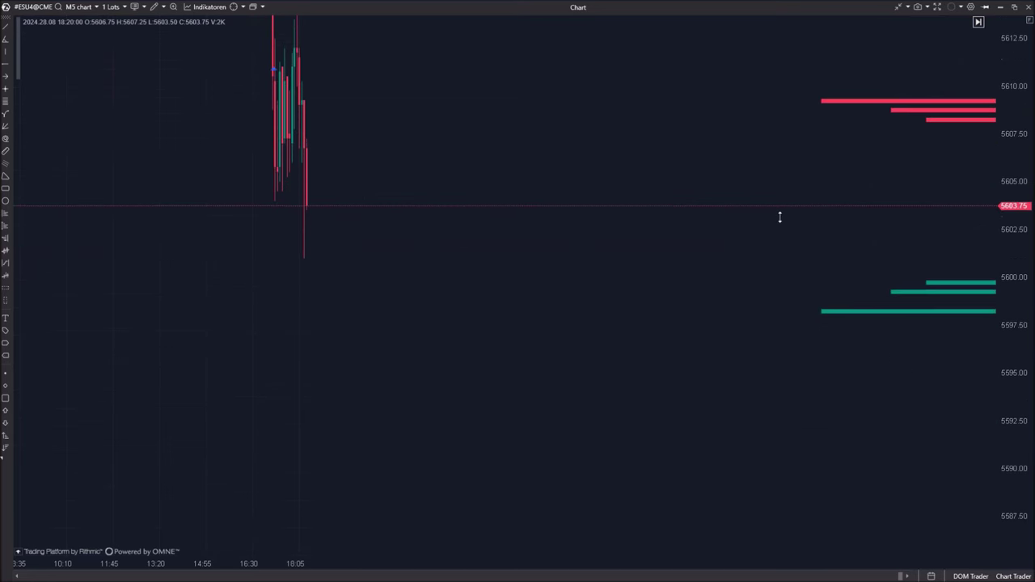
drag(745, 294, 765, 457)
Widen the five-minute candles to reveal their footprint clusters and compare them with the large resting orders
drag(283, 563, 100, 575)
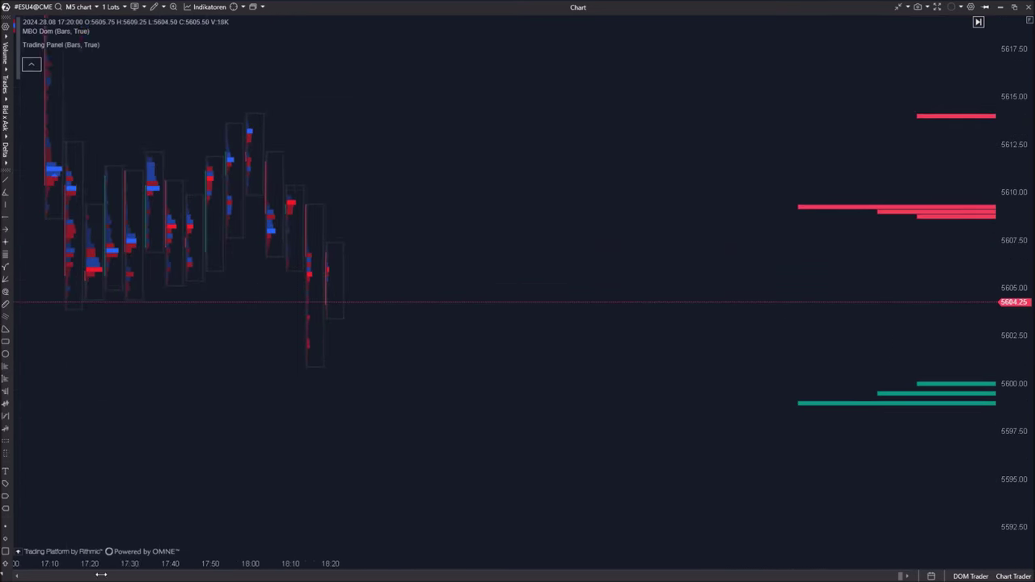
drag(408, 420, 562, 443)
drag(1005, 132, 999, 488)
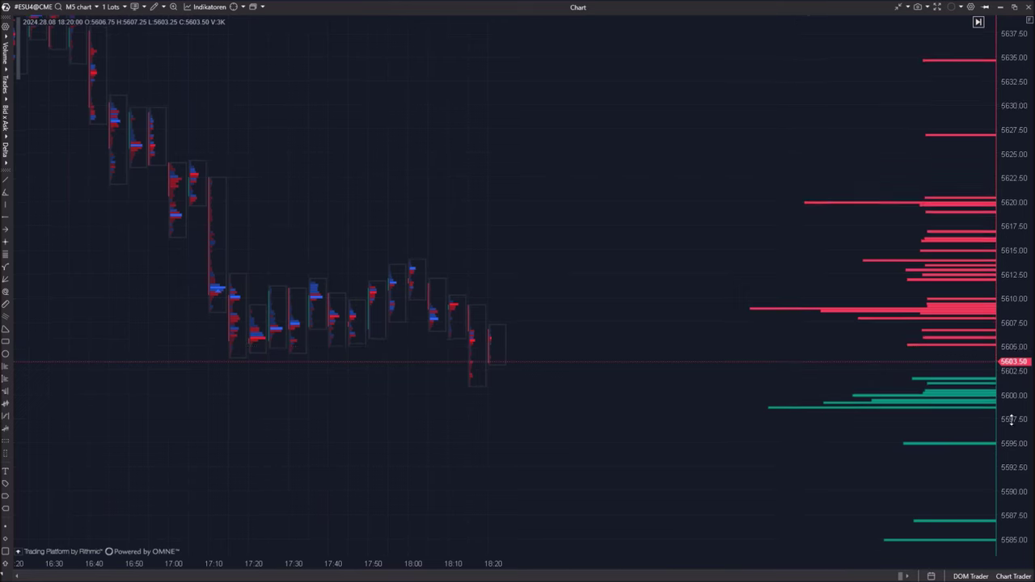
drag(1010, 418, 1004, 139)
drag(1005, 279, 1005, 257)
drag(879, 351, 837, 236)
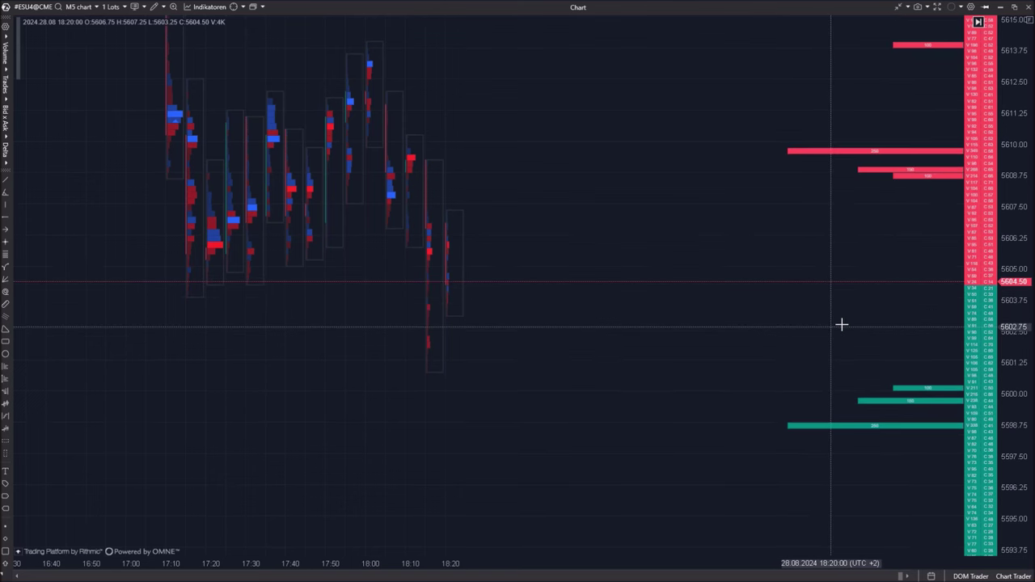
Switch the chart's instrument to GC (COMEX Gold) and bring its latest candles into view beside the order book
click(32, 7)
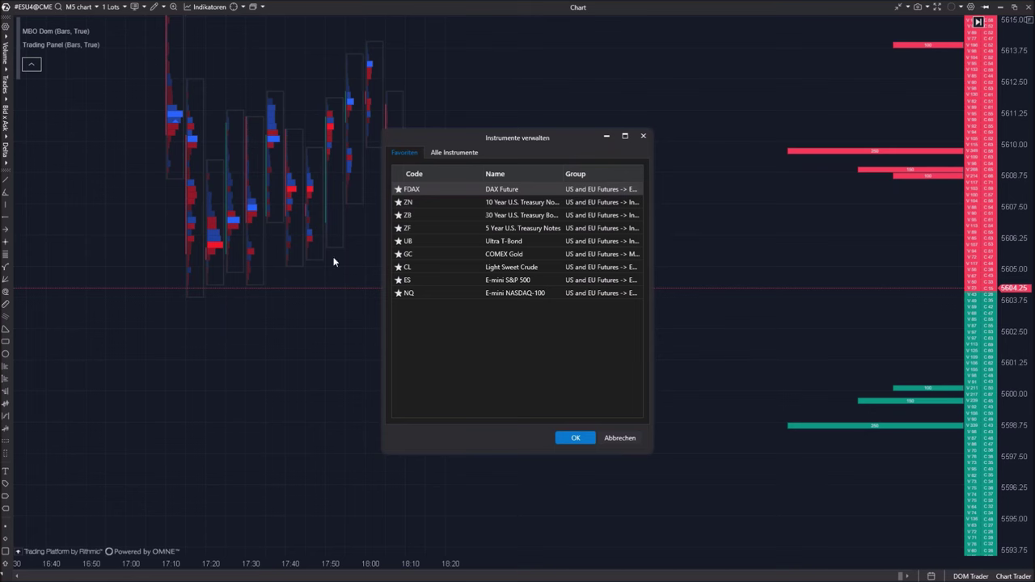
double_click(420, 254)
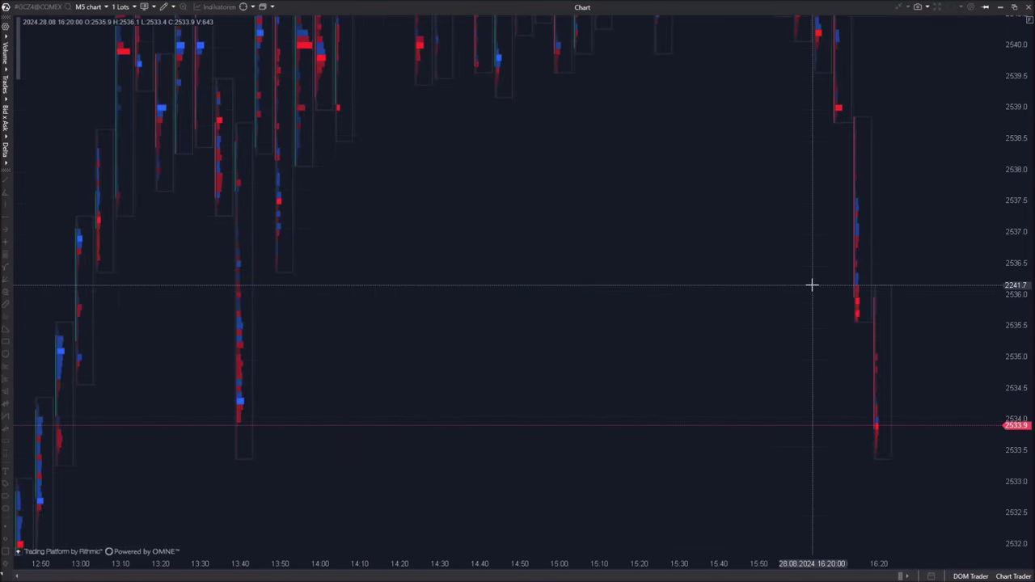
drag(806, 285, 395, 291)
Set the MBO Dom's MBO-Filter Volumenfilter to 10 for the gold chart and apply the indicator settings
right_click(408, 250)
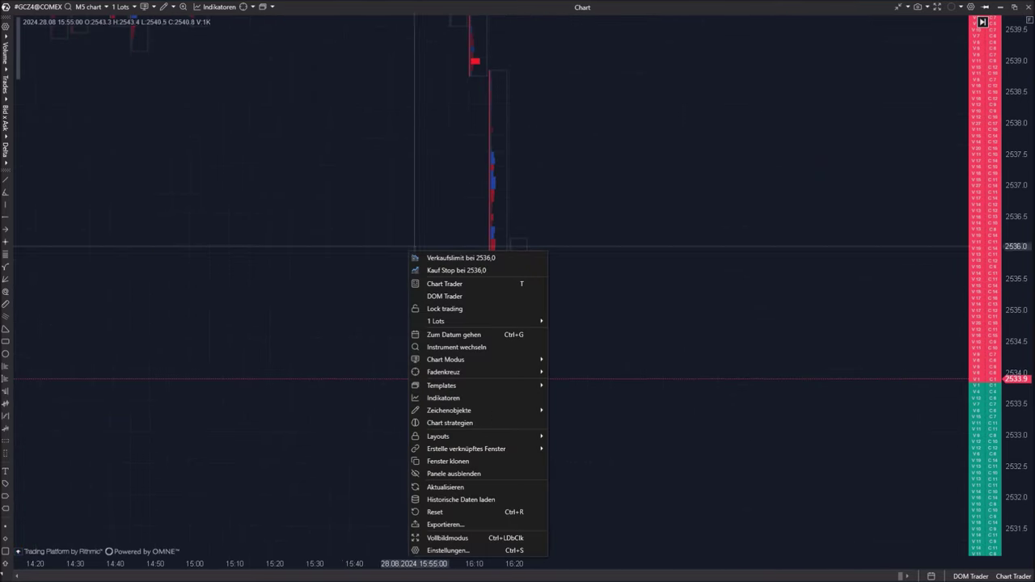
click(458, 401)
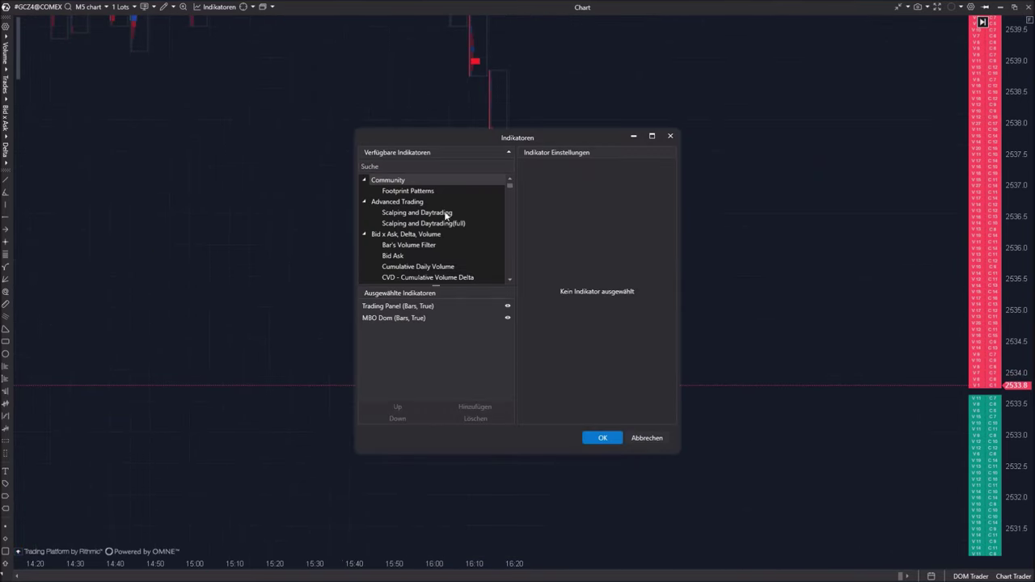
click(385, 307)
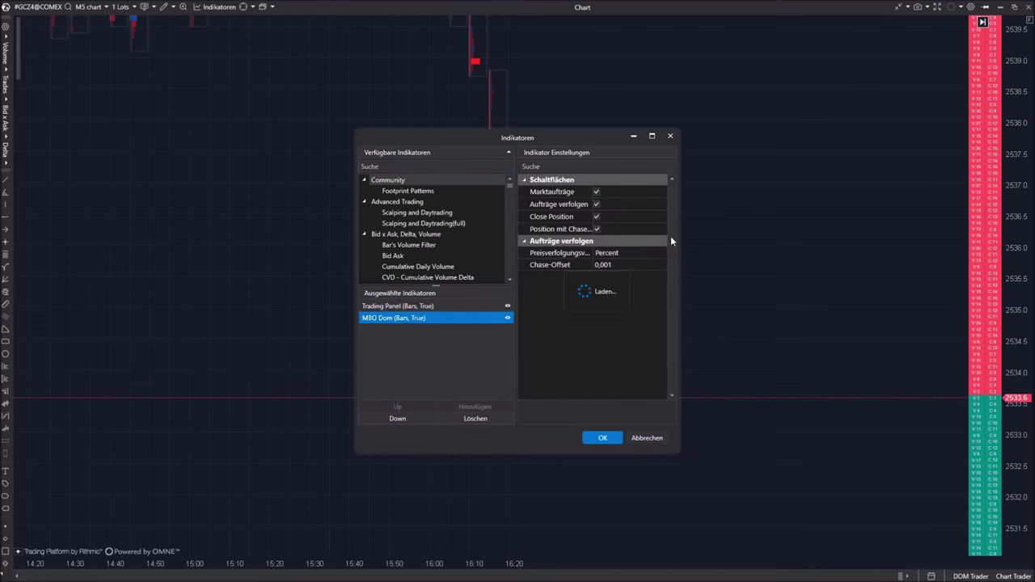
click(632, 247)
double_click(631, 250)
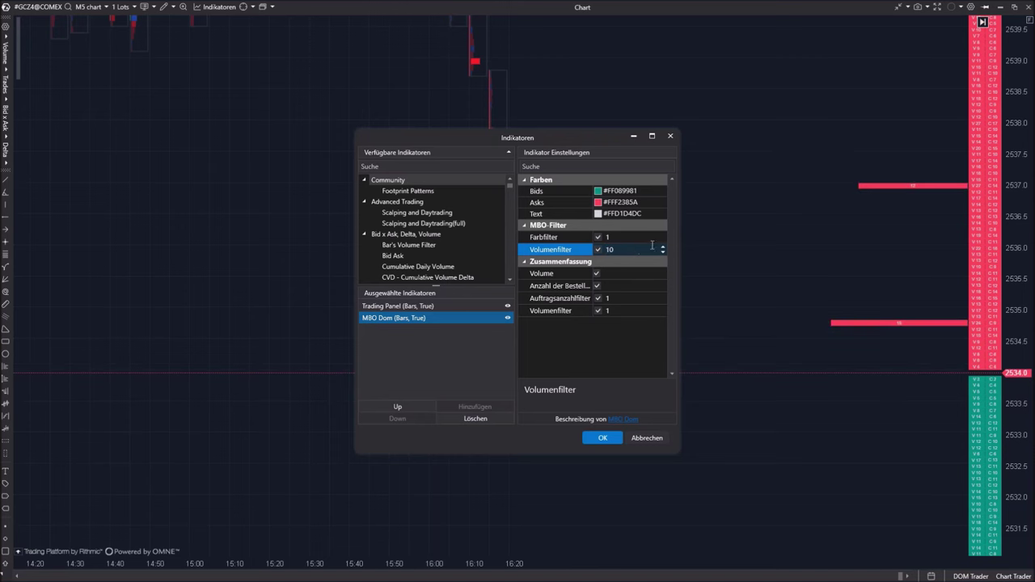
click(602, 437)
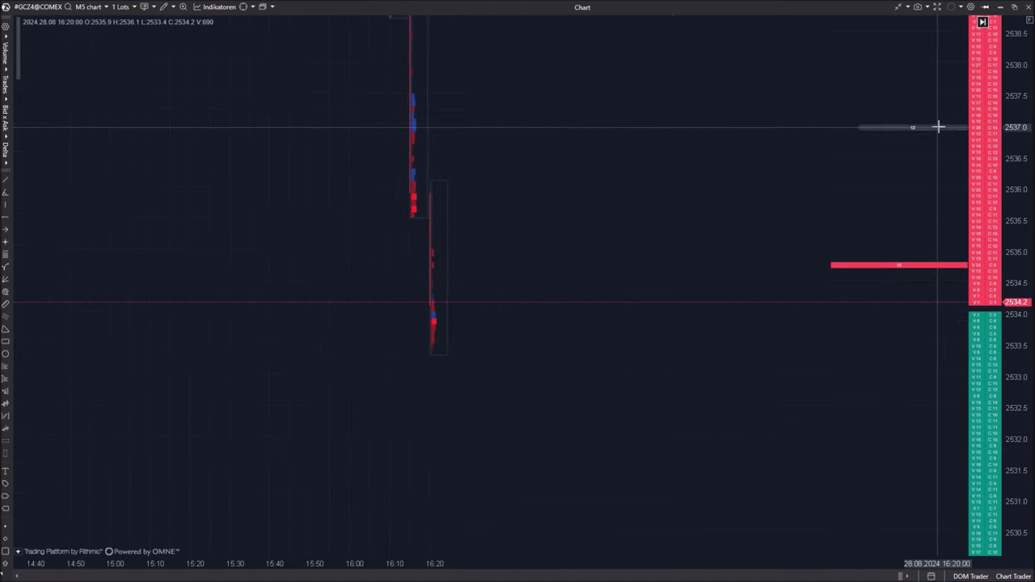
Examine the filtered gold orders above and below the price and the bid/ask footprint of the latest candles
drag(932, 428, 908, 224)
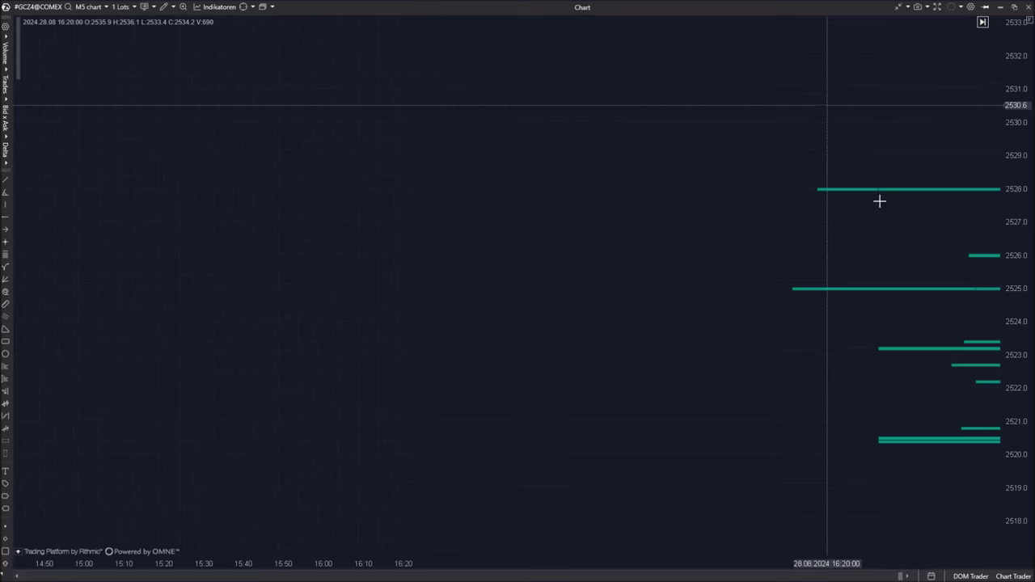
drag(1013, 114, 1013, 69)
drag(860, 428, 809, 392)
drag(834, 206, 780, 325)
drag(866, 118, 794, 388)
drag(798, 89, 970, 276)
drag(733, 310, 816, 342)
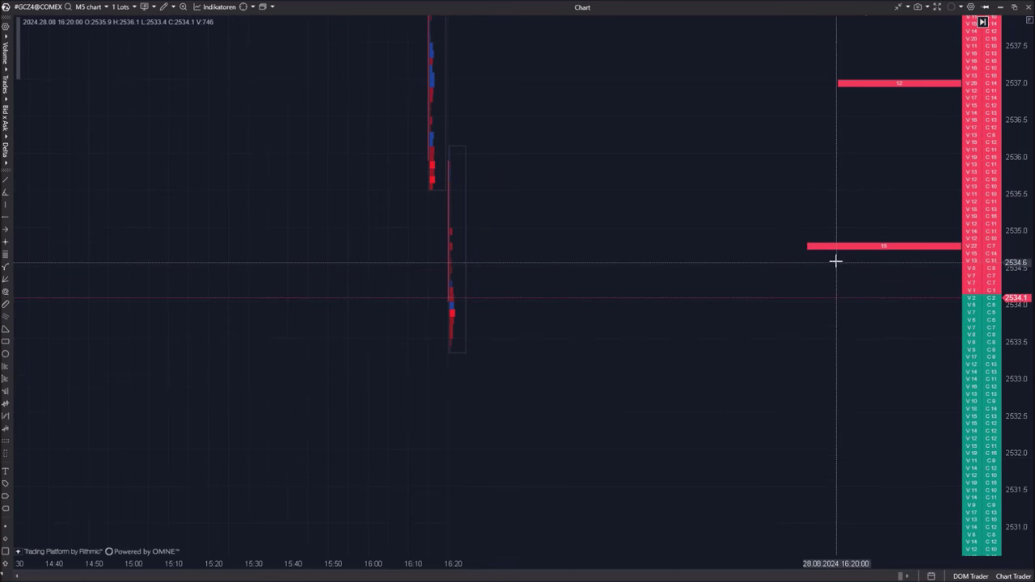
drag(811, 457, 821, 421)
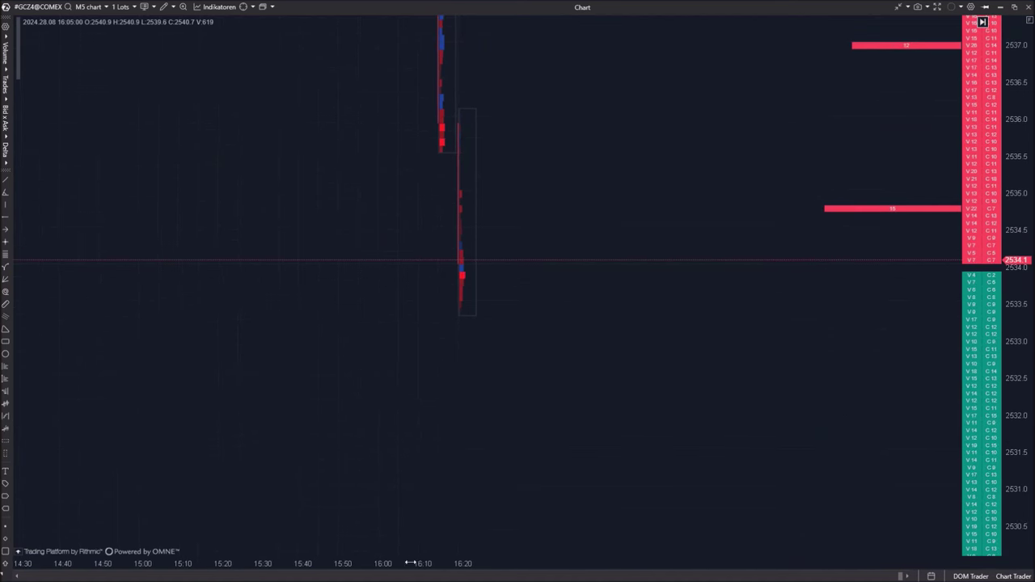
drag(417, 562, 298, 563)
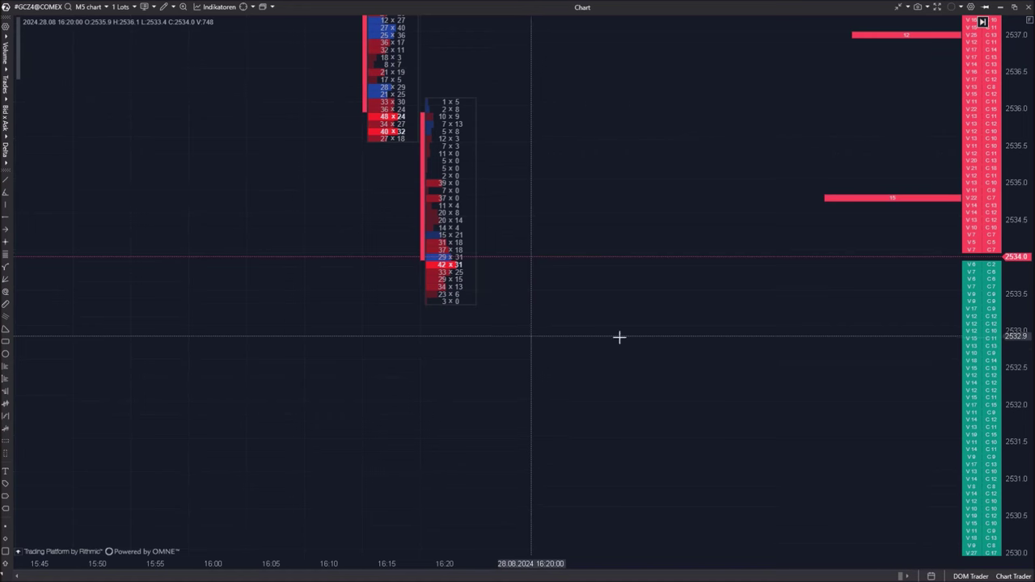
Set the MBO Dom's MBO-Filter Volumenfilter to 5 and apply it to the gold chart
right_click(372, 383)
click(441, 223)
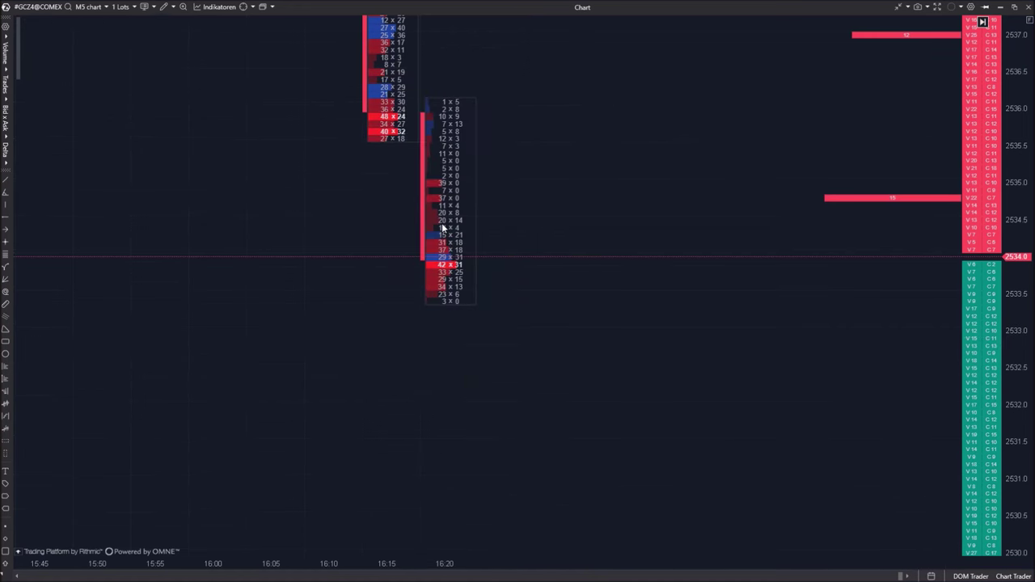
click(383, 307)
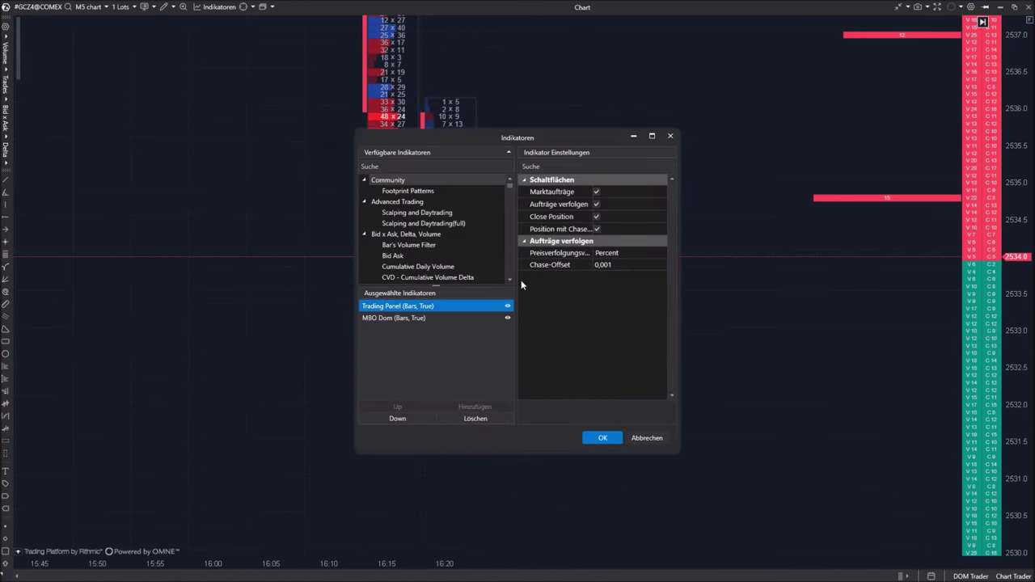
click(393, 318)
click(612, 249)
text(0)
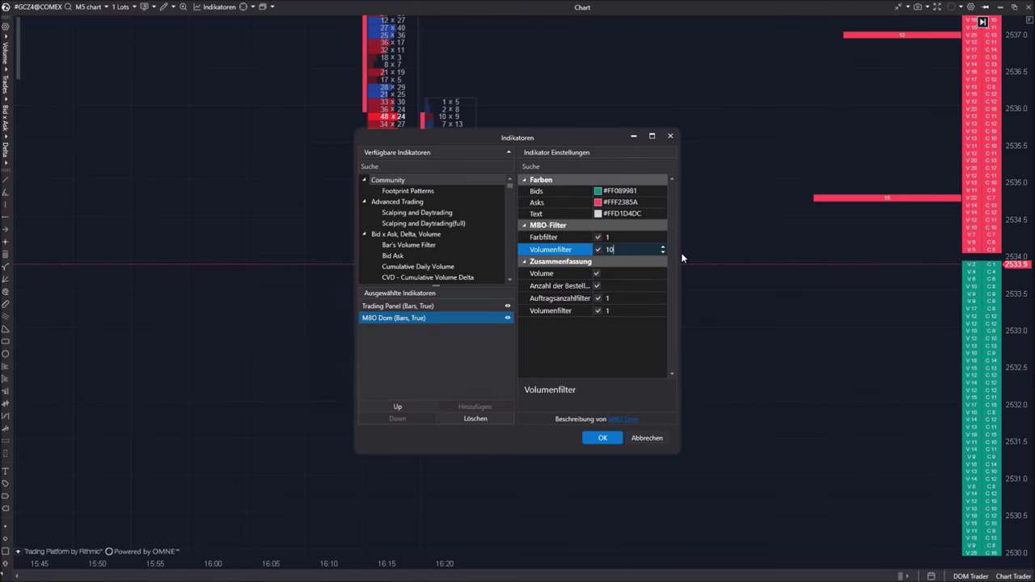
key(BackSpace)
key(BackSpace)
text(5)
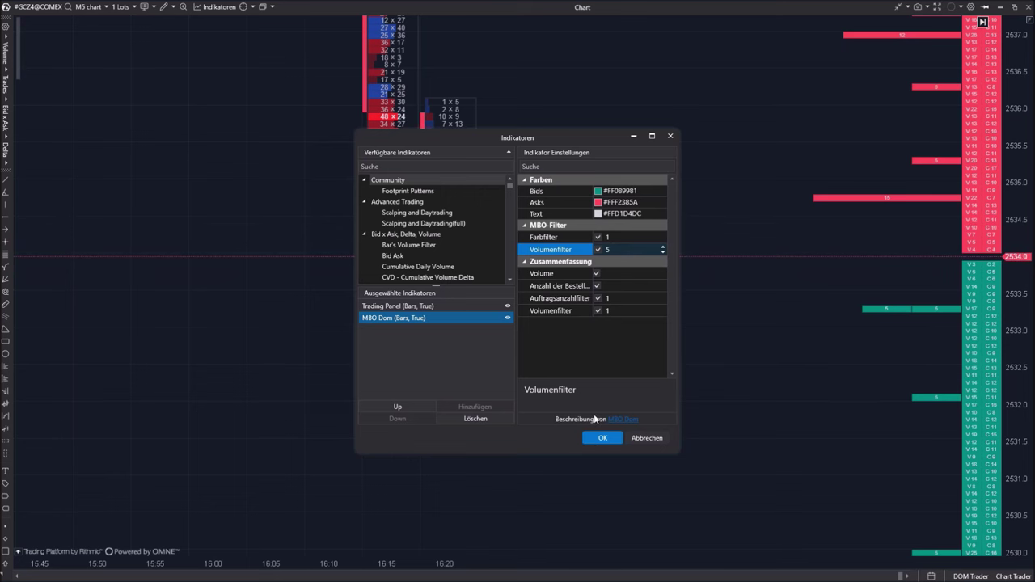
click(602, 437)
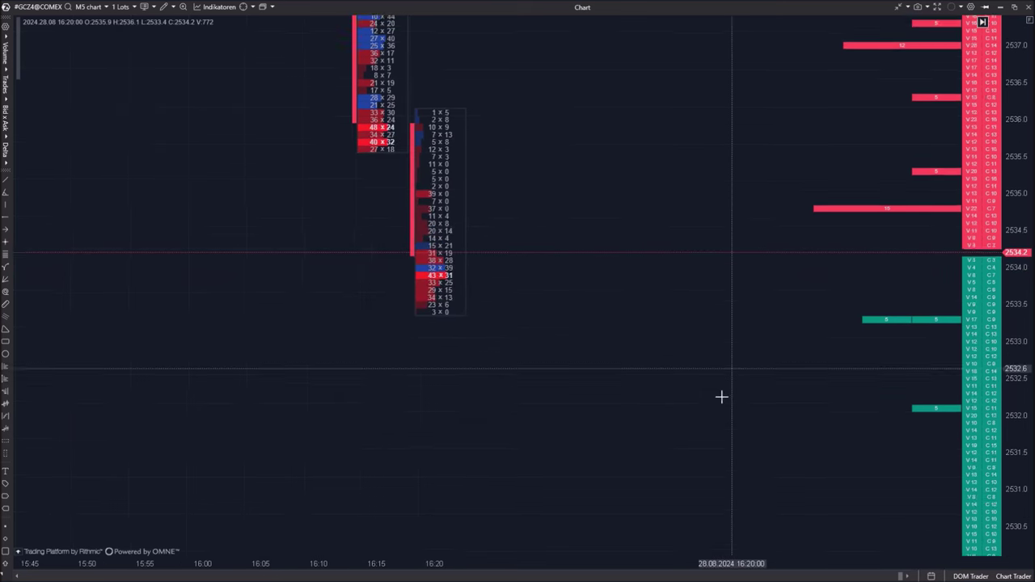
Set the MBO Dom's MBO-Filter Volumenfilter to 1 and apply the indicator settings
drag(709, 388, 698, 296)
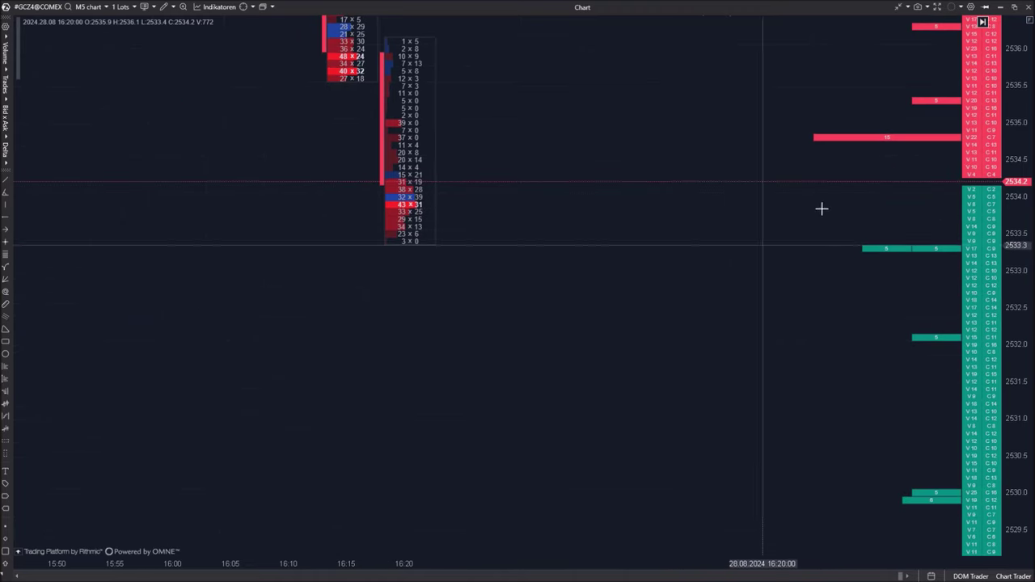
right_click(430, 323)
click(498, 154)
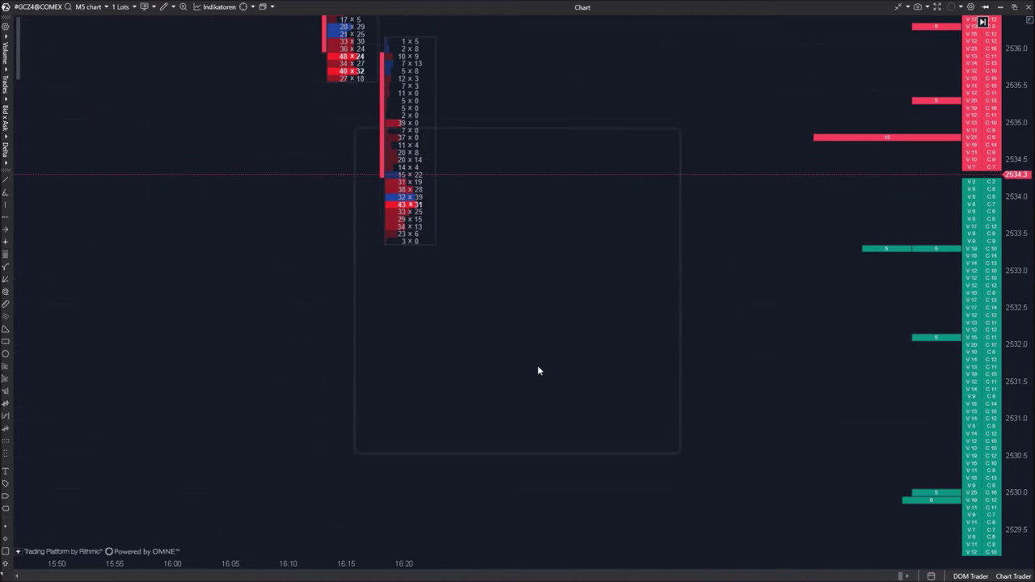
click(409, 318)
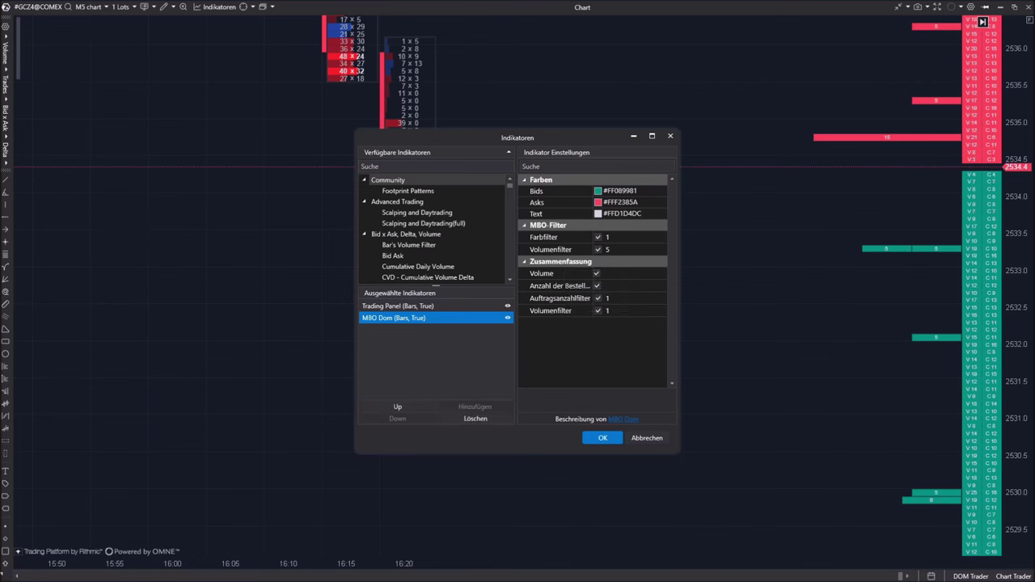
click(627, 250)
scroll(627, 247, down, 1)
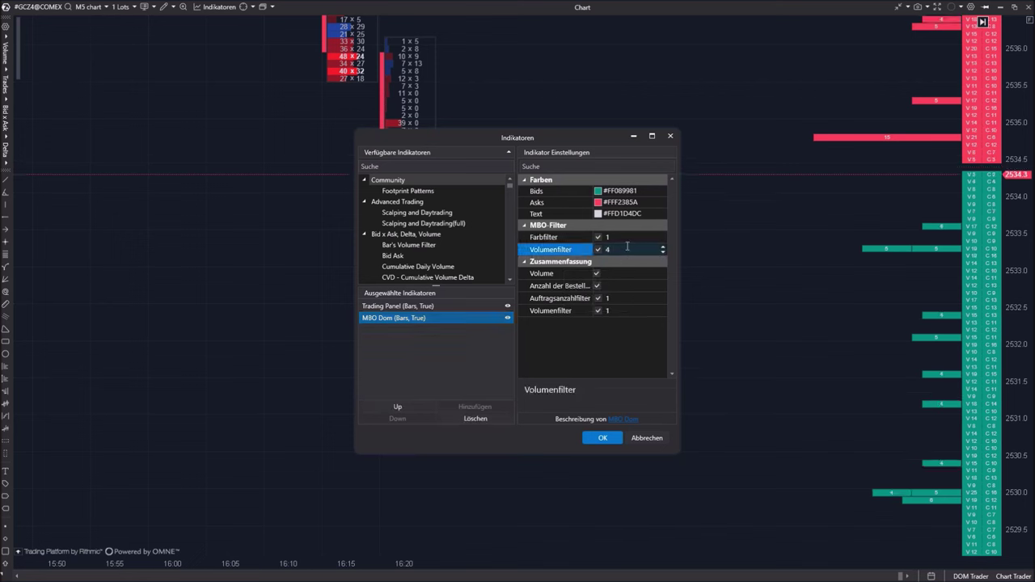
key(BackSpace)
text(1)
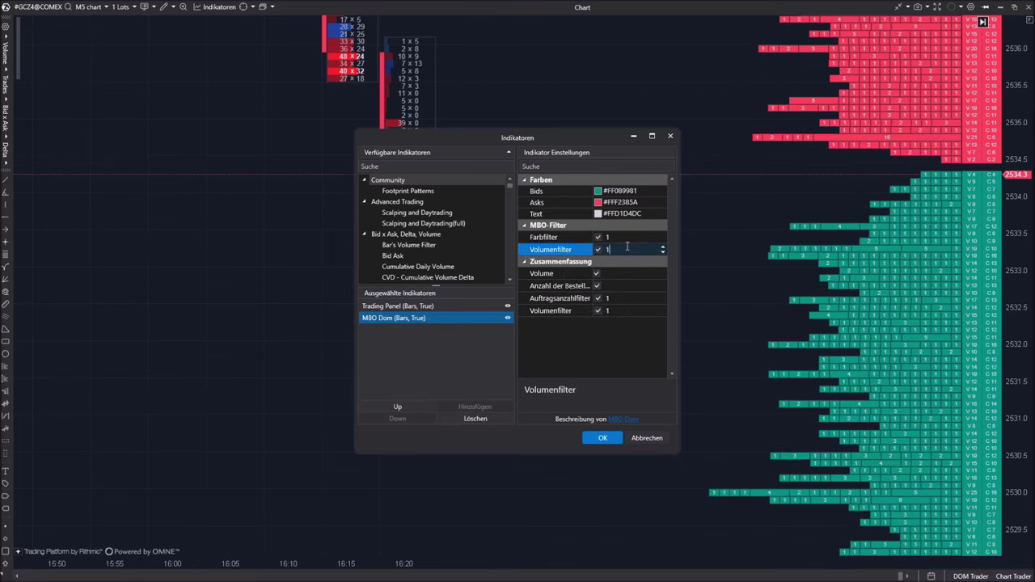
click(603, 437)
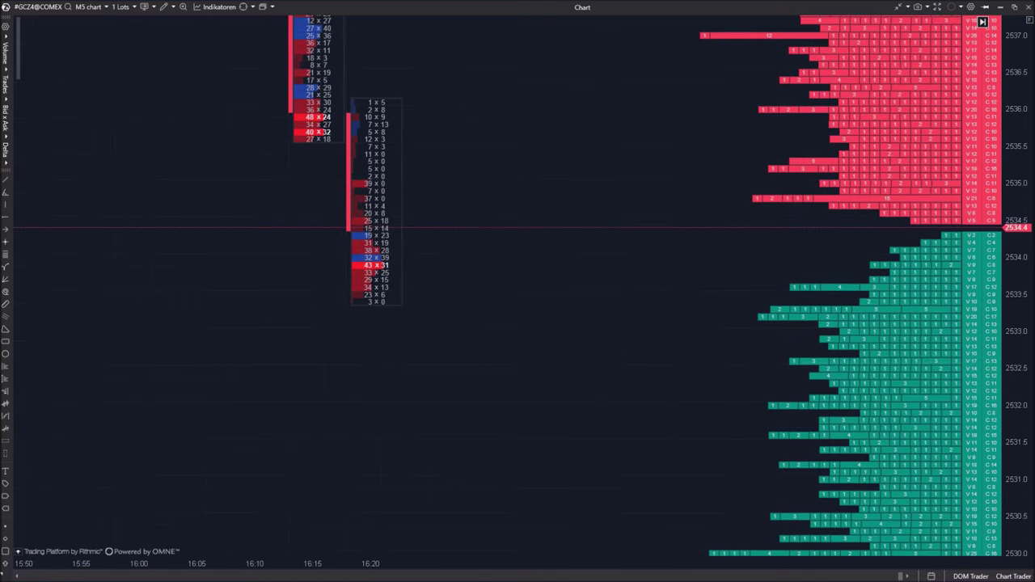
Examine the individual orders stacked at the large resting bid level at 2528.0 below the gold price
drag(1025, 76, 946, 331)
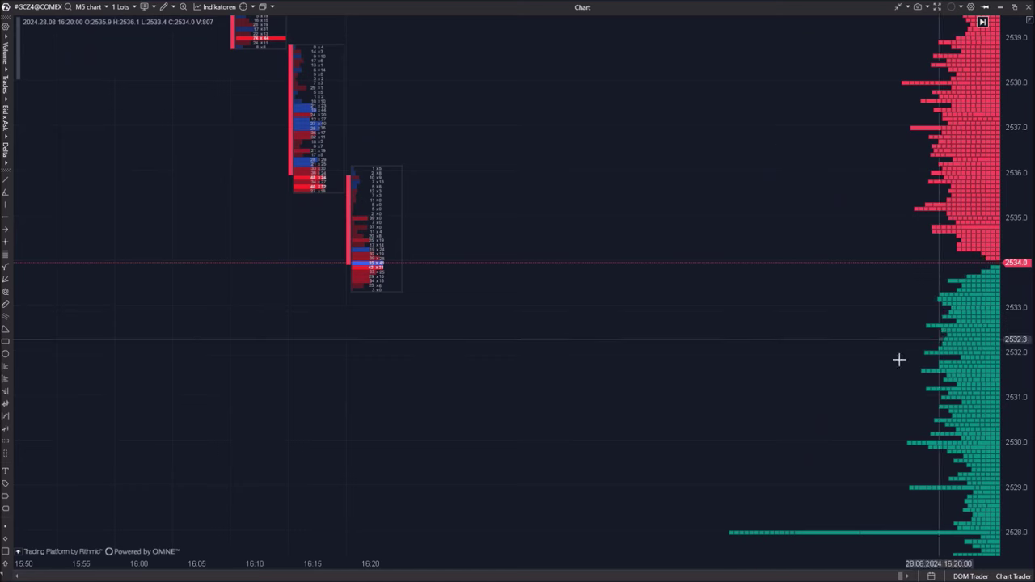
drag(778, 460, 731, 284)
drag(1014, 467, 906, 122)
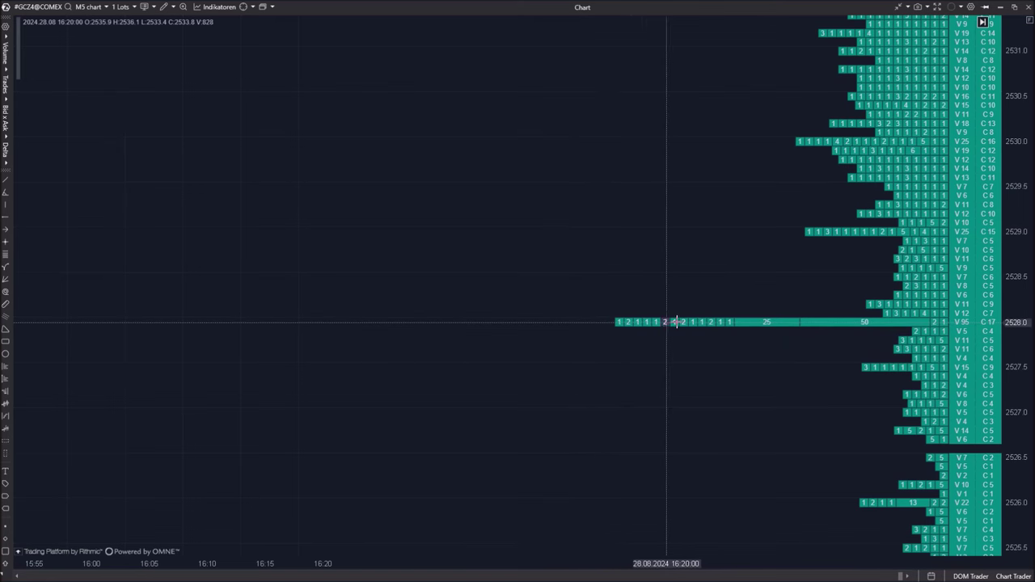
drag(718, 215, 687, 318)
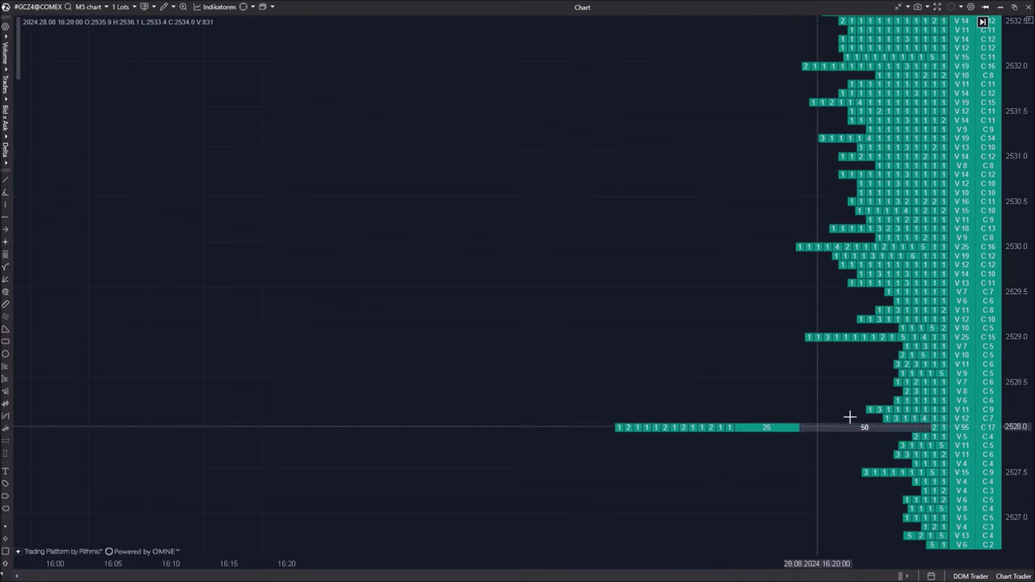
drag(828, 427, 786, 369)
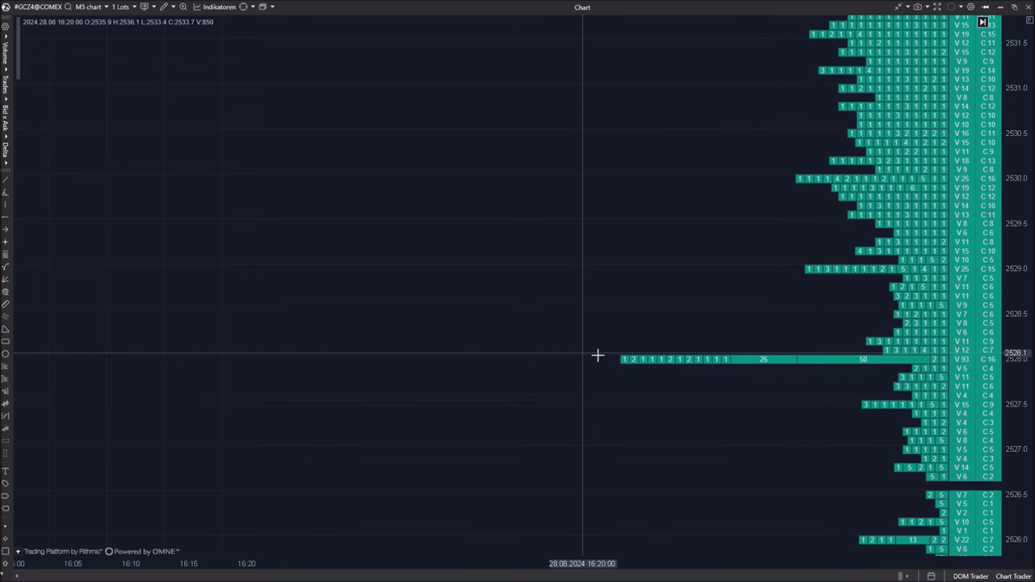
Examine the individual sell orders above the price, including the order details at 2537.0 and 2536.6
drag(691, 289, 615, 518)
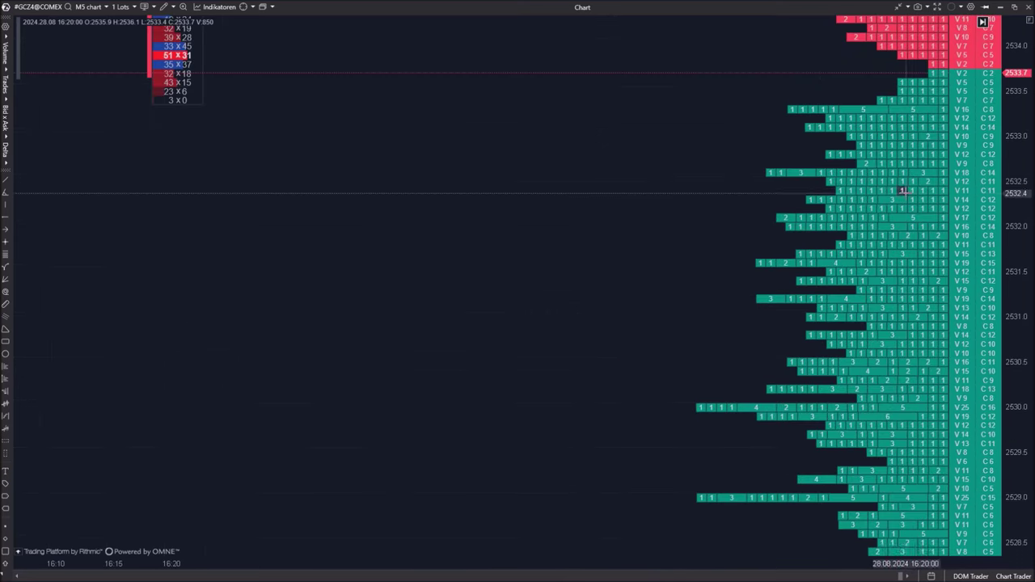
drag(903, 190, 750, 460)
drag(620, 260, 597, 341)
drag(743, 311, 740, 314)
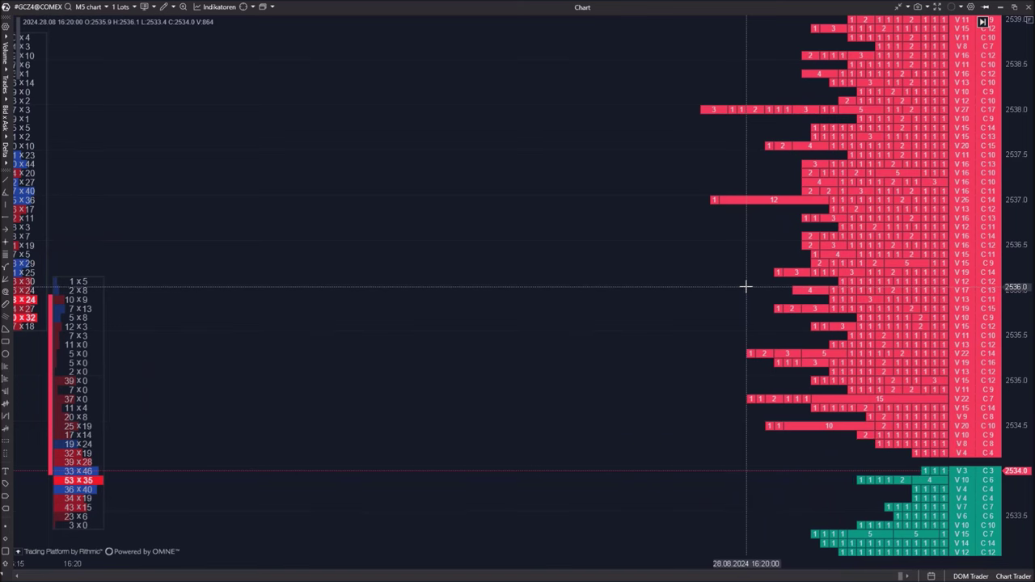
drag(702, 302, 734, 185)
mouse_move(748, 171)
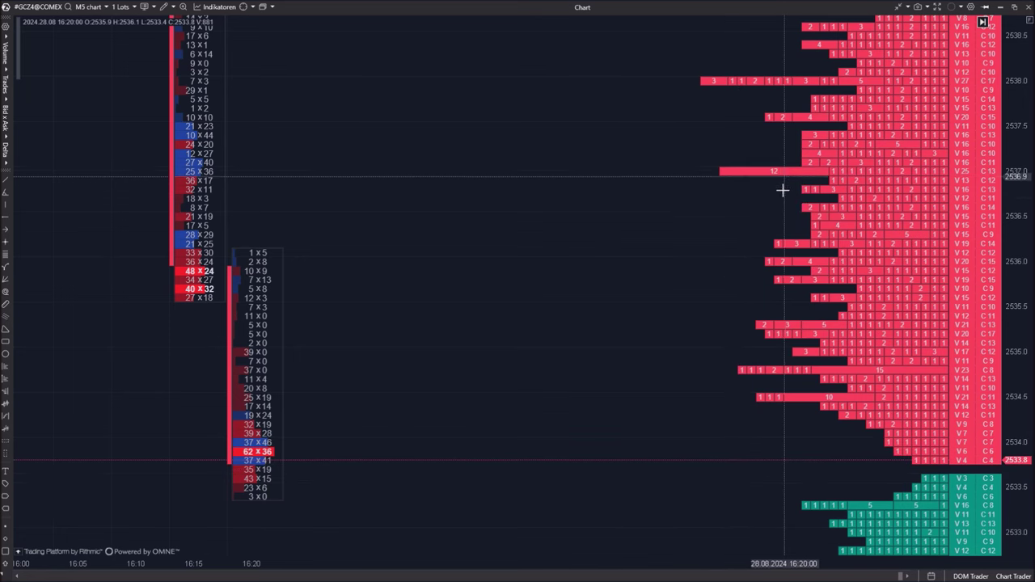
mouse_move(795, 169)
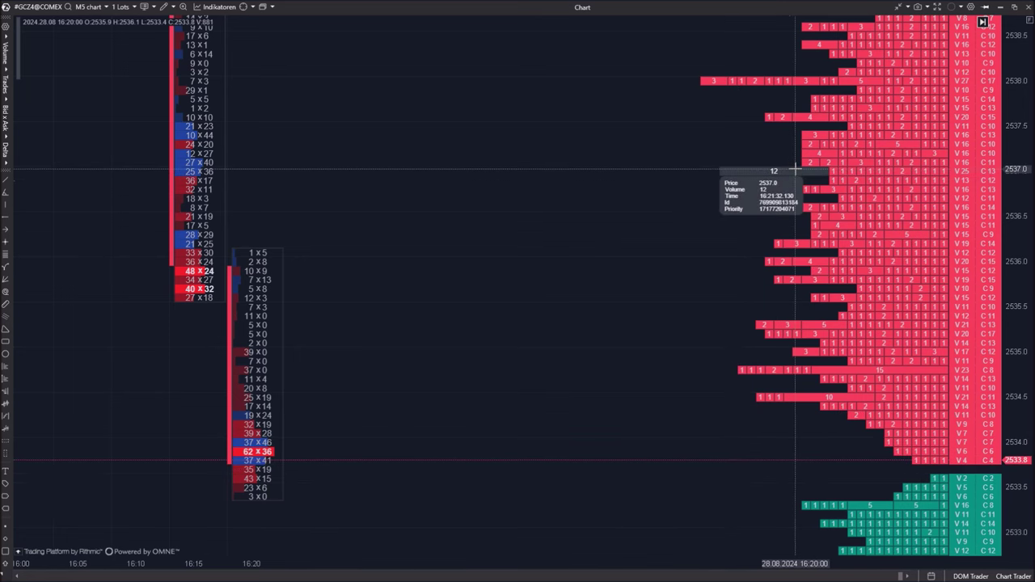
mouse_move(888, 207)
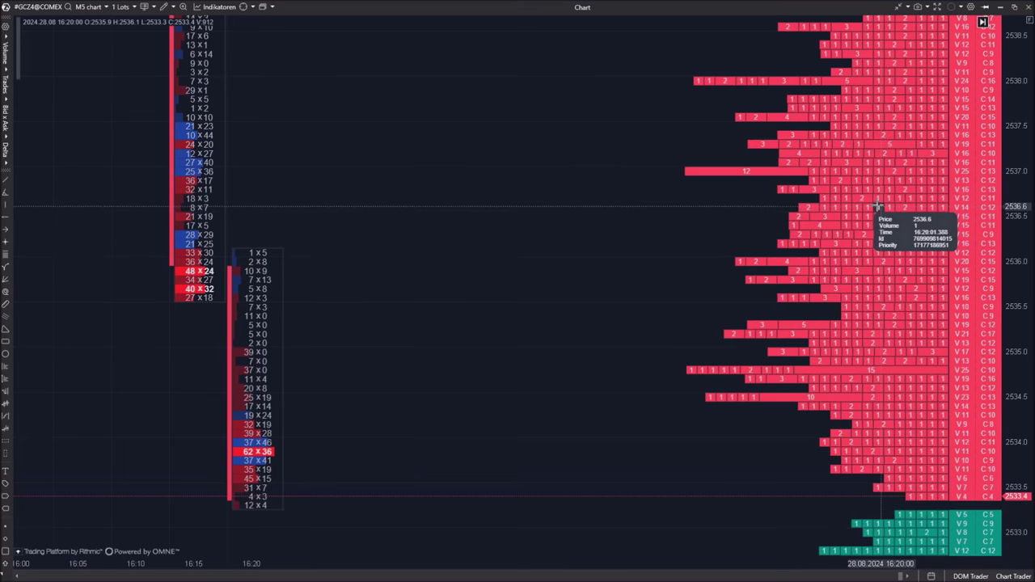
mouse_move(859, 154)
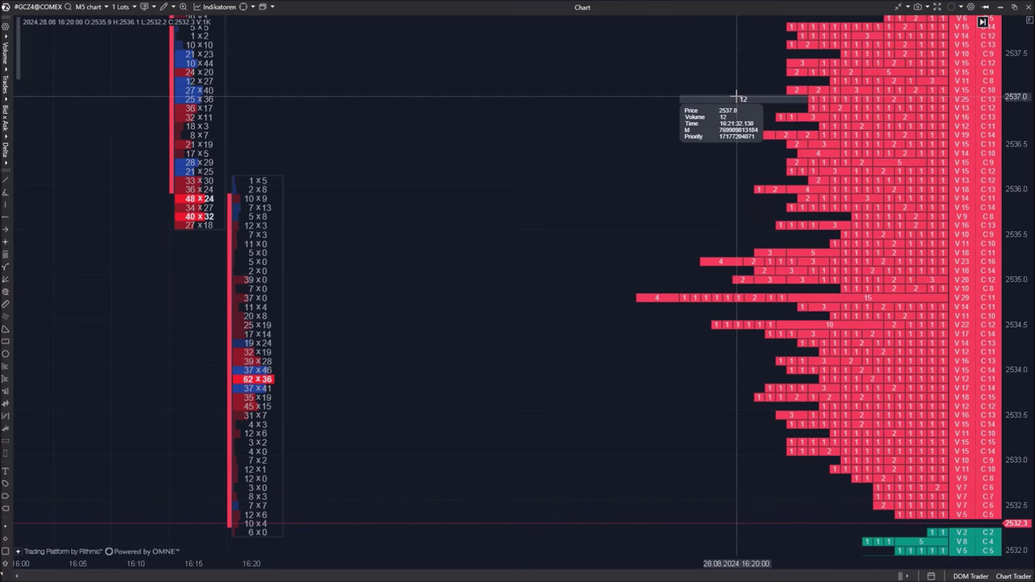
Compress the price scale to compare the falling gold candles with the wider order book down to 2528.0
drag(585, 147, 572, 229)
drag(1019, 139, 1013, 421)
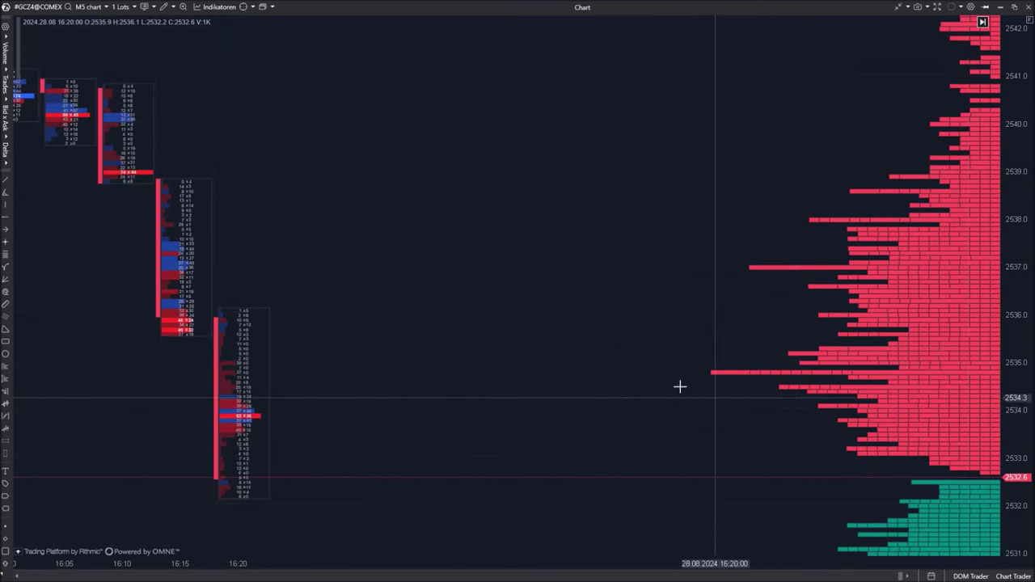
drag(672, 397, 818, 292)
drag(1013, 249, 1011, 340)
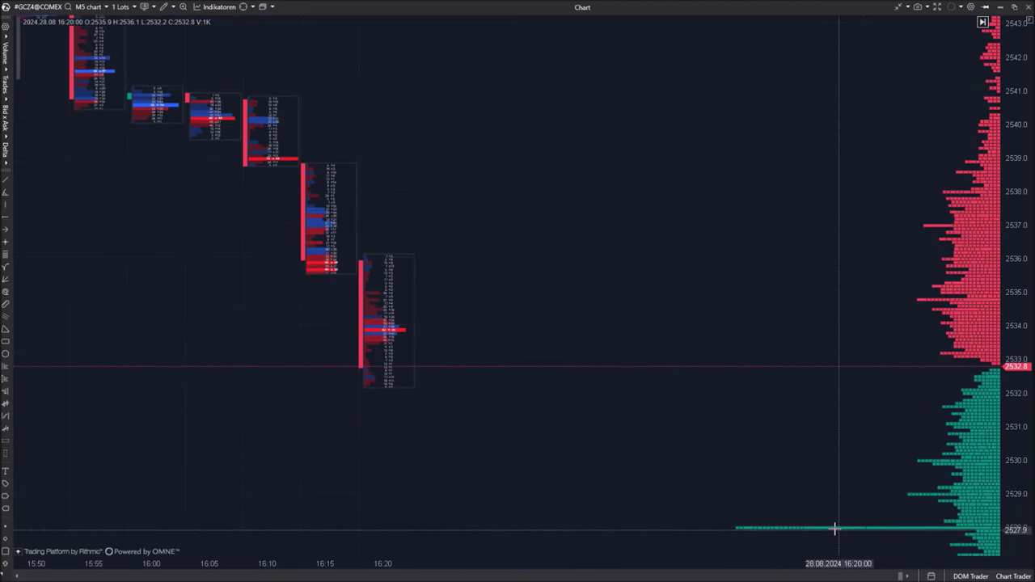
drag(503, 426, 725, 420)
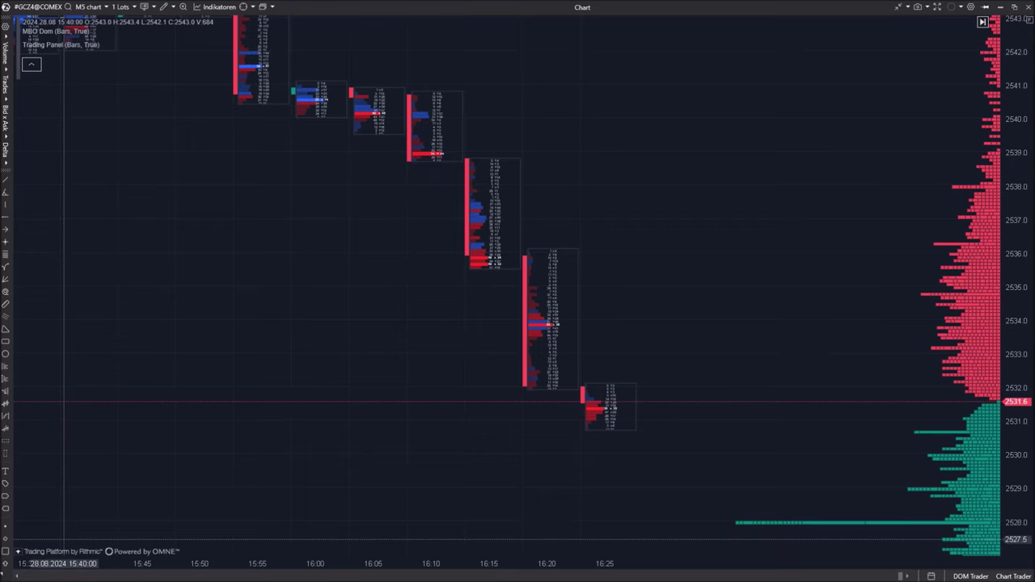
Examine the latest candles around 16:25 against the large resting bids at 2528.0 and 2525.0
drag(739, 429, 620, 319)
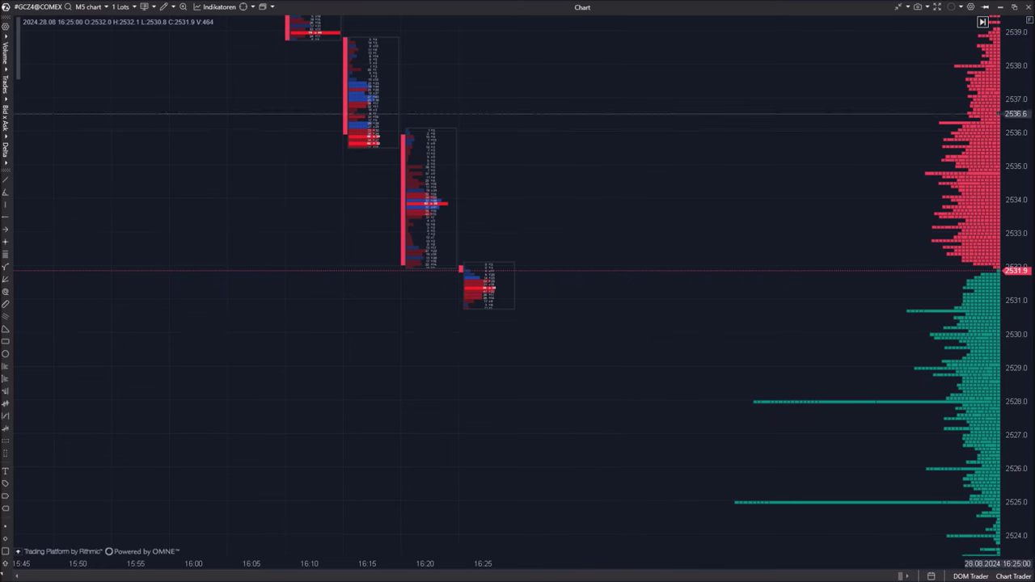
drag(1014, 117, 1013, 478)
drag(707, 384, 701, 344)
drag(1023, 441, 1016, 239)
drag(753, 173, 712, 368)
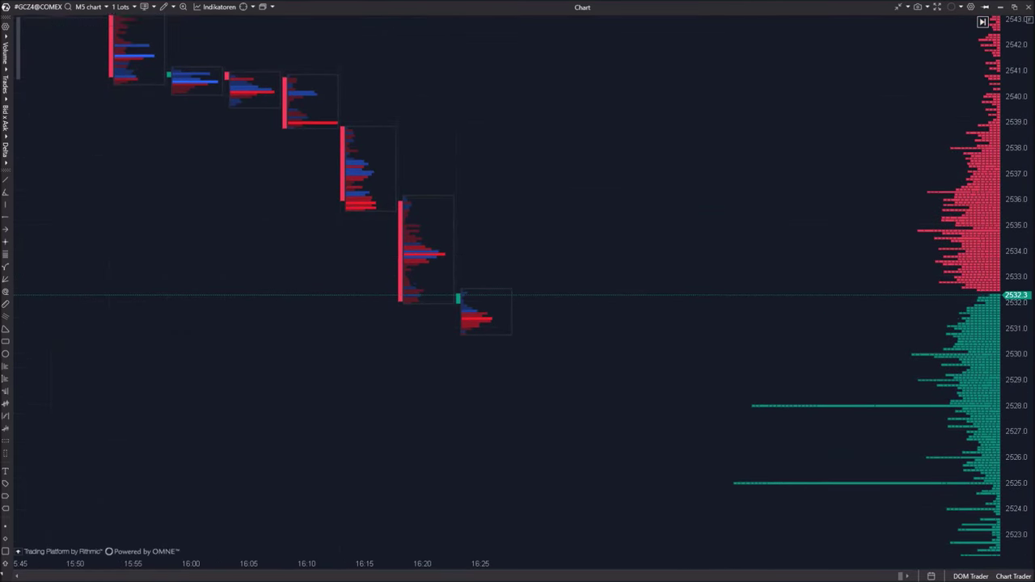
drag(412, 433, 448, 423)
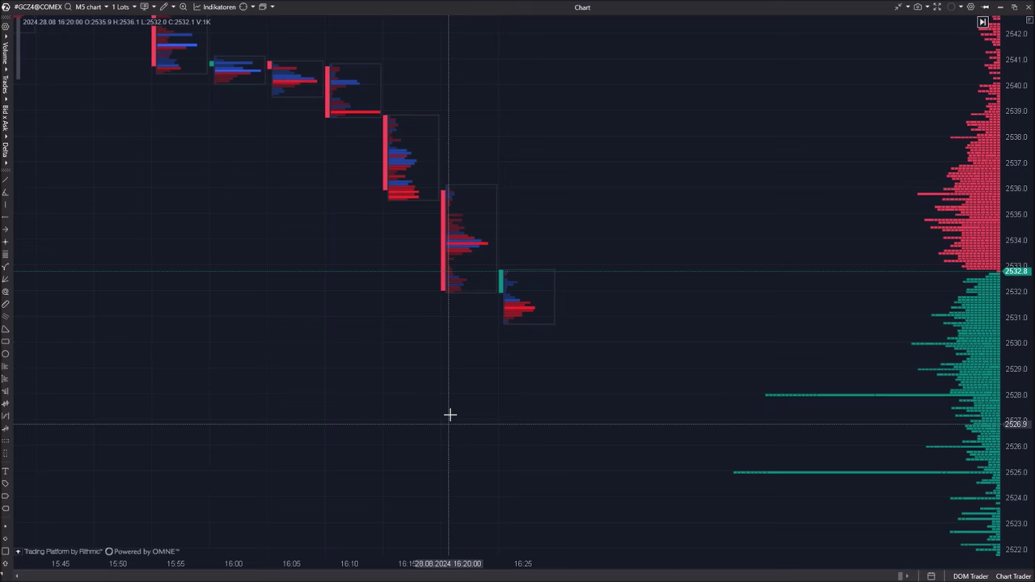
drag(1008, 253, 1007, 166)
drag(874, 227, 866, 277)
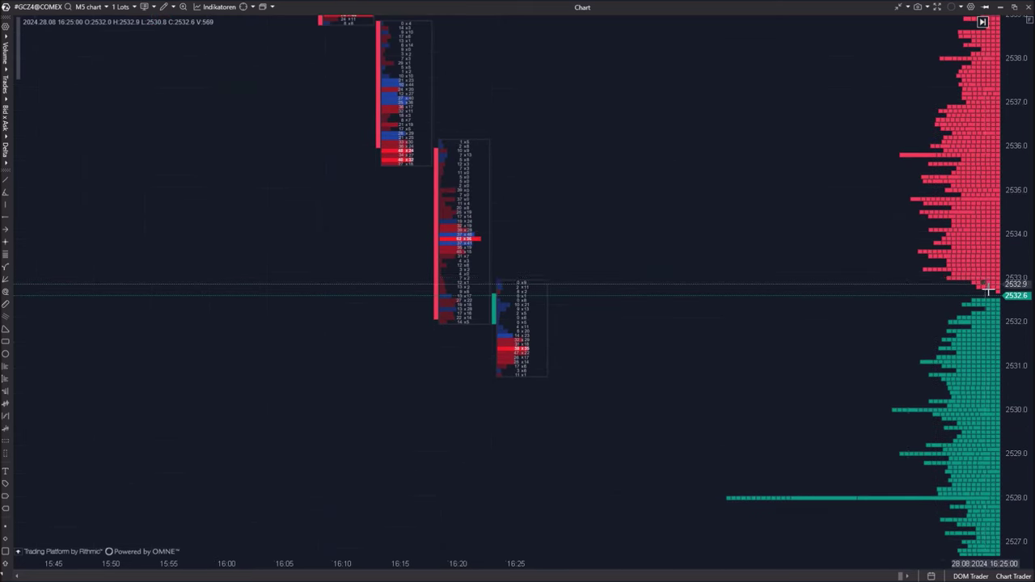
Draw a rectangle across the low of the latest candle, spanning prices from about 2531.0 to 2529.8
scroll(988, 291, up, 3)
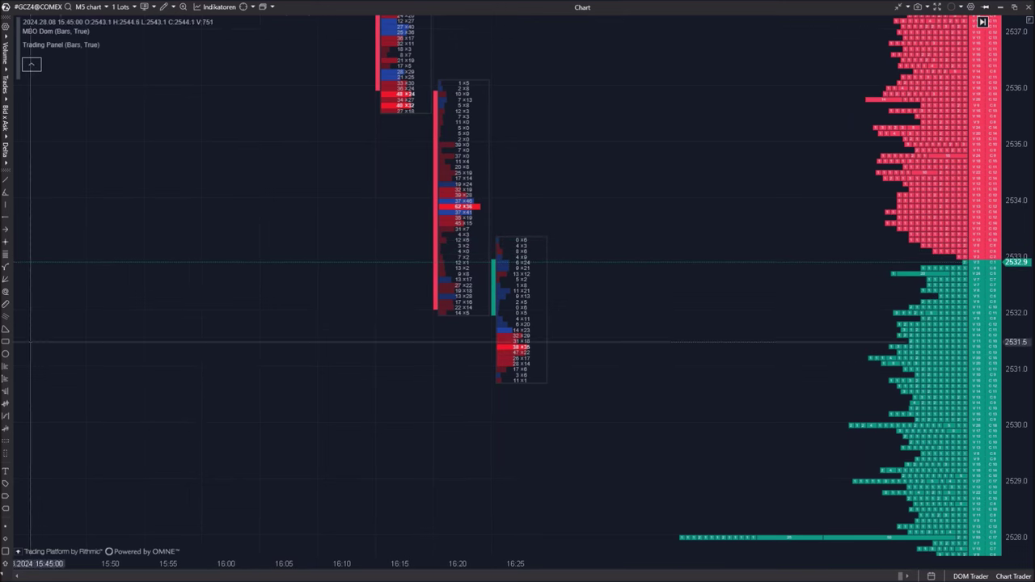
drag(423, 376, 660, 433)
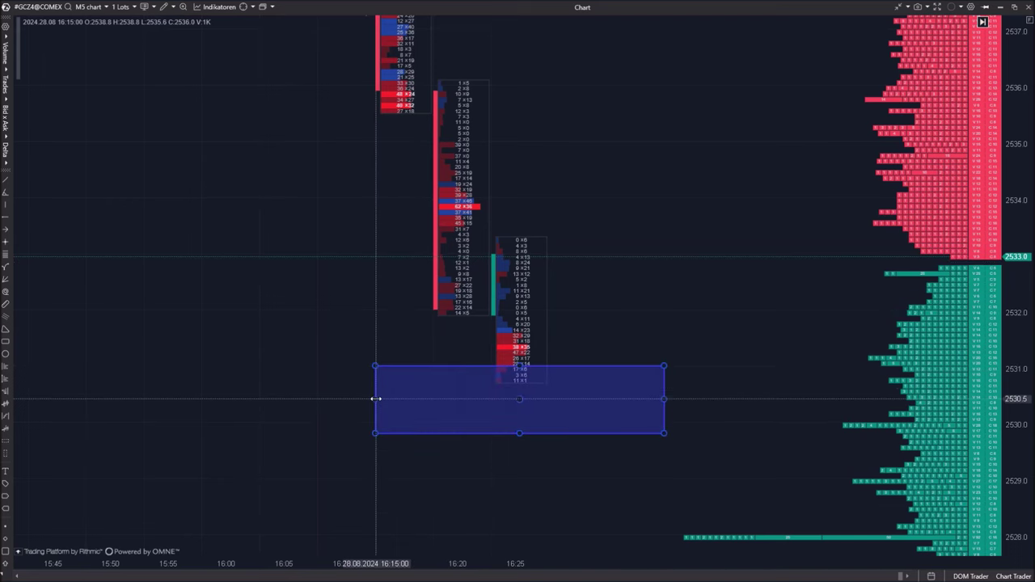
drag(475, 392, 515, 363)
Switch the Global option of the drawn rectangle and reselect the rectangle
right_click(448, 402)
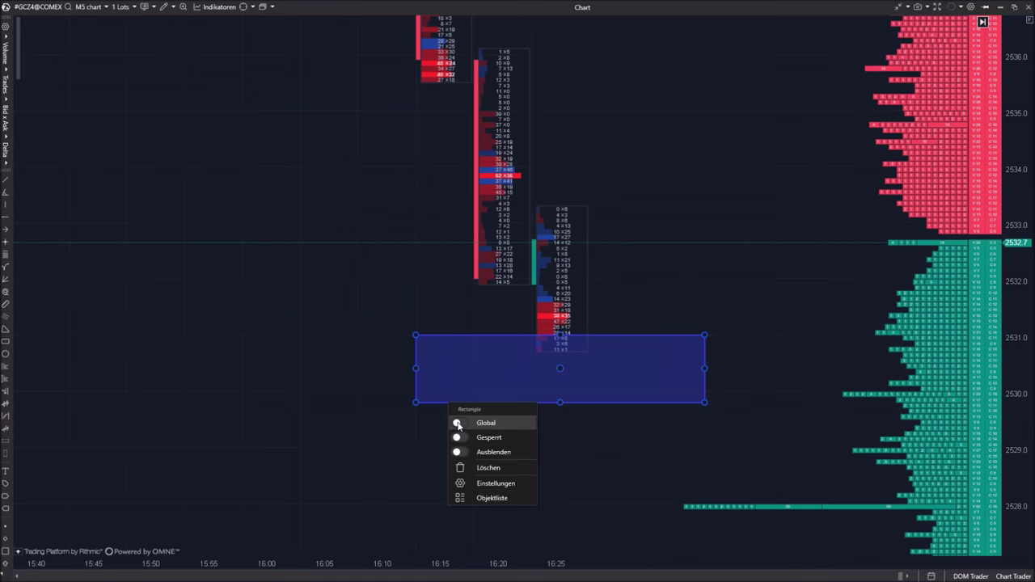
click(357, 437)
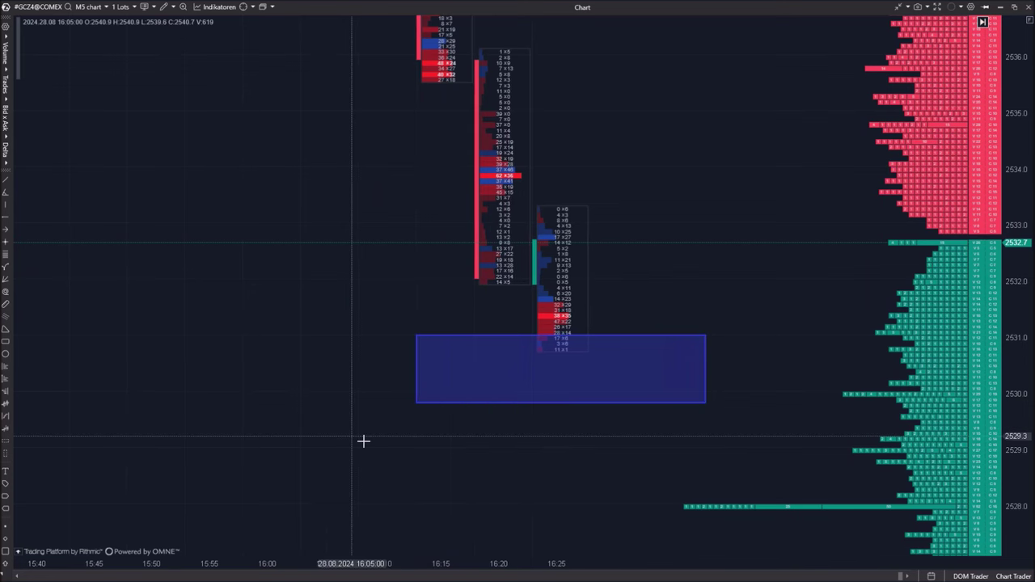
click(456, 402)
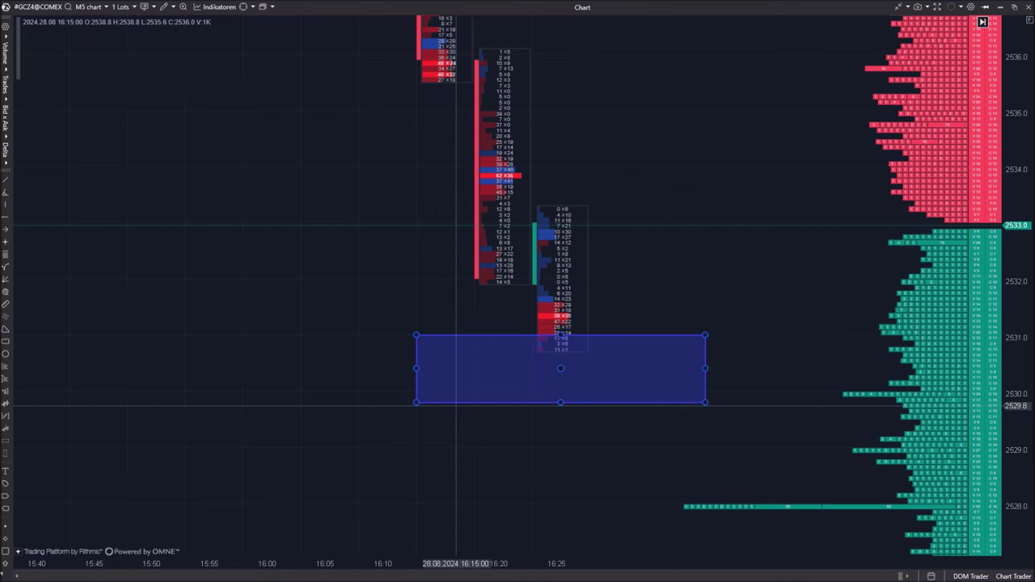
right_click(450, 402)
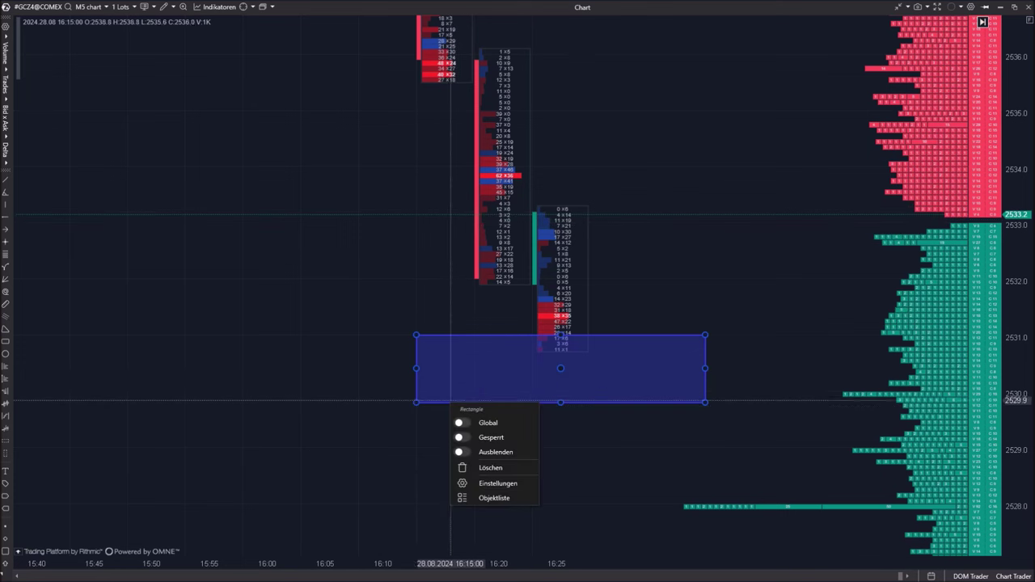
click(459, 424)
click(414, 434)
click(459, 404)
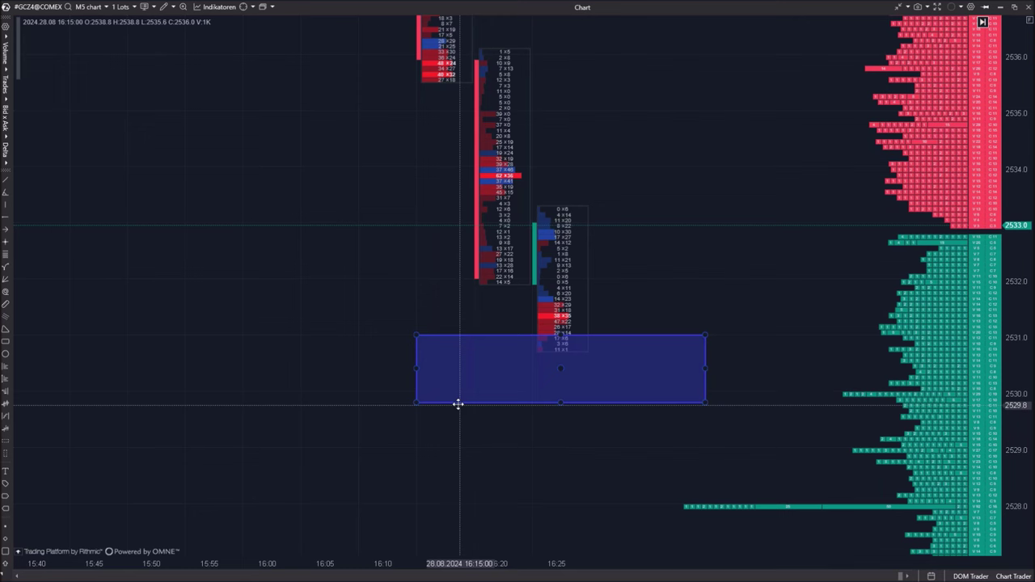
Paste a copy of the rectangle higher on the chart, between about 2534.2 and 2533.0, and delete the copy
key(ctrl+c)
key(ctrl+v)
drag(465, 427, 351, 224)
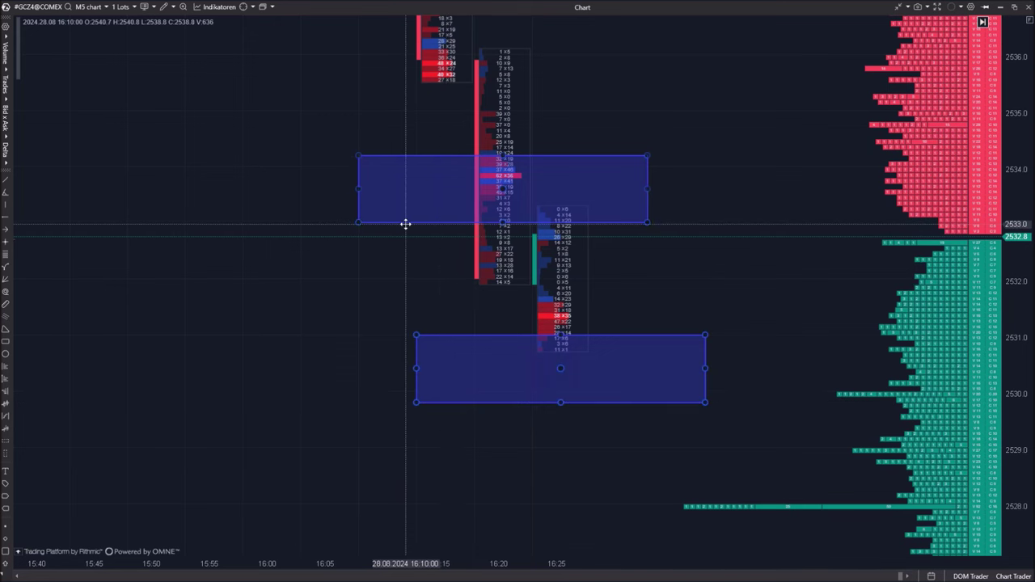
key(Delete)
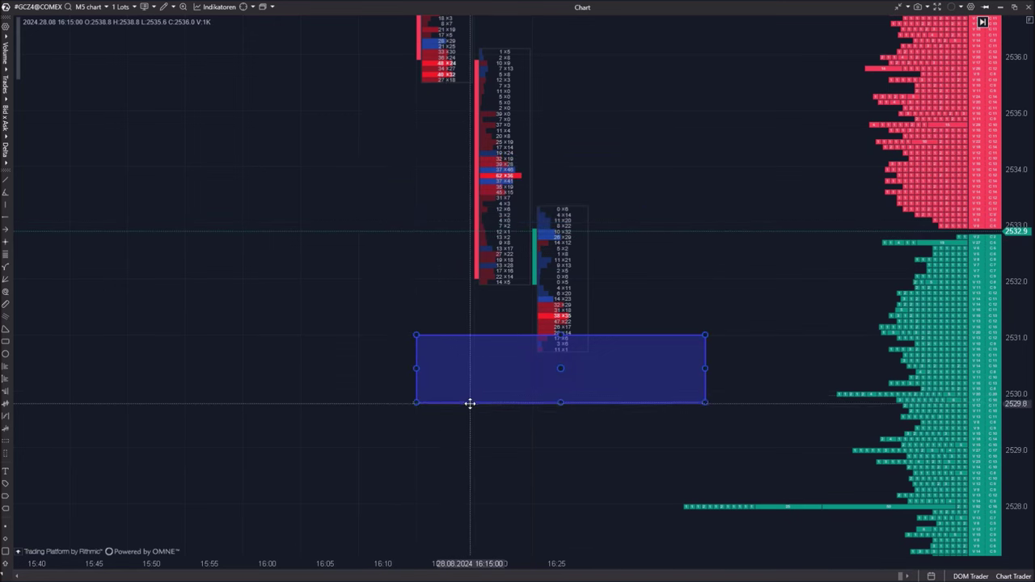
Review the rectangle's visualization, proximity alarm and default-saving options in its settings, and close them without changes
double_click(469, 401)
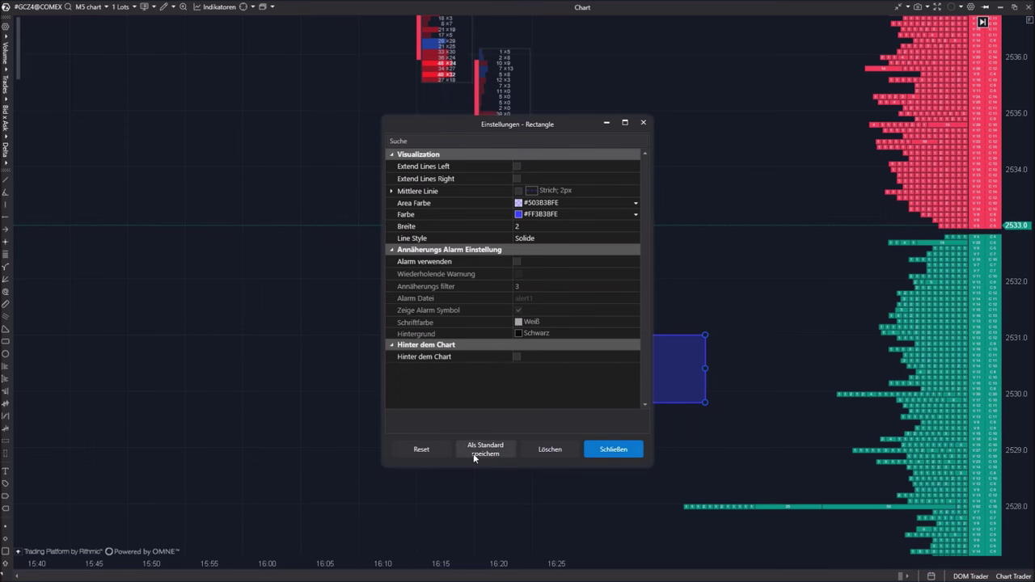
click(613, 449)
click(582, 470)
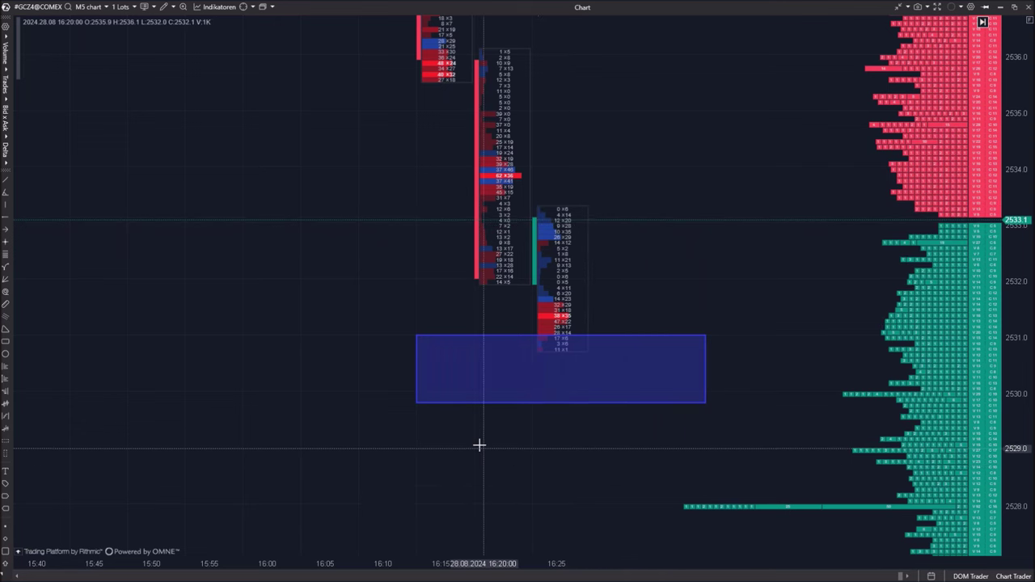
Delete the remaining rectangle below the latest gold candles
click(439, 402)
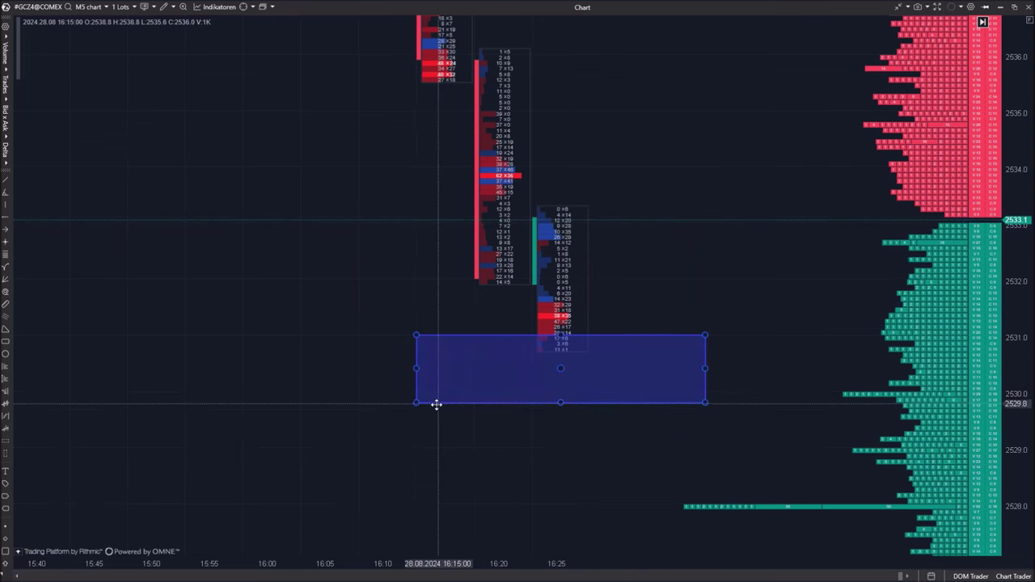
key(Delete)
drag(682, 392, 695, 369)
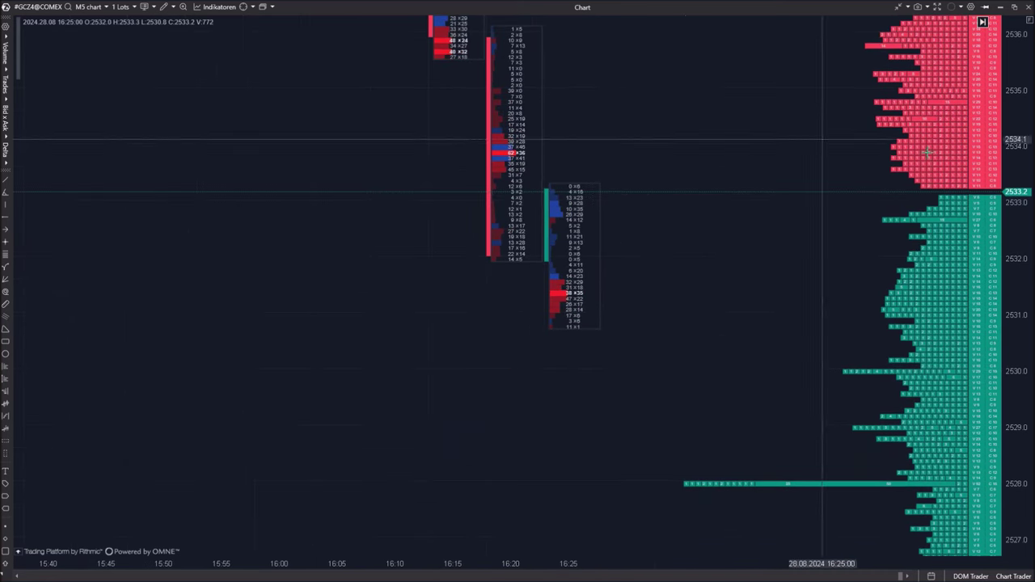
Set the order-count filter (Auftragsanzahlfilter) in the MBO Dom indicator's summary settings to 15
right_click(414, 349)
click(446, 188)
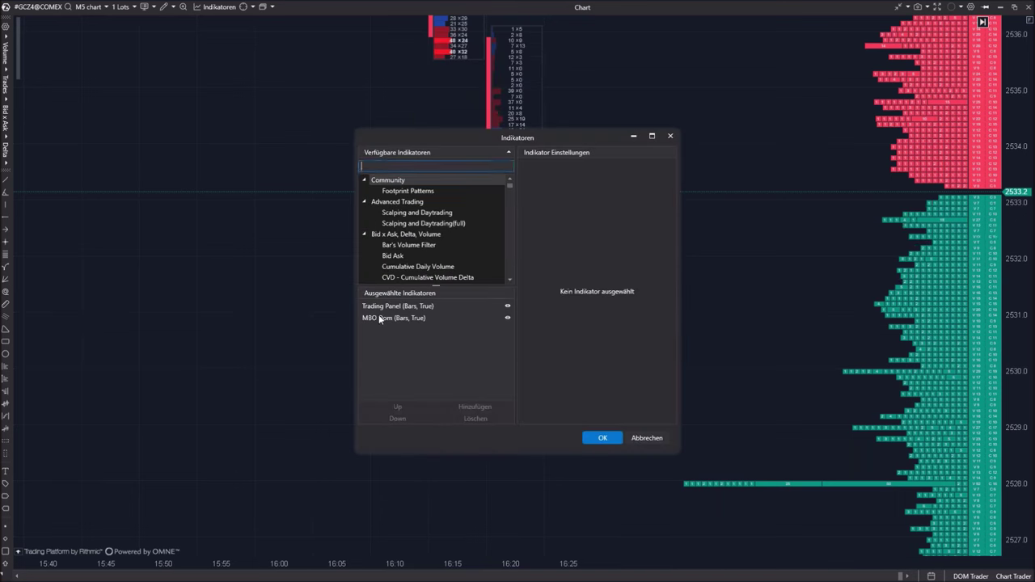
click(378, 315)
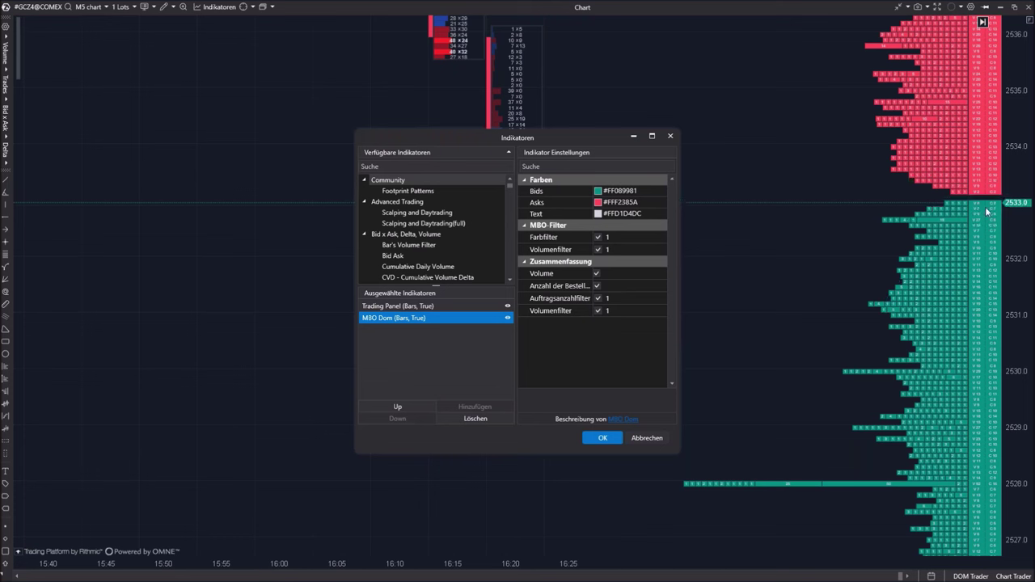
click(622, 299)
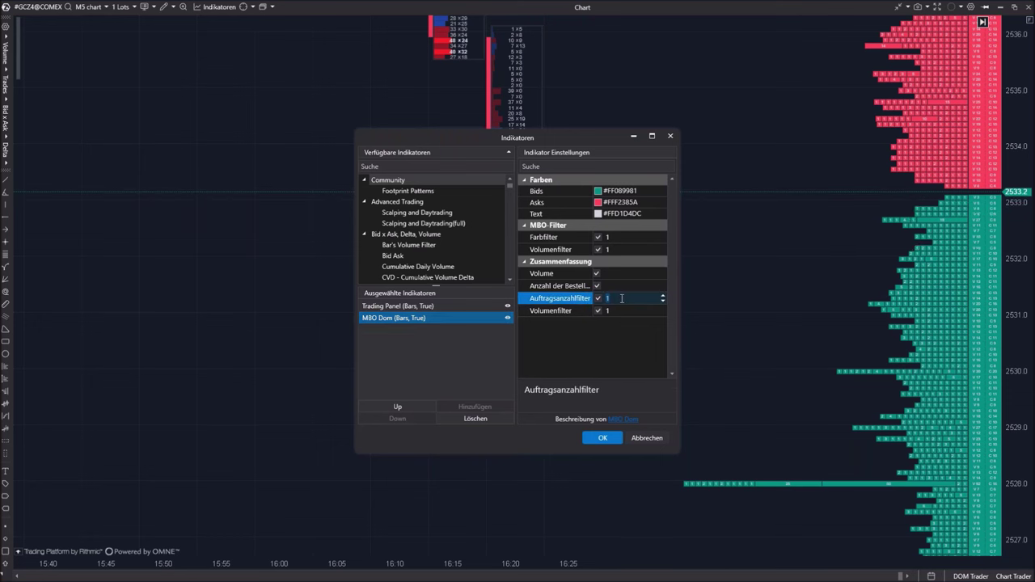
text(25)
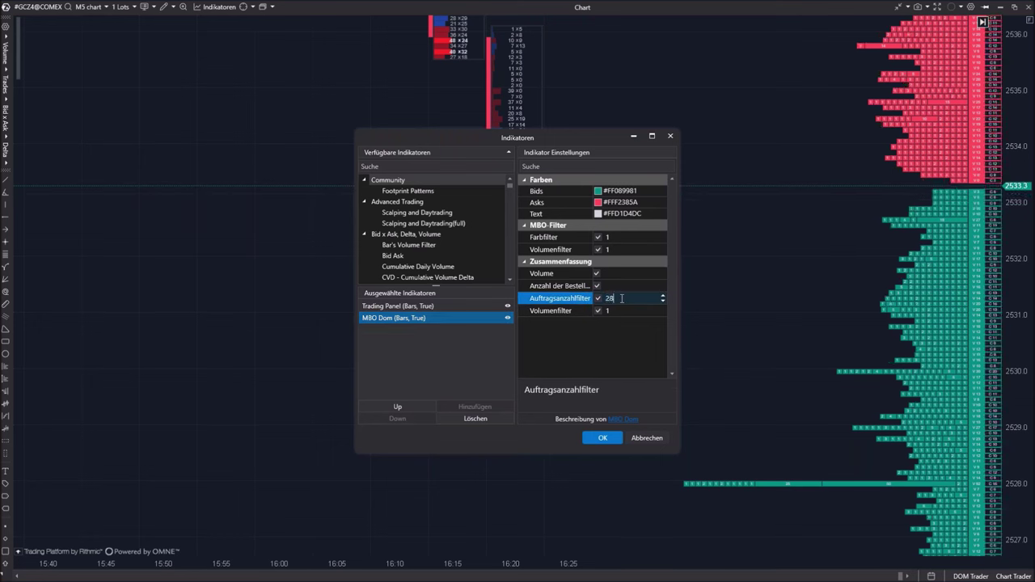
scroll(622, 299, down, 7)
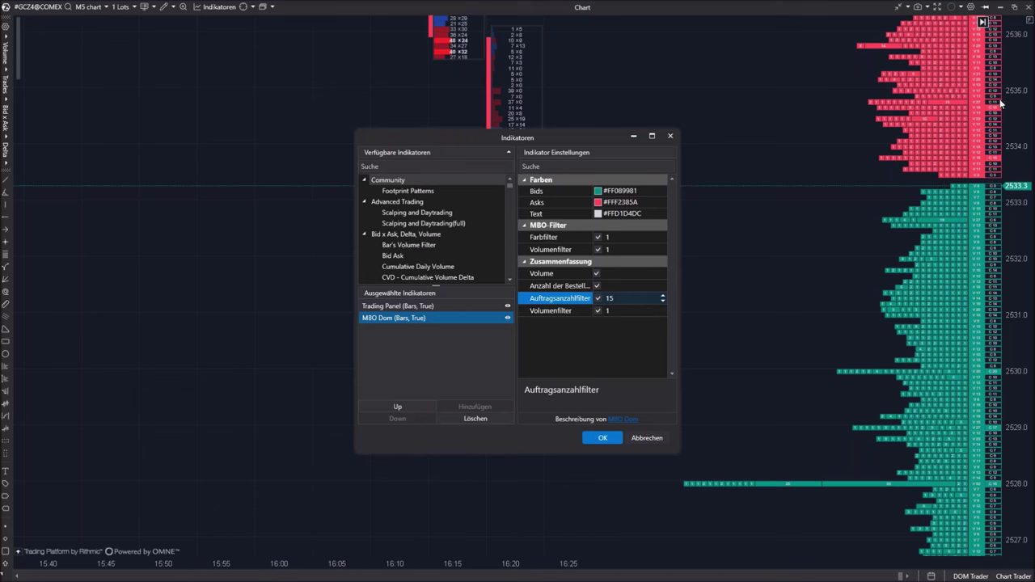
Set the summary volume filter (Volumenfilter) of the MBO Dom indicator to 50 and apply the indicator settings
click(625, 310)
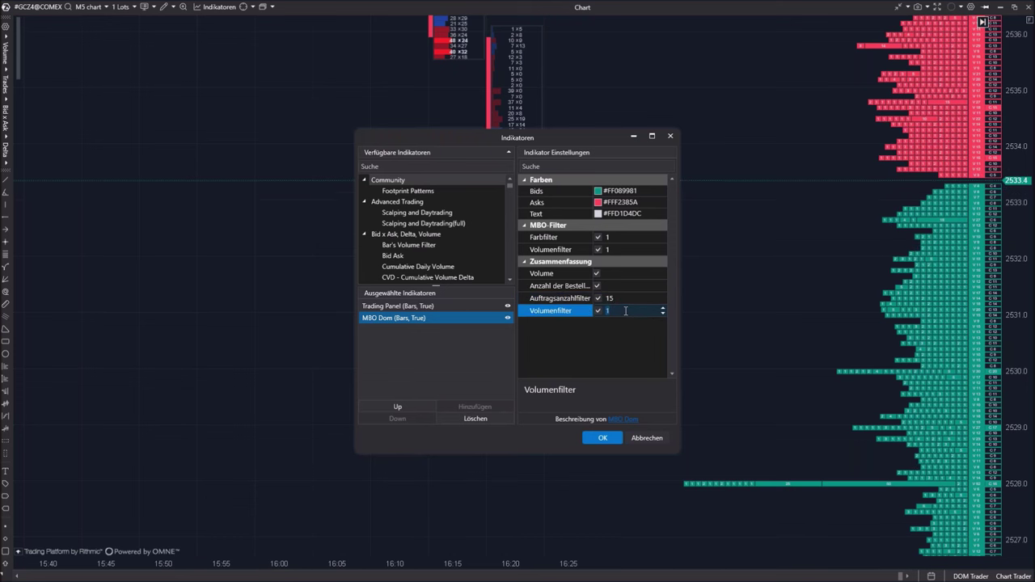
text(100)
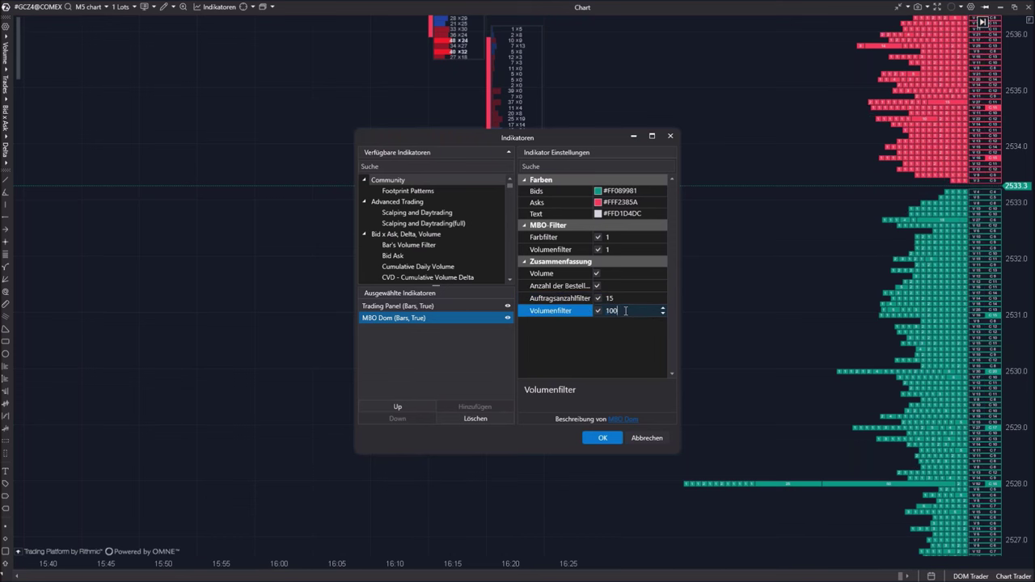
key(BackSpace)
key(BackSpace)
key(BackSpace)
text(59)
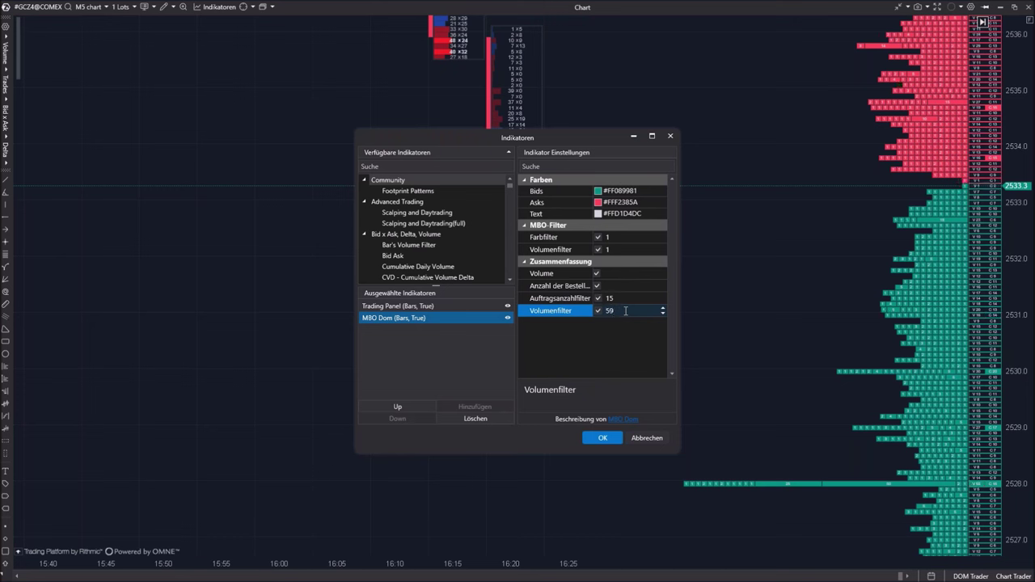
key(BackSpace)
text(1)
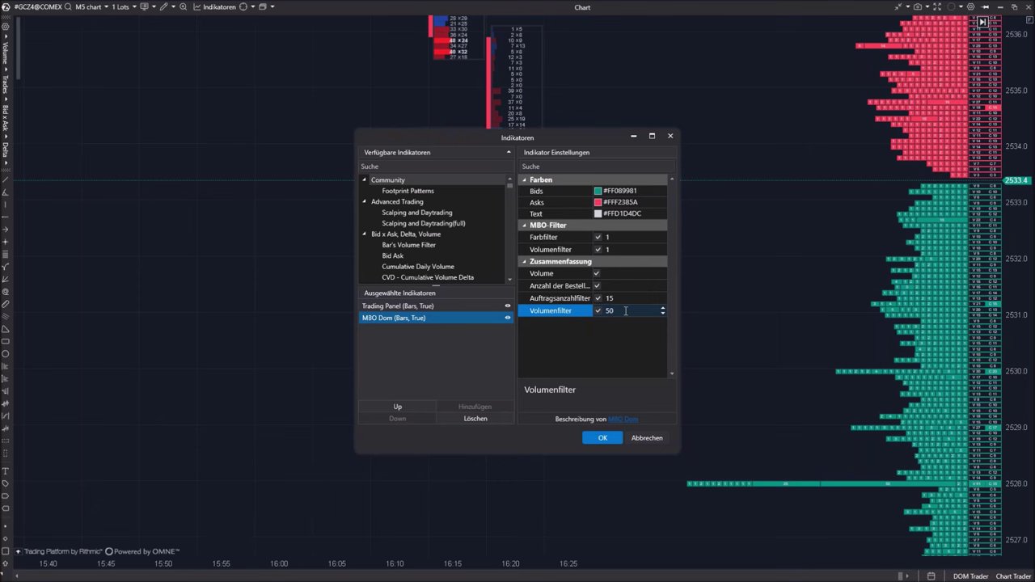
click(605, 437)
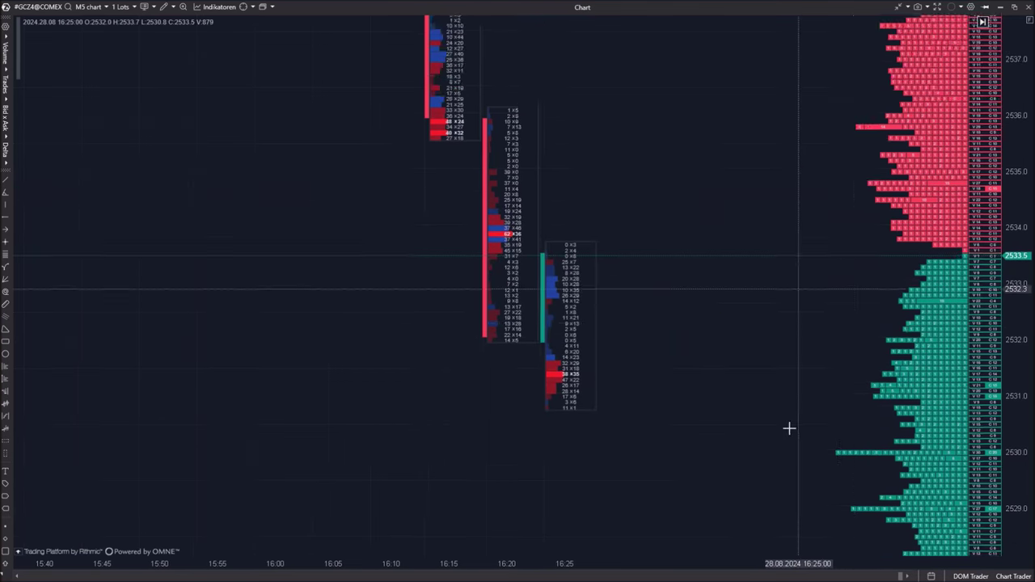
Examine the filtered volume and order-count cells across the ask and bid levels, from about 2545 down to 2523
drag(879, 133, 868, 355)
drag(888, 380, 880, 78)
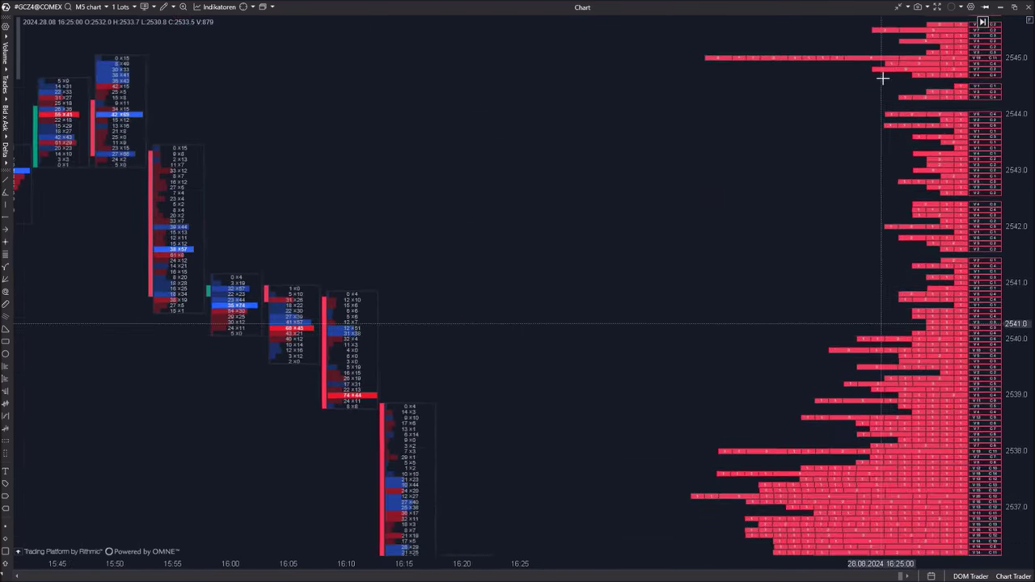
drag(859, 364, 839, 81)
drag(918, 384, 895, 172)
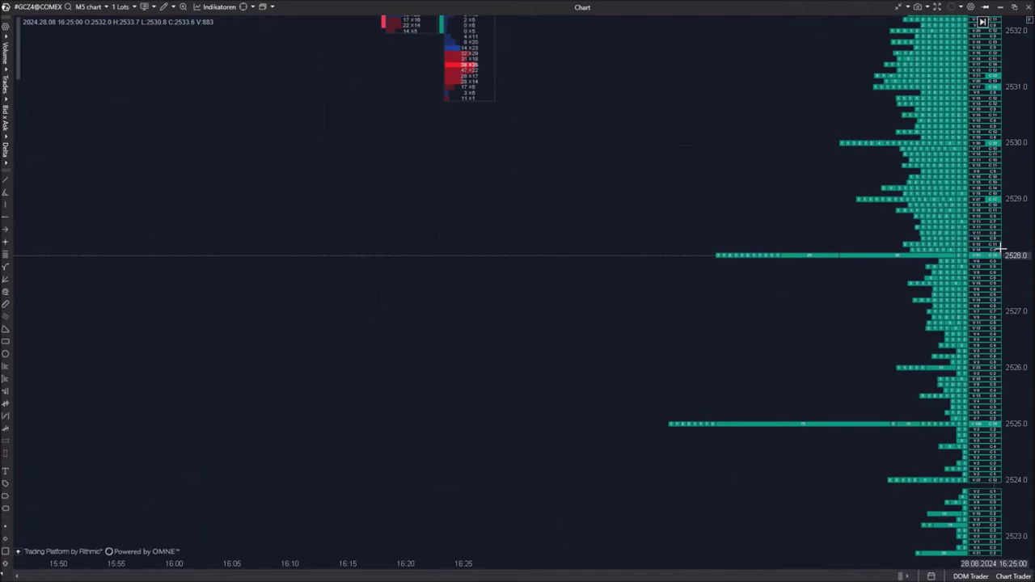
drag(893, 325, 869, 183)
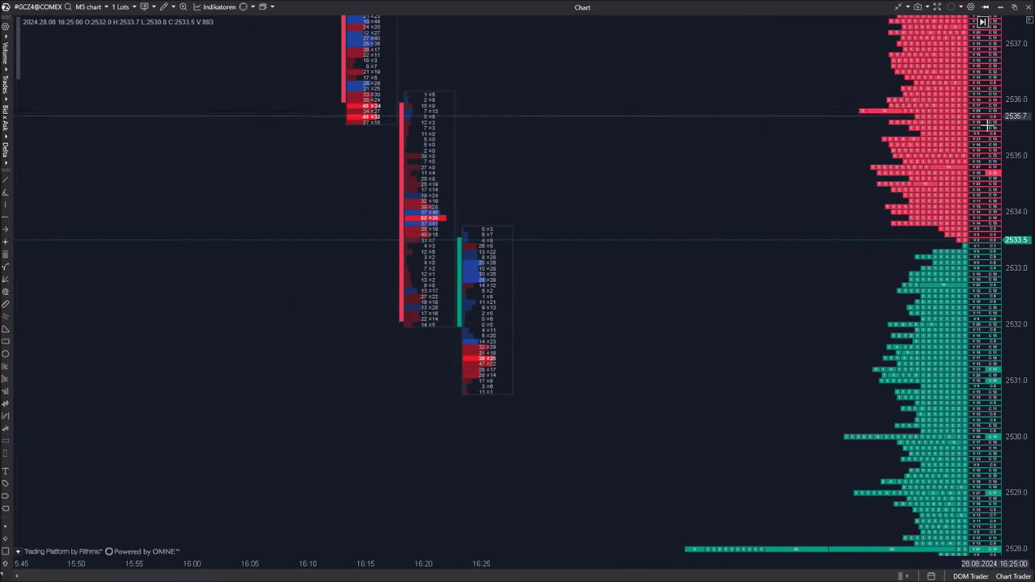
drag(614, 391, 625, 417)
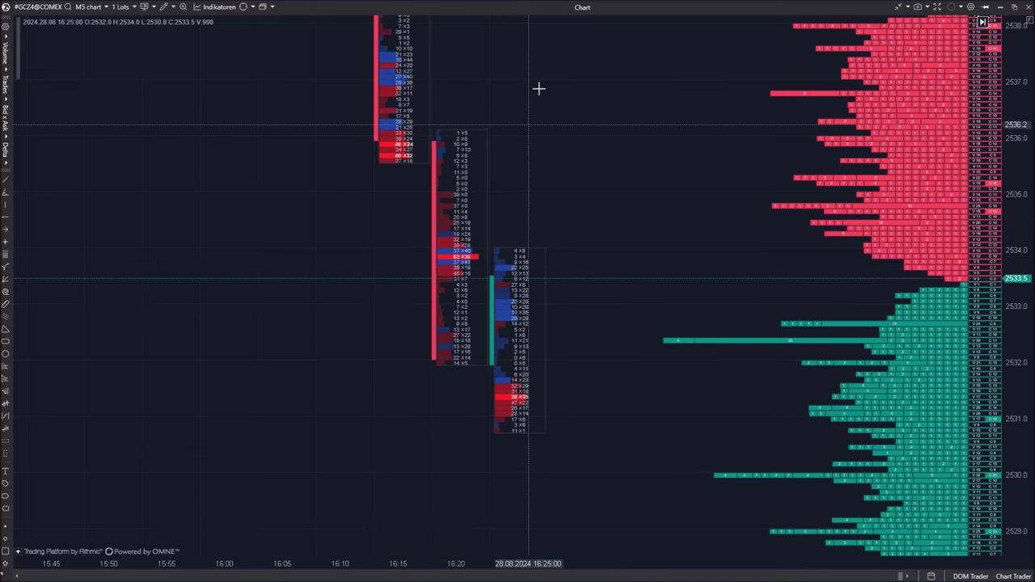
Expand the chart's overlay list of active indicators to view its entries and collapse it again
drag(280, 203, 460, 286)
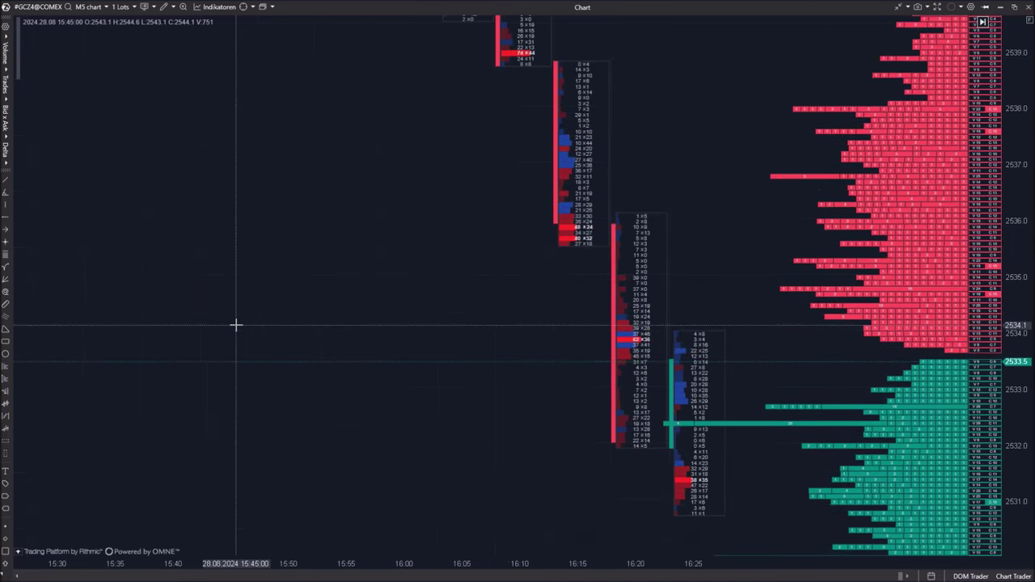
drag(234, 324, 120, 307)
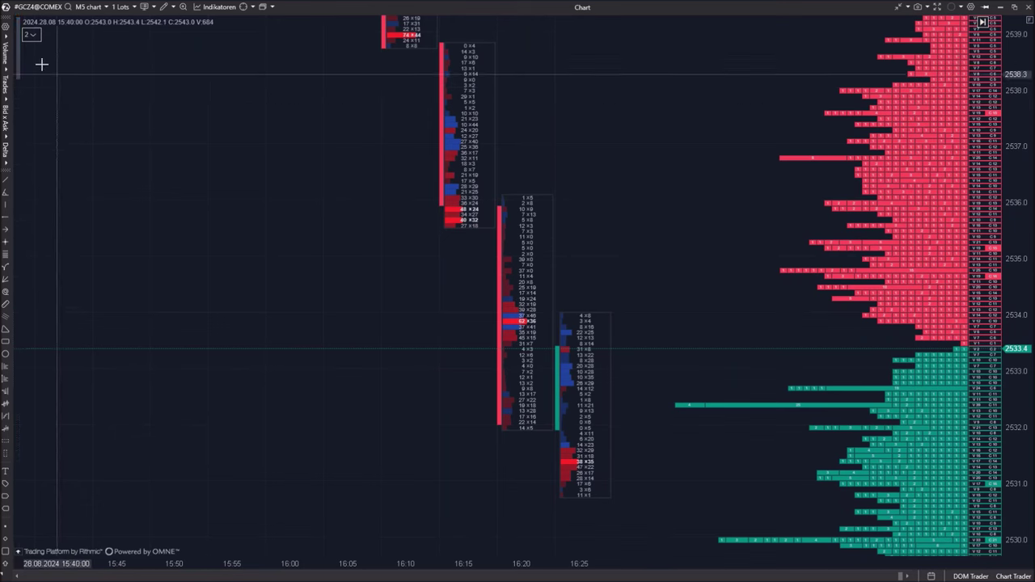
click(31, 34)
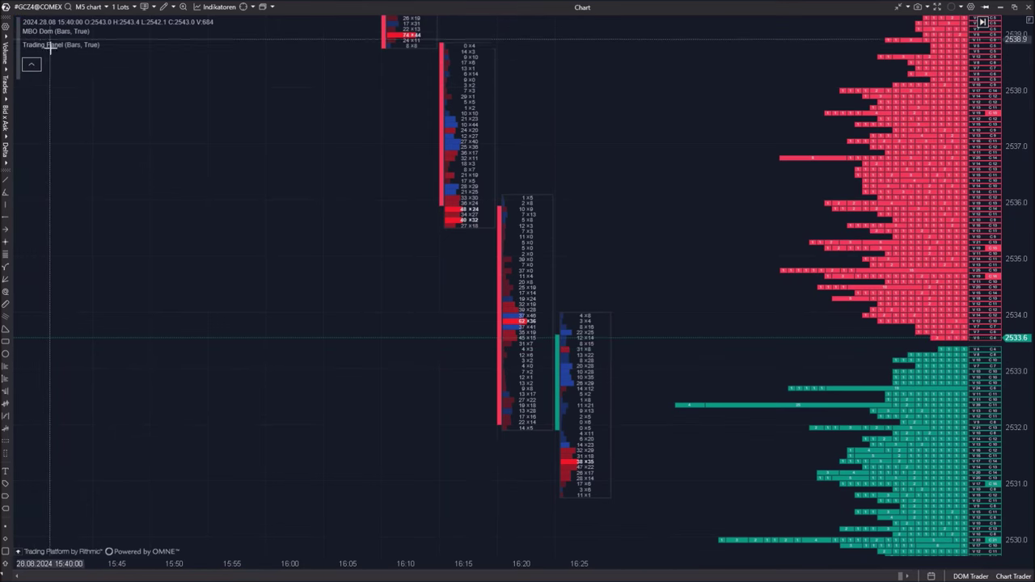
click(31, 65)
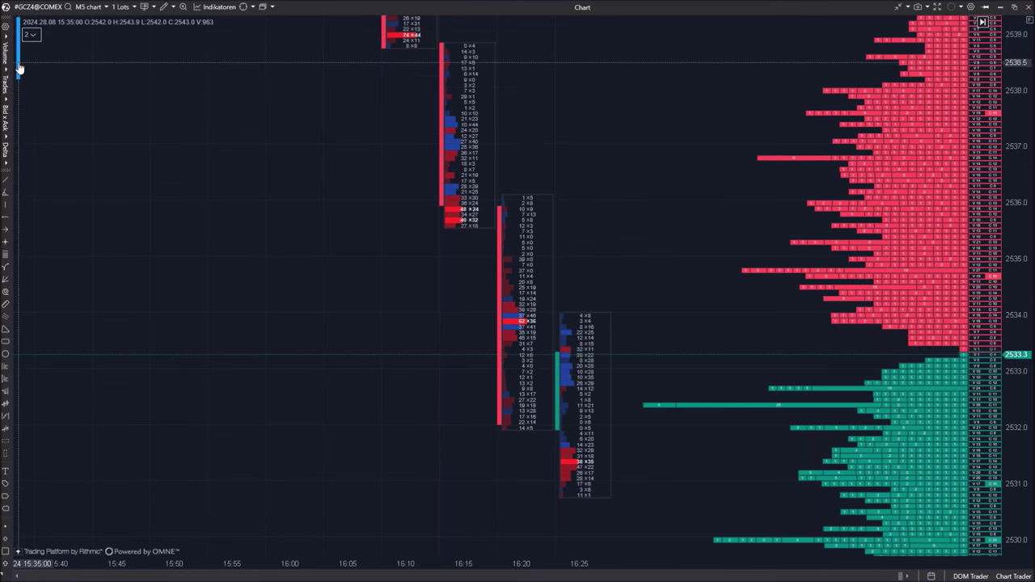
Show the quick trading panel with its market and chase order controls on the chart, and hide it again
click(20, 71)
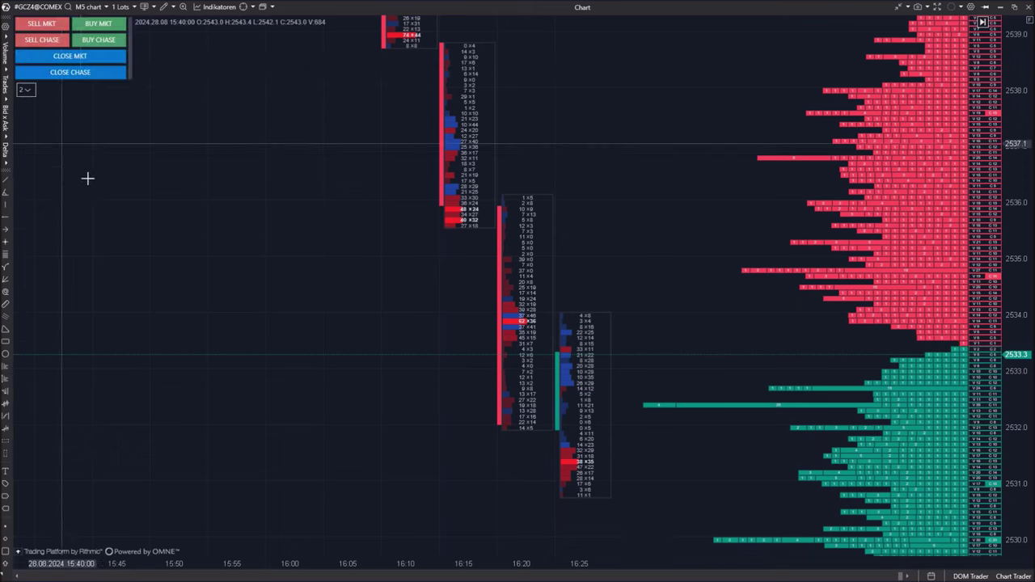
drag(154, 166, 232, 270)
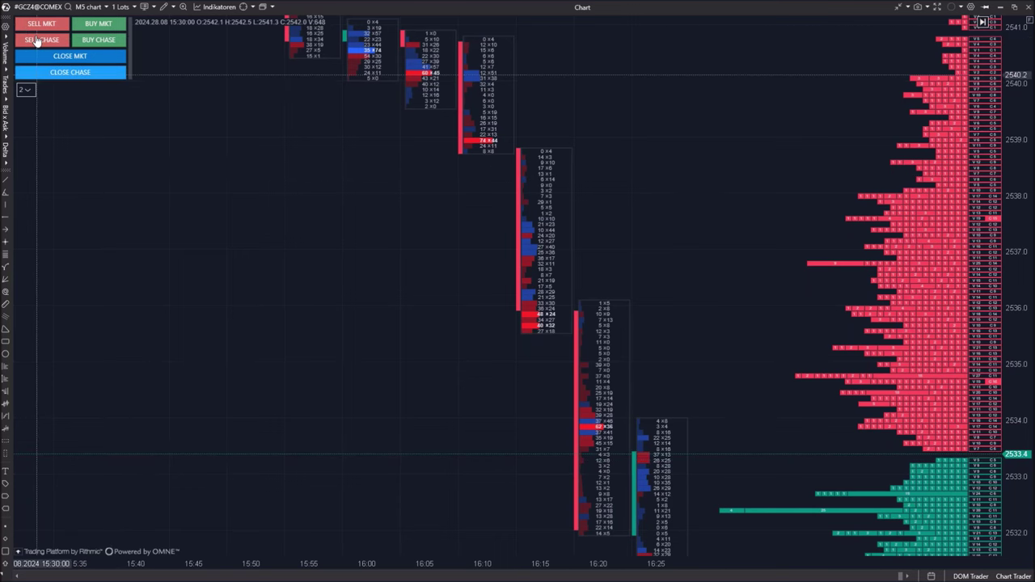
click(129, 45)
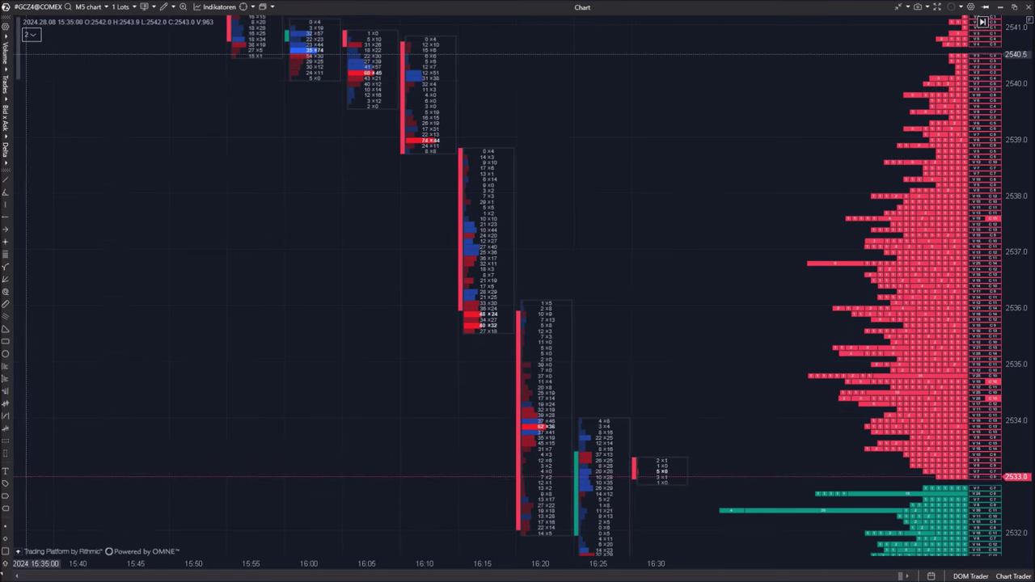
Open the Chart Trader beside the gold chart and bring the latest candles into view next to it
click(1012, 576)
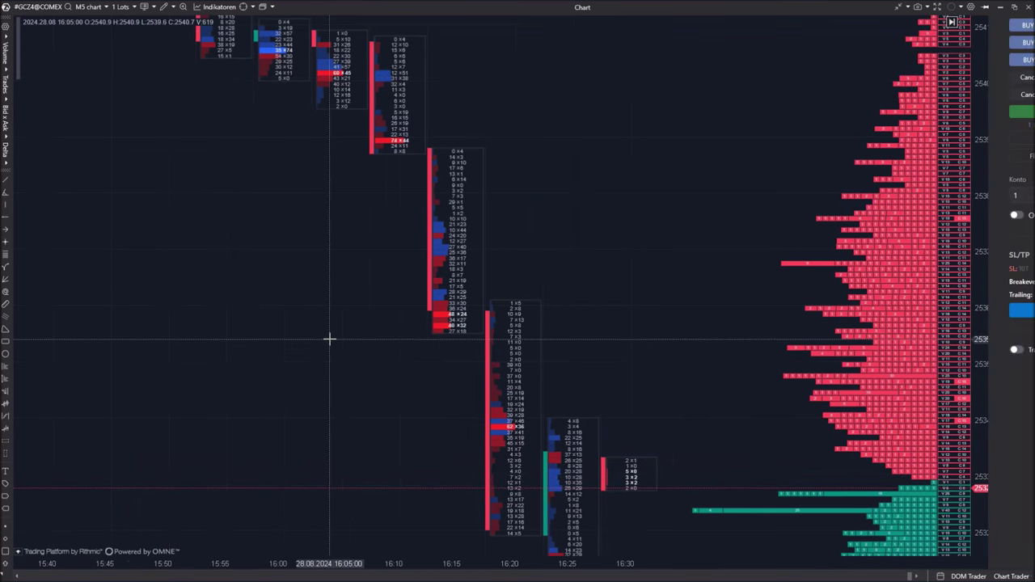
drag(622, 280, 599, 200)
drag(915, 400, 899, 414)
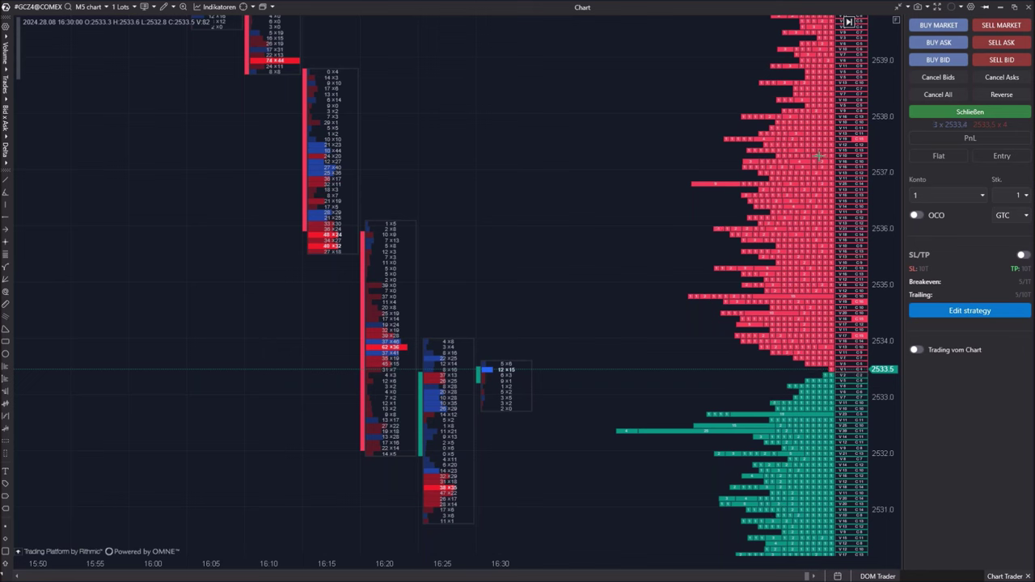
Compare the Einfach and Mehrstufig variants of the SL/TP strategy, and close the strategy settings without applying changes
click(969, 310)
click(537, 203)
click(489, 203)
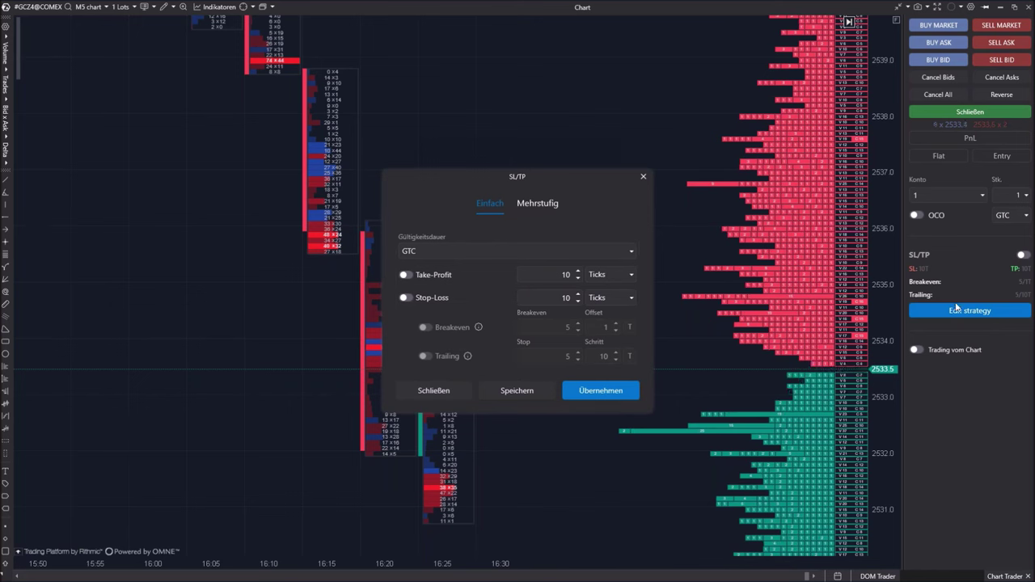
drag(581, 175, 561, 163)
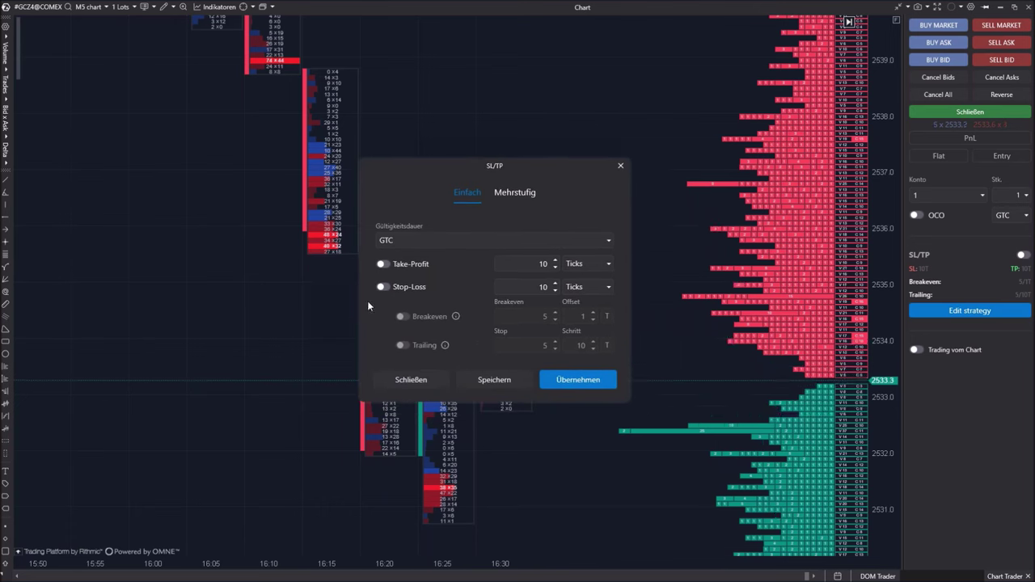
click(519, 194)
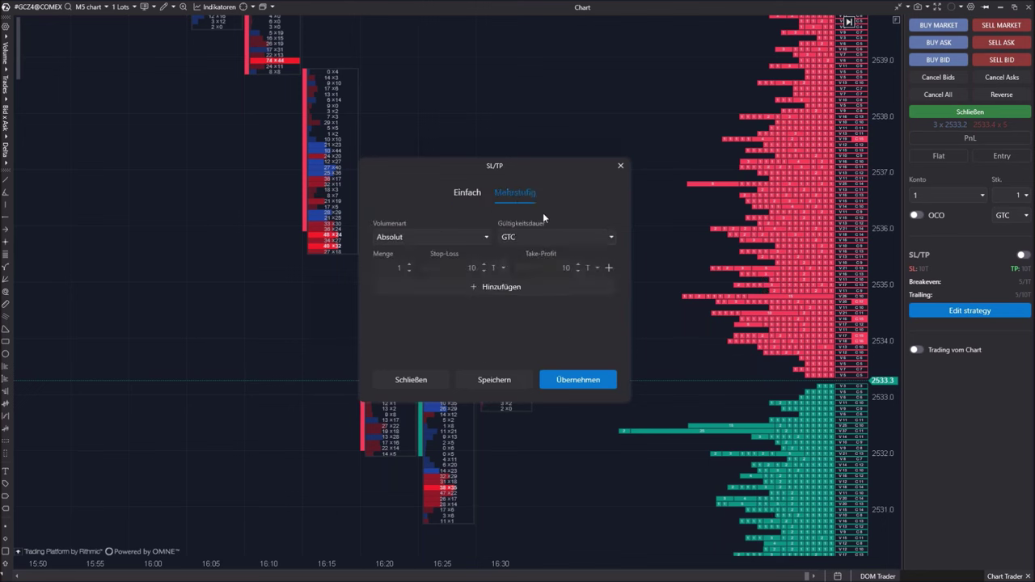
click(467, 193)
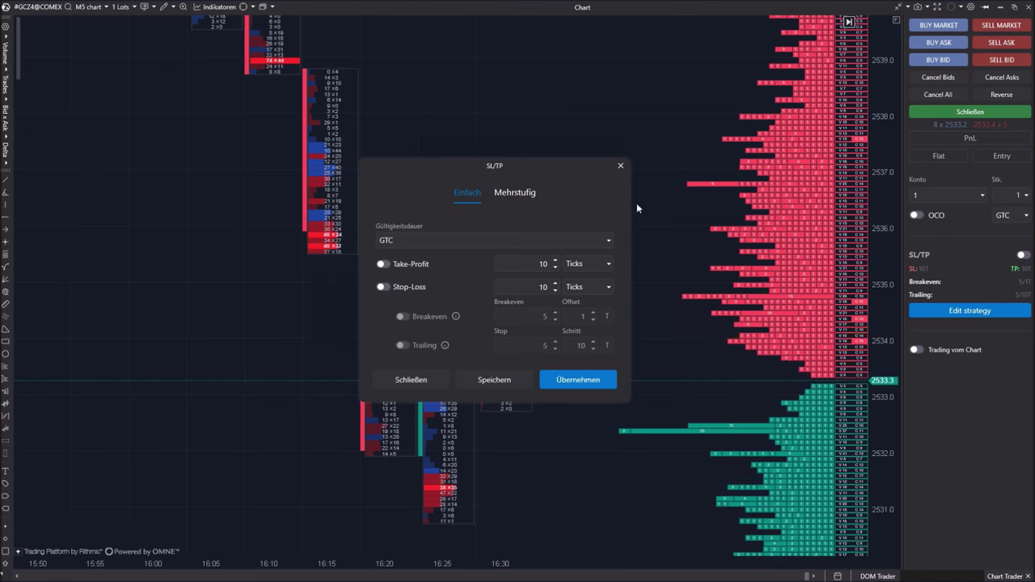
click(620, 166)
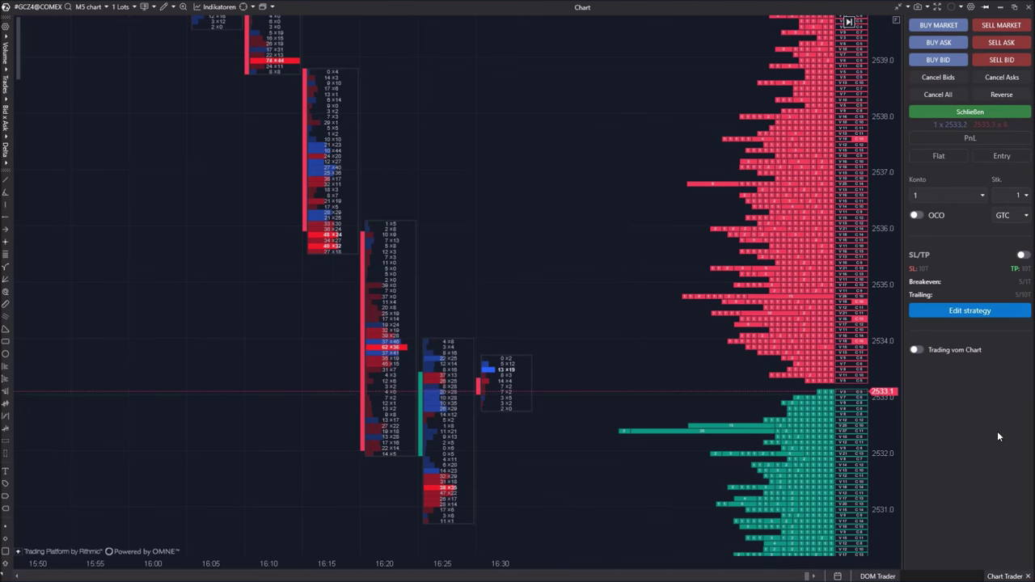
Select a different numbered trading account for the gold chart in the Chart Trader
drag(582, 468, 533, 410)
click(978, 195)
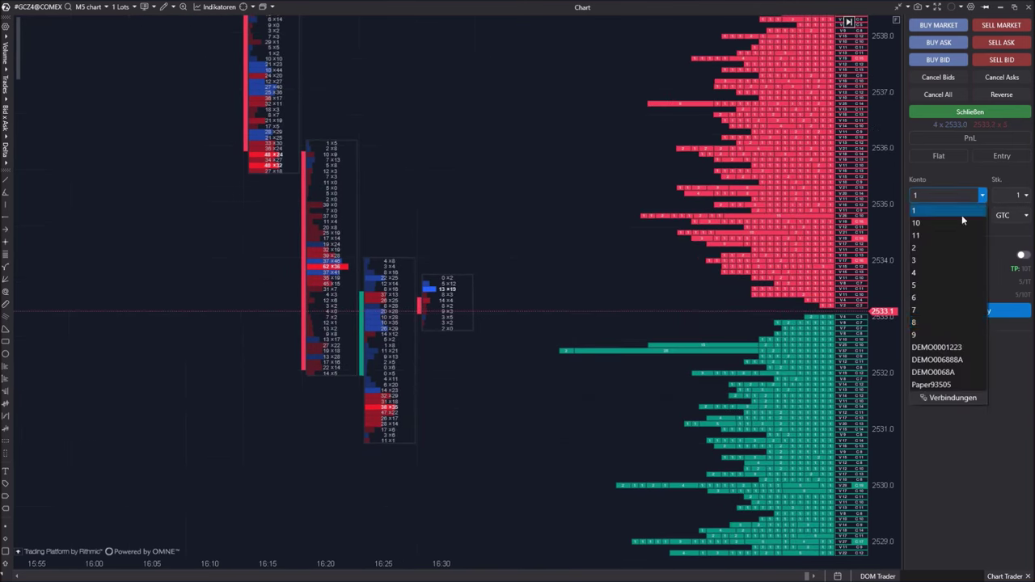
click(943, 316)
drag(549, 374, 511, 381)
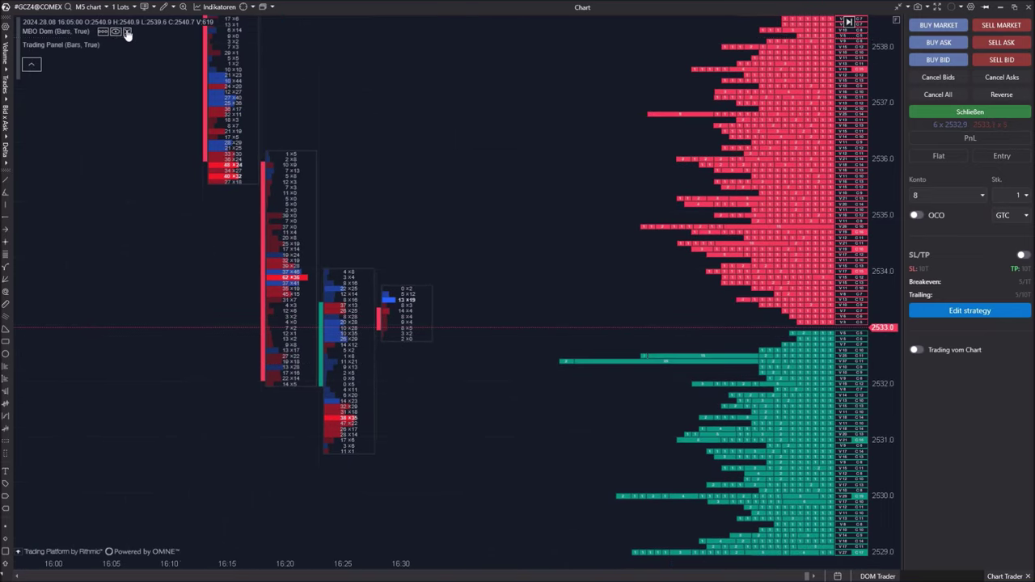
Remove the MBO Dom indicator from the gold chart, and sell 1 lot at market with the order confirmed
click(126, 34)
drag(646, 283, 685, 259)
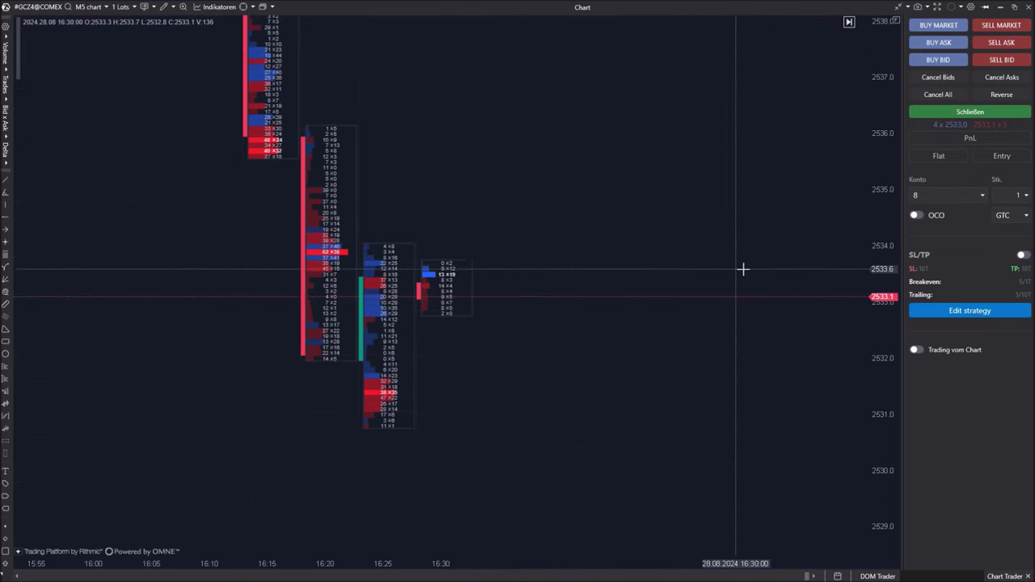
click(1001, 25)
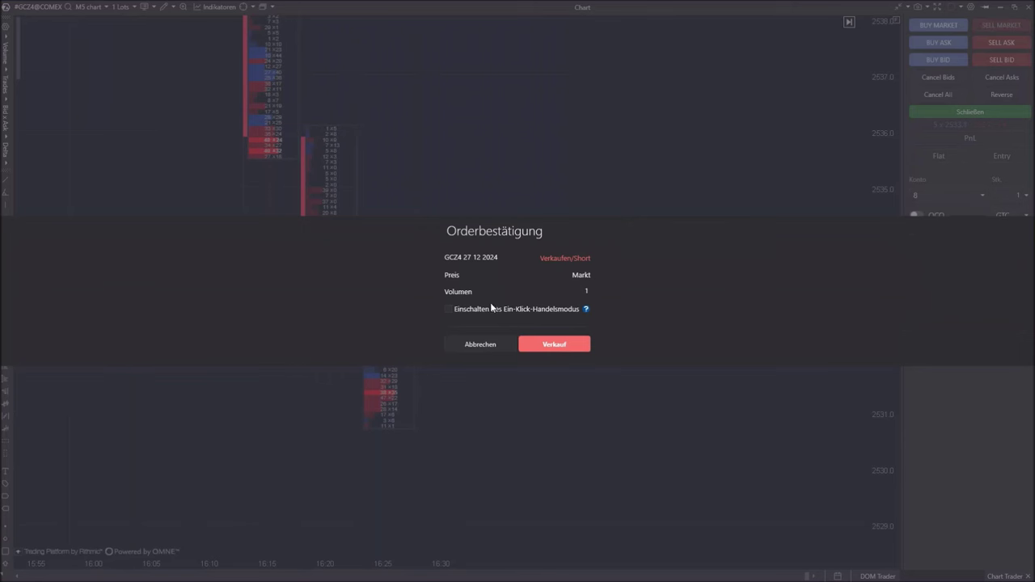
click(562, 348)
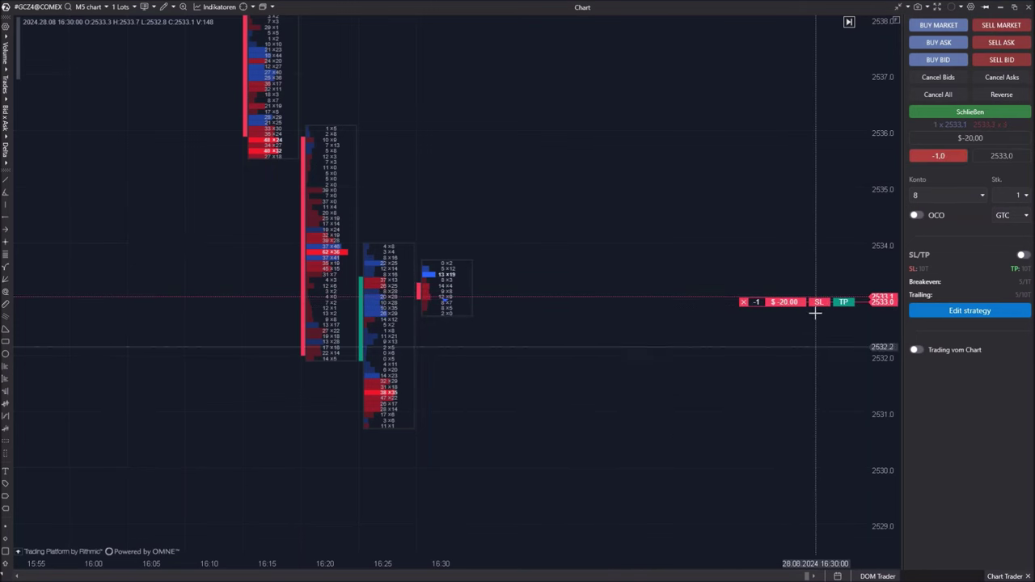
Place a stop loss at 2535.4 and a take profit at 2530.0 for the short, and add another lot at market
mouse_move(821, 308)
mouse_down()
mouse_move(800, 182)
mouse_move(789, 210)
mouse_move(767, 223)
mouse_move(768, 198)
mouse_move(776, 234)
mouse_move(775, 176)
mouse_move(790, 164)
mouse_move(785, 178)
mouse_move(785, 167)
mouse_up()
drag(840, 303, 756, 471)
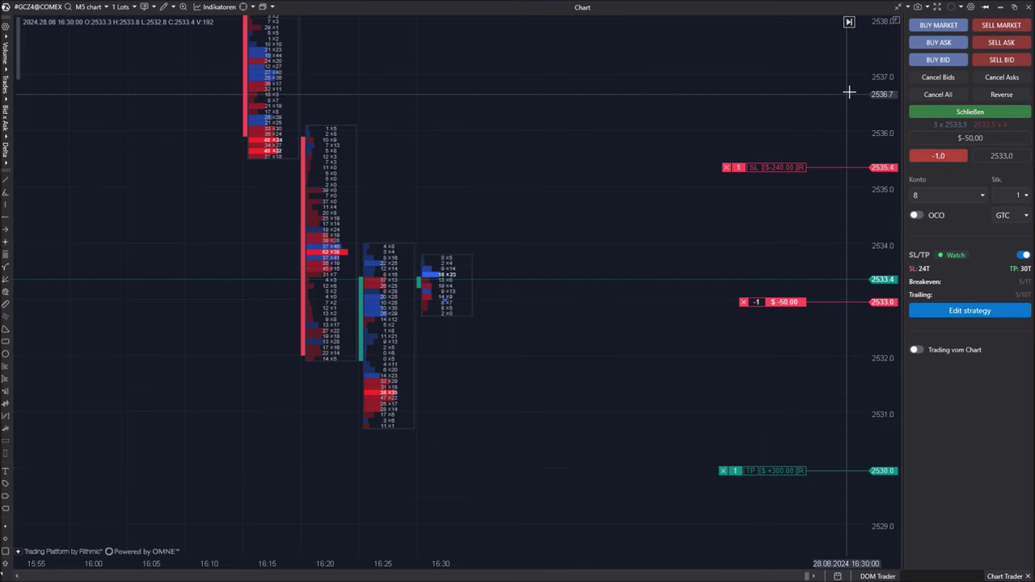
click(1001, 25)
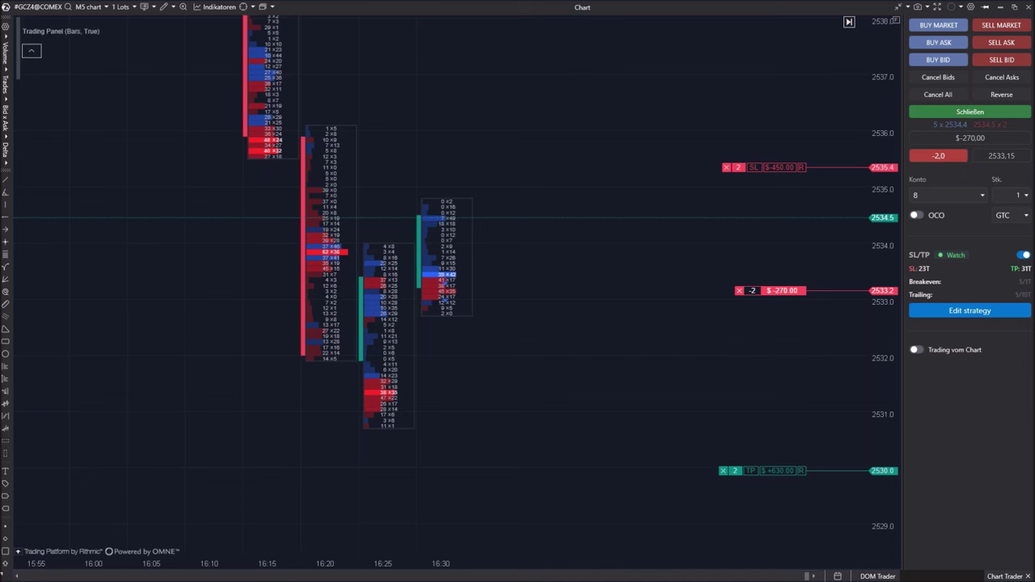
Examine the earlier gold candles back to about 15:30, and return to the open short position and its SL/TP orders
click(172, 6)
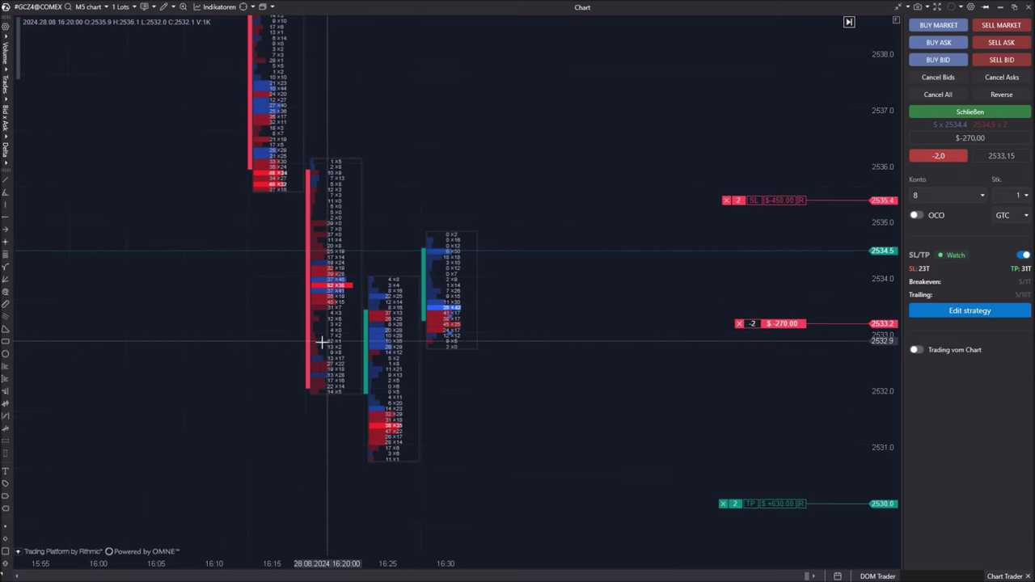
drag(279, 298, 318, 390)
drag(319, 152, 321, 179)
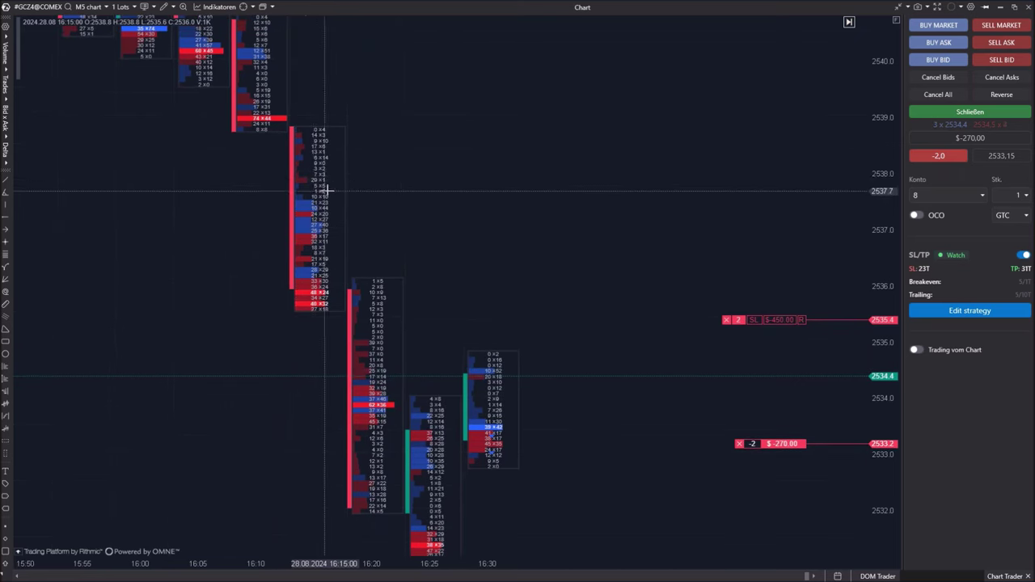
drag(277, 213, 380, 348)
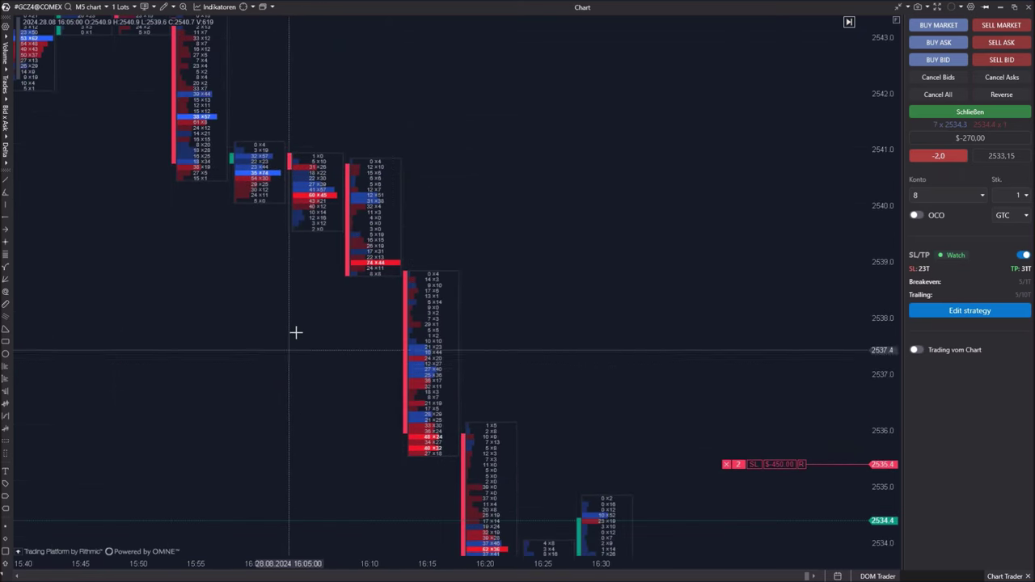
drag(336, 395, 278, 351)
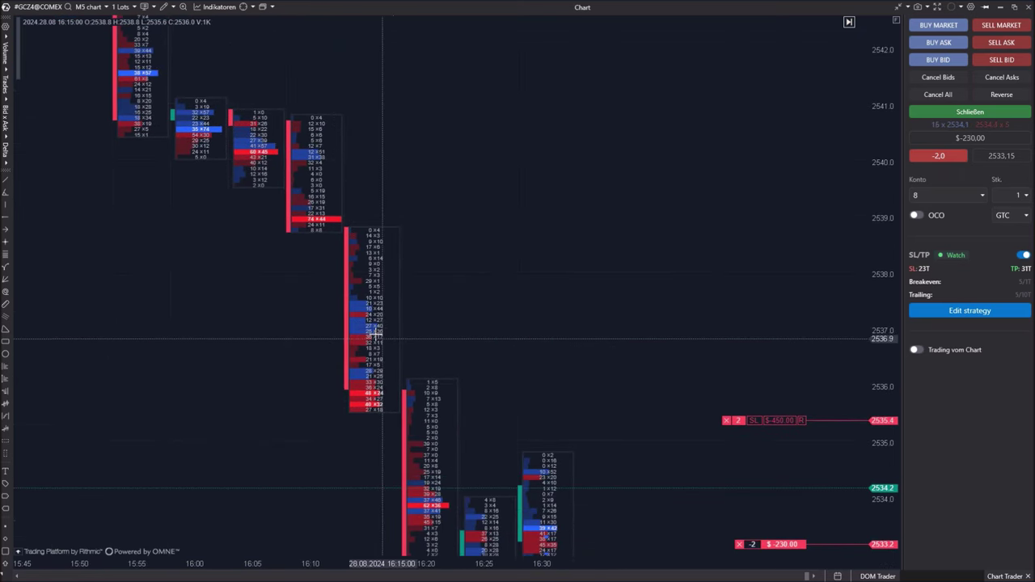
drag(267, 319, 339, 359)
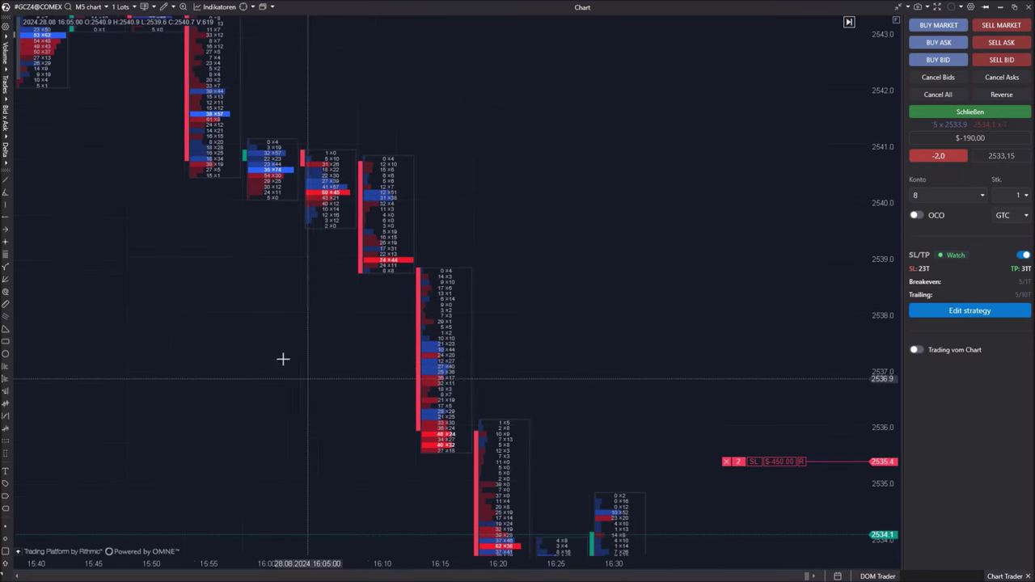
drag(197, 277, 320, 424)
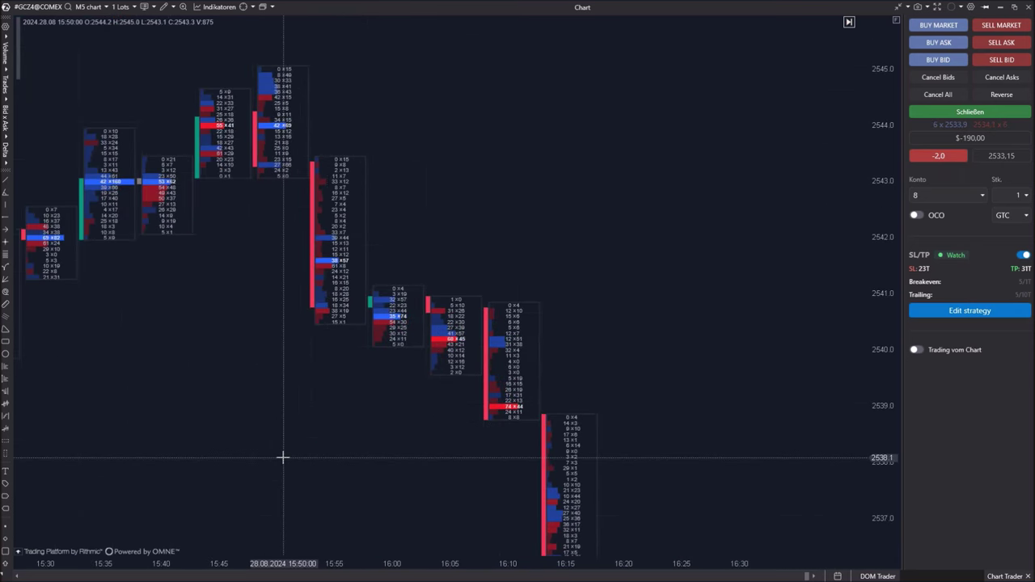
drag(267, 450, 427, 304)
drag(580, 413, 77, 91)
drag(350, 353, 387, 355)
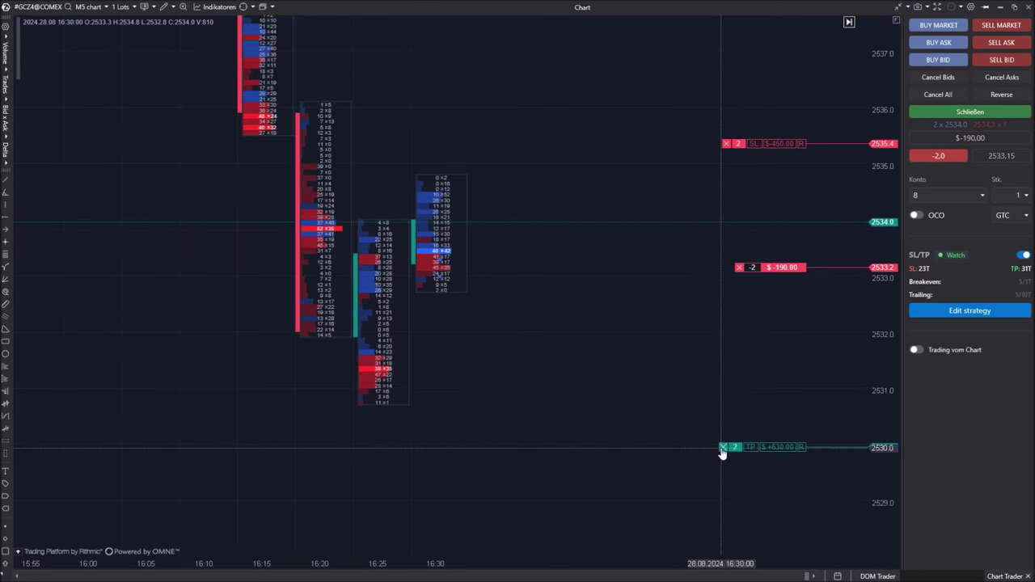
Replace the take-profit order with two one-lot buy limit orders at 2530.0 that have Auto cancel enabled
click(723, 447)
right_click(723, 451)
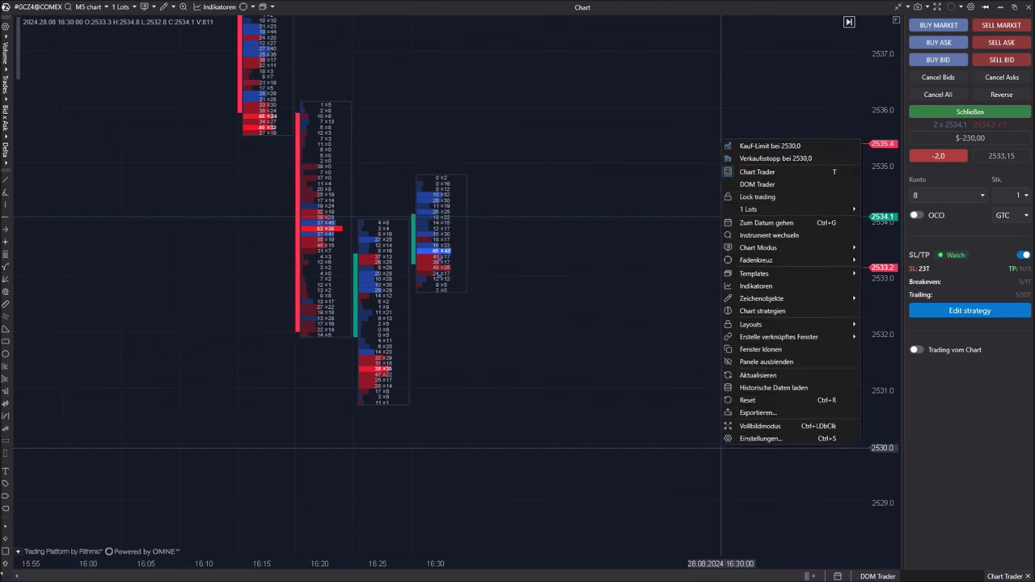
click(786, 145)
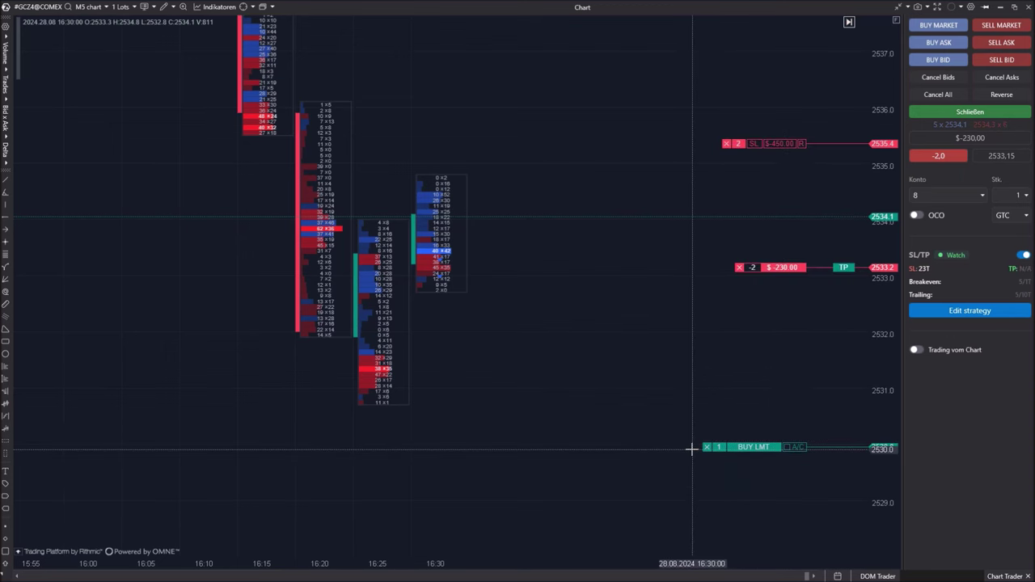
right_click(699, 357)
click(745, 58)
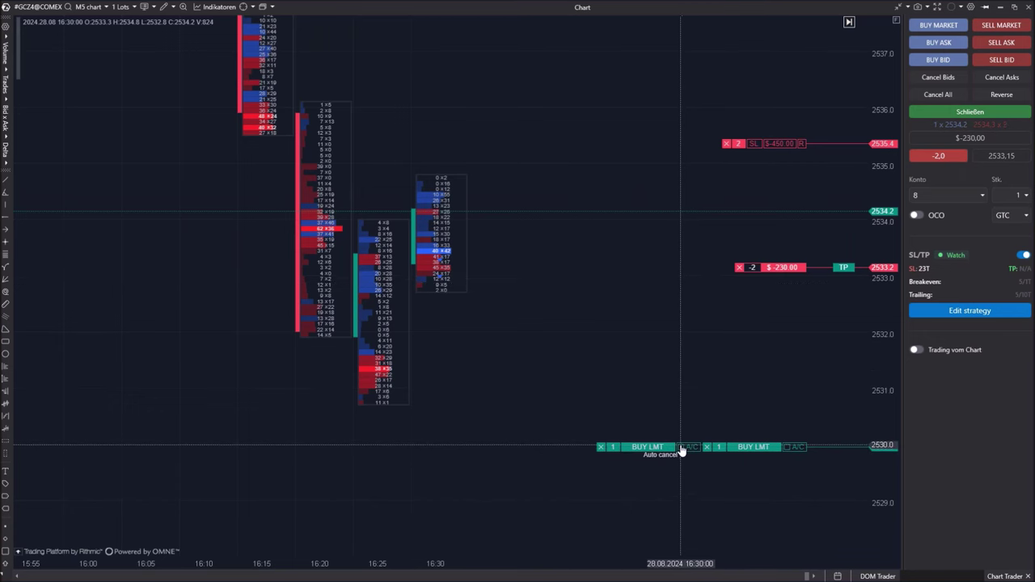
click(681, 450)
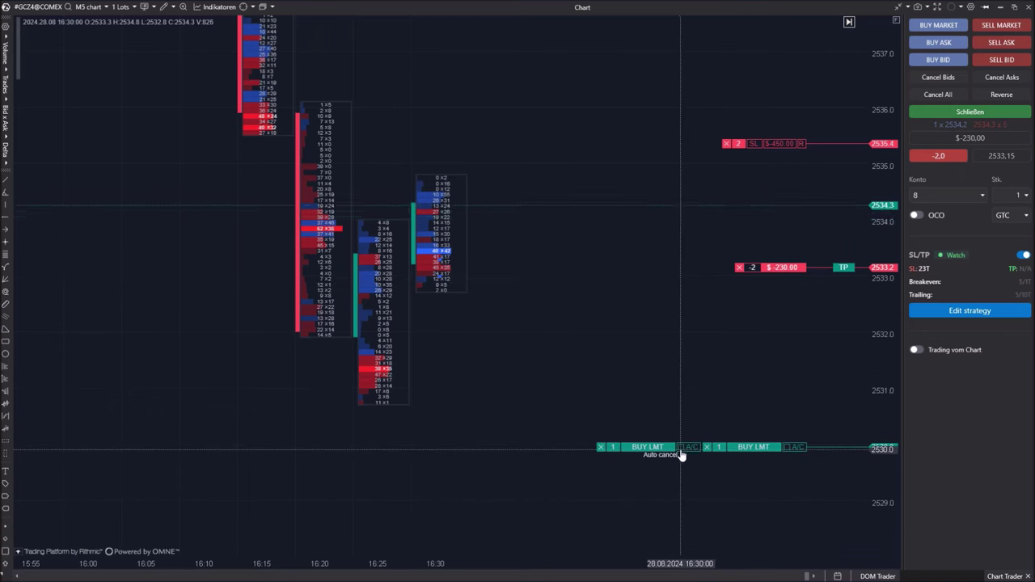
click(788, 452)
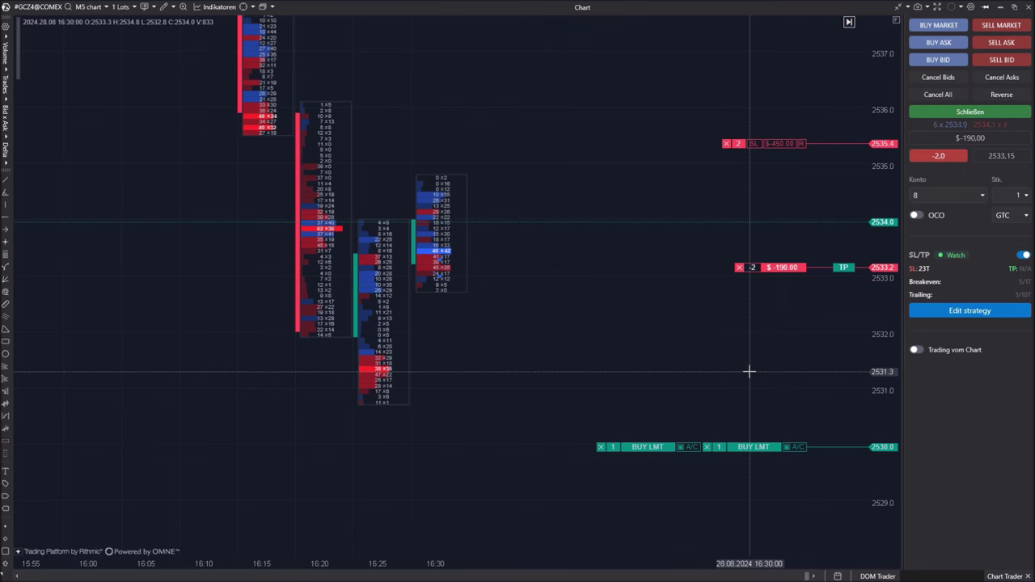
Remove the stop loss and close the two-lot short position from the chart
drag(775, 144, 742, 269)
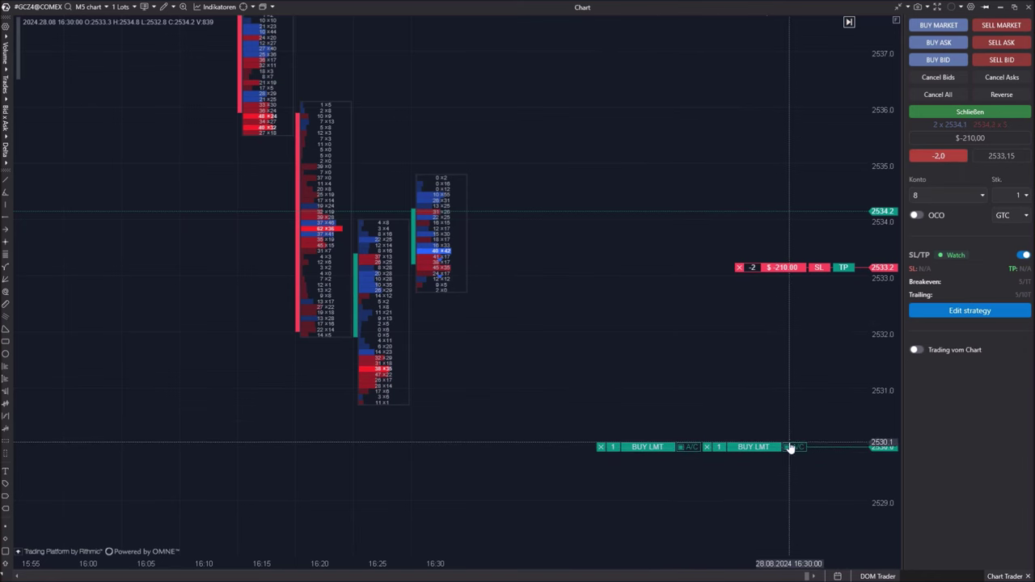
click(739, 267)
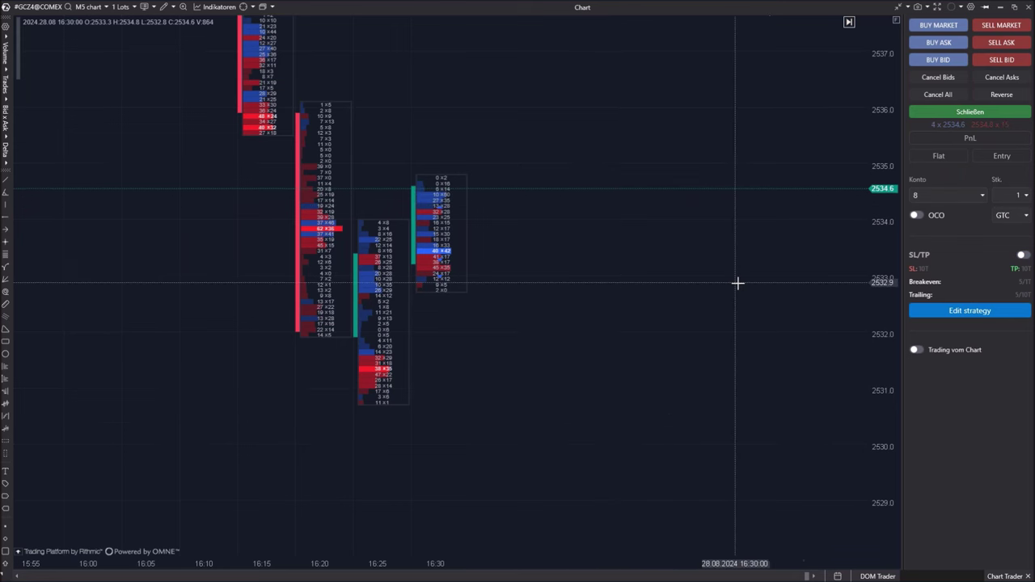
Enable OCO and place a linked pair of one-lot orders: a sell limit at 2537.1 and a sell stop at 2532.5
drag(730, 279, 774, 310)
click(917, 216)
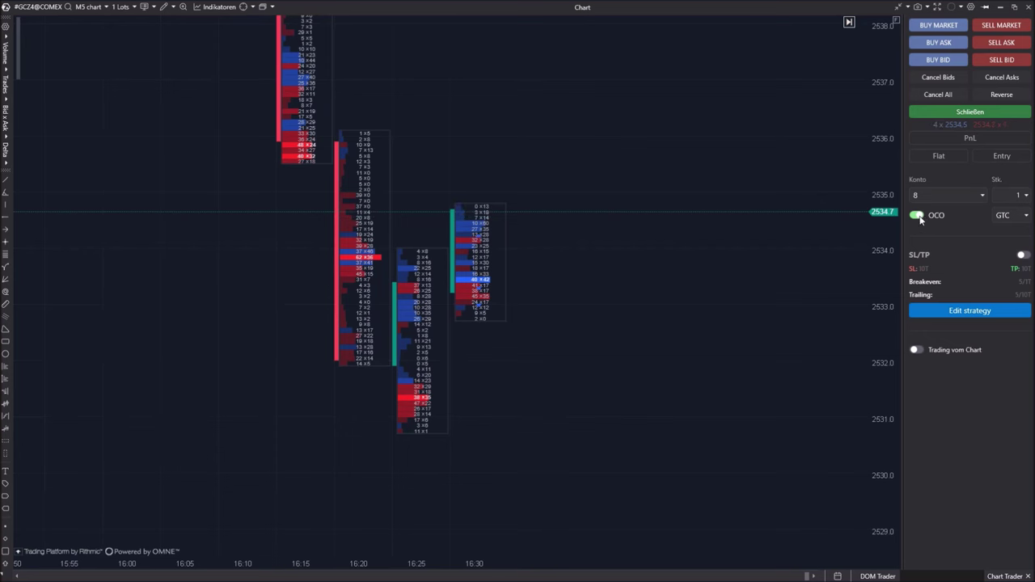
right_click(685, 76)
click(712, 81)
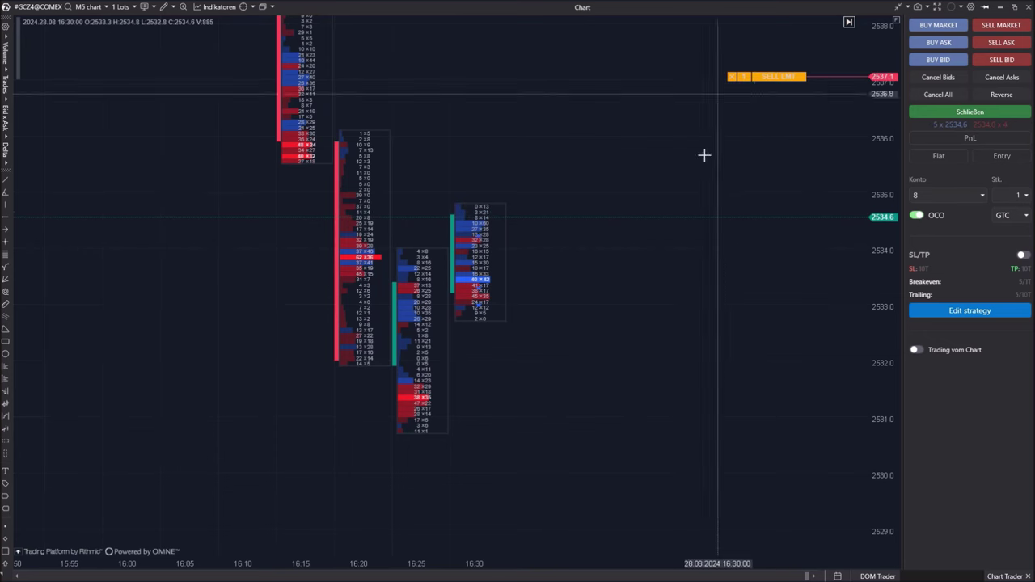
right_click(723, 335)
click(760, 44)
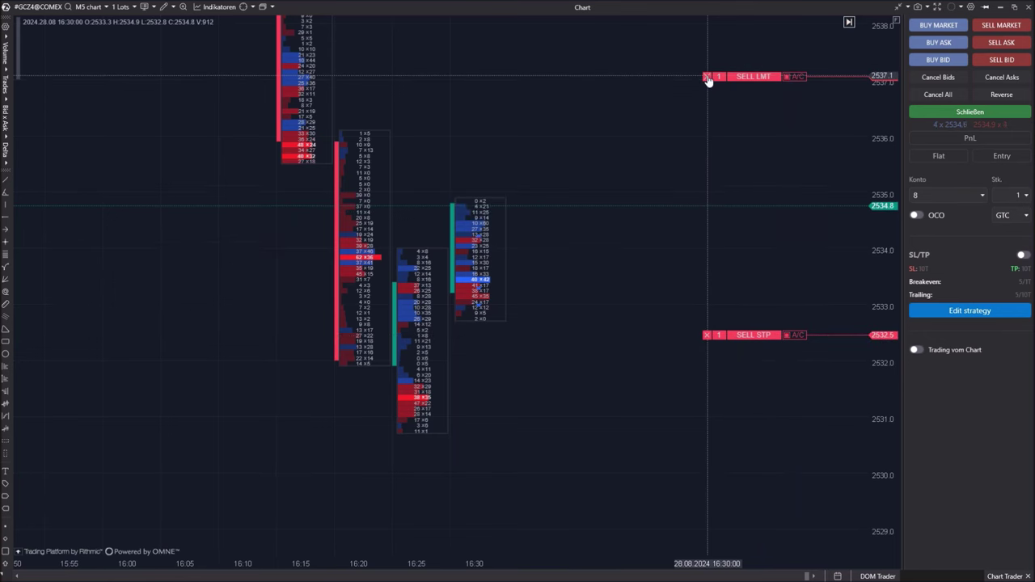
Cancel the sell limit order at 2537.1 on the chart, and close the gold chart window
click(708, 76)
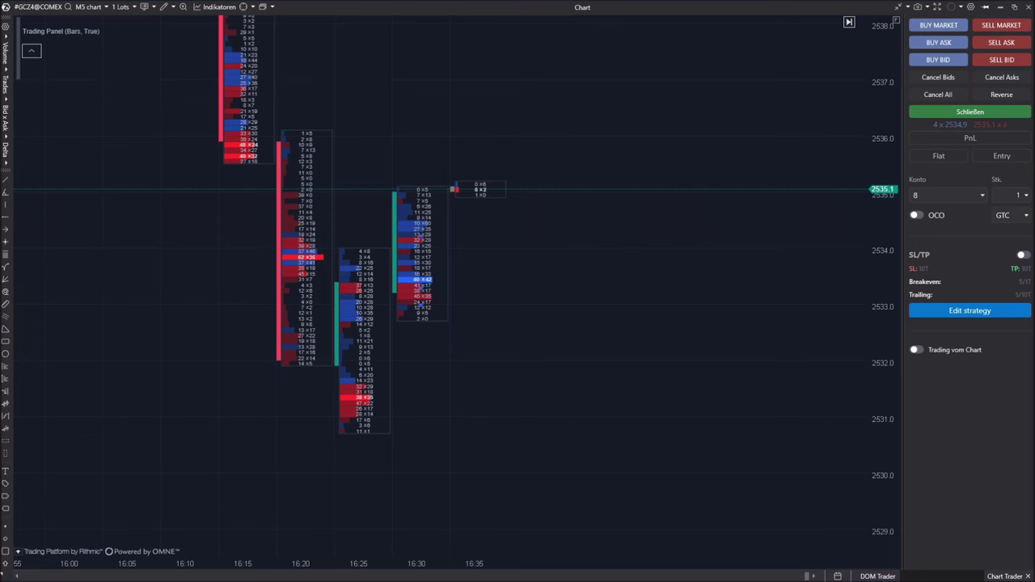
drag(330, 247, 479, 265)
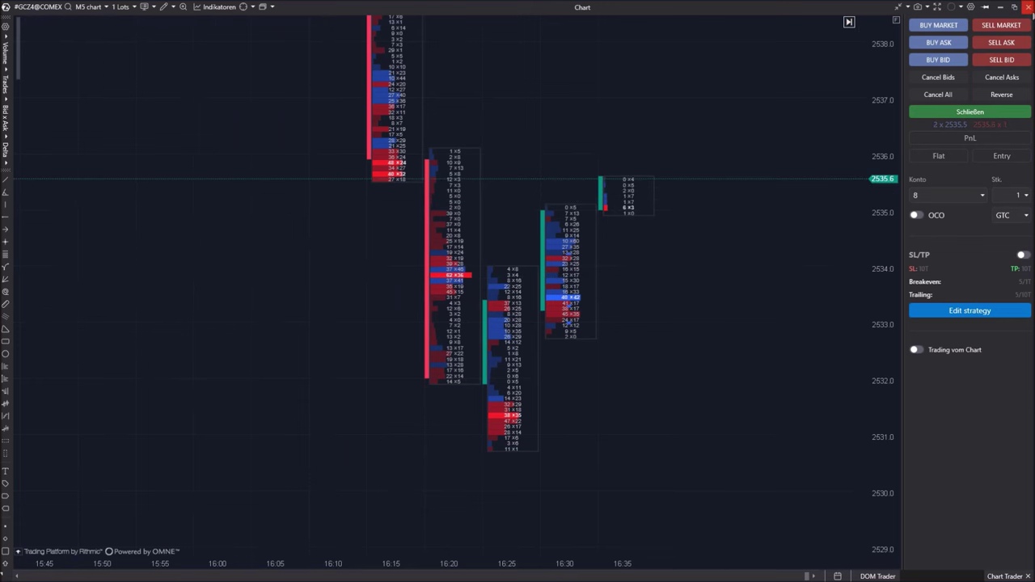
click(1028, 7)
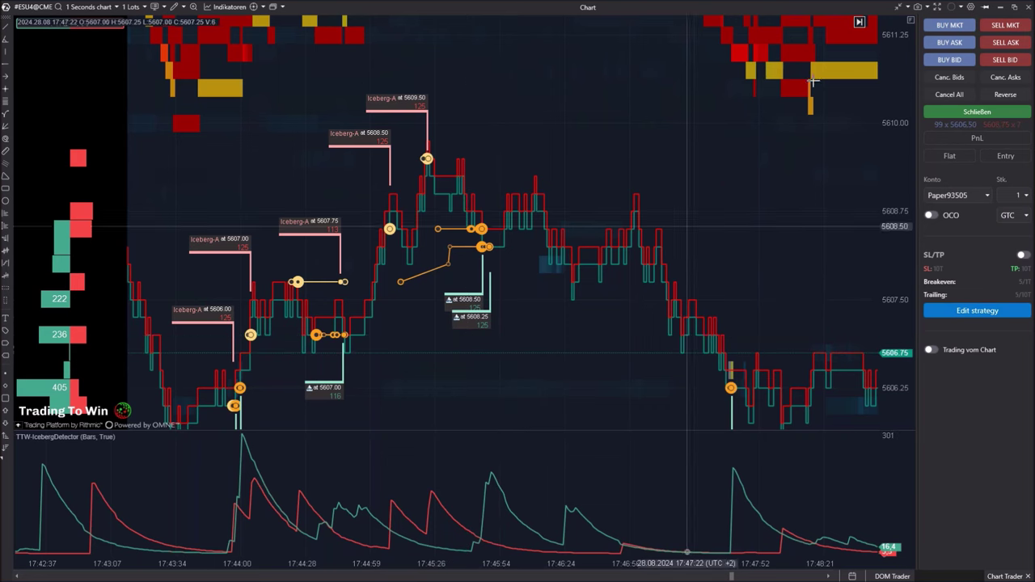
Jump to the latest prices on the ESU4 seconds chart, compress its time and price scales, and examine the recent Iceberg-A signals
click(858, 21)
drag(629, 347, 680, 209)
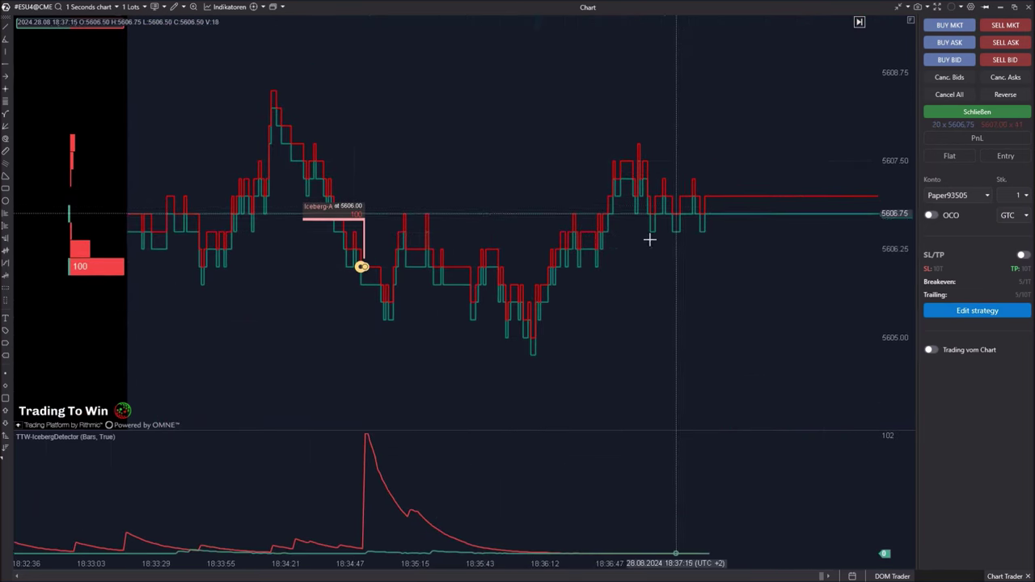
drag(608, 292, 803, 294)
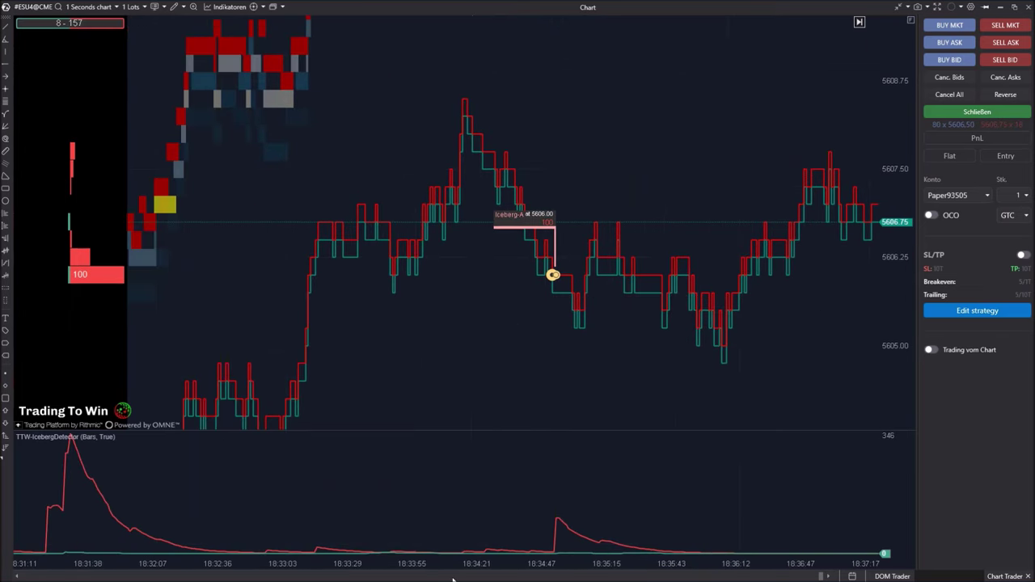
drag(442, 564, 534, 560)
drag(879, 257, 875, 365)
drag(620, 354, 548, 261)
scroll(672, 250, up, 2)
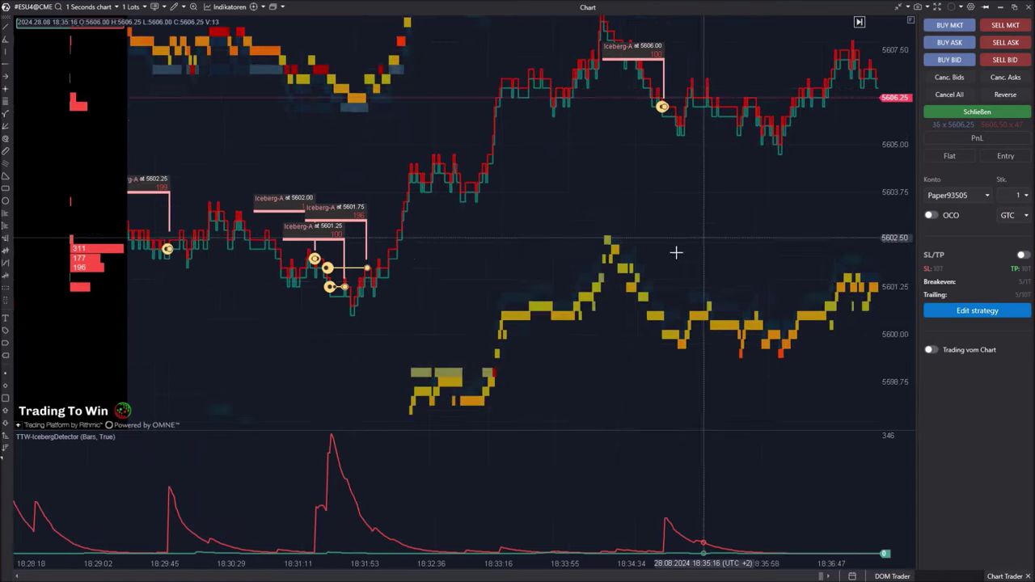
scroll(376, 258, up, 2)
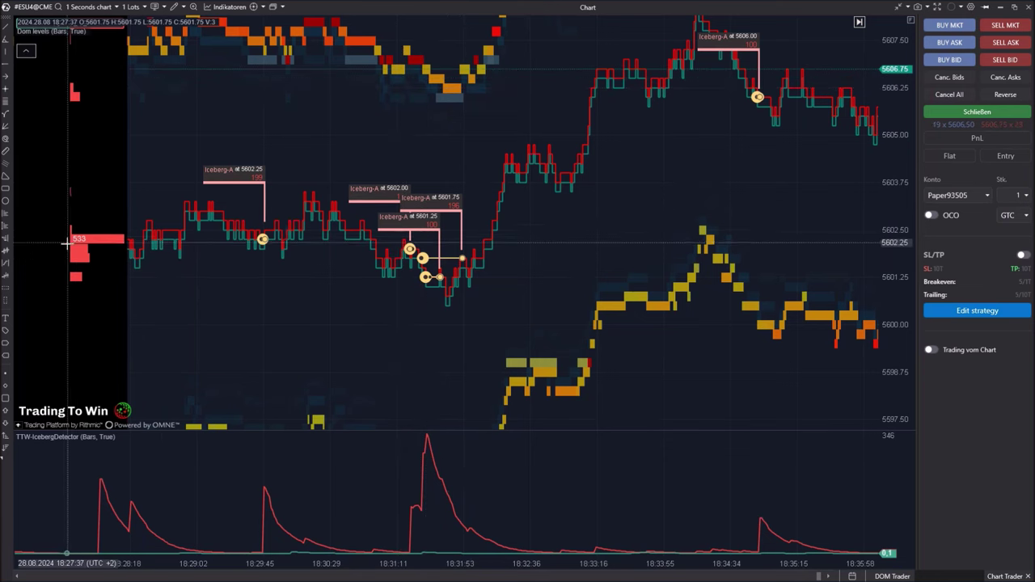
Examine the iceberg signals and their order tracks around 18:21, and continue back to those around 18:08 on the ESU4 chart
drag(301, 349, 670, 380)
drag(315, 278, 404, 224)
scroll(404, 224, up, 10)
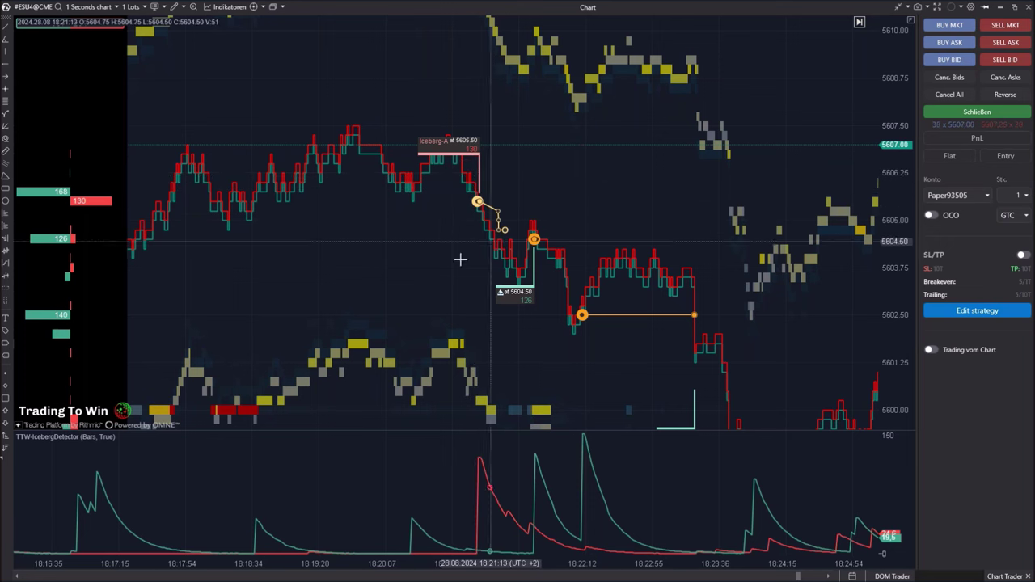
drag(330, 294, 253, 310)
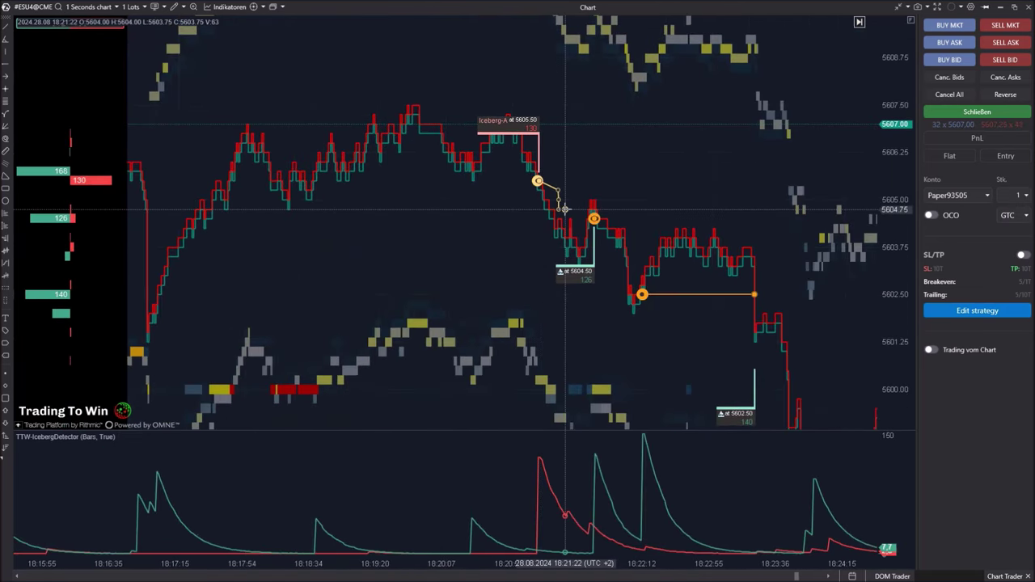
drag(331, 234, 586, 292)
drag(315, 257, 547, 307)
drag(400, 288, 453, 311)
drag(356, 327, 760, 321)
drag(378, 327, 696, 321)
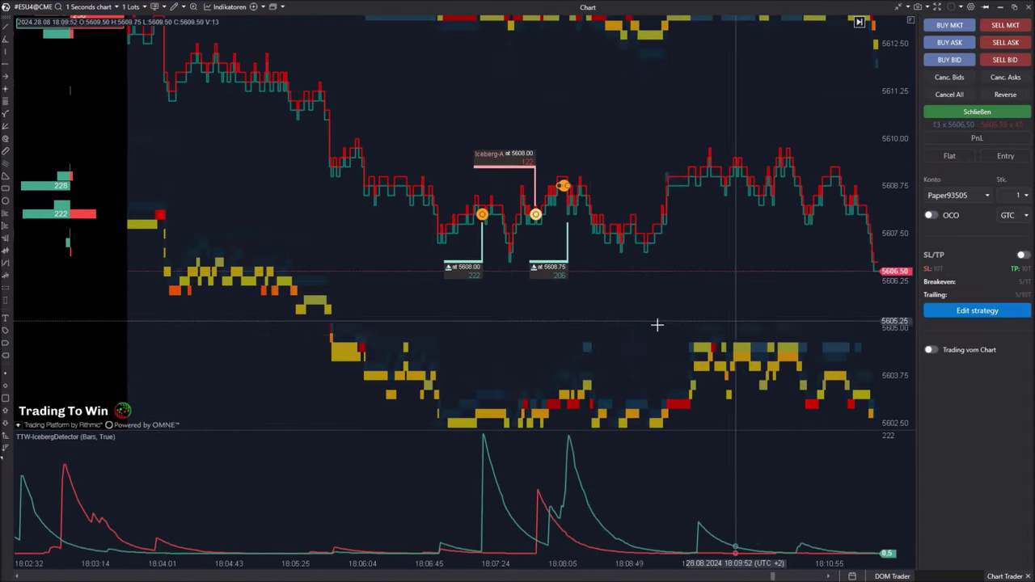
Go further back on the ESU4 chart to examine the cluster of iceberg signals between about 17:40 and 17:48
drag(242, 253, 513, 395)
drag(243, 349, 469, 347)
drag(311, 342, 573, 289)
drag(303, 368, 631, 372)
drag(411, 313, 744, 204)
drag(438, 304, 758, 247)
drag(495, 278, 614, 307)
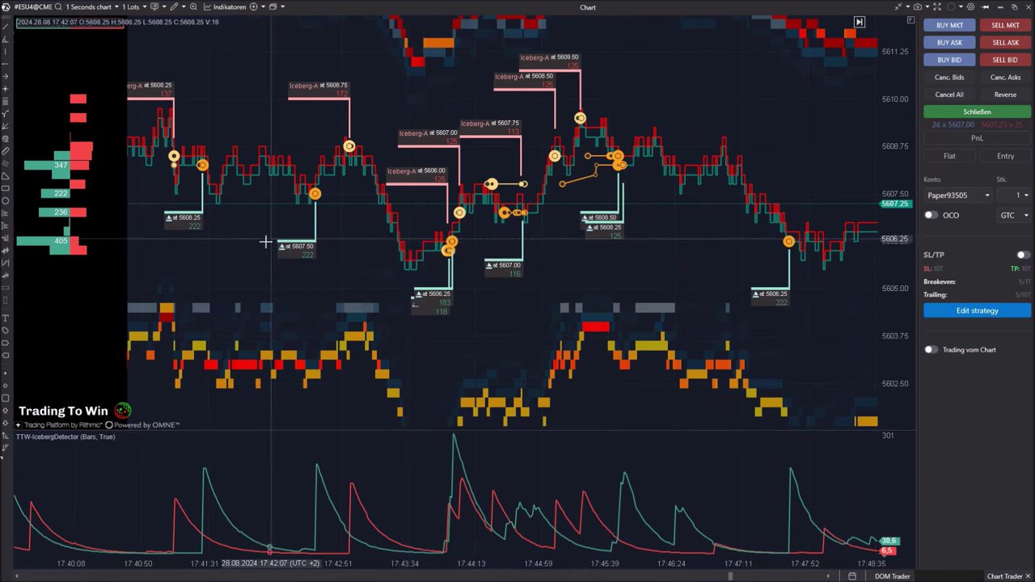
Go back on the ESU4 chart to examine the iceberg signals between about 17:16 and 17:30
drag(270, 237, 893, 365)
drag(395, 300, 727, 297)
drag(469, 311, 566, 261)
drag(390, 563, 451, 564)
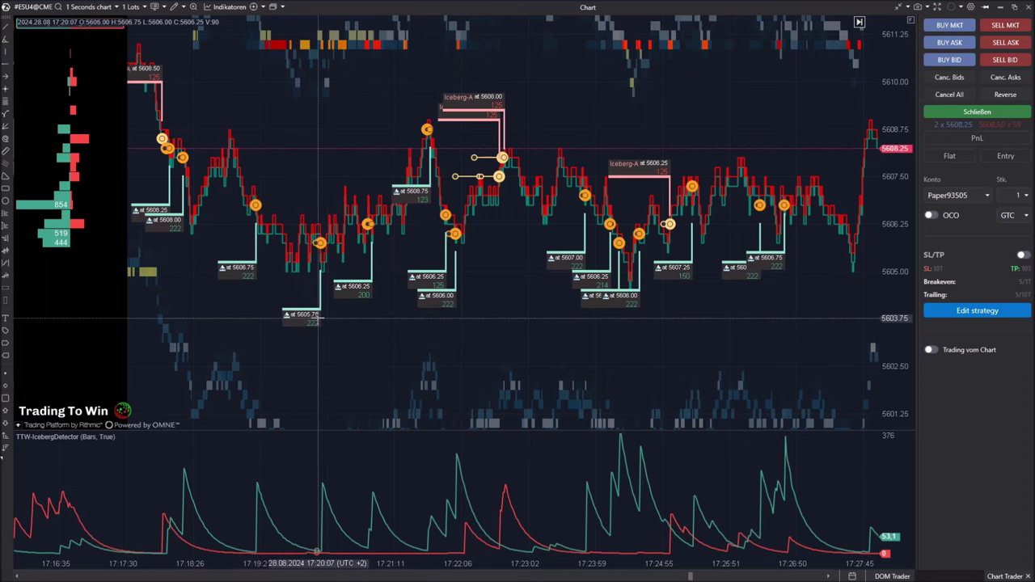
drag(370, 325, 399, 326)
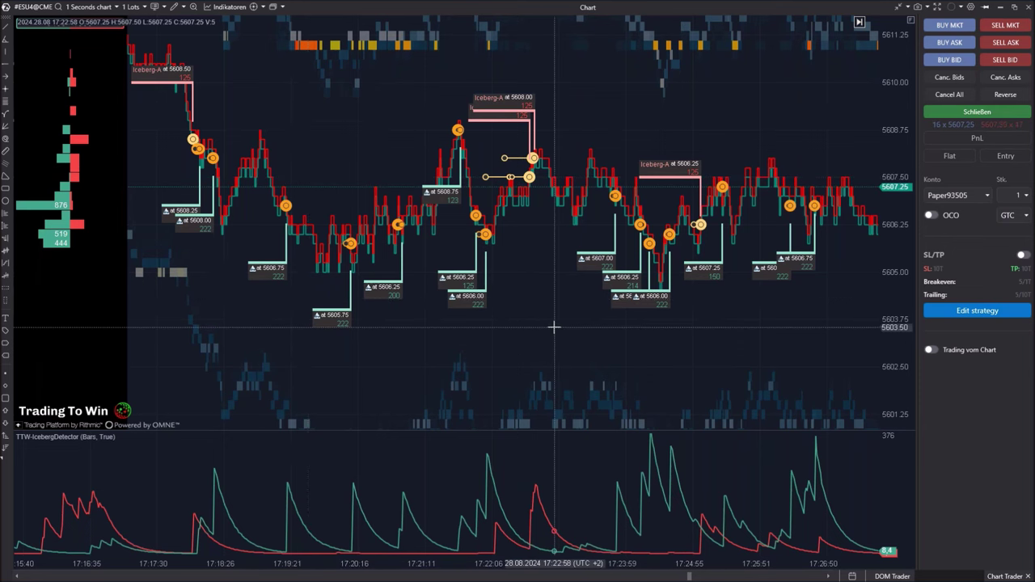
scroll(554, 327, down, 3)
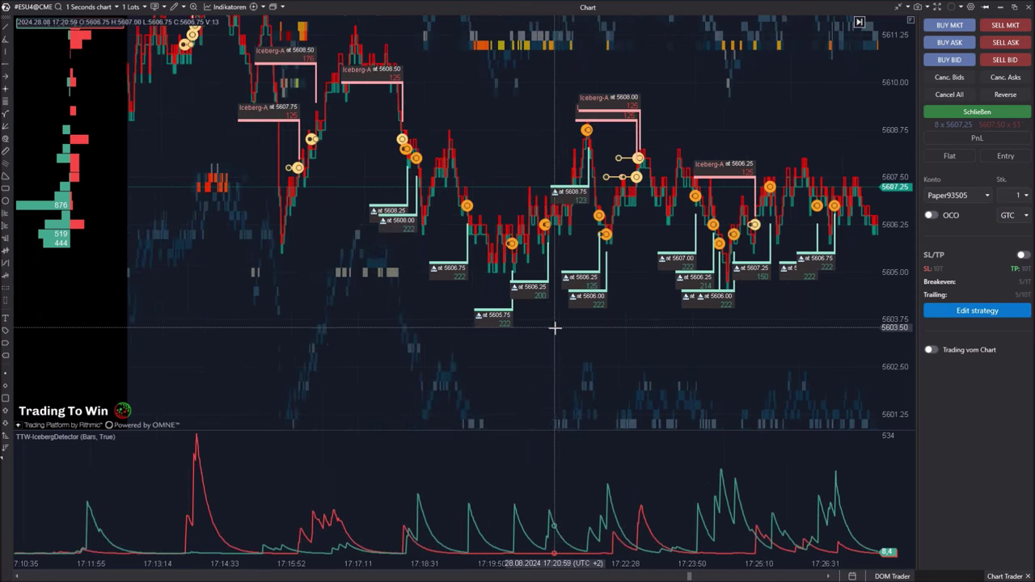
drag(607, 332, 406, 325)
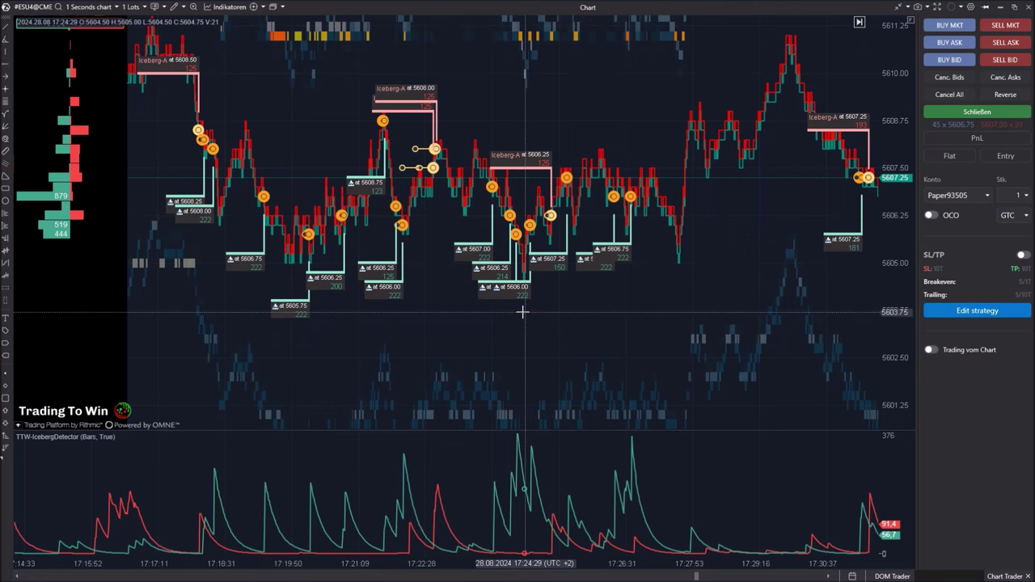
Continue back through the iceberg signals from about 17:09 to those around 16:36 on the ESU4 chart
drag(572, 279, 776, 311)
drag(444, 323, 715, 331)
drag(518, 274, 623, 402)
drag(475, 312, 497, 468)
scroll(493, 421, left, 10)
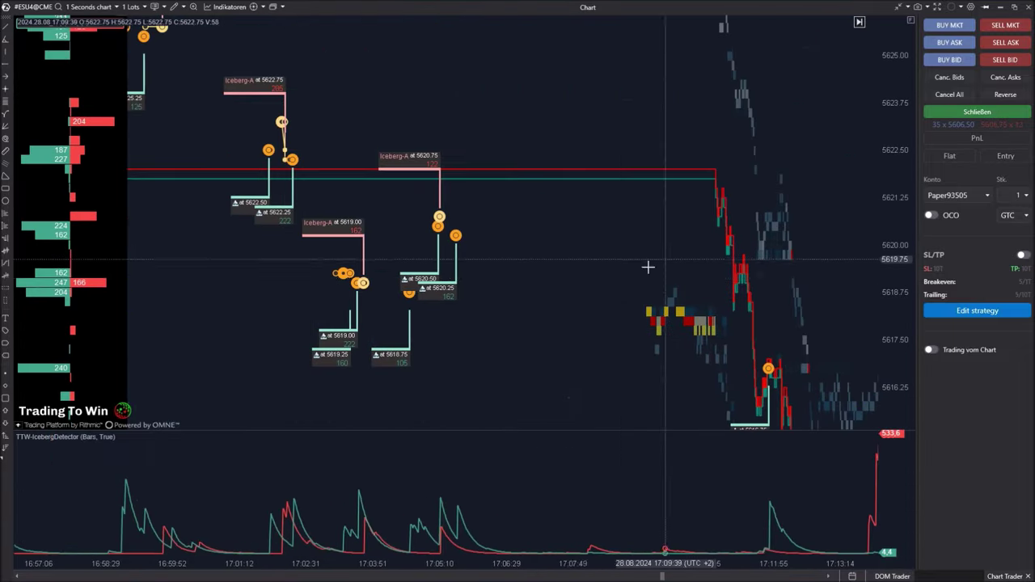
scroll(252, 275, left, 10)
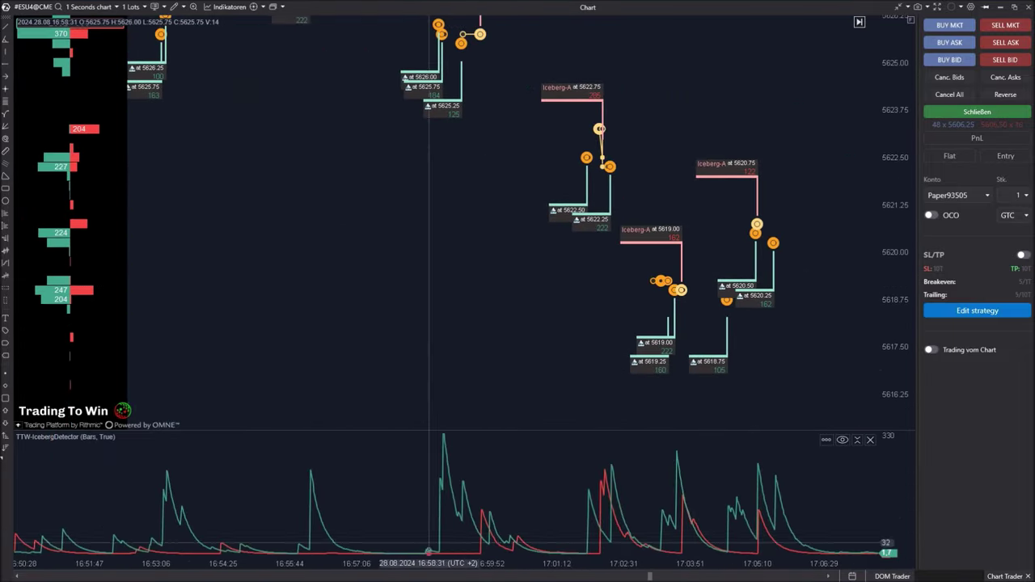
drag(414, 560, 568, 560)
drag(646, 237, 344, 322)
scroll(345, 322, left, 15)
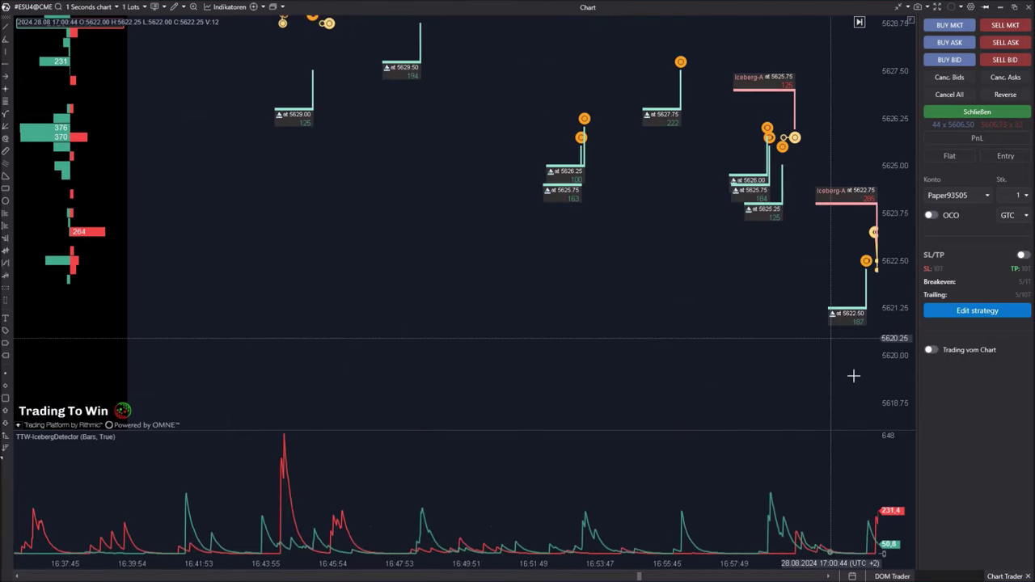
scroll(515, 229, left, 12)
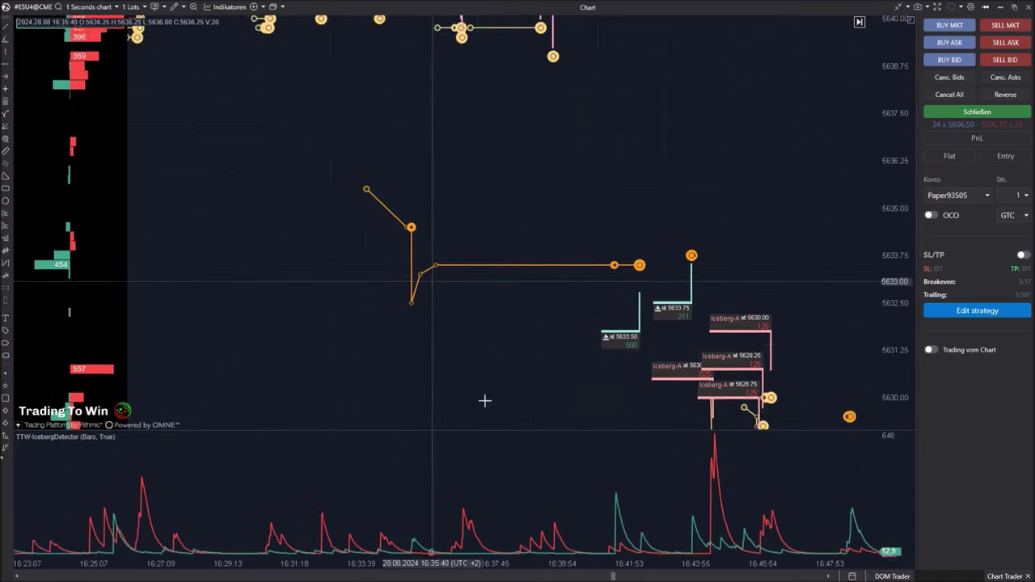
Examine the dense Iceberg-A clusters and their order tracks between about 16:00 and 16:40 near the 5640 price level
drag(598, 352, 620, 353)
drag(455, 342, 640, 326)
scroll(335, 335, down, 6)
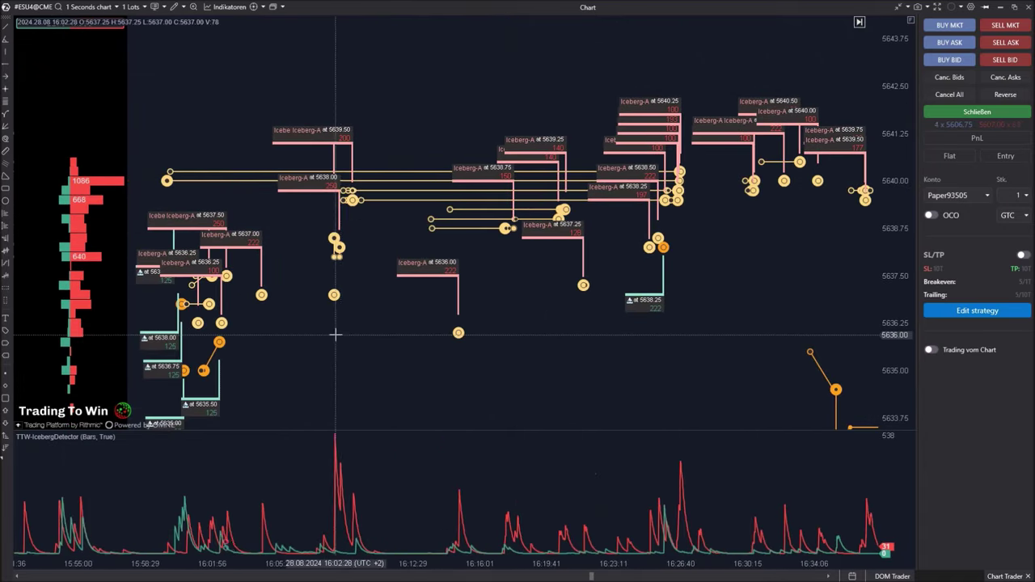
drag(579, 389, 311, 297)
drag(465, 323, 466, 390)
scroll(466, 372, up, 6)
drag(303, 303, 735, 275)
scroll(649, 289, left, 10)
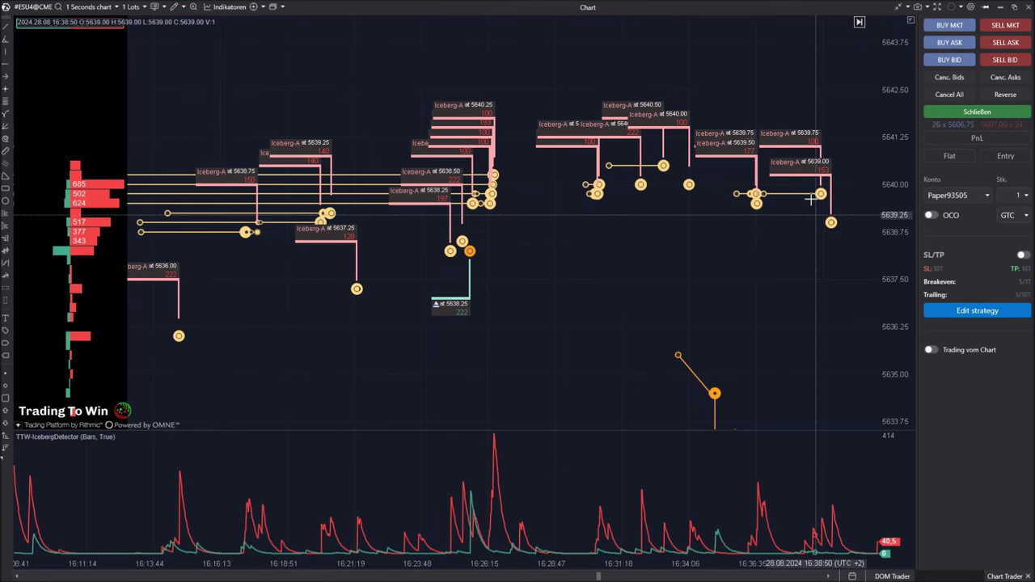
drag(392, 355, 448, 351)
scroll(448, 351, right, 3)
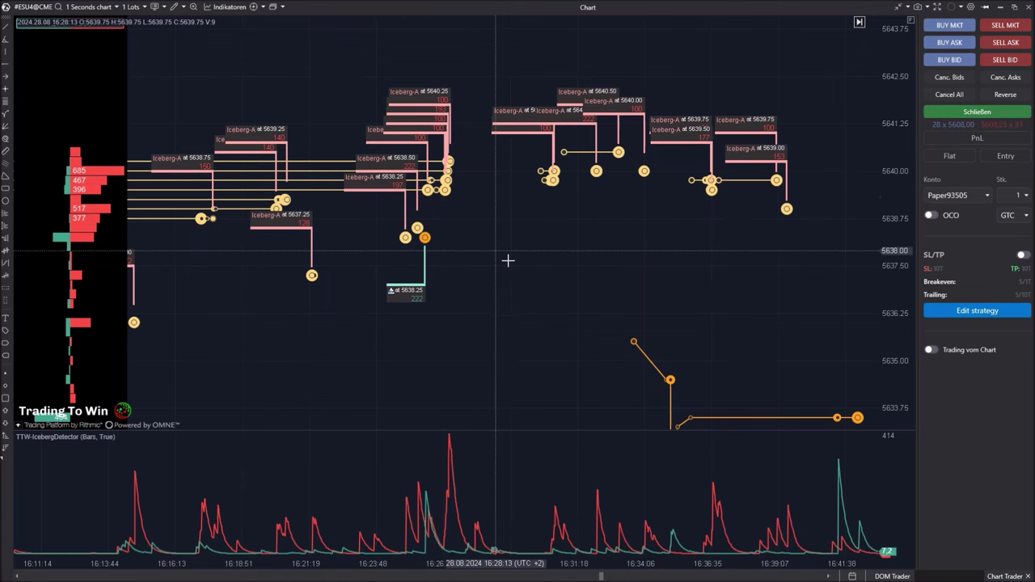
Follow the ESU4 chart forward from 16:40 and examine the iceberg signals between about 17:12 and 17:47
drag(793, 387, 608, 280)
drag(808, 422, 606, 256)
scroll(606, 256, down, 10)
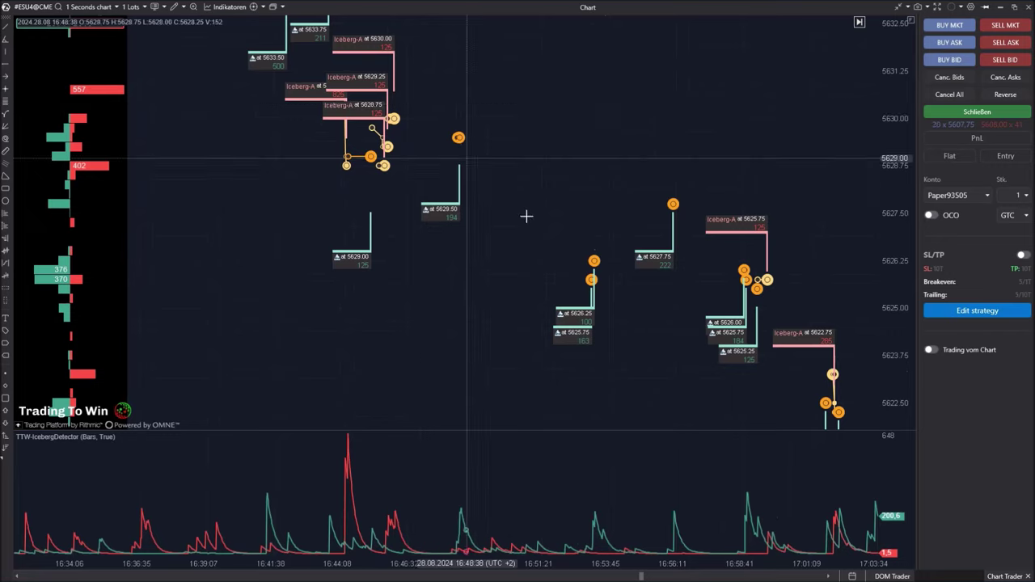
scroll(503, 182, down, 6)
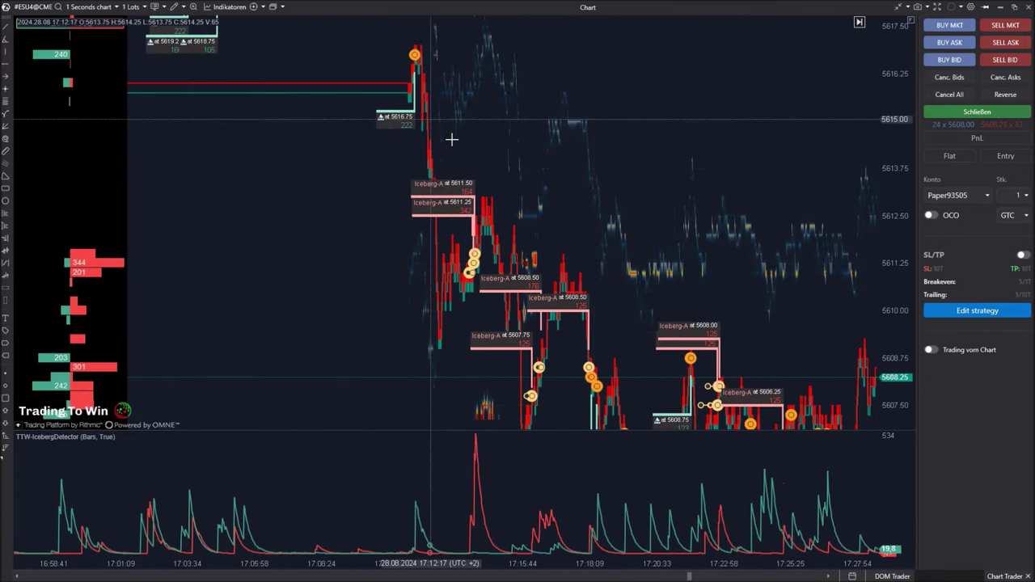
drag(315, 264, 368, 290)
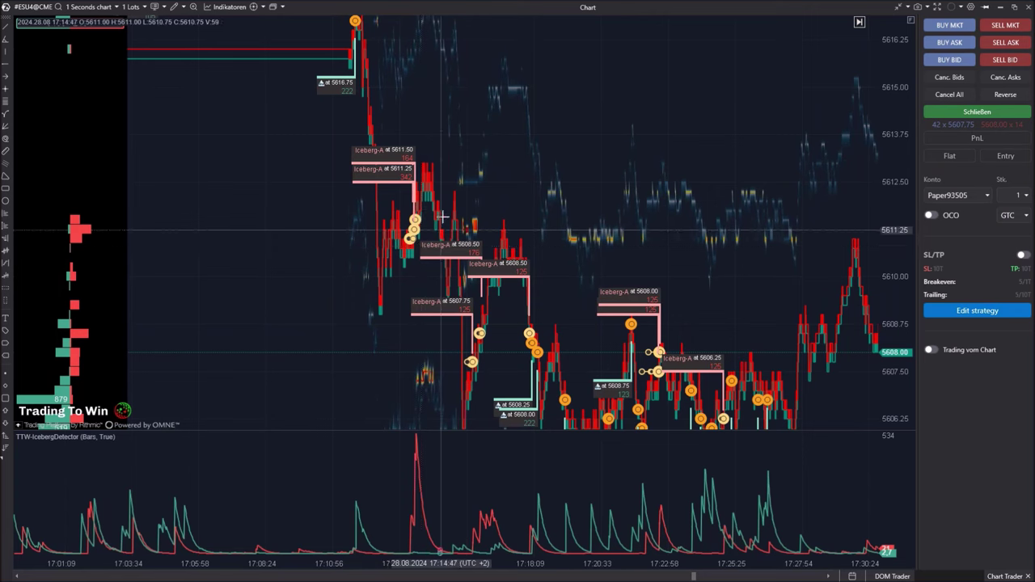
scroll(429, 227, down, 6)
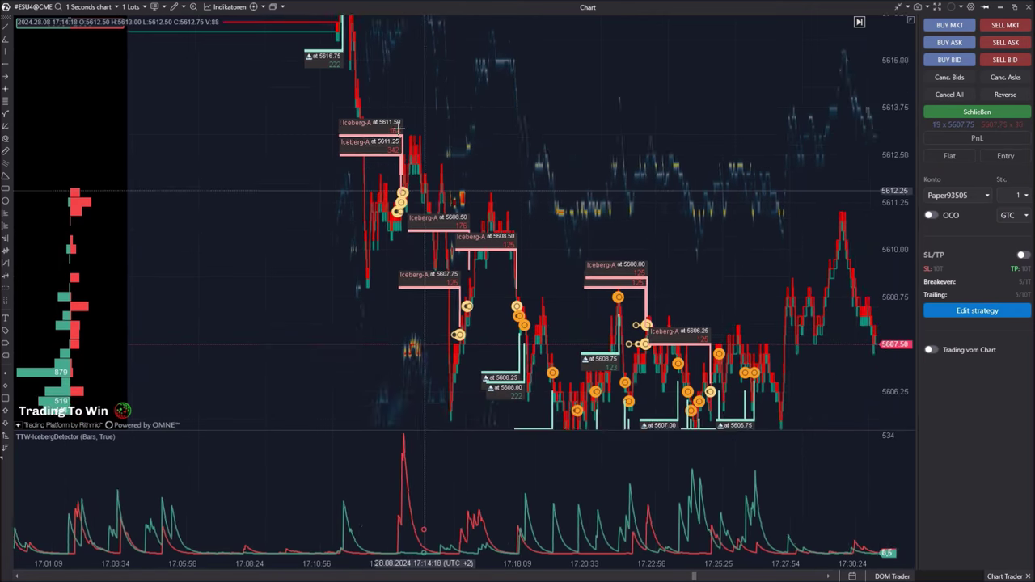
scroll(443, 231, down, 4)
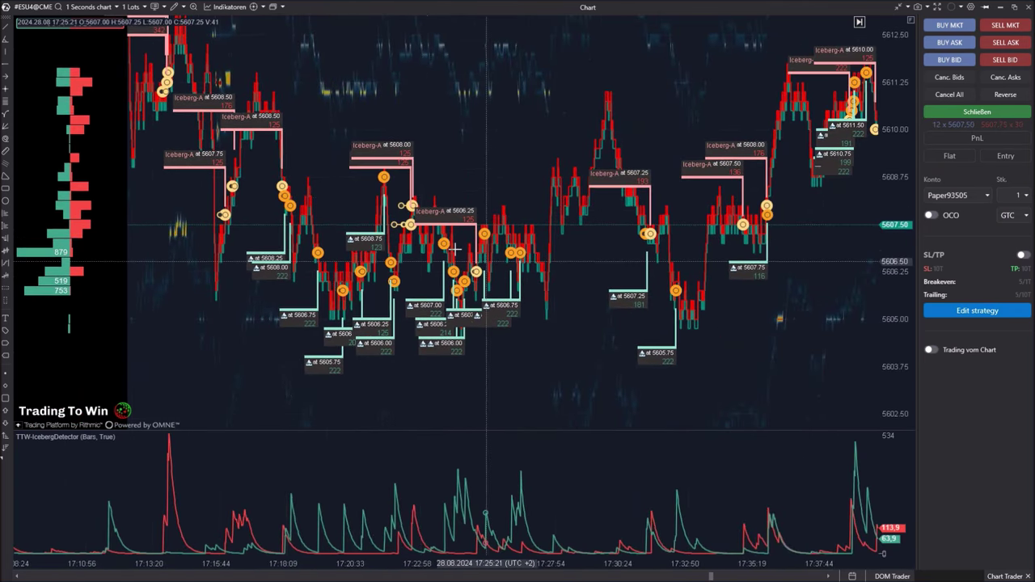
scroll(410, 394, down, 2)
drag(410, 394, 425, 403)
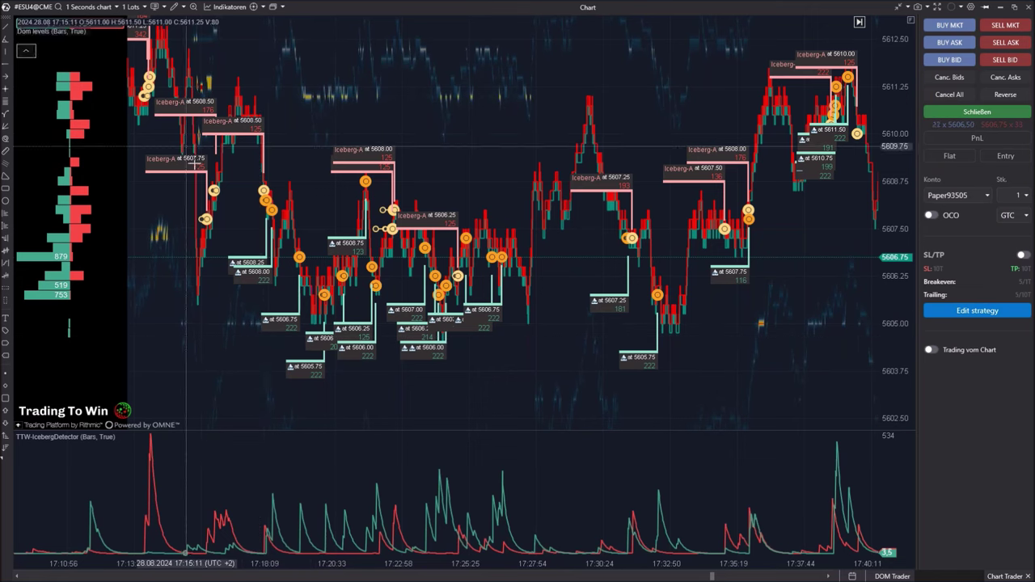
drag(532, 358, 430, 418)
drag(702, 203, 480, 256)
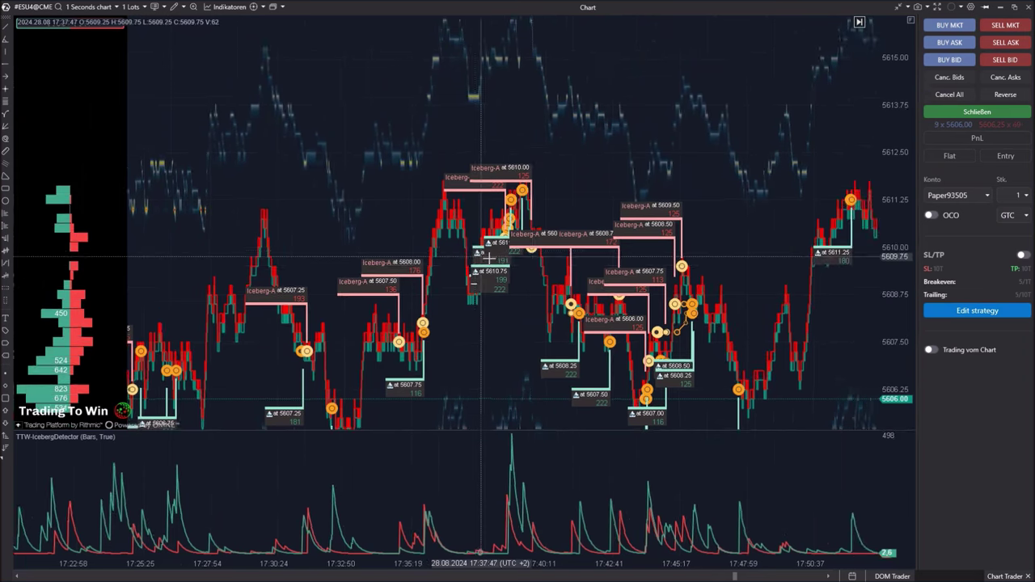
Return to the latest ESU4 prices around 18:40 and stretch the price and time scales around them
scroll(571, 178, down, 8)
scroll(405, 308, down, 8)
scroll(507, 274, down, 5)
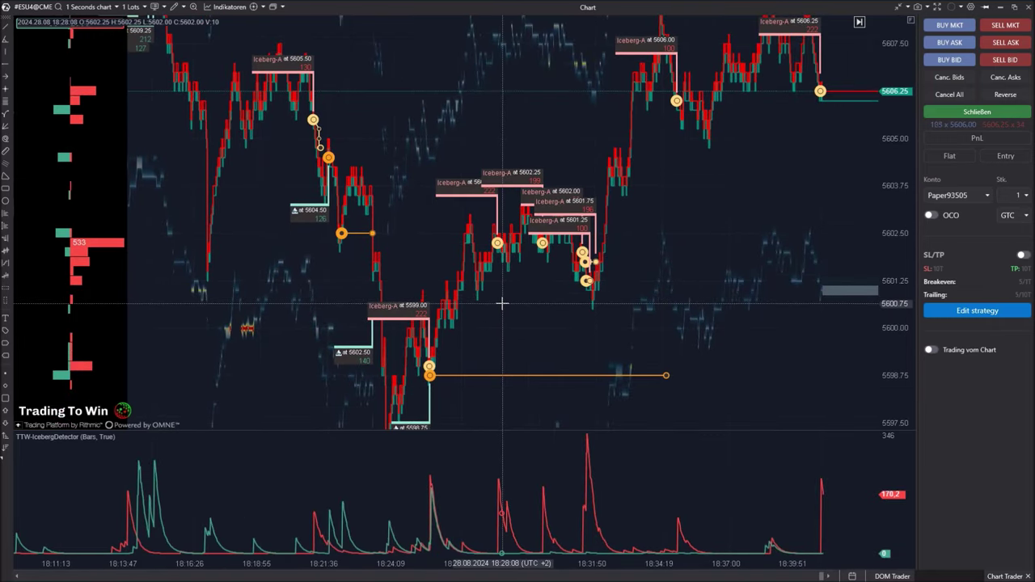
scroll(646, 305, down, 6)
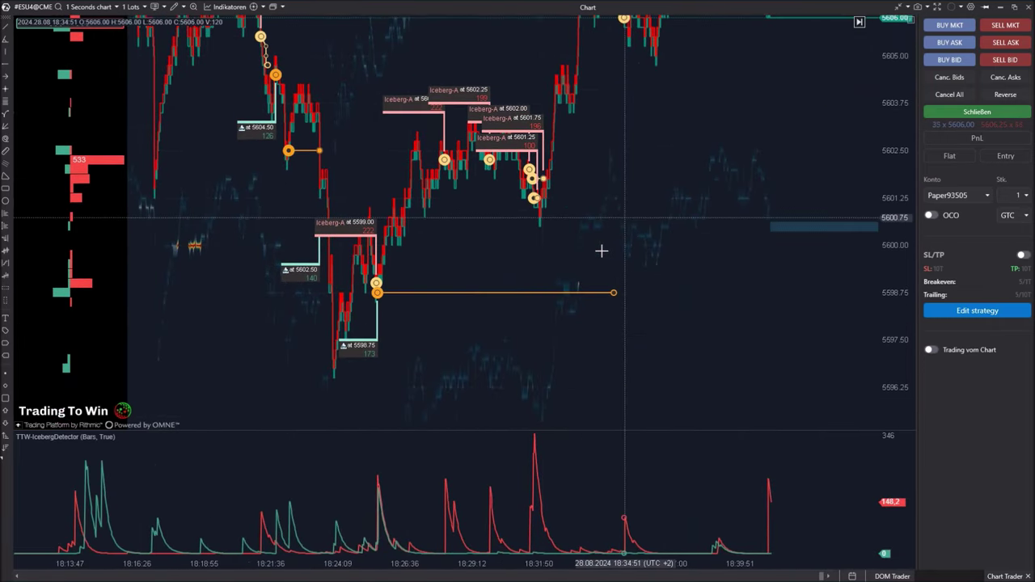
drag(564, 293, 625, 309)
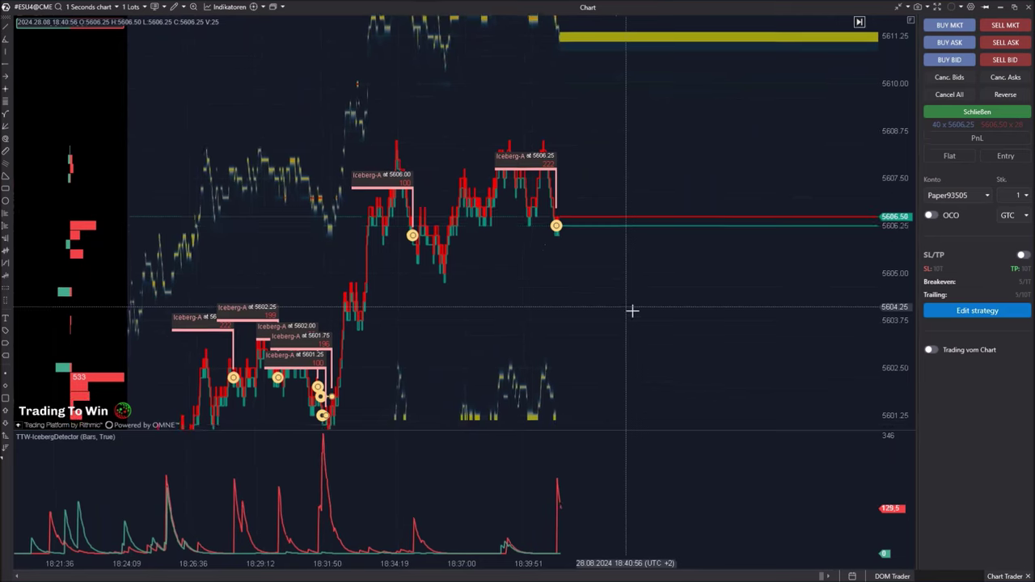
drag(902, 367, 873, 233)
drag(643, 301, 674, 334)
drag(419, 561, 442, 559)
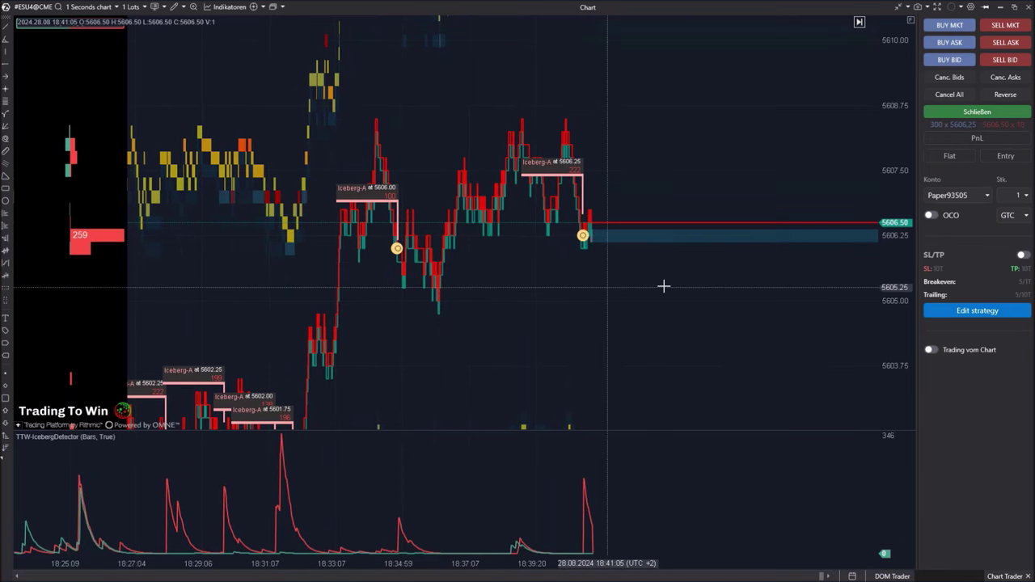
Examine the newest iceberg signals at 5606.25 and 5607.25 around 18:41, with the time and price scales readjusted
drag(542, 312, 586, 253)
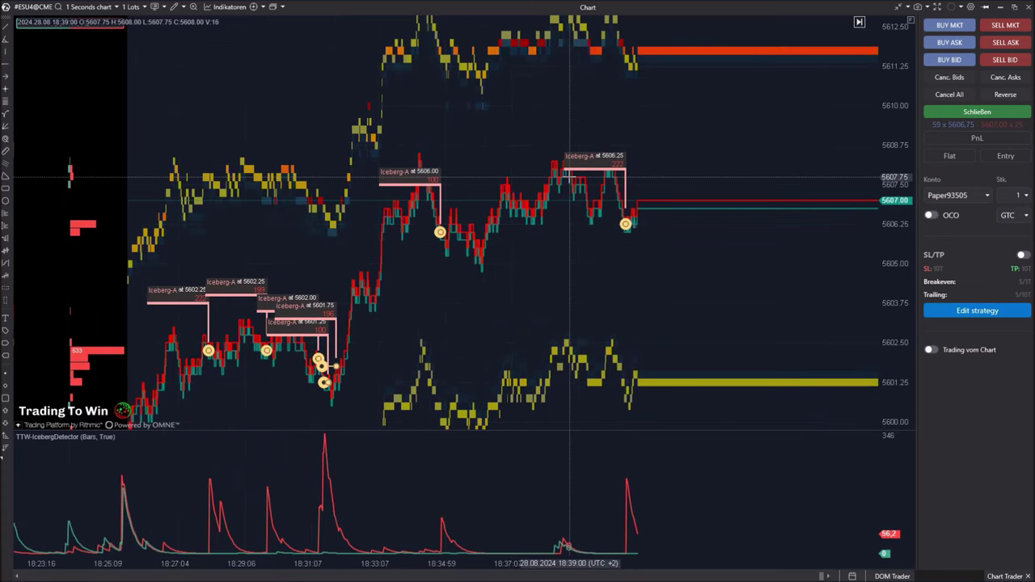
drag(582, 270, 556, 274)
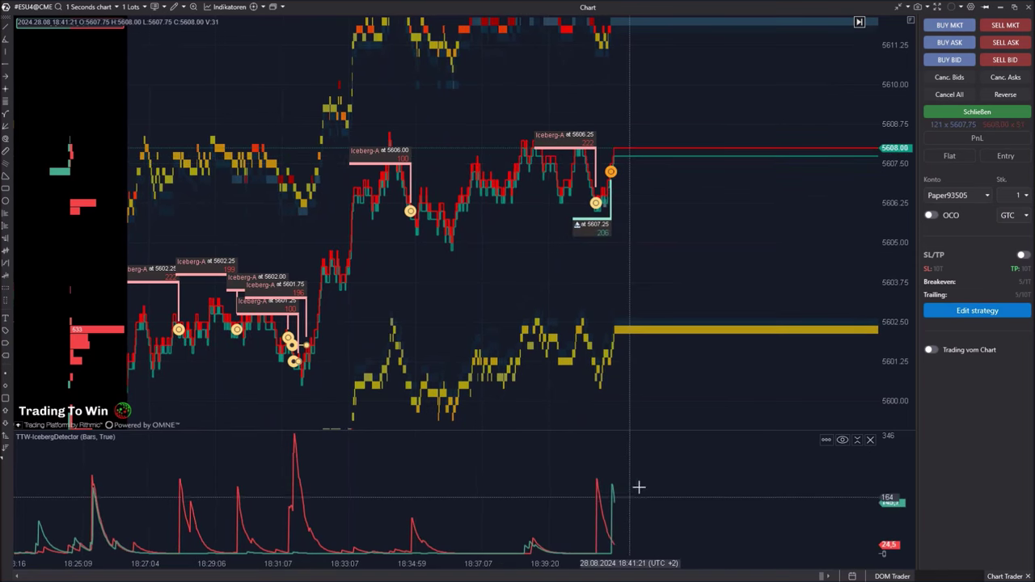
drag(553, 357, 505, 389)
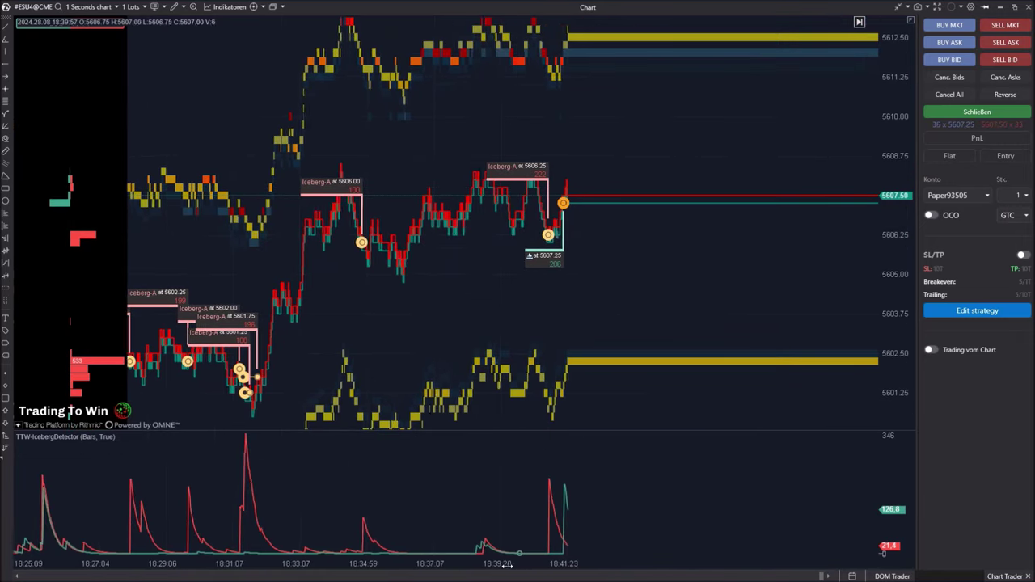
drag(521, 566, 435, 566)
drag(432, 369, 449, 355)
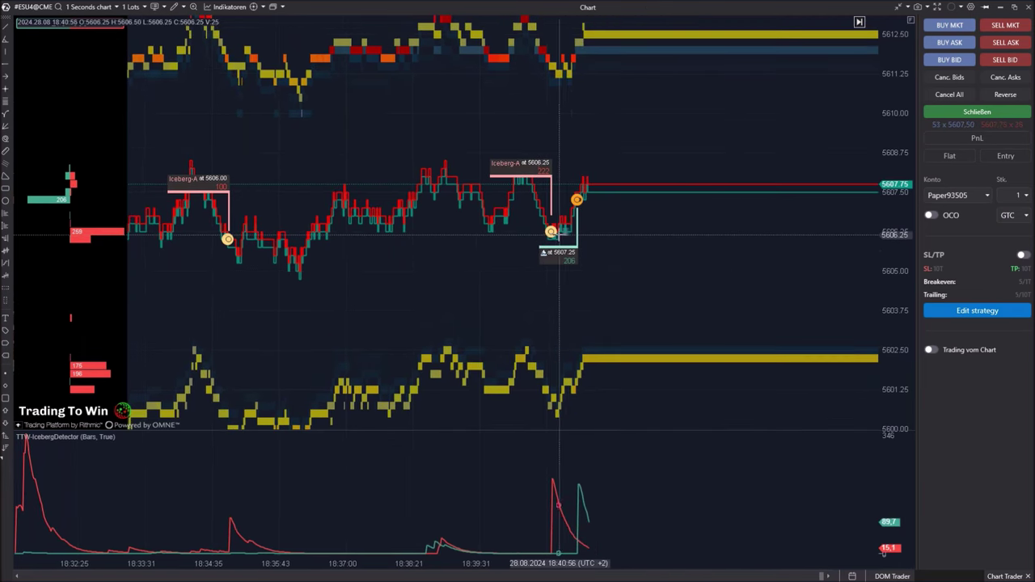
drag(558, 229, 739, 233)
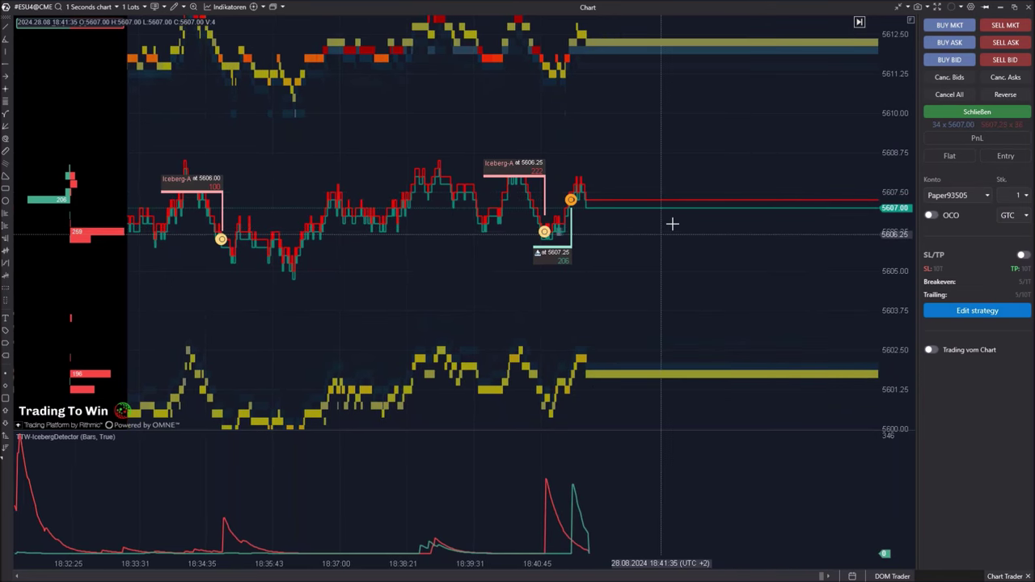
drag(536, 344, 482, 339)
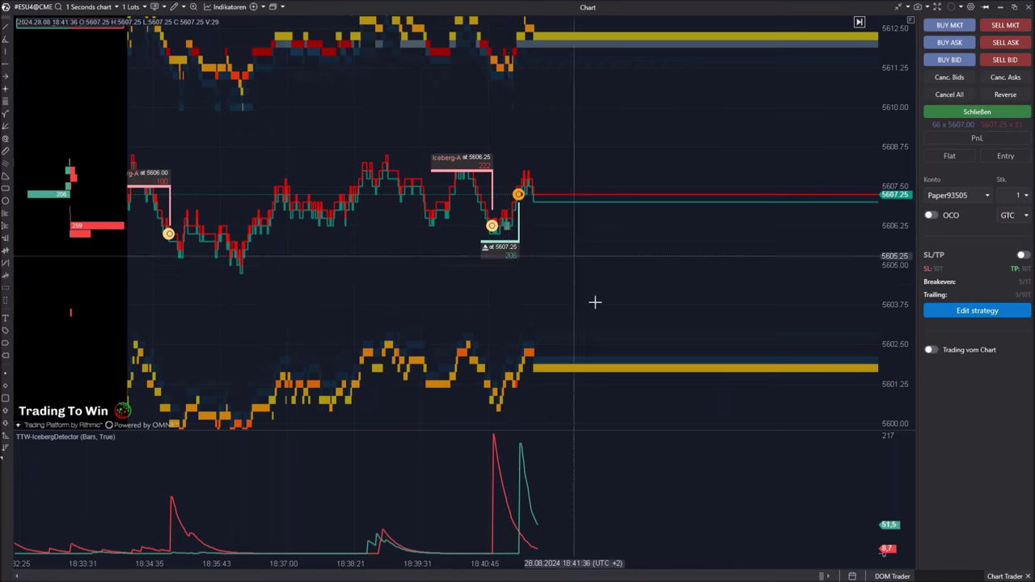
drag(587, 313, 571, 319)
drag(903, 307, 901, 266)
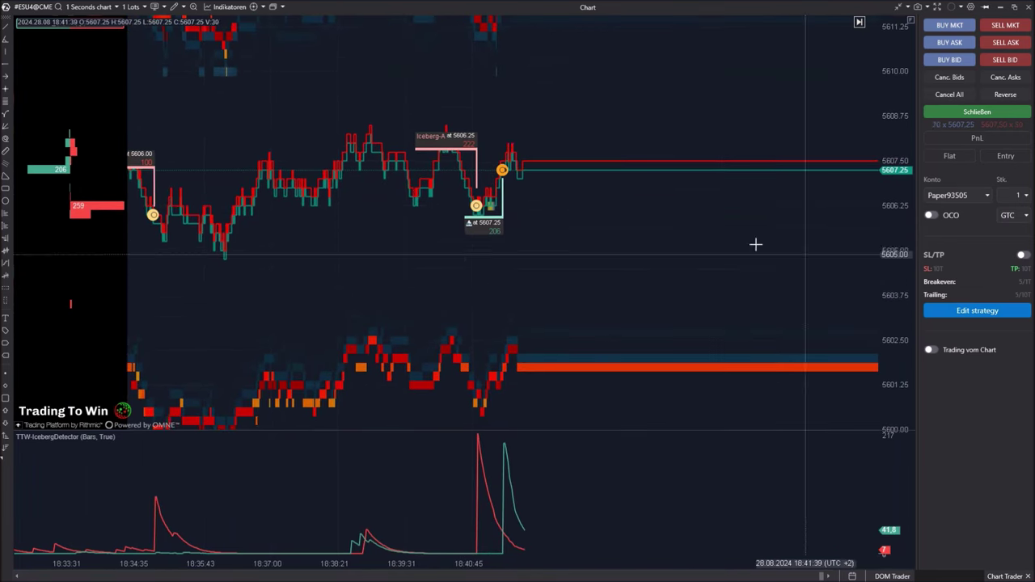
drag(717, 236, 749, 282)
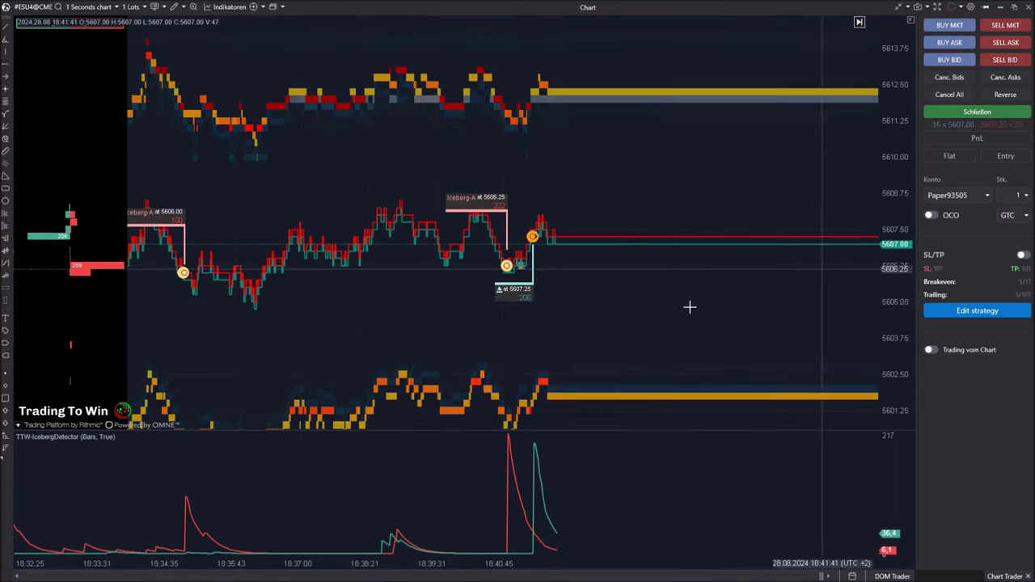
right_click(380, 266)
click(423, 360)
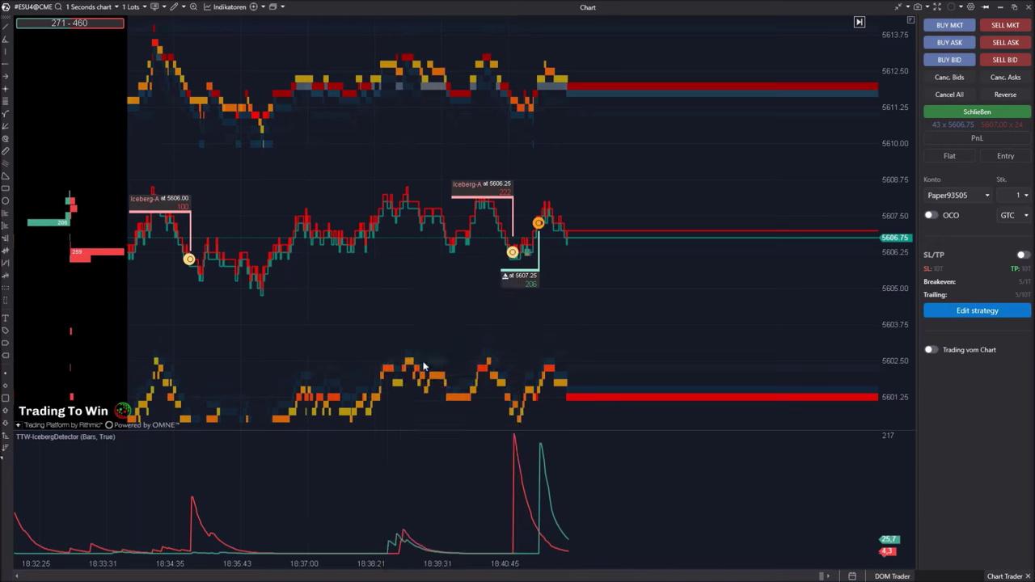
click(645, 136)
Open the chart's indicator settings for TTW-IcebergDetector and move the dialog clear of the newest iceberg signals
right_click(416, 303)
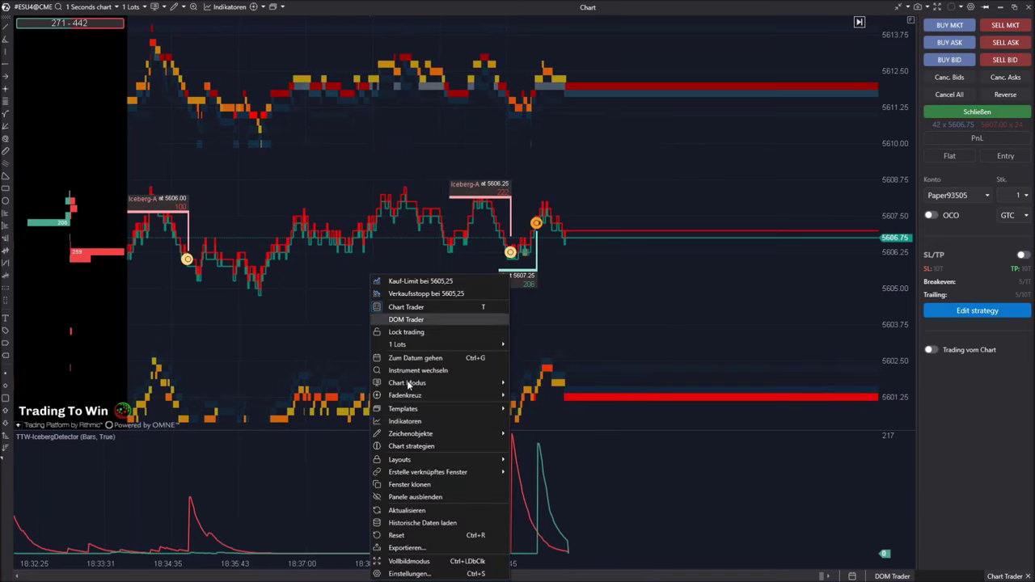
click(405, 422)
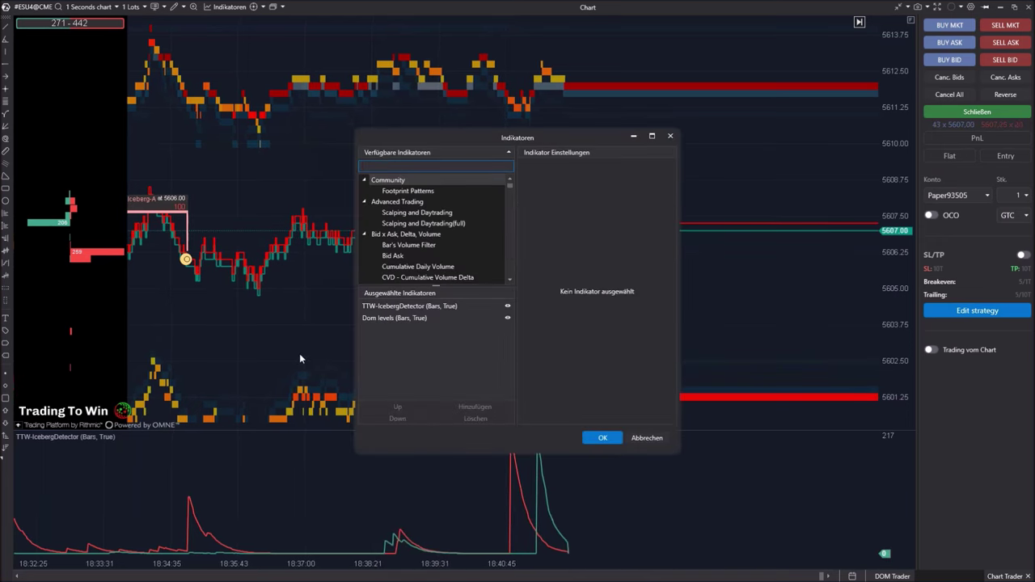
click(401, 305)
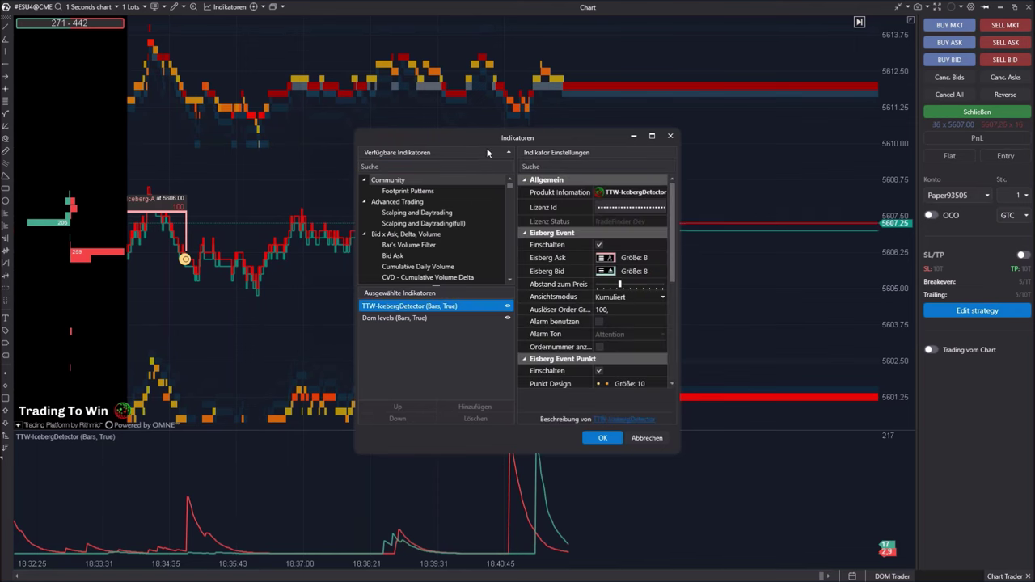
drag(520, 141, 280, 86)
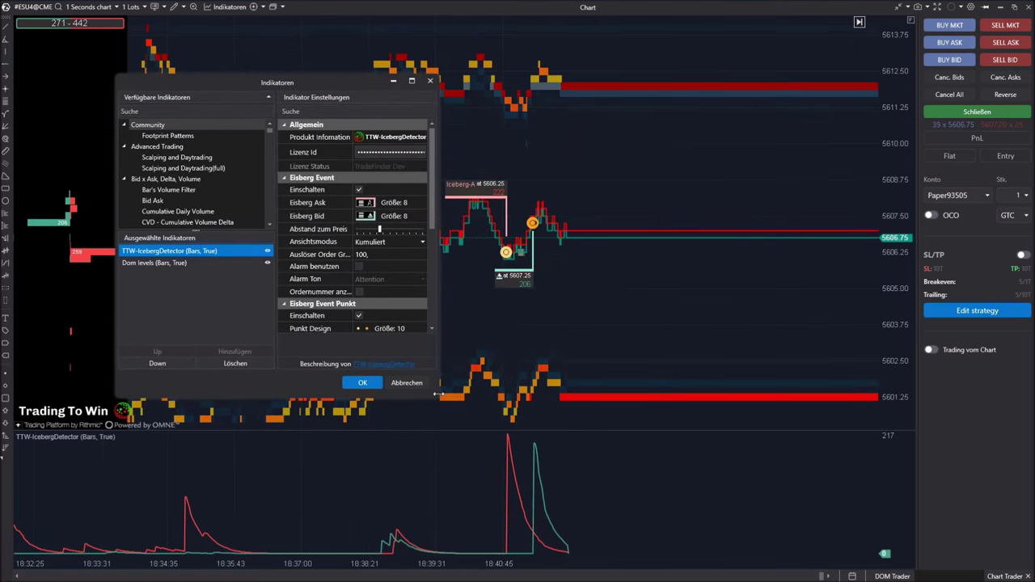
Enlarge the indicator dialog to full height, review all TTW-IcebergDetector options, close it and bring the newest iceberg signals back into view
drag(436, 399, 436, 581)
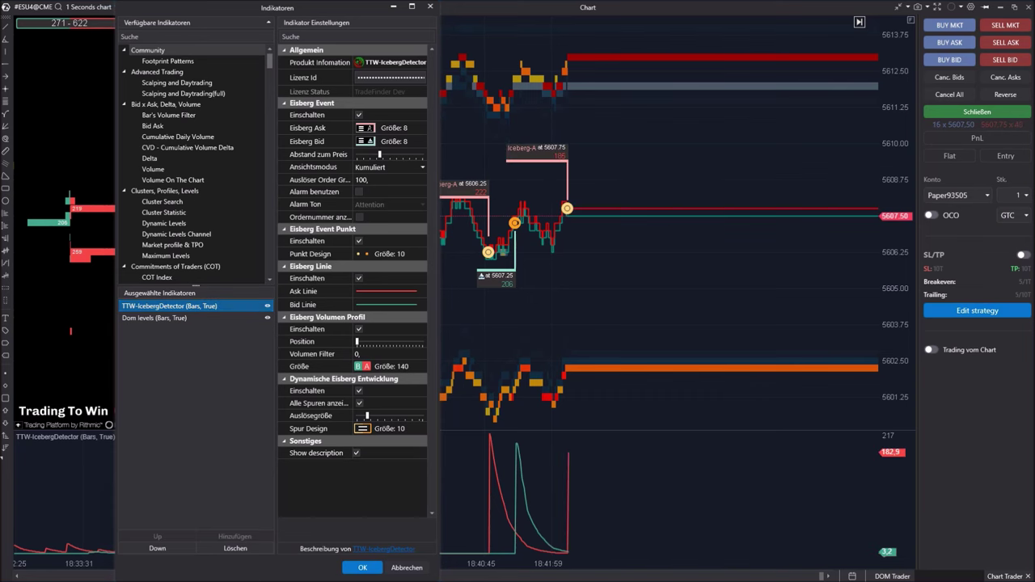
click(430, 6)
drag(350, 285, 513, 278)
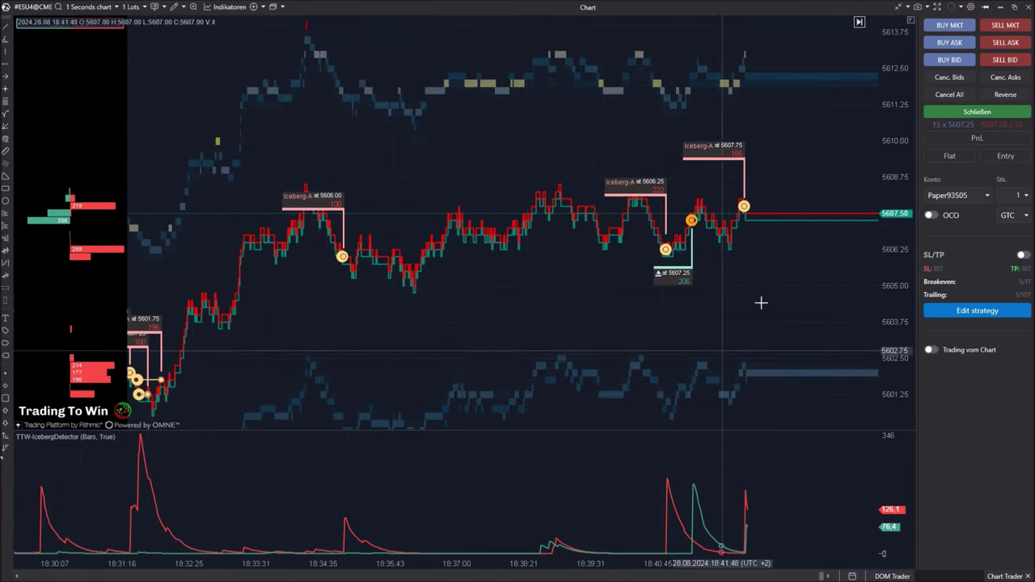
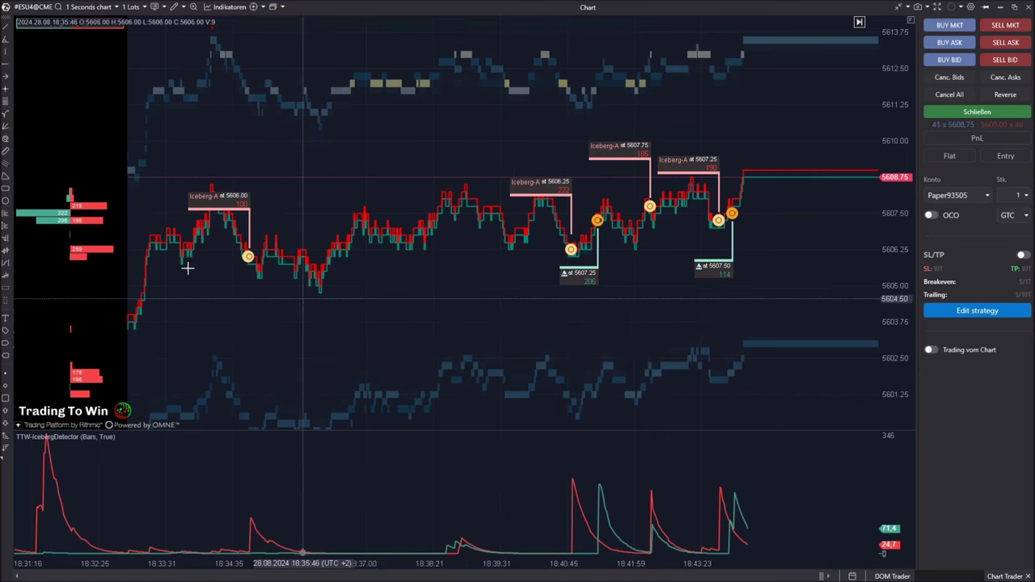
Reopen the chart's indicator settings and look through the TTW-IcebergDetector options from Allgemein down to Sonstiges
right_click(353, 314)
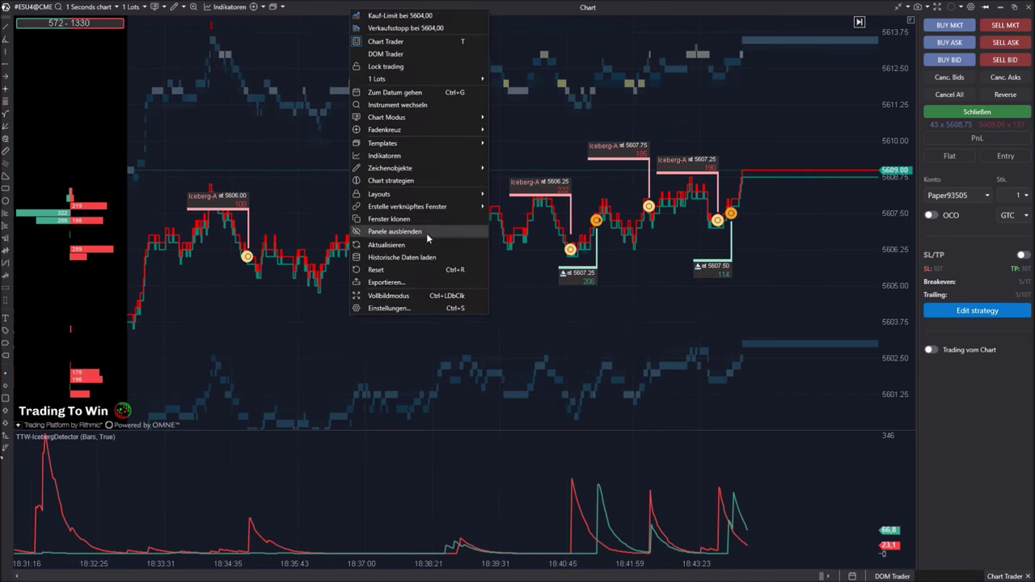
click(431, 157)
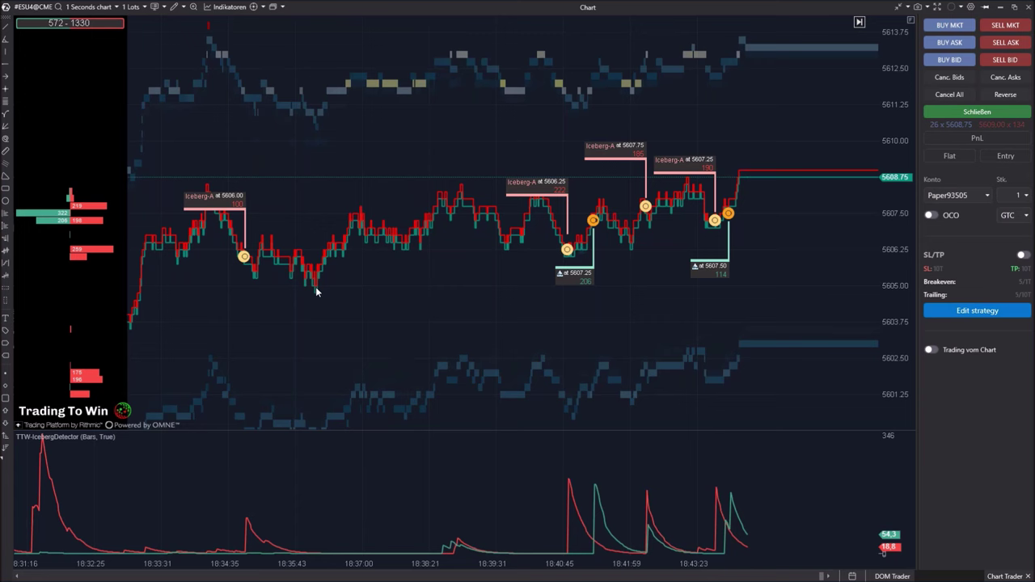
click(394, 307)
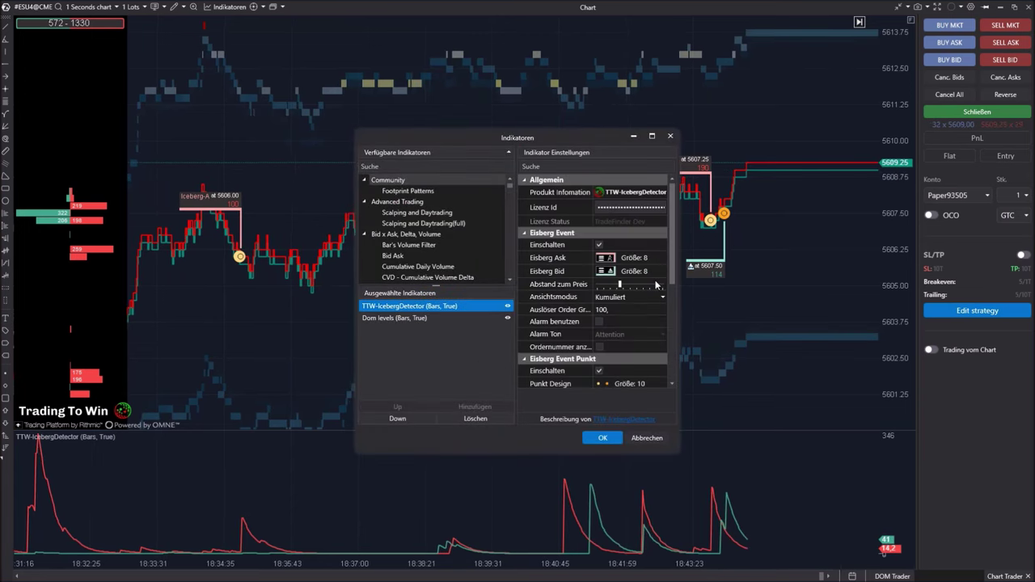
scroll(608, 285, down, 1)
scroll(607, 280, up, 1)
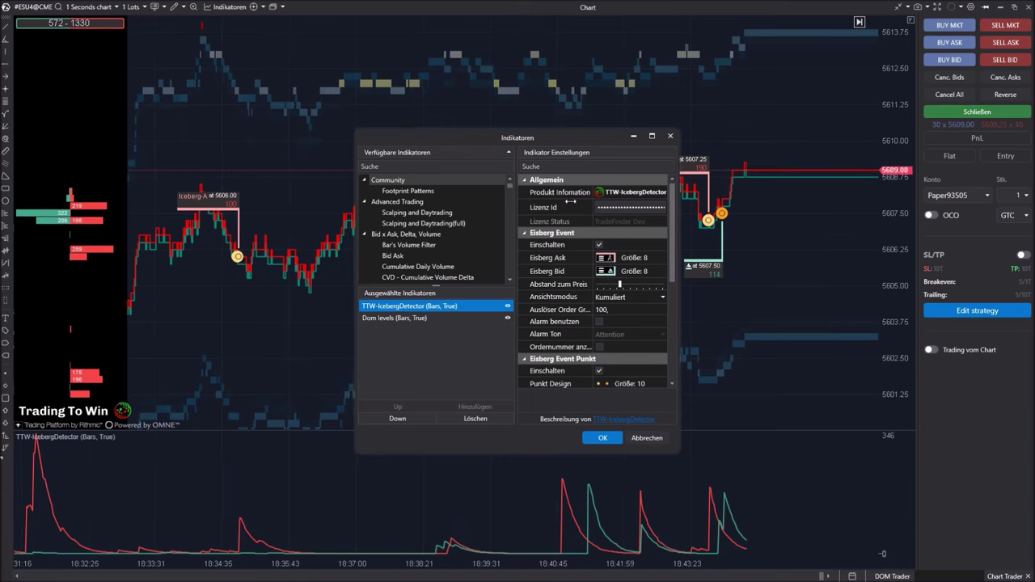
scroll(647, 303, down, 3)
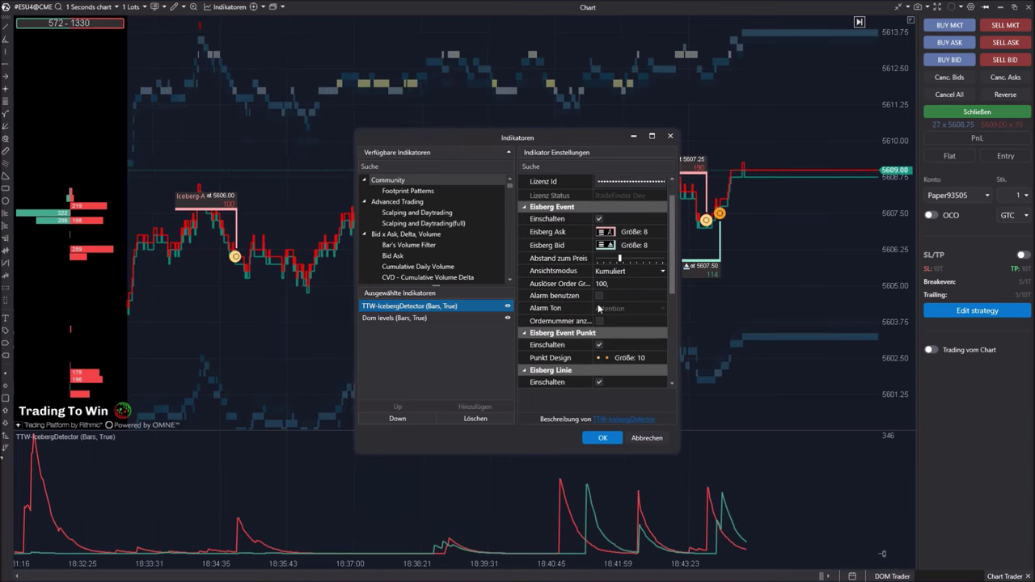
scroll(615, 319, down, 5)
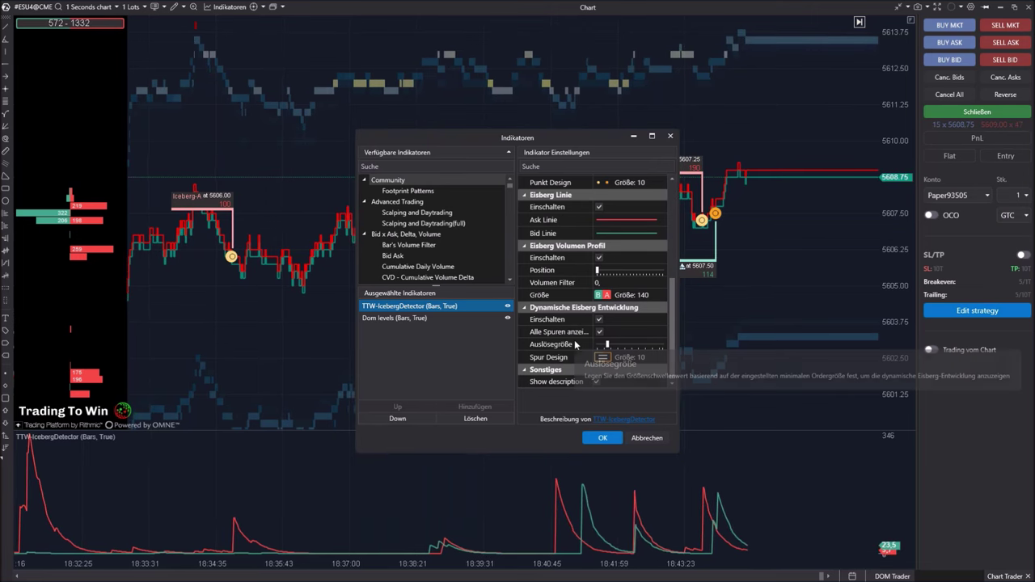
Review the Eisberg Event Punkt, Linie, Volumen Profil and Dynamische Eisberg Entwicklung options again and close the settings with OK
click(598, 331)
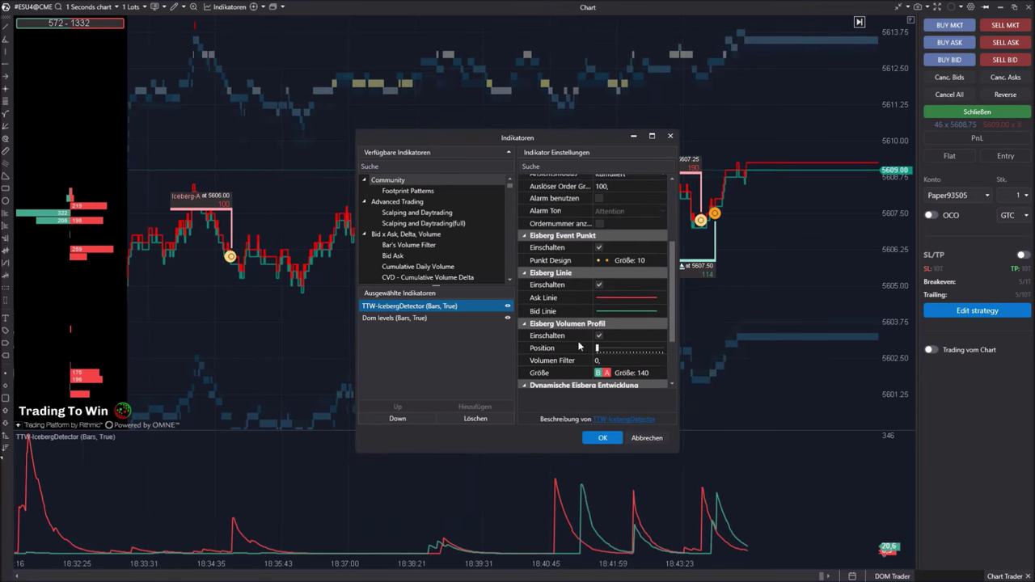
scroll(579, 346, up, 1)
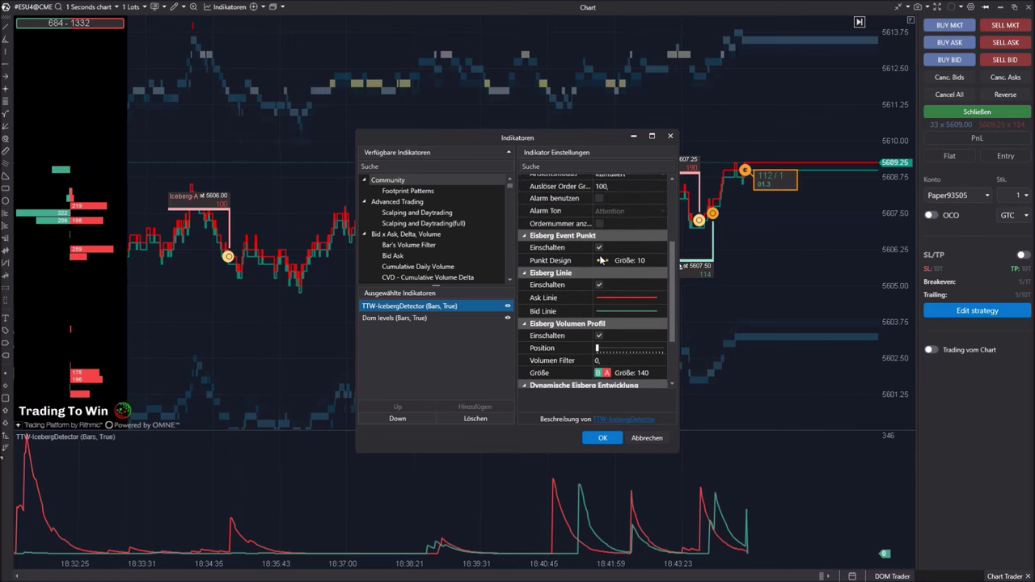
scroll(596, 179, up, 3)
scroll(588, 335, down, 5)
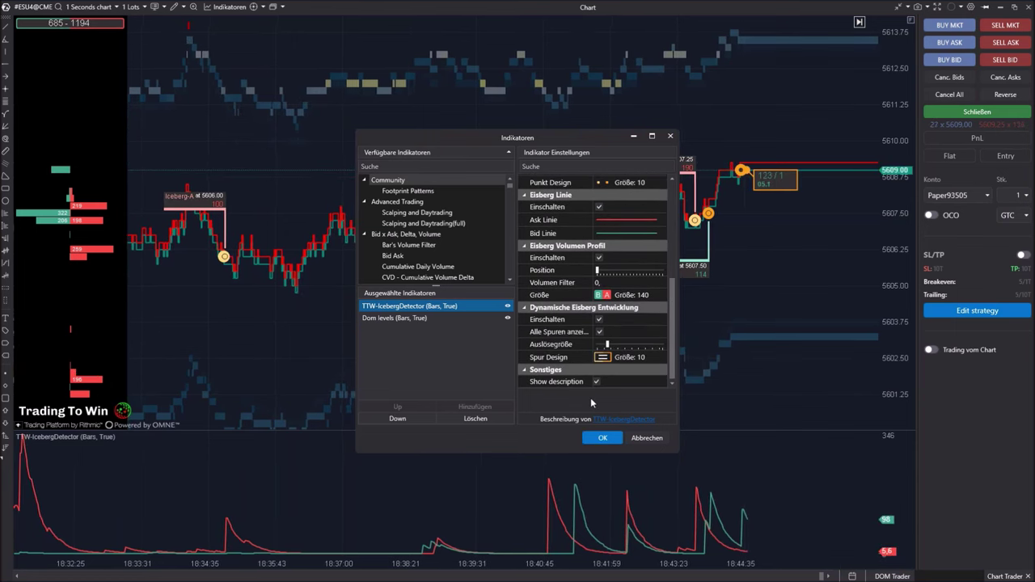
scroll(628, 330, up, 2)
scroll(617, 331, down, 2)
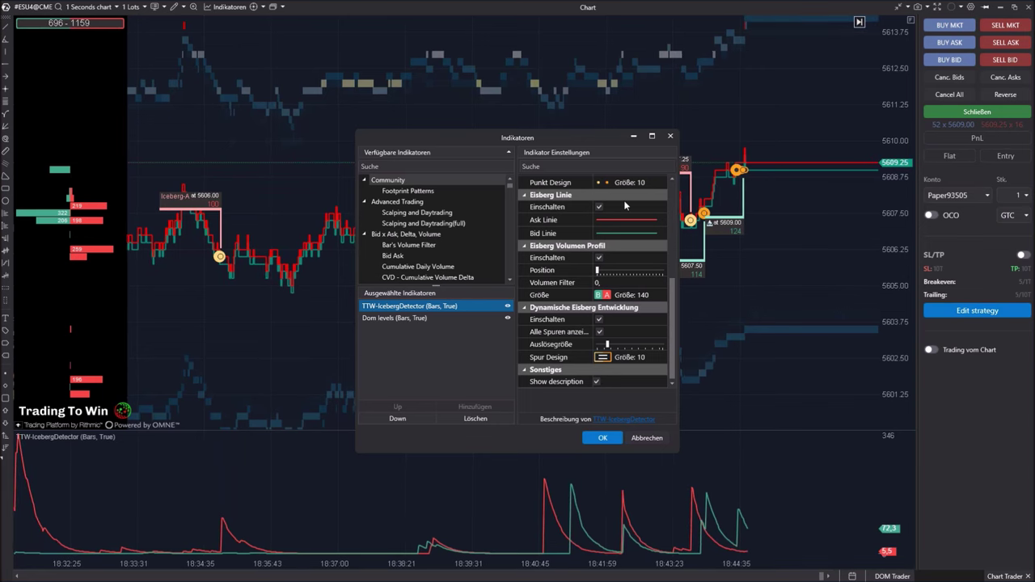
click(602, 437)
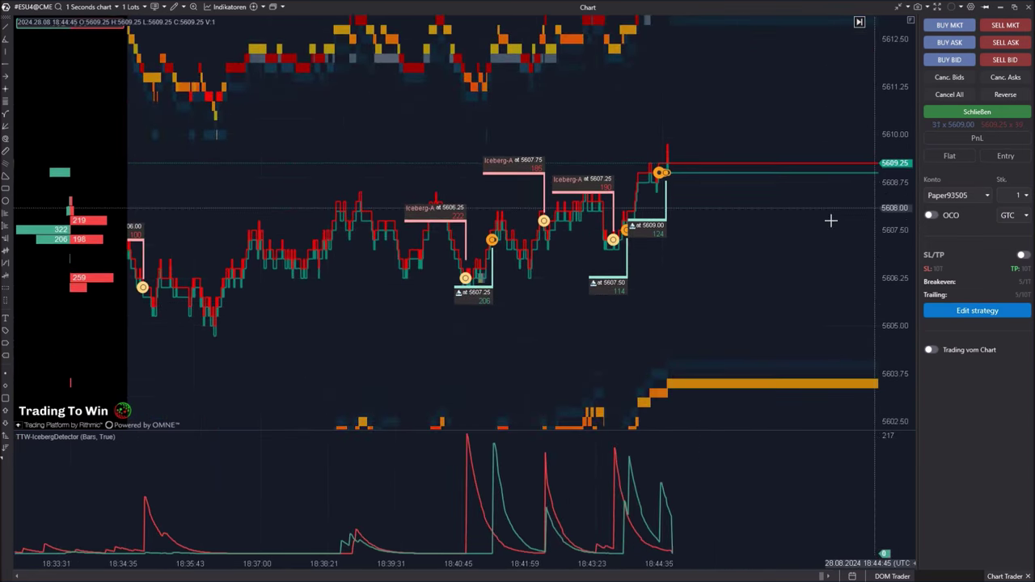
Examine the newest ESU4 iceberg signals at 5609.00 and 5608.50 around 18:44 to 18:46, readjusting the time and price scales
drag(594, 563, 492, 564)
drag(568, 328, 584, 340)
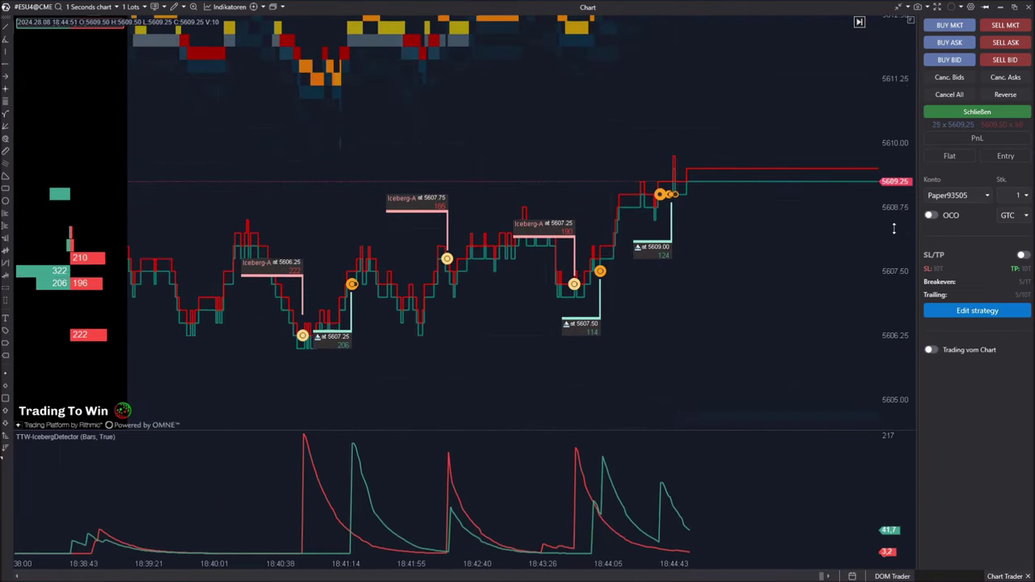
drag(770, 330, 623, 344)
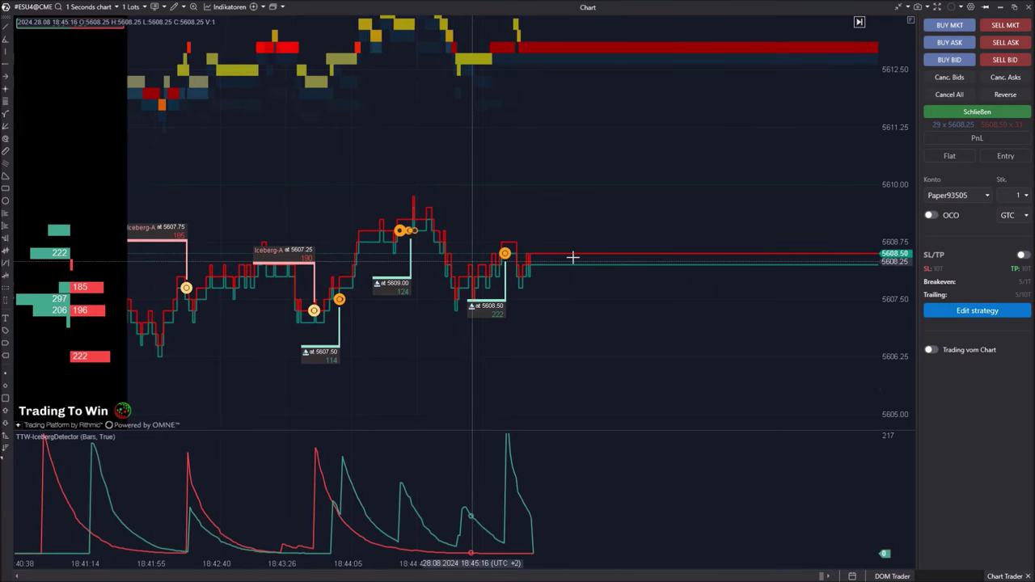
drag(521, 246, 574, 218)
drag(897, 129, 898, 268)
drag(676, 348, 670, 293)
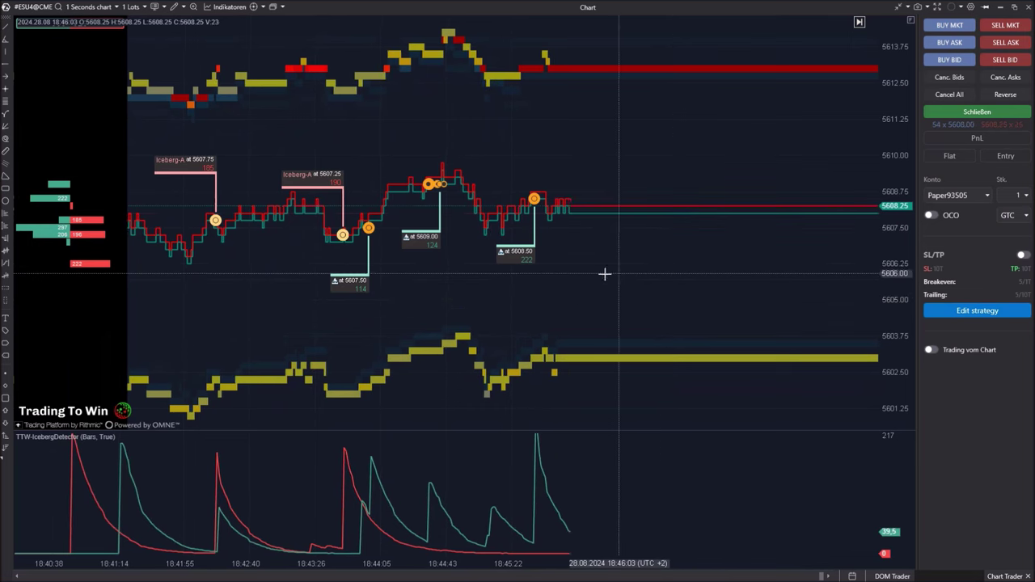
Widen the chart's time range back to about 18:34 and return to the latest prices around 18:46
drag(367, 563, 414, 558)
drag(373, 370, 669, 356)
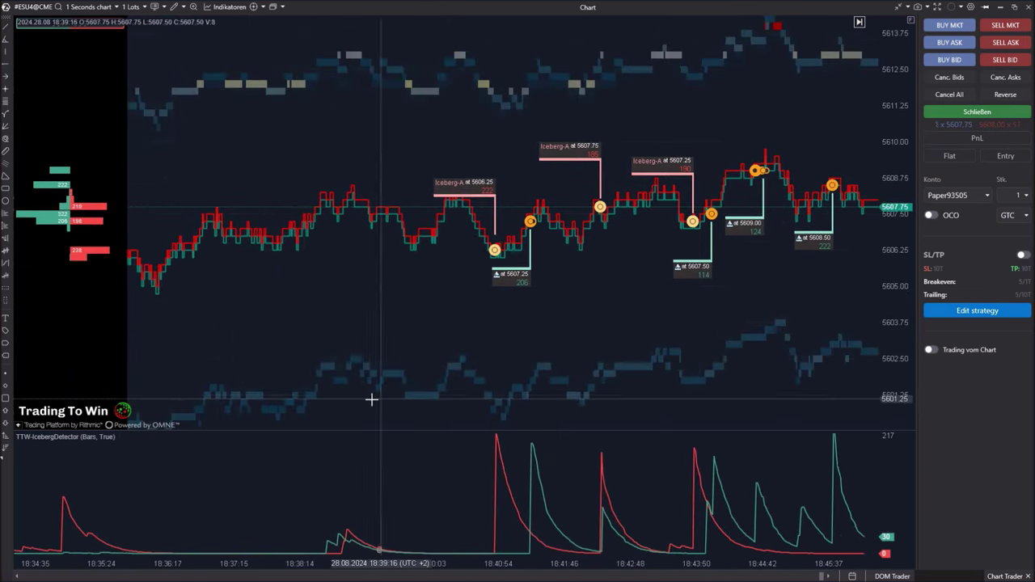
drag(468, 321, 229, 320)
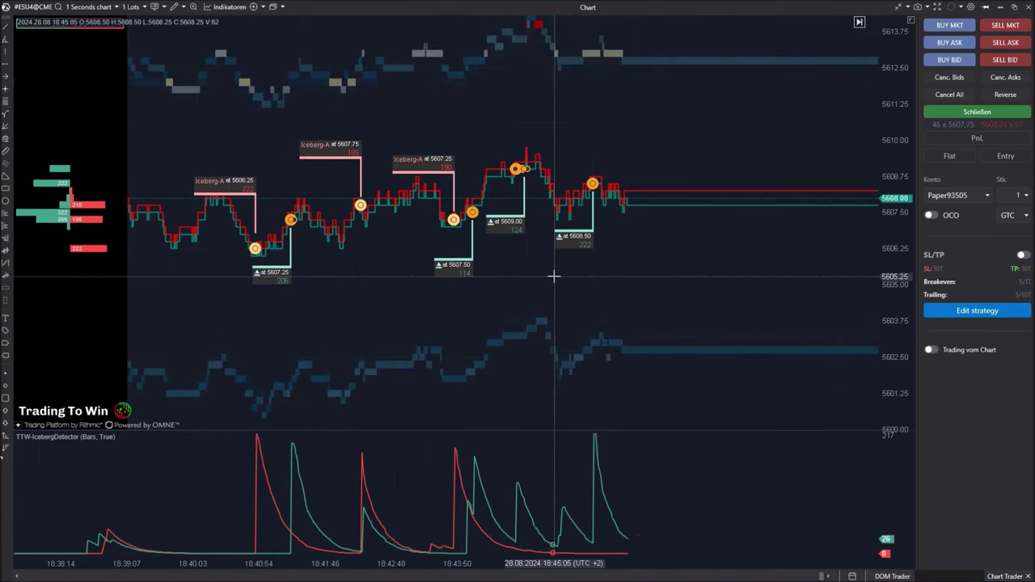
mouse_move(483, 277)
mouse_down()
mouse_move(482, 221)
mouse_move(475, 283)
mouse_up()
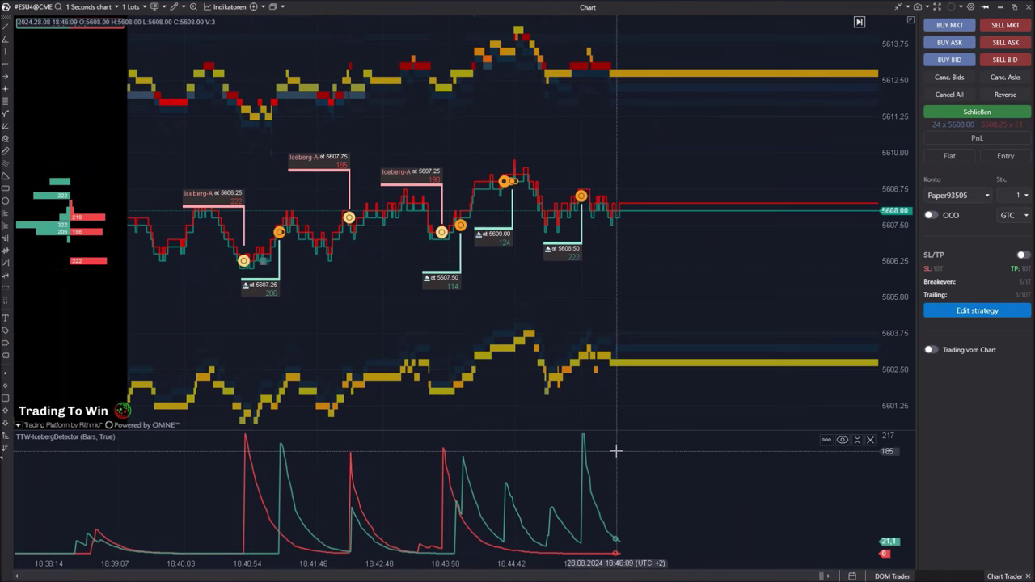
Raise the upper limit (Obergrenze, %) of the Dom levels heatmap in the indicator settings and apply the change
right_click(361, 304)
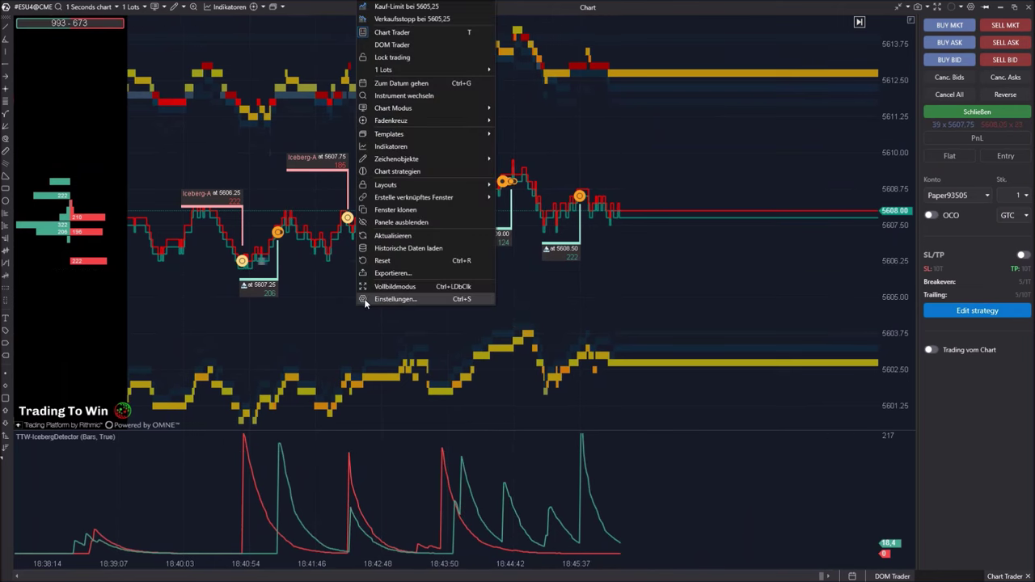
click(404, 146)
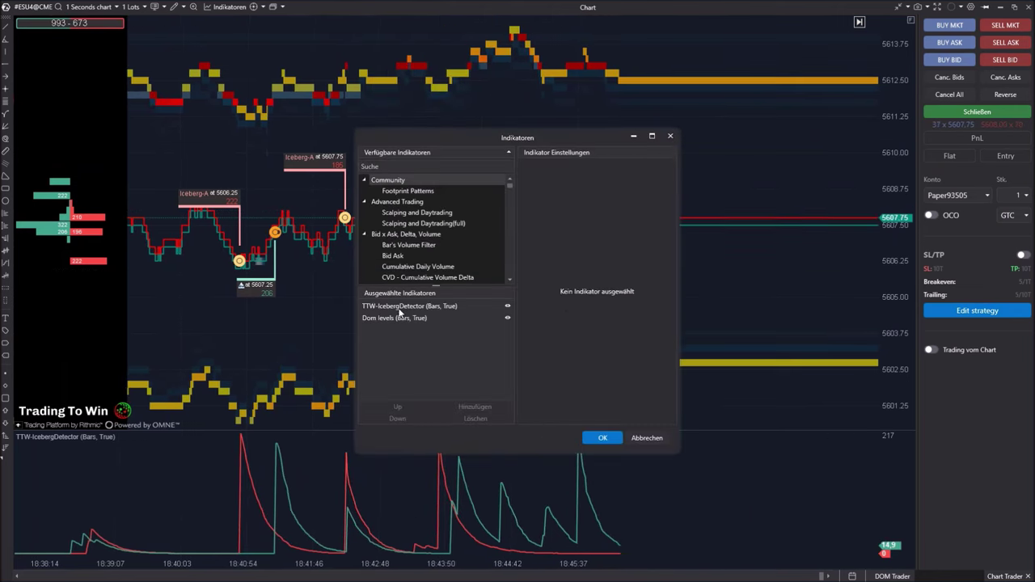
click(399, 308)
click(396, 317)
drag(579, 146, 570, 291)
drag(586, 346, 638, 346)
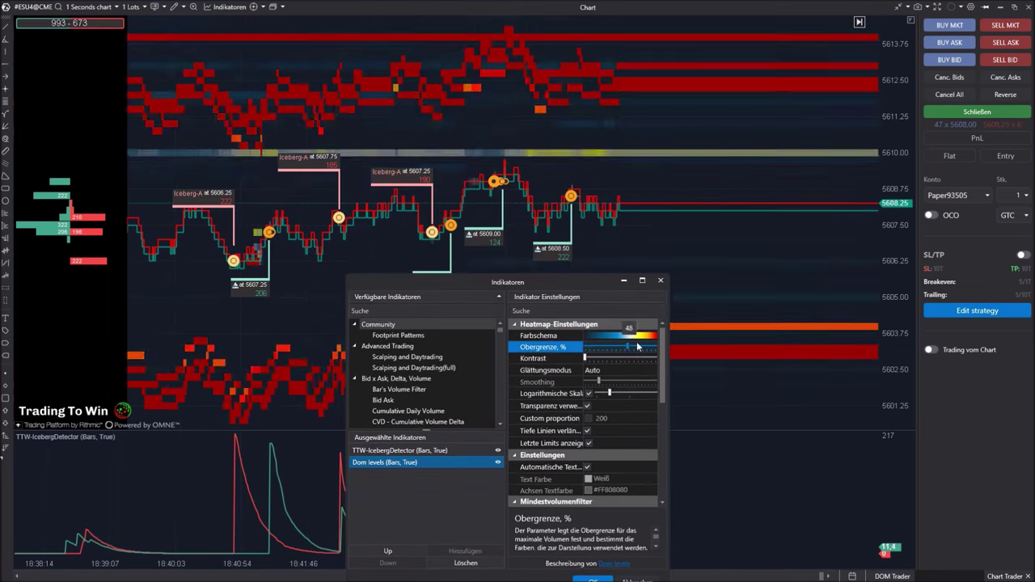
click(586, 359)
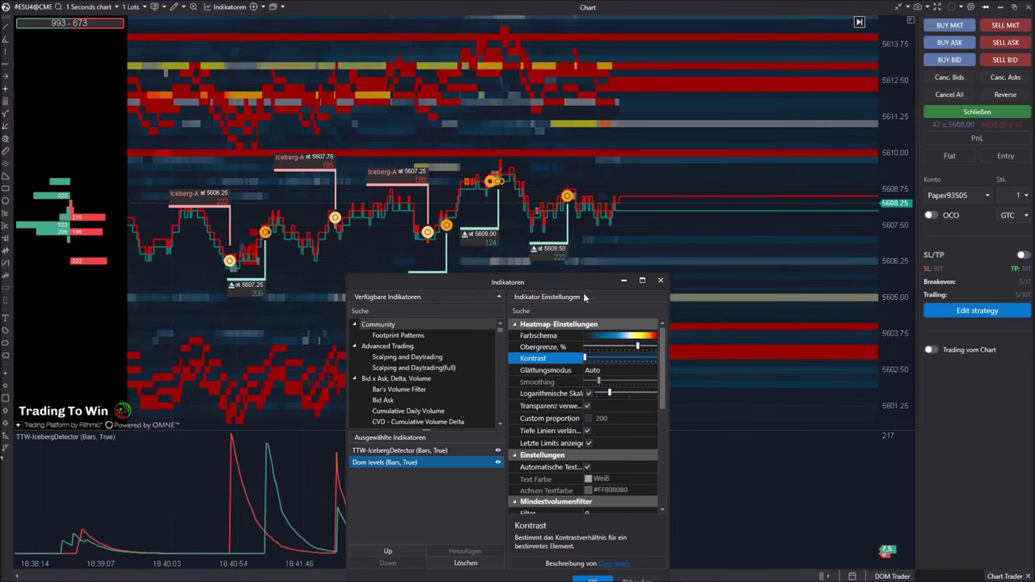
drag(577, 279, 464, 165)
click(477, 468)
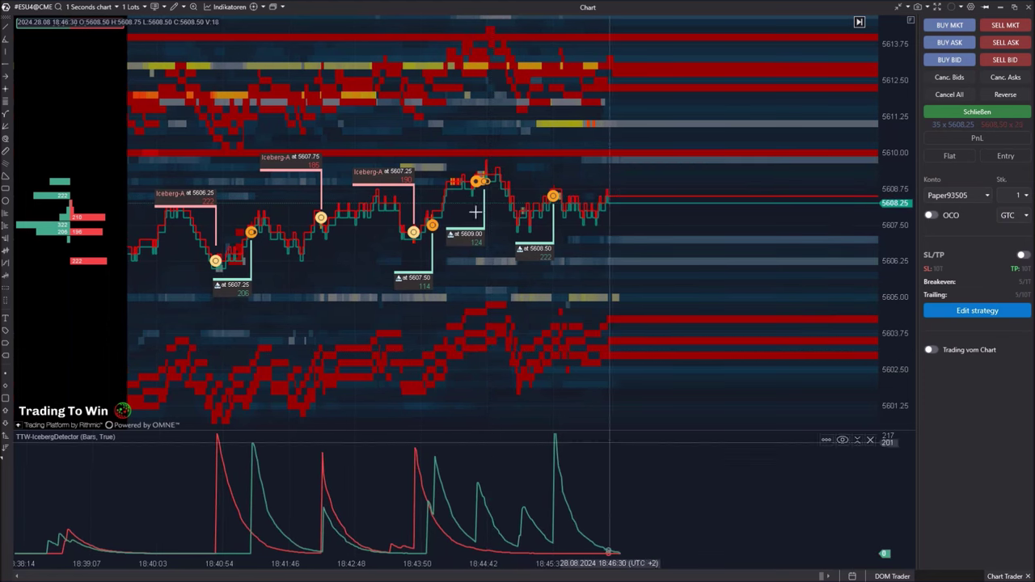
Show the DOM Trader beside the chart, adjust its width, inspect the buy and sell volumes of the trade bubbles, and close it
click(889, 576)
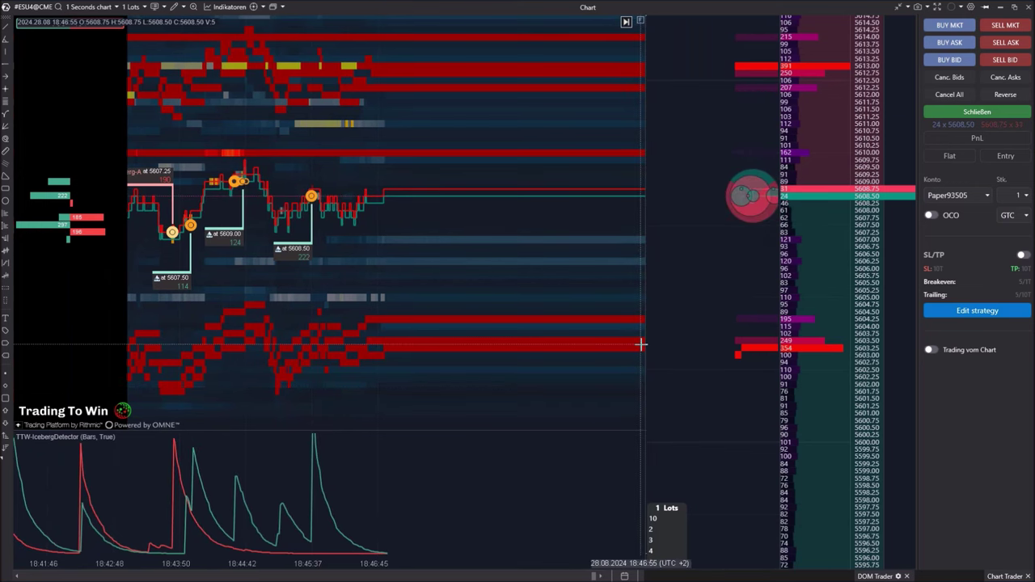
mouse_move(646, 347)
mouse_down()
mouse_move(663, 345)
mouse_move(650, 346)
mouse_up()
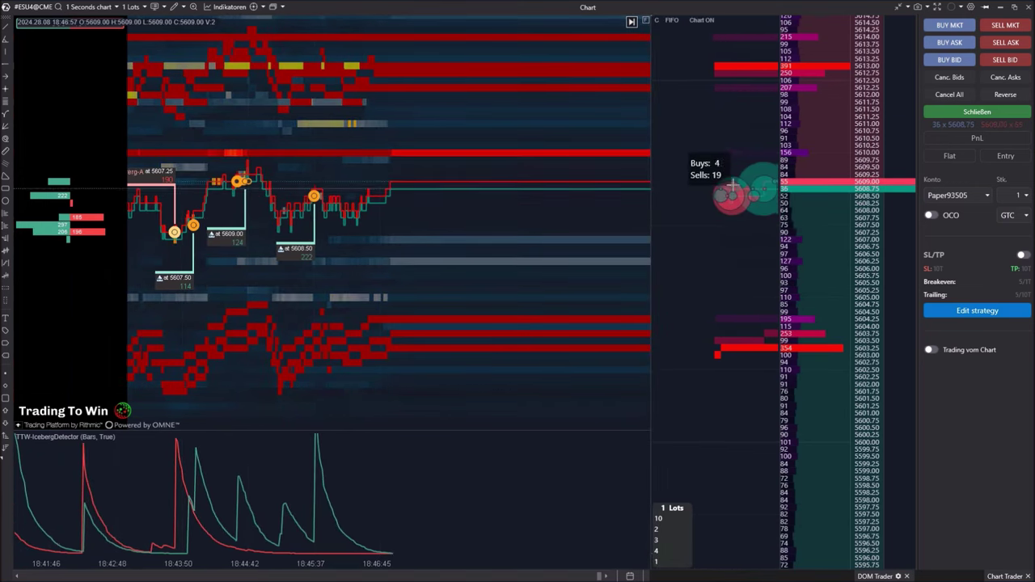
mouse_move(753, 193)
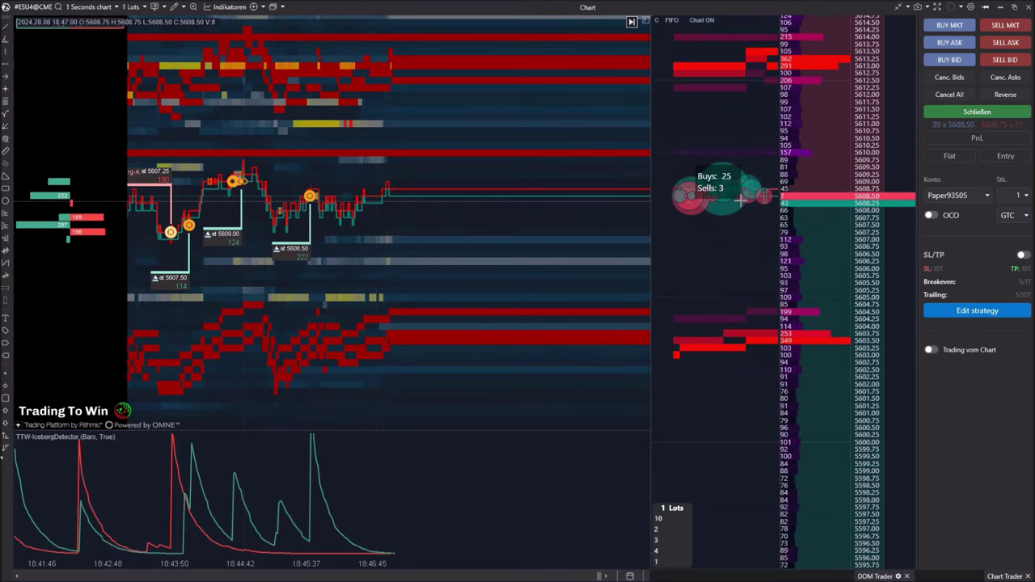
mouse_move(743, 215)
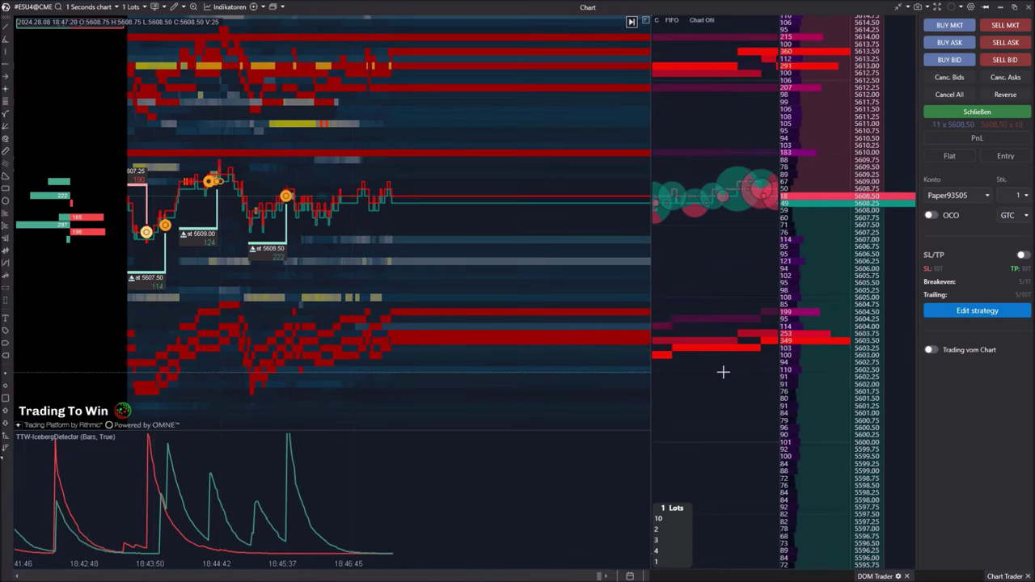
mouse_move(688, 201)
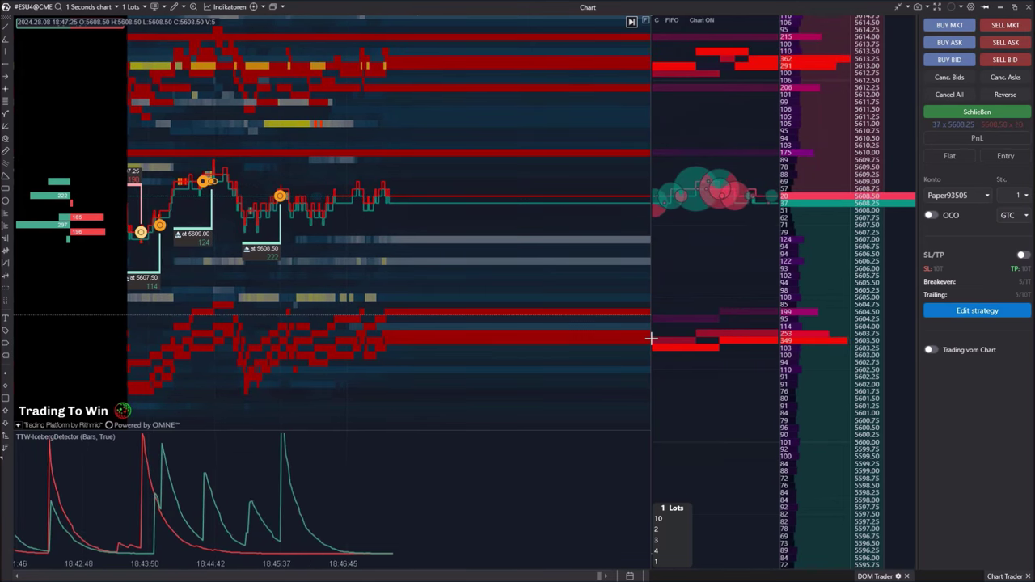
click(898, 576)
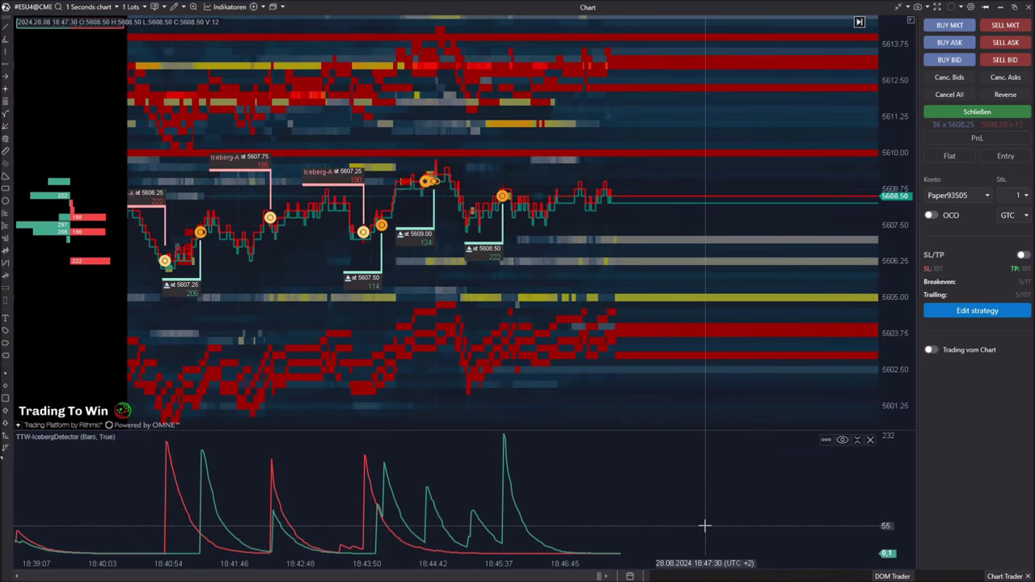
Stretch the price scale around 5603.75 to 5611.25, examine the iceberg signals against the heatmap levels, and return to the latest prices
drag(381, 366, 452, 375)
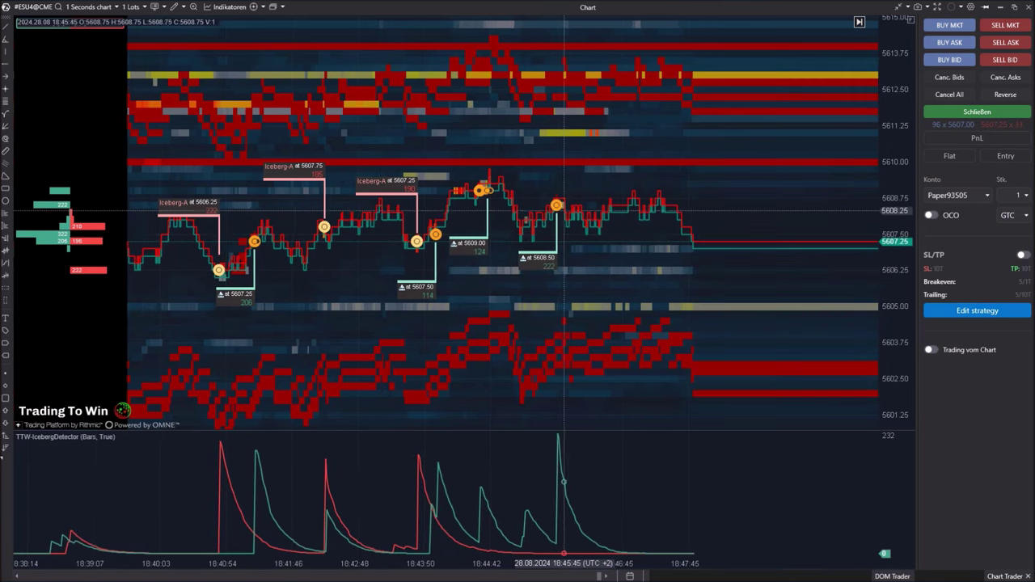
drag(903, 322, 901, 193)
scroll(725, 190, down, 2)
drag(725, 193, 765, 277)
drag(576, 350, 536, 312)
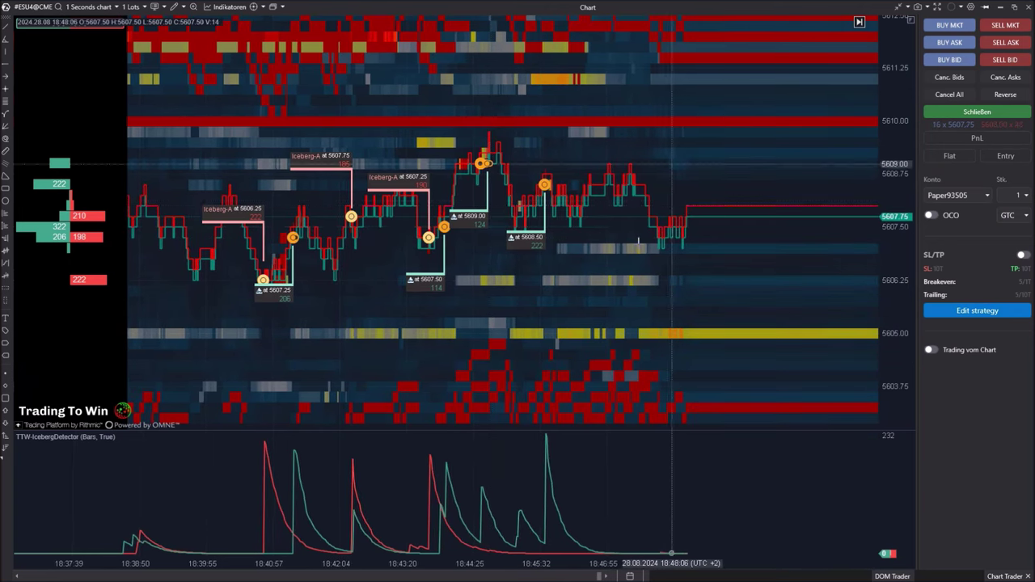
mouse_move(496, 273)
mouse_down()
mouse_move(491, 299)
mouse_move(504, 275)
mouse_up()
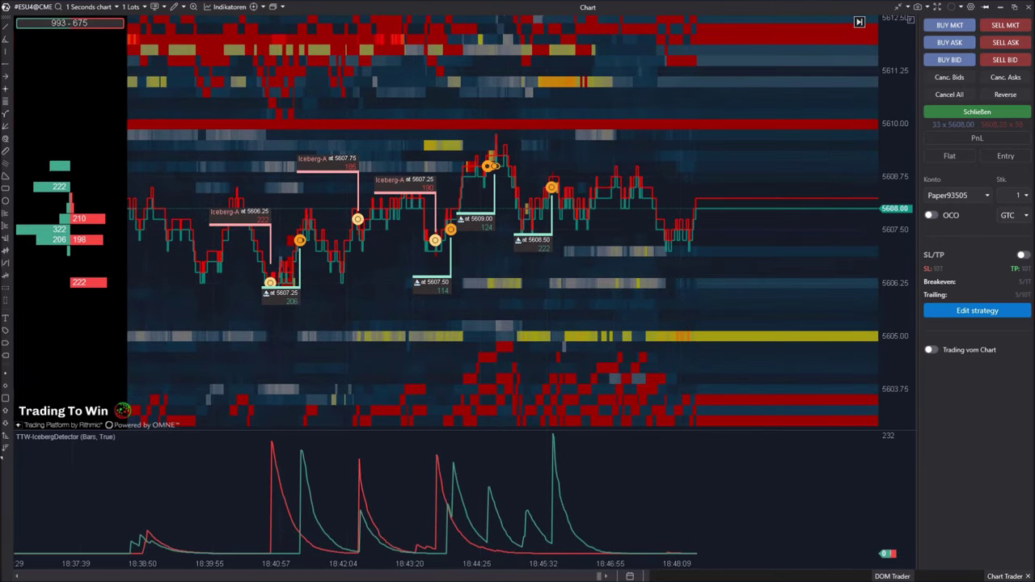
click(859, 22)
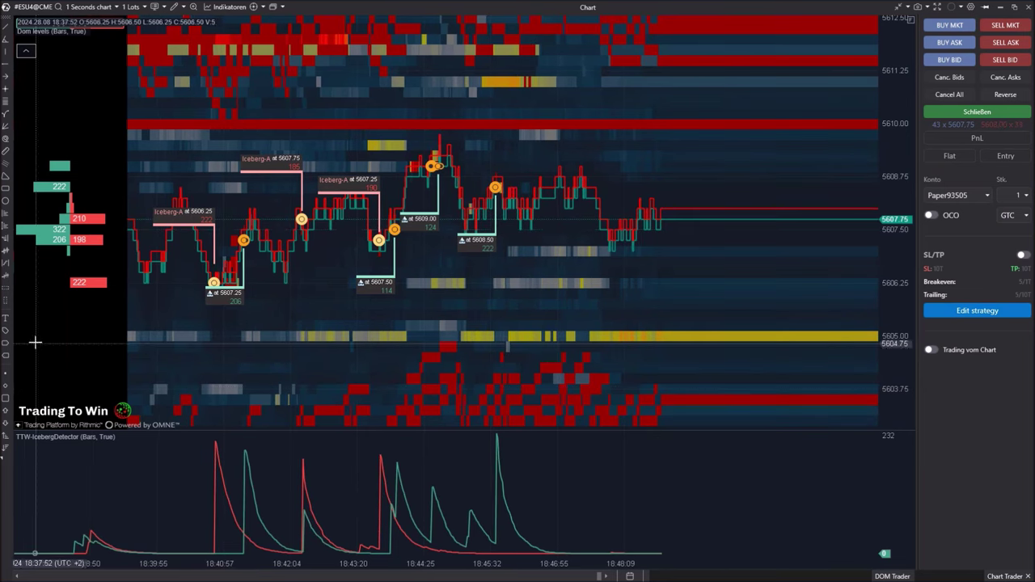
Switch to the ATAS main window, open the Following Manager, view its copy groups and positions, and return to the one-second chart
key(alt+Tab)
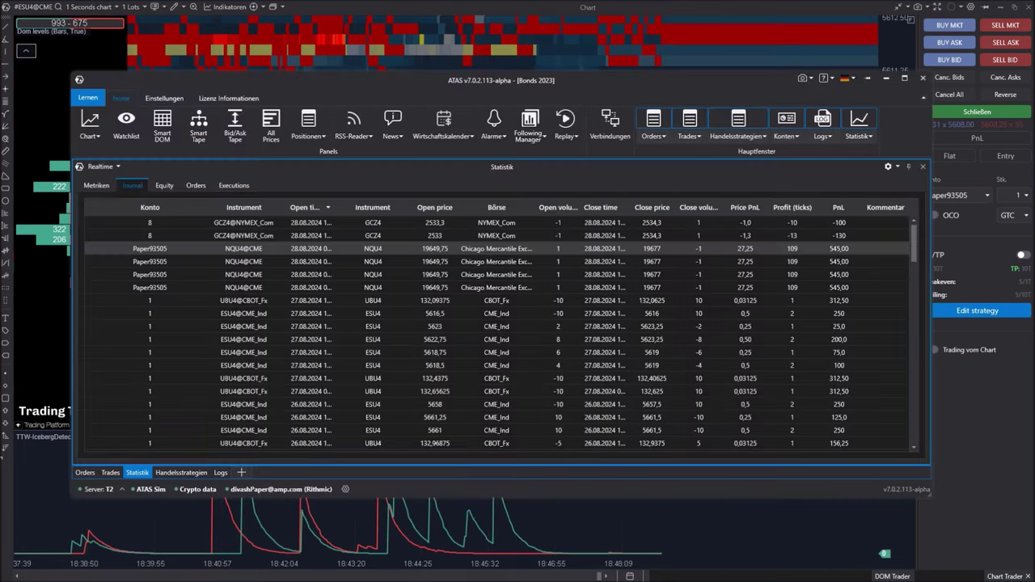
click(164, 97)
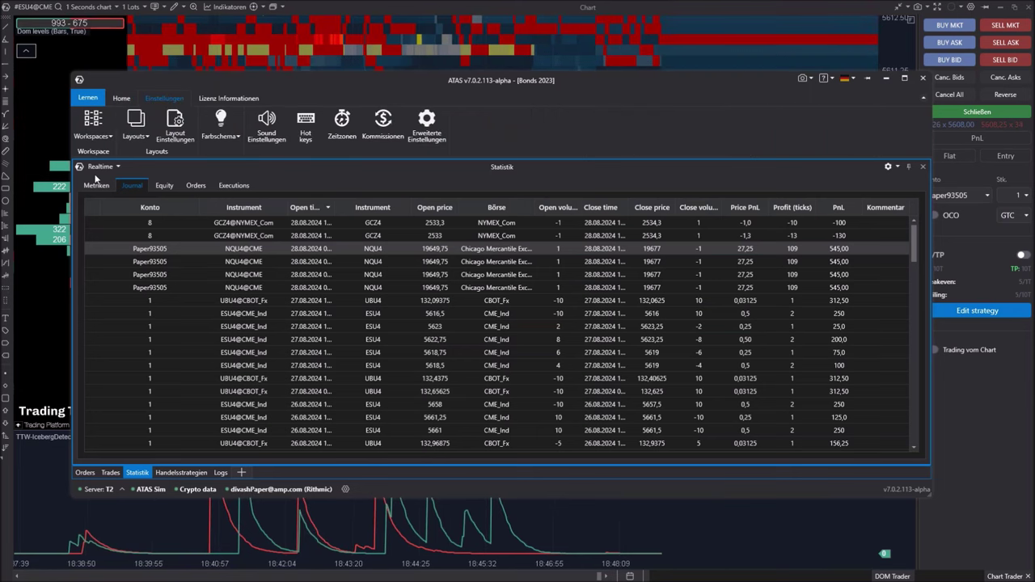
click(121, 98)
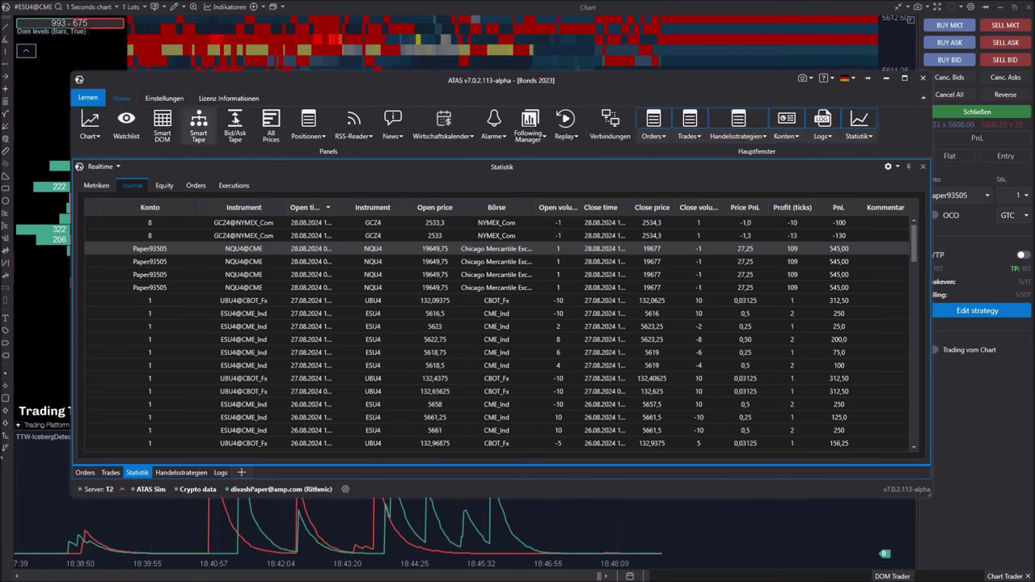
click(530, 120)
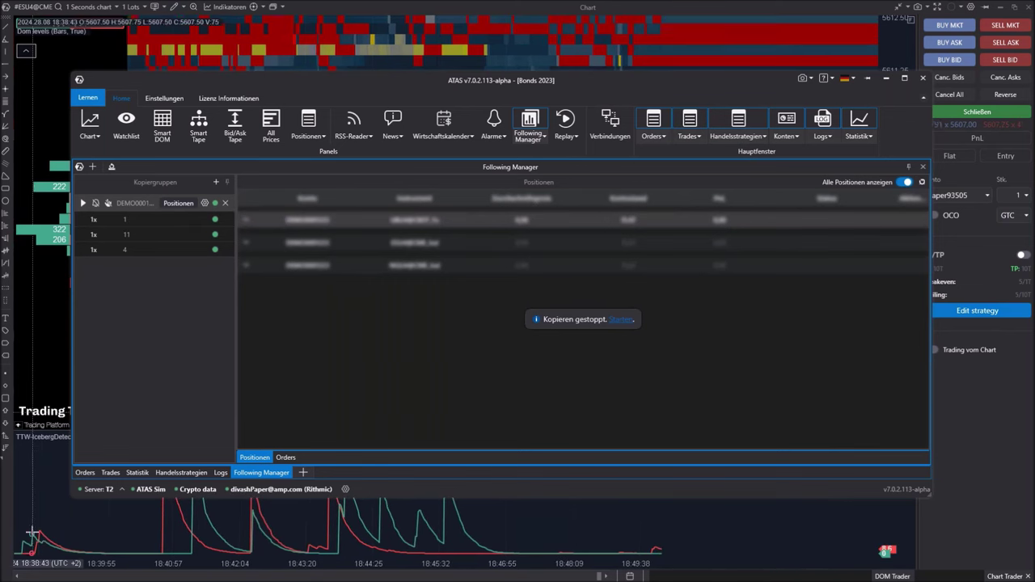
scroll(32, 532, up, 2)
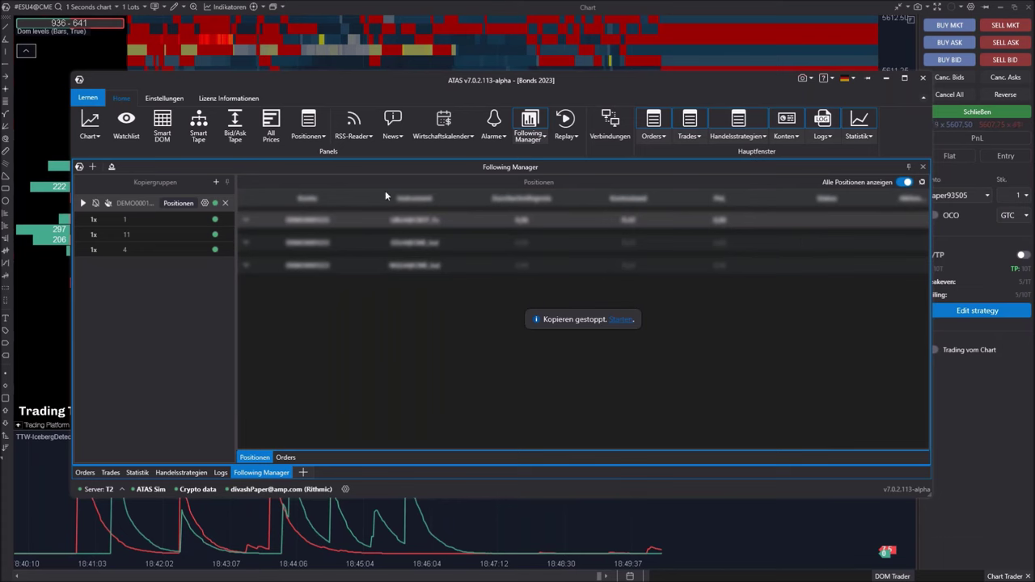
drag(546, 85, 2, 227)
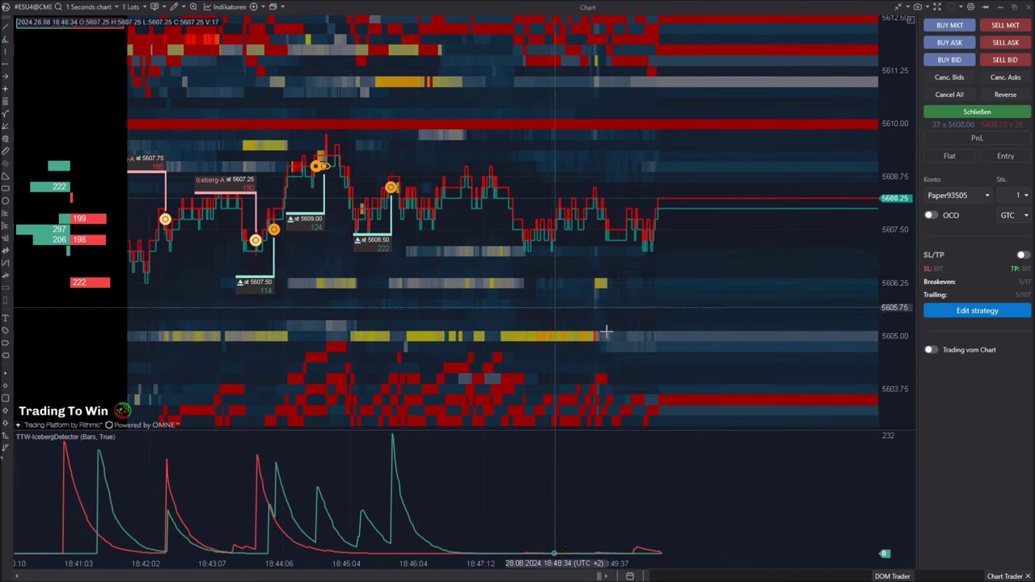
Shift the one-second chart to leave the latest prices in view and reduce the height of the Iceberg Detector pane
drag(372, 301, 467, 298)
click(958, 26)
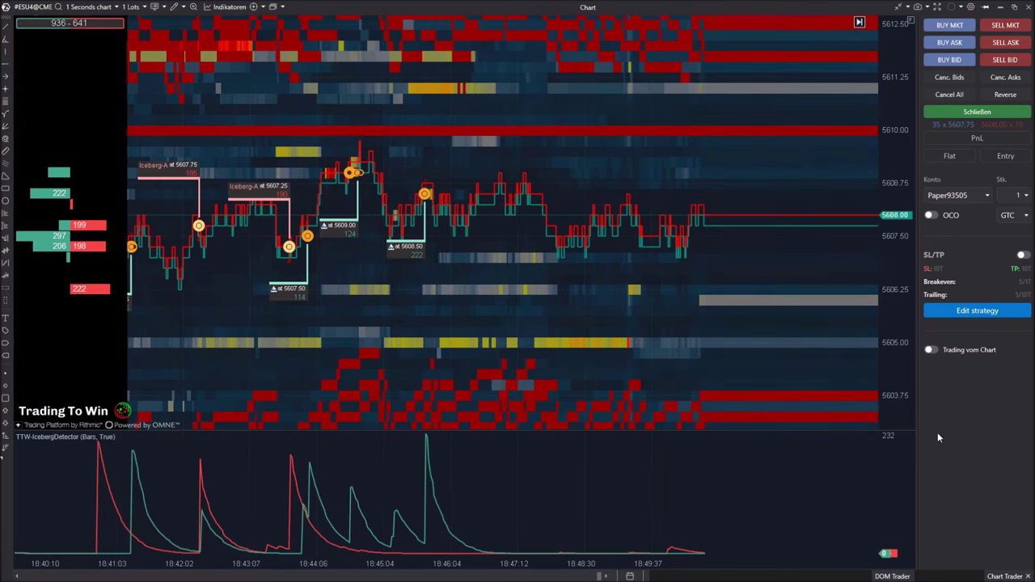
drag(579, 295, 651, 308)
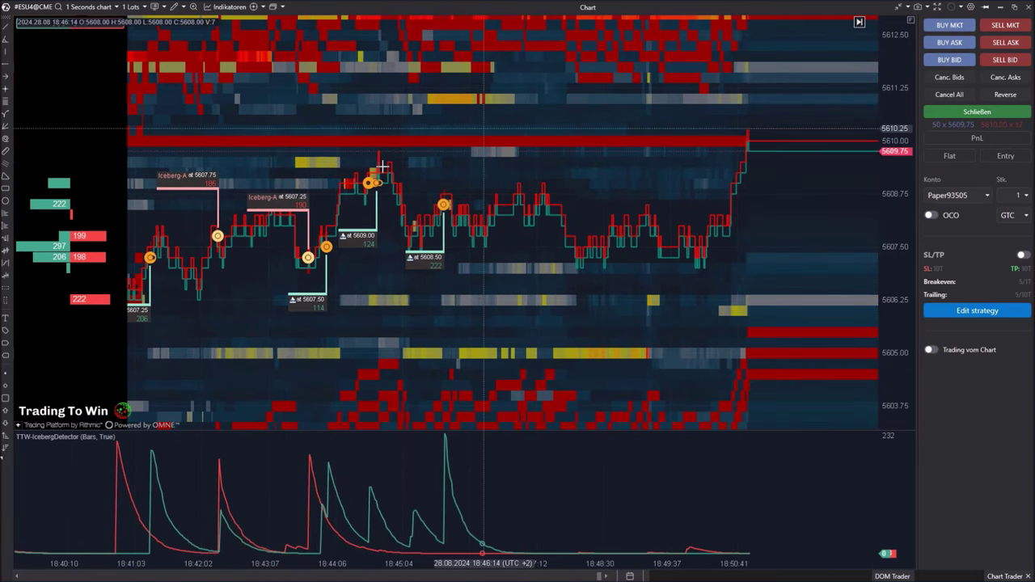
drag(461, 434, 464, 486)
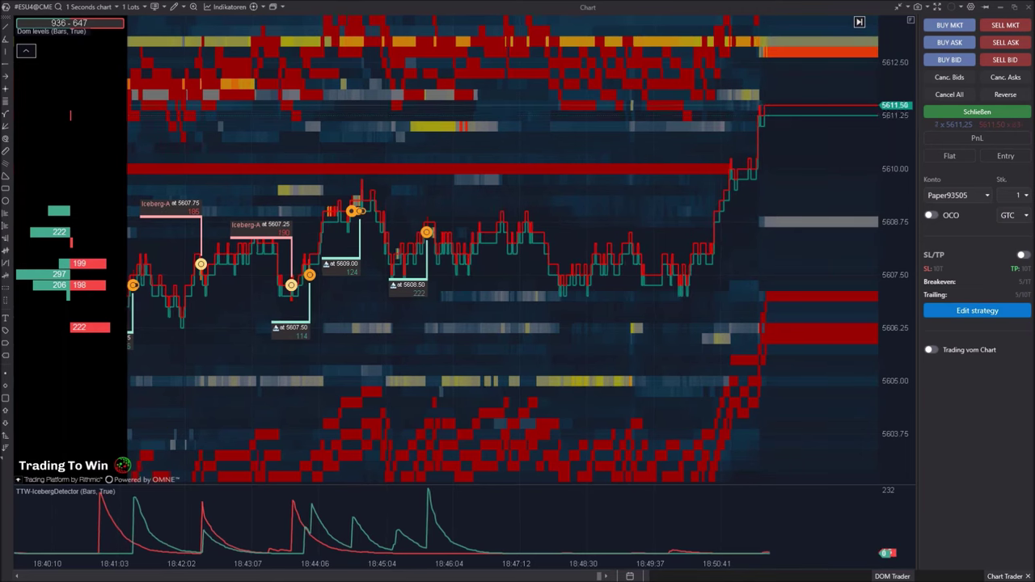
Bring in and maximize the ESU4 M5 chart, delete its blue volume profile drawing, and compress the price scale
drag(0, 212, 642, 105)
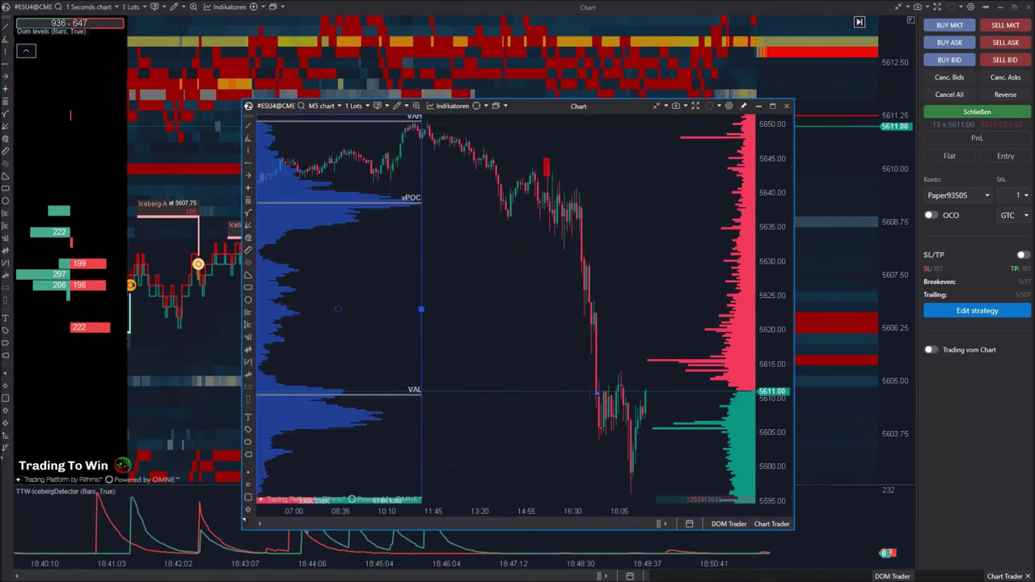
click(773, 108)
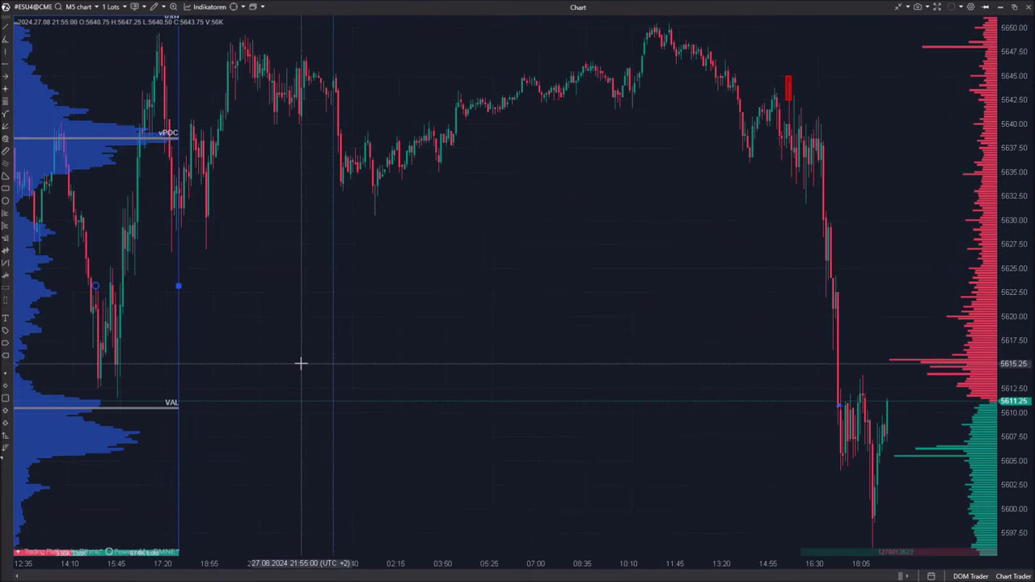
key(Delete)
drag(414, 410, 401, 414)
drag(1017, 112, 1016, 188)
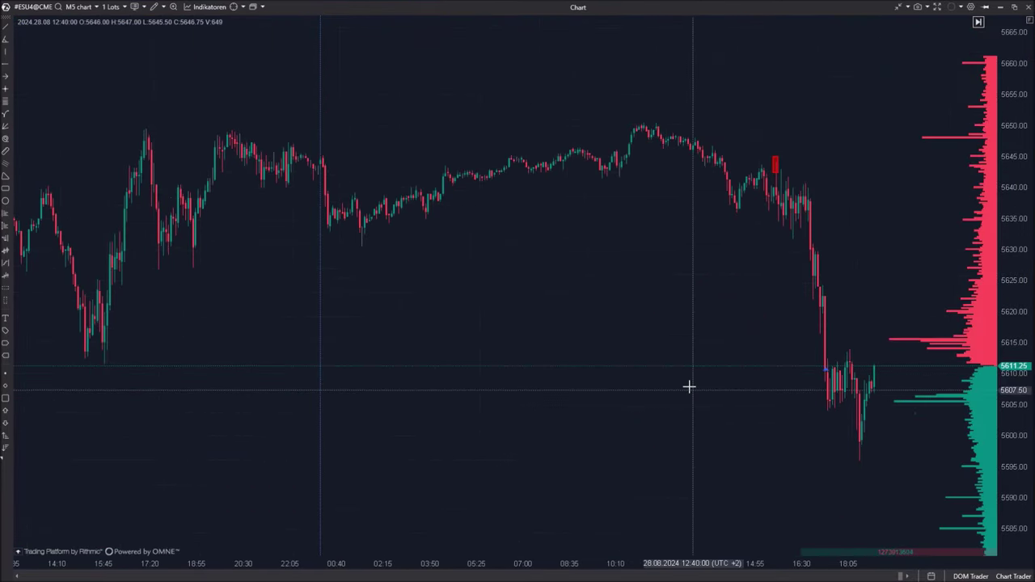
drag(688, 386, 770, 385)
click(138, 32)
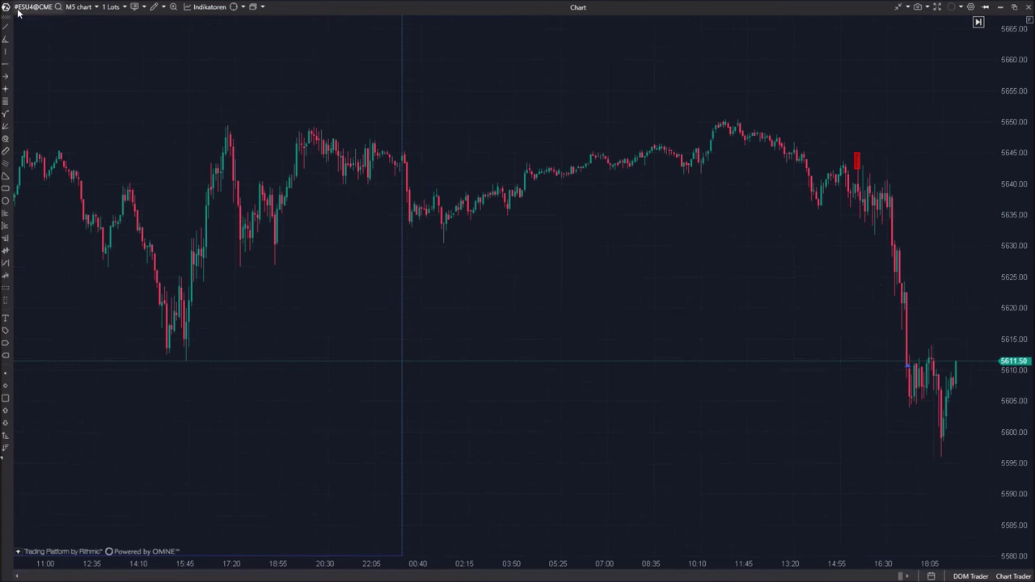
Switch the chart to the H4 timeframe and enlarge the candles until their cluster profiles are displayed
click(77, 8)
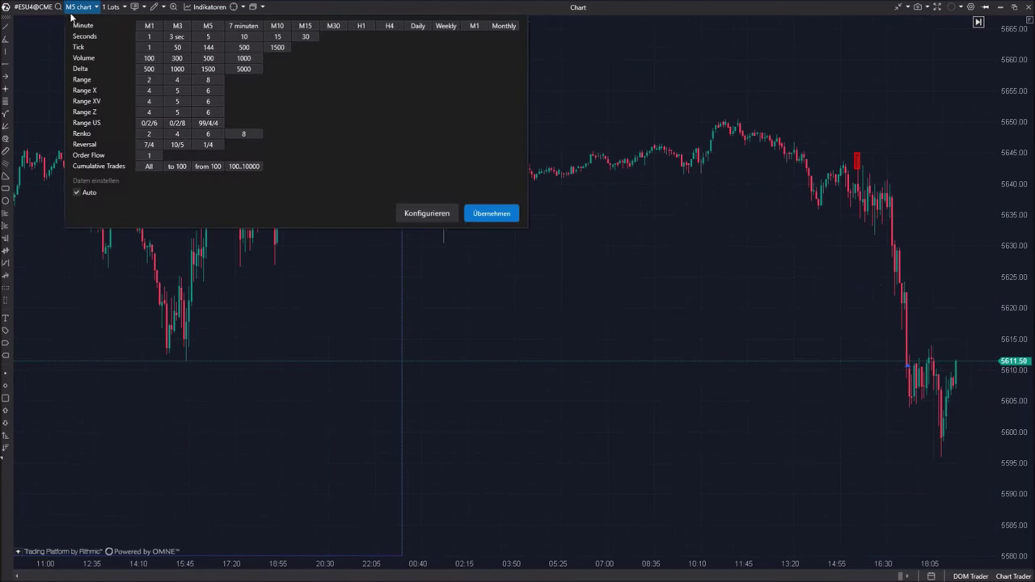
click(389, 26)
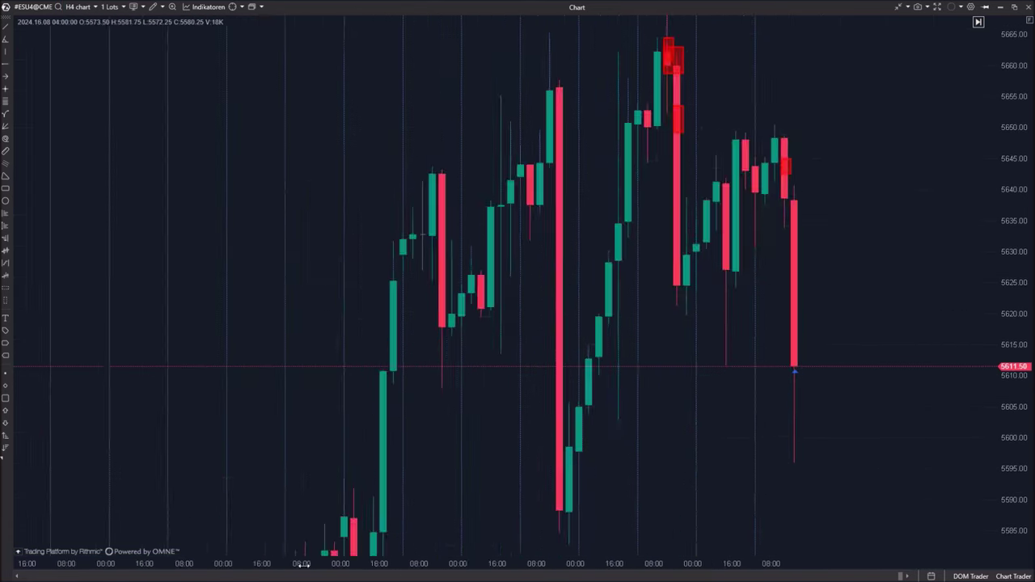
drag(527, 395, 405, 415)
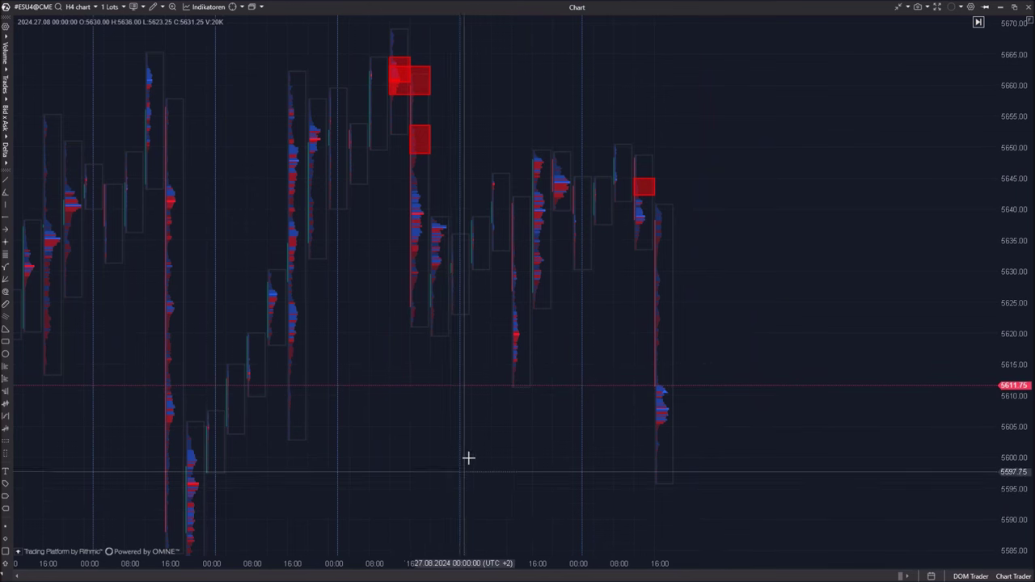
drag(469, 458, 388, 474)
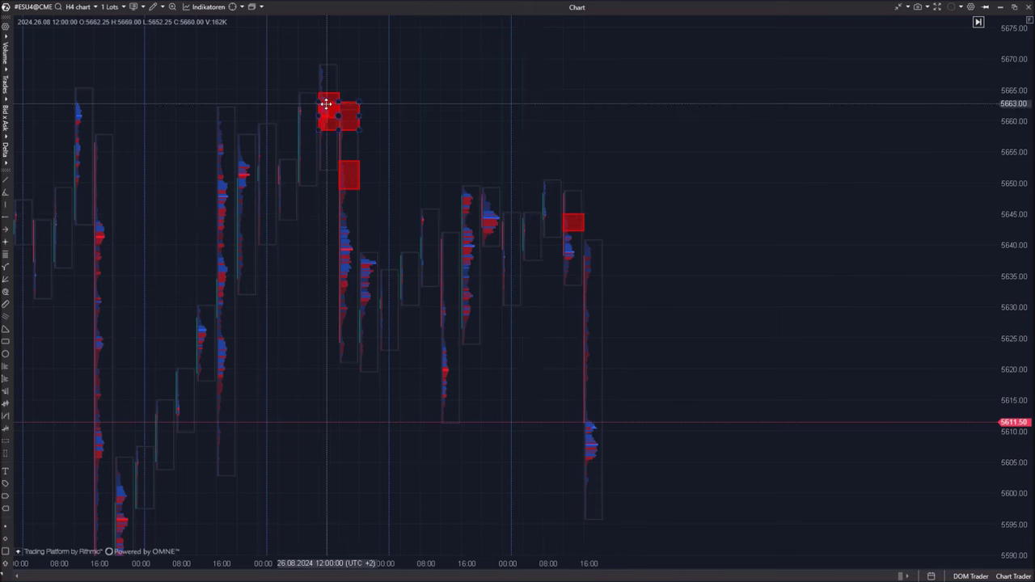
drag(340, 485, 424, 490)
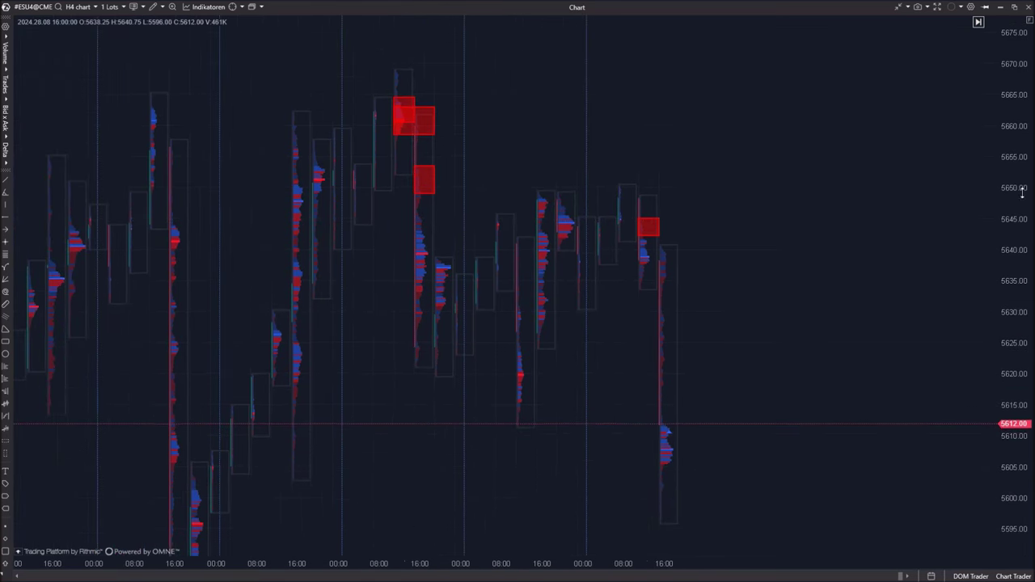
Examine the red-marked zones and the cluster profiles of the H4 candles from 26 to 28 August
drag(1023, 194, 1014, 324)
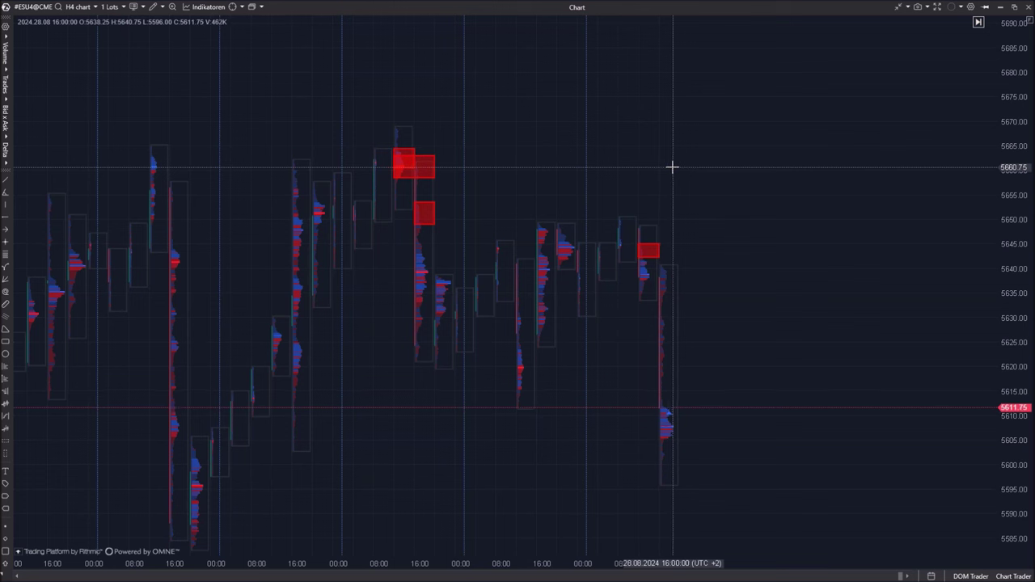
drag(1014, 342, 1012, 243)
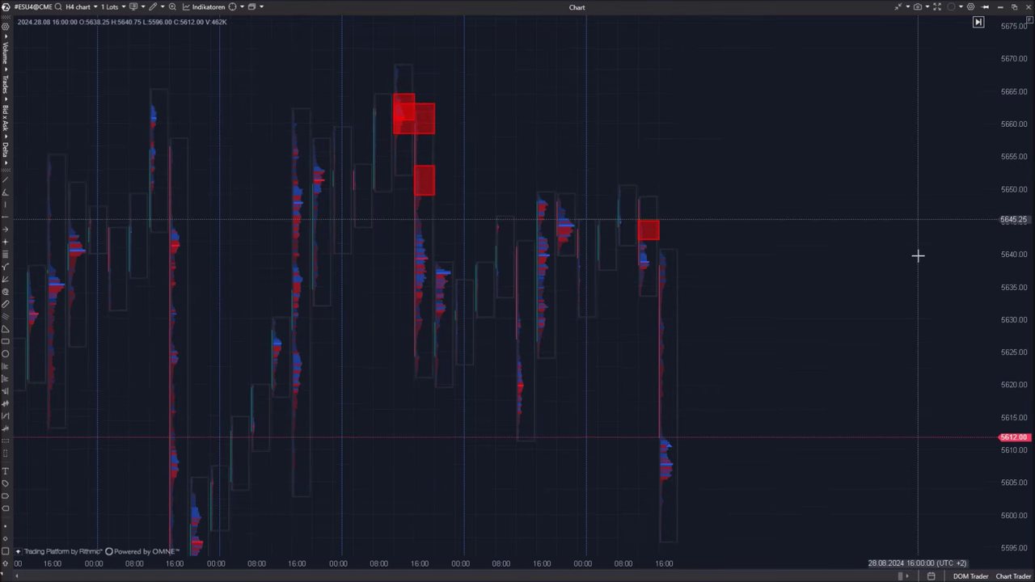
drag(917, 256, 927, 325)
drag(554, 564, 416, 563)
drag(372, 520, 437, 483)
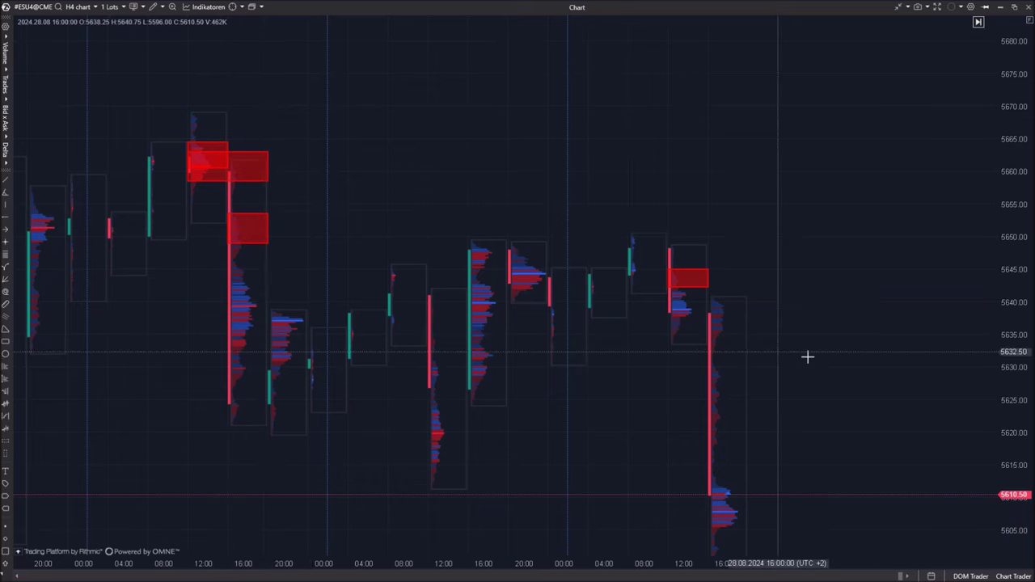
drag(808, 354, 831, 321)
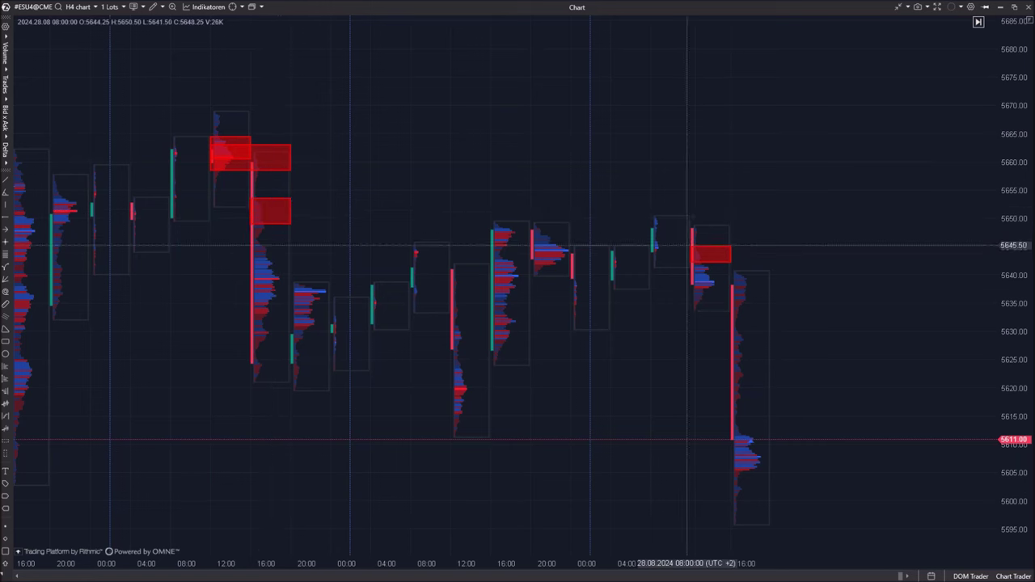
drag(607, 424, 632, 438)
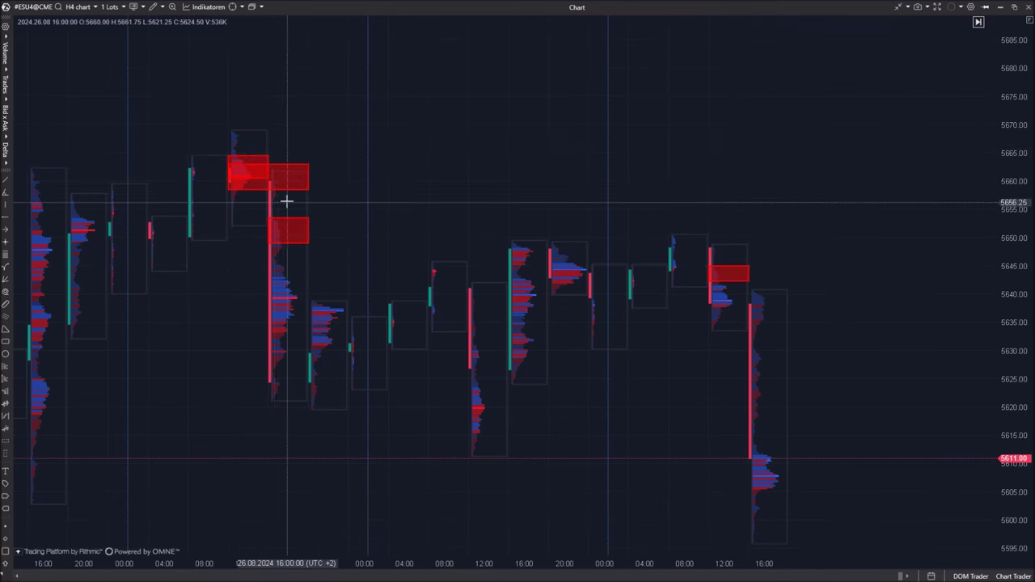
drag(280, 178, 279, 380)
mouse_move(750, 292)
mouse_down()
mouse_move(736, 323)
mouse_move(763, 439)
mouse_up()
drag(315, 449, 352, 422)
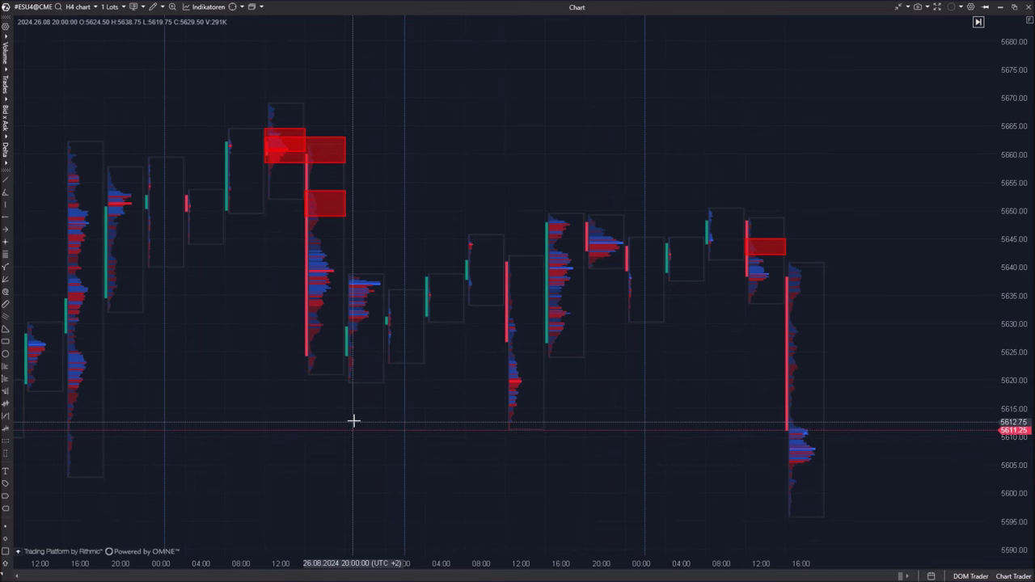
Try the Volume cluster display on the H4 candles and switch it to a single-colour volume histogram
scroll(247, 416, up, 2)
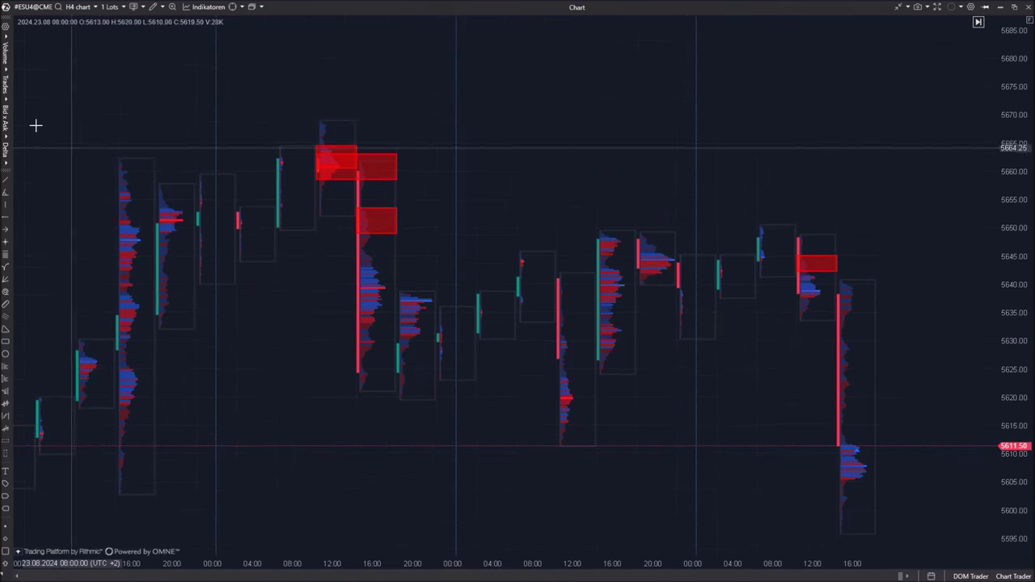
click(6, 55)
click(70, 67)
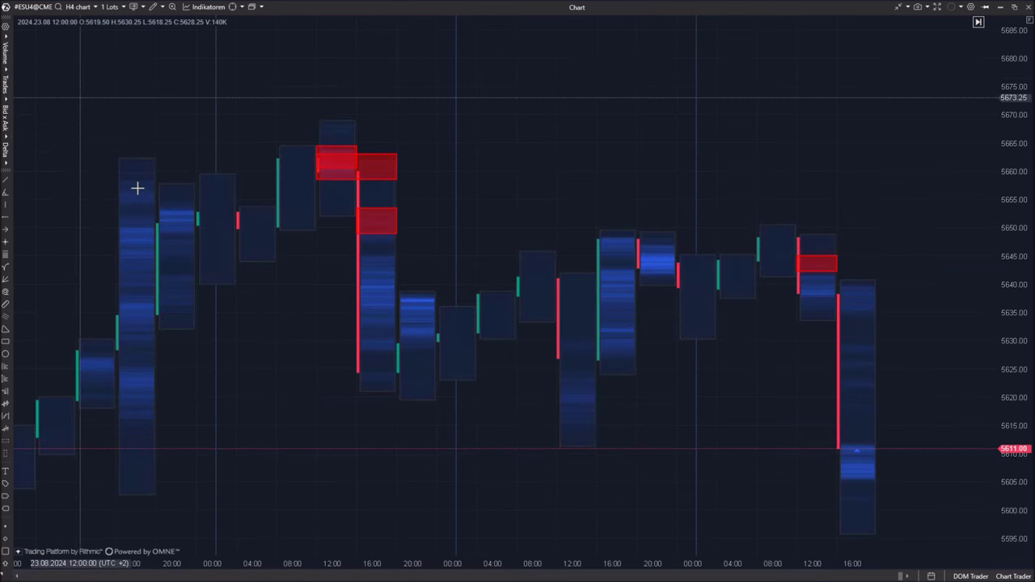
click(6, 55)
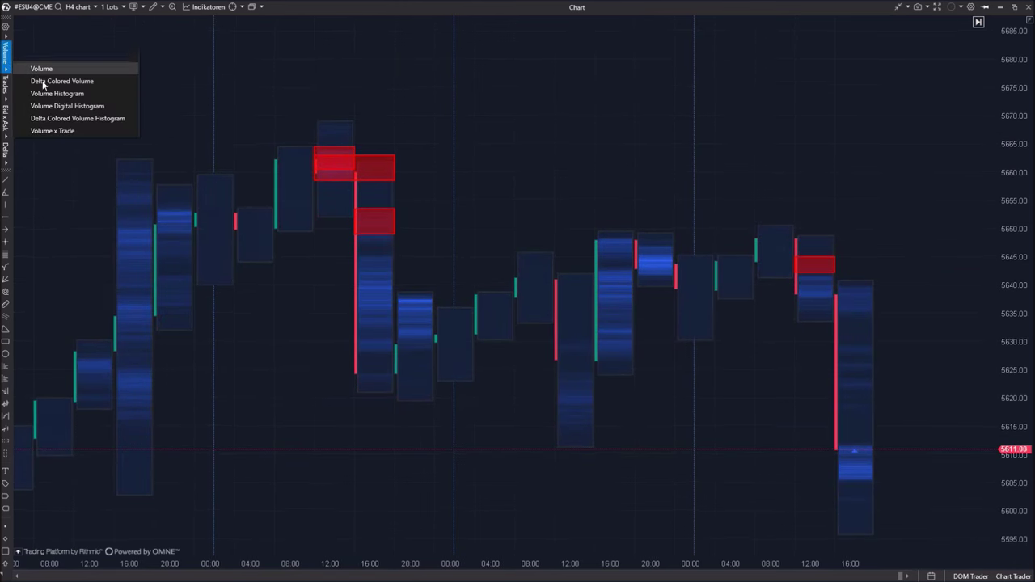
click(81, 106)
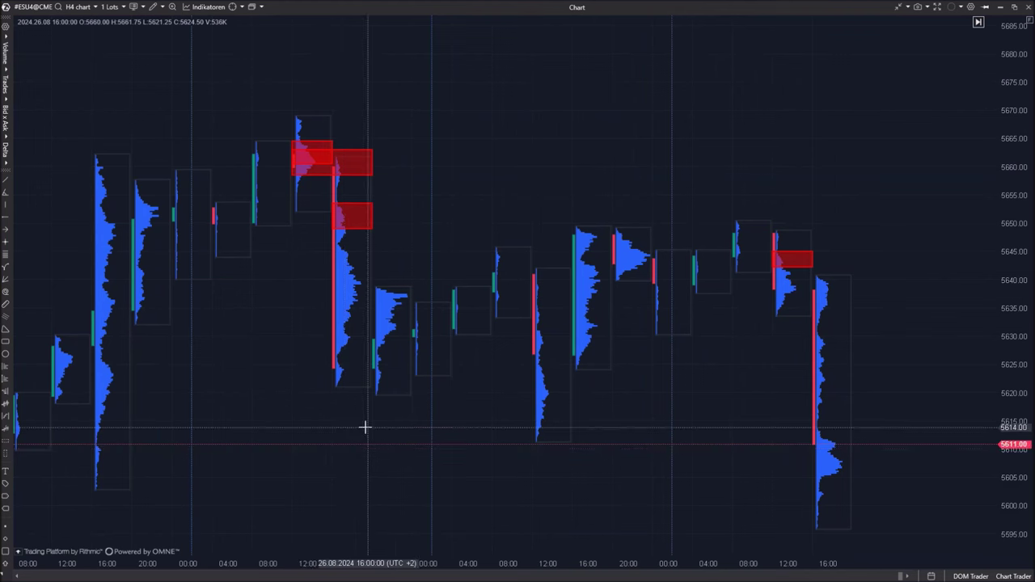
Add the Cluster Search indicator to the H4 chart and set its minimum value (Minimum Wert) to 35,000
right_click(527, 193)
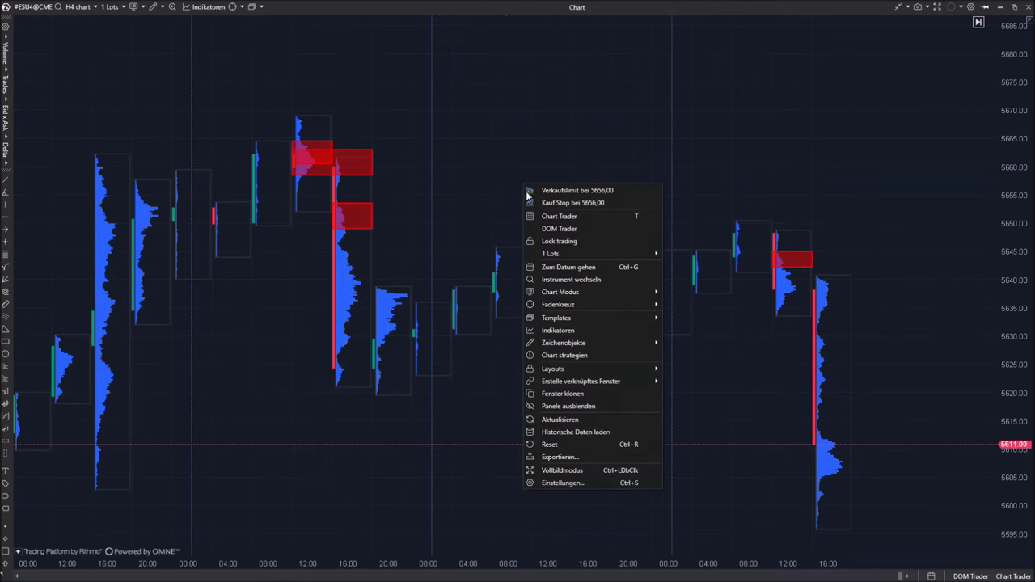
click(576, 331)
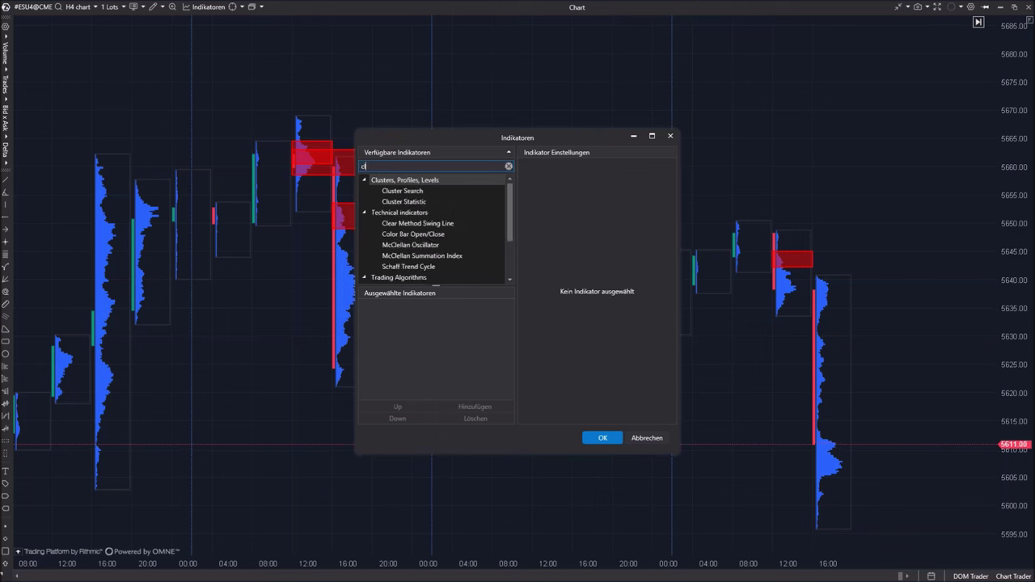
text(cluster)
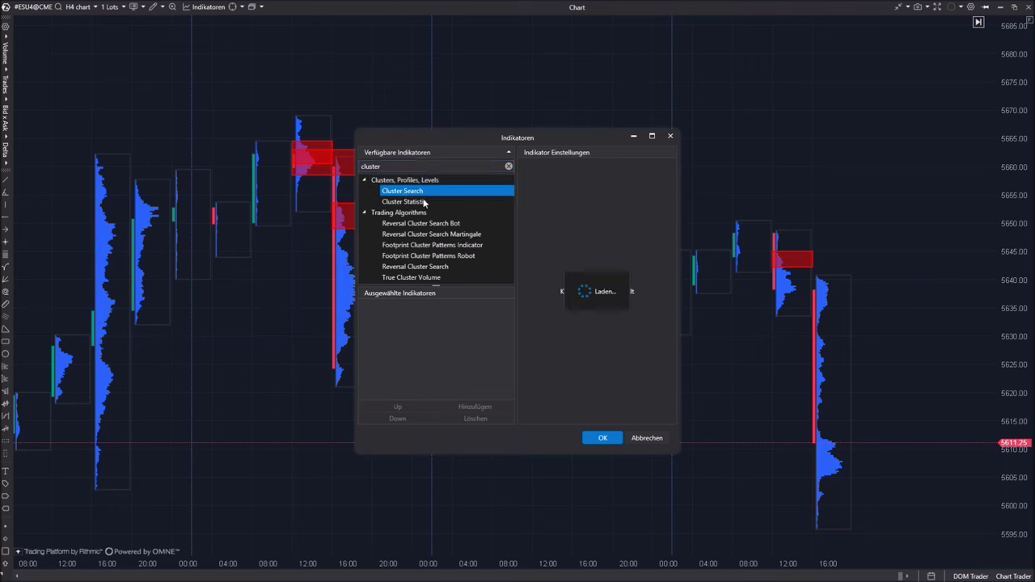
drag(441, 130, 240, 133)
drag(477, 434, 639, 530)
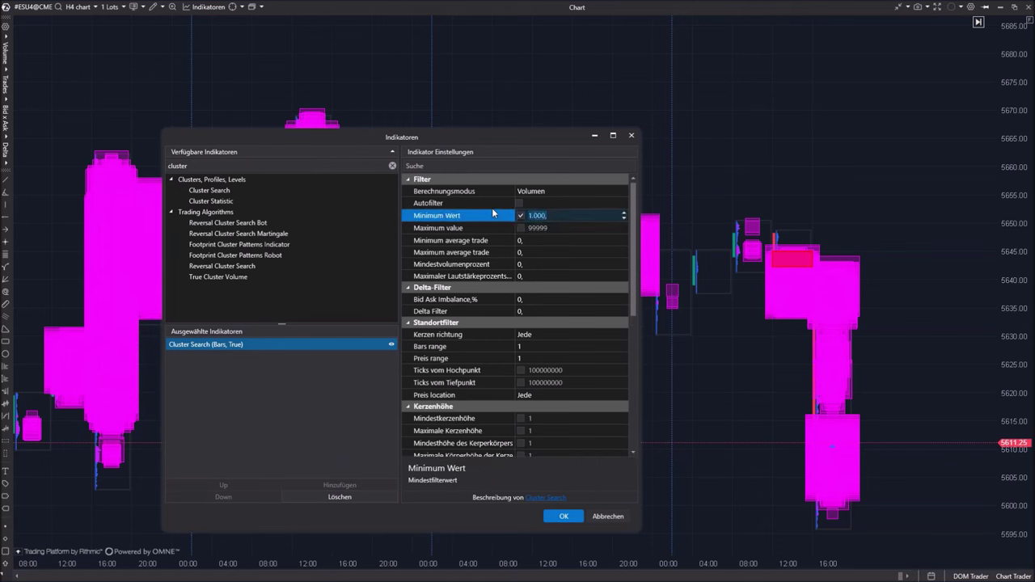
text(35000)
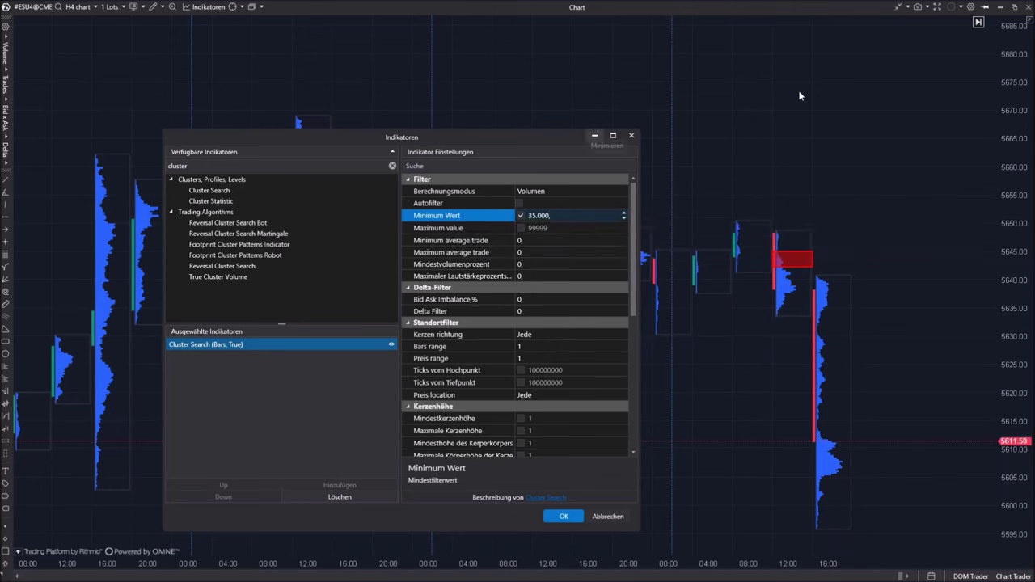
Adjust the price range (Preis range) in the Cluster Search location filter and apply the indicator to the H4 chart
drag(467, 132, 518, 145)
scroll(493, 359, down, 2)
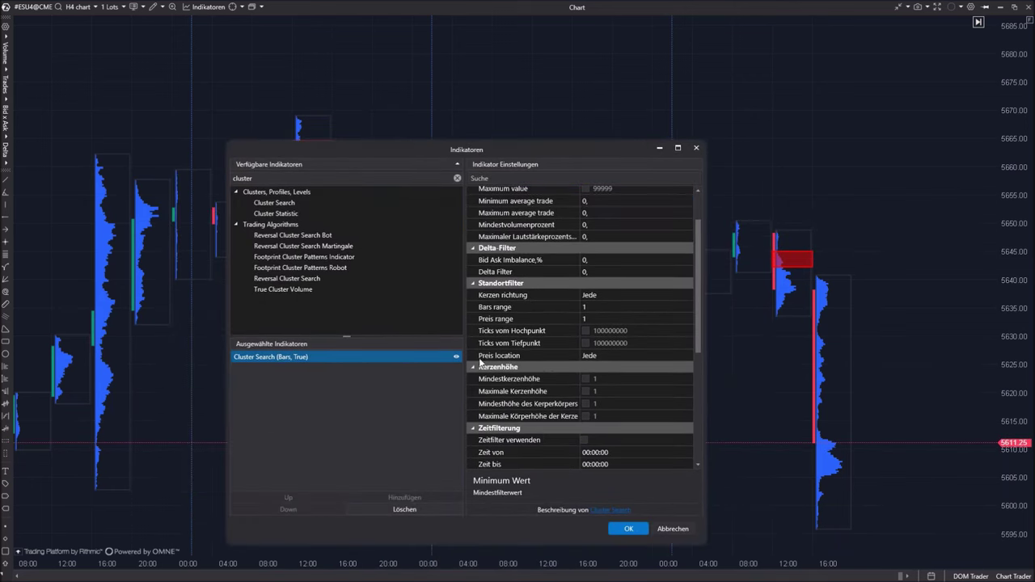
click(591, 319)
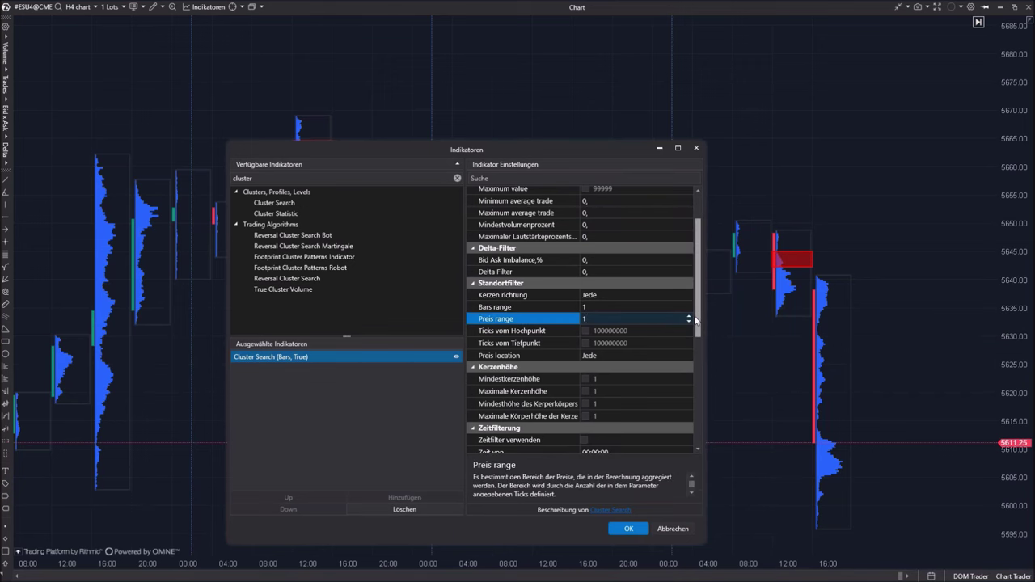
click(629, 529)
Examine the clusters marked by Cluster Search on the H4 candles from 28 August back to 19 August
scroll(437, 390, down, 5)
scroll(500, 391, up, 5)
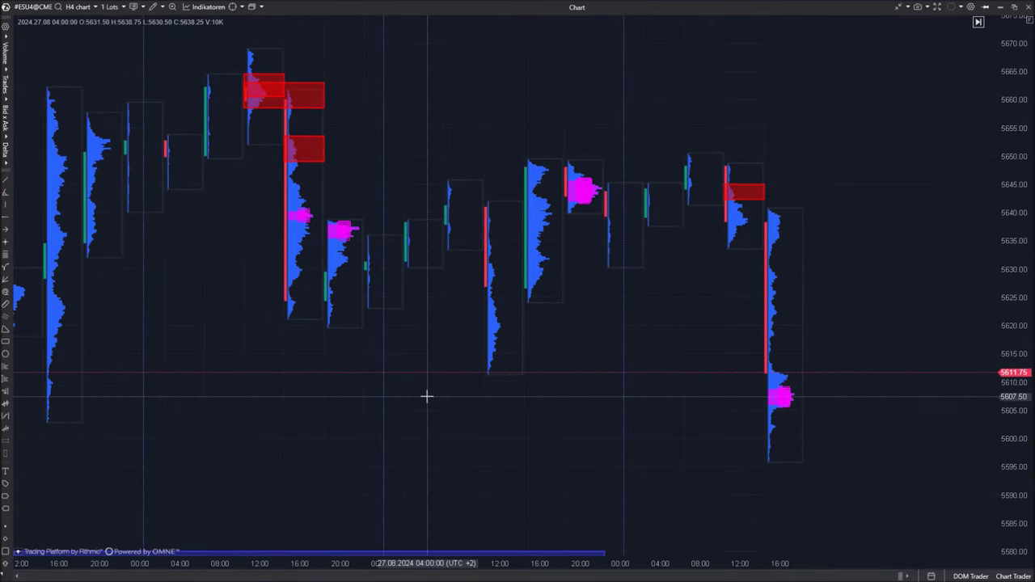
scroll(397, 392, up, 15)
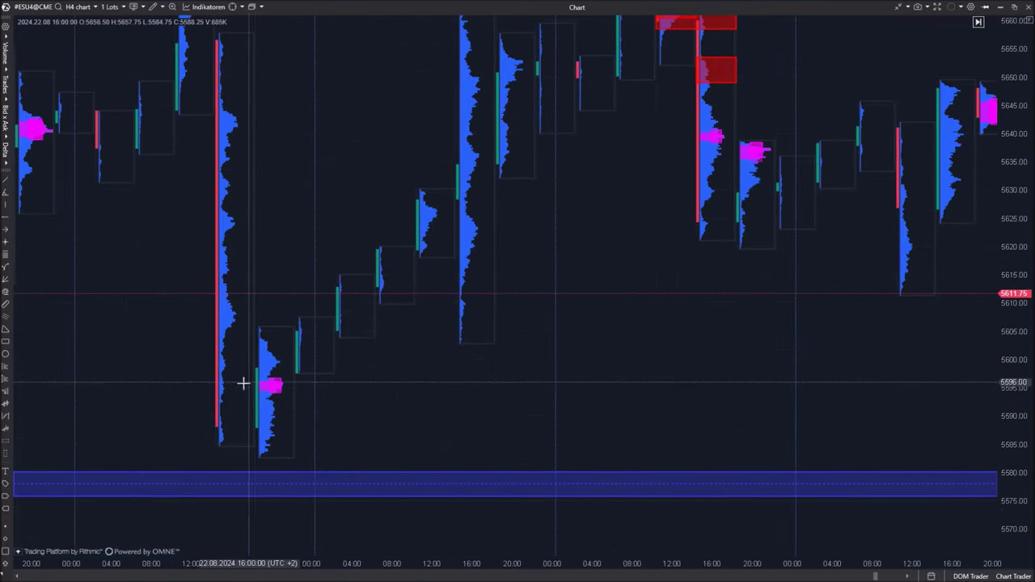
drag(647, 282, 848, 411)
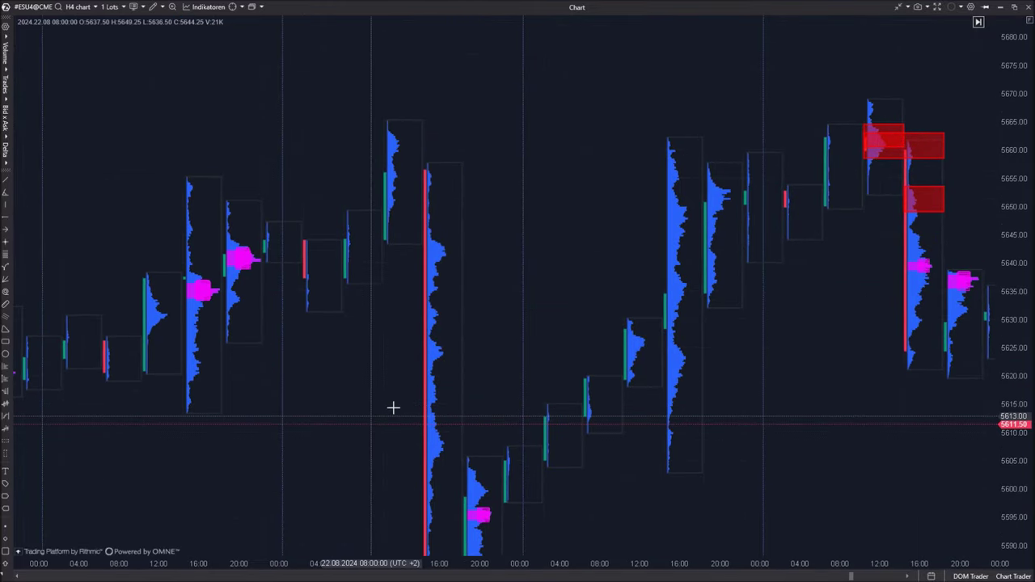
drag(173, 329, 227, 323)
scroll(225, 322, up, 10)
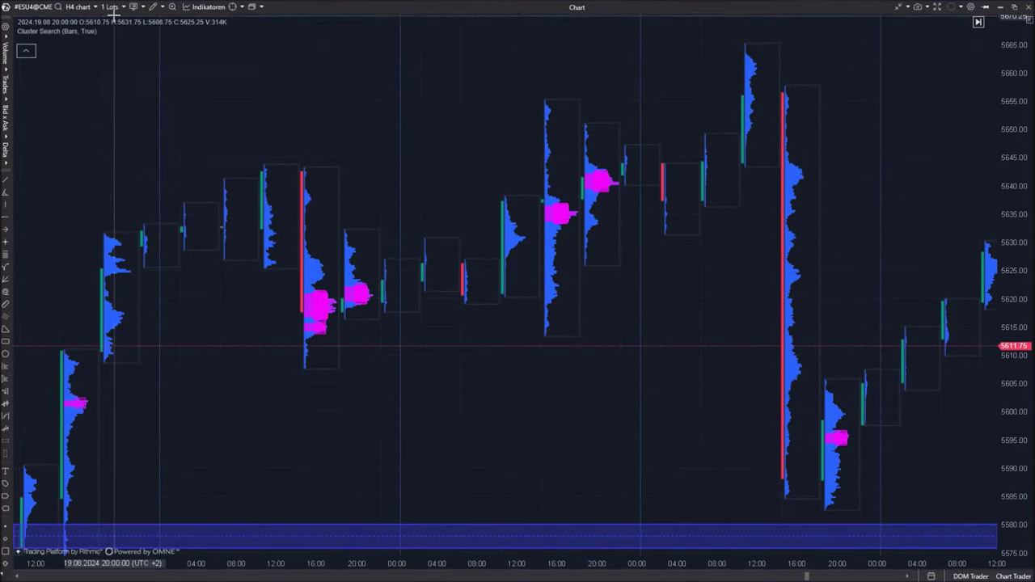
Change the Visual Mode of the Cluster Search indicator and apply it to the H4 chart
right_click(332, 395)
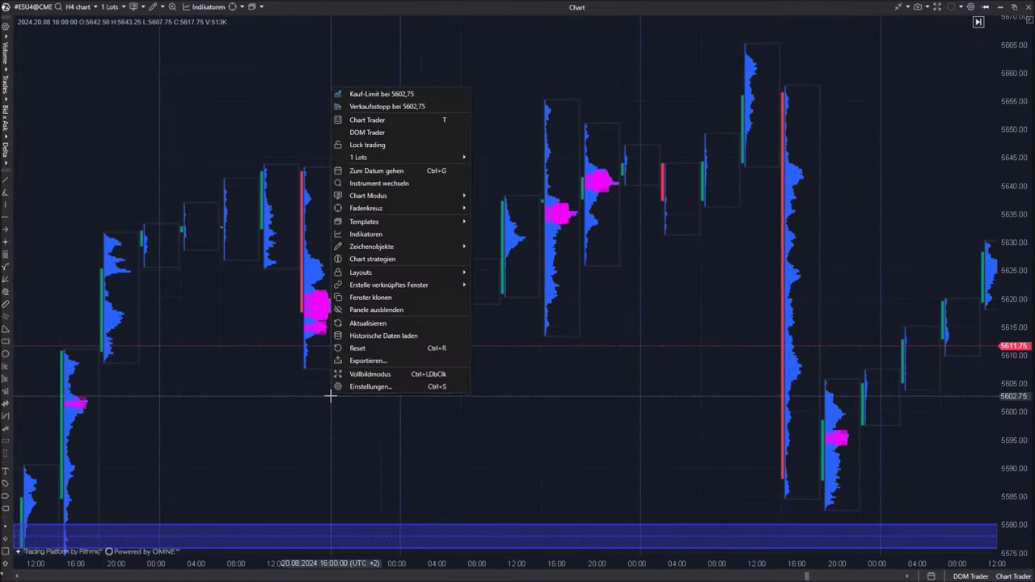
click(358, 235)
click(396, 308)
scroll(606, 309, down, 10)
click(610, 255)
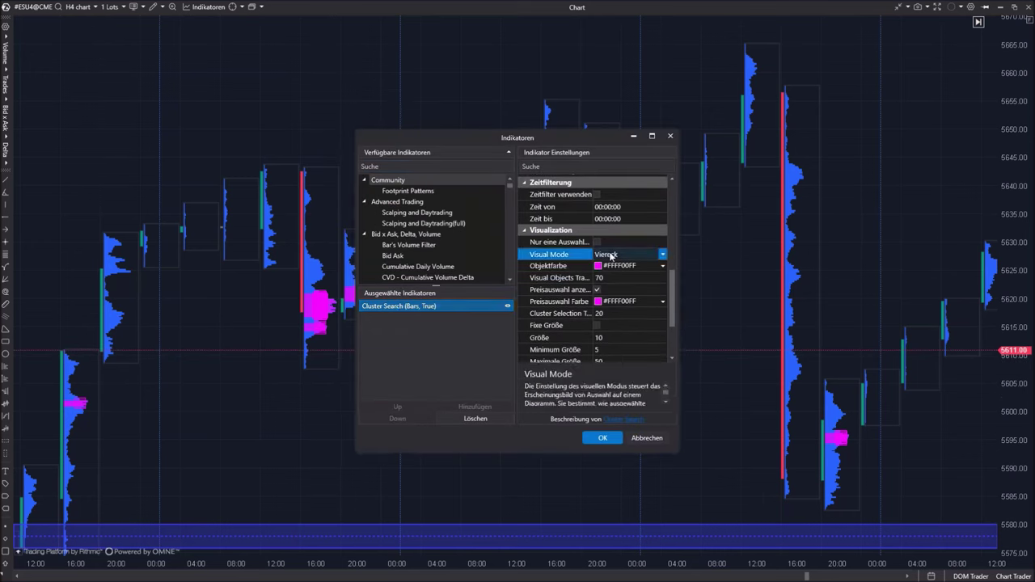
click(600, 438)
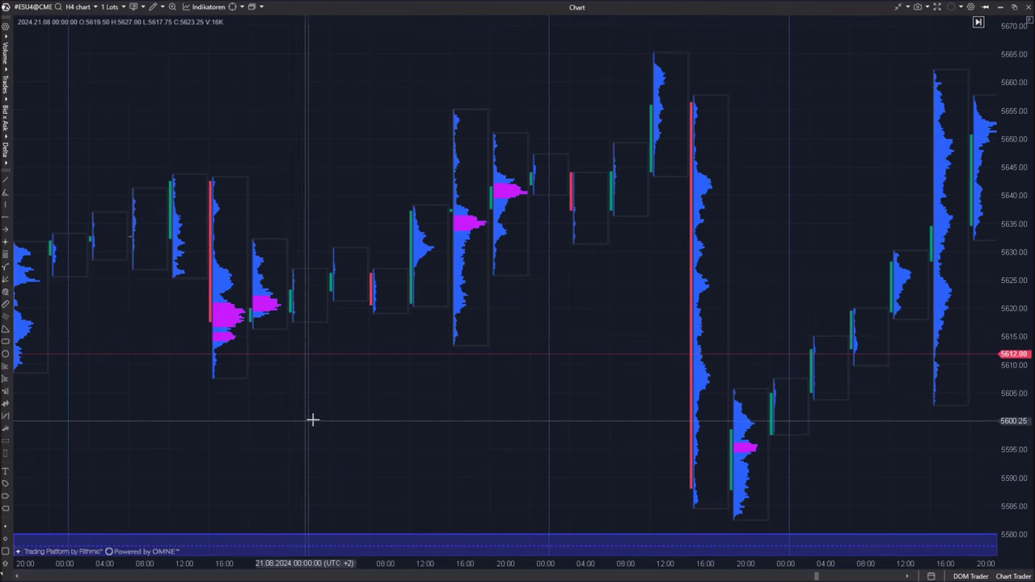
Draw a rectangle zone from about 5449 to 5451.5 over the lower marked cluster of the 13 August 20:00 candle, extending to 14 August 20:00
drag(222, 438, 490, 373)
scroll(421, 396, up, 20)
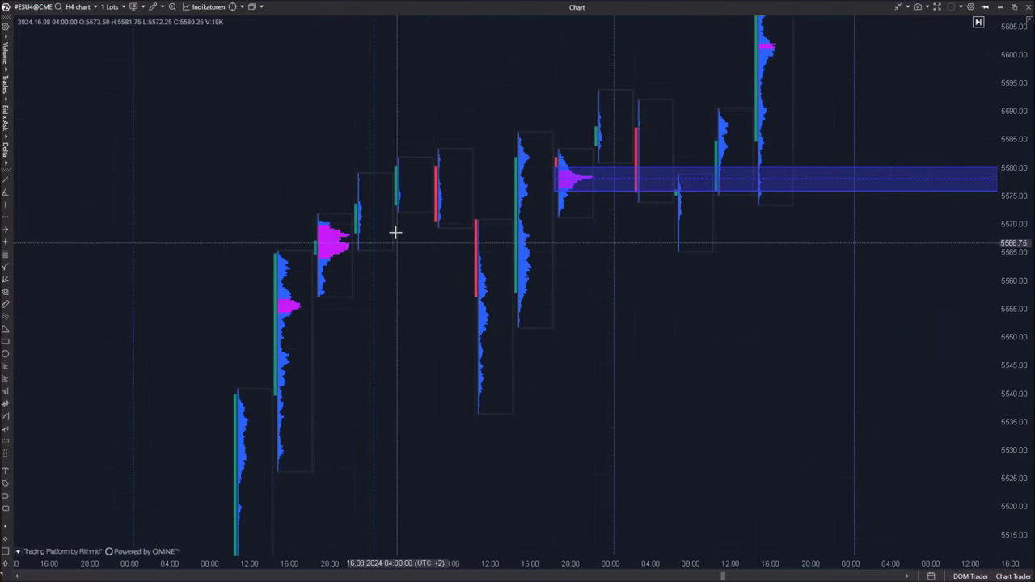
mouse_move(351, 364)
mouse_down()
mouse_move(381, 337)
mouse_move(432, 221)
mouse_move(350, 351)
mouse_up()
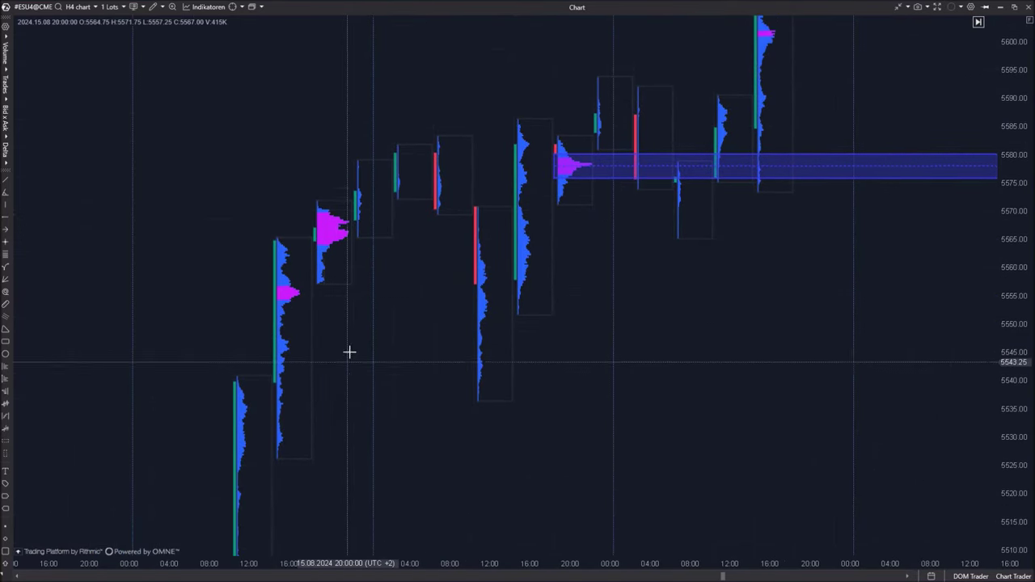
scroll(675, 340, down, 10)
scroll(466, 418, up, 11)
scroll(454, 428, up, 10)
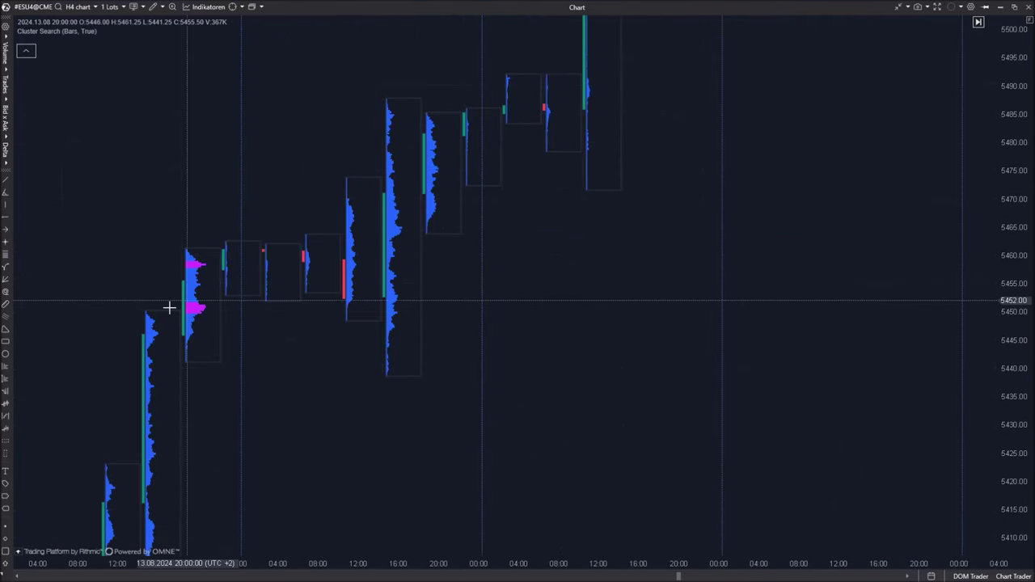
scroll(557, 365, down, 3)
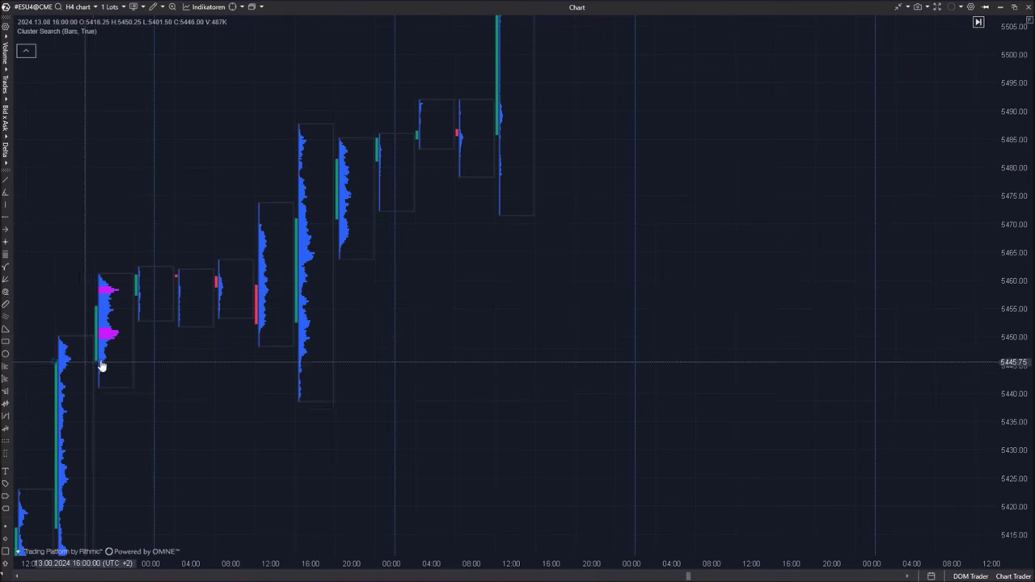
drag(124, 344, 368, 346)
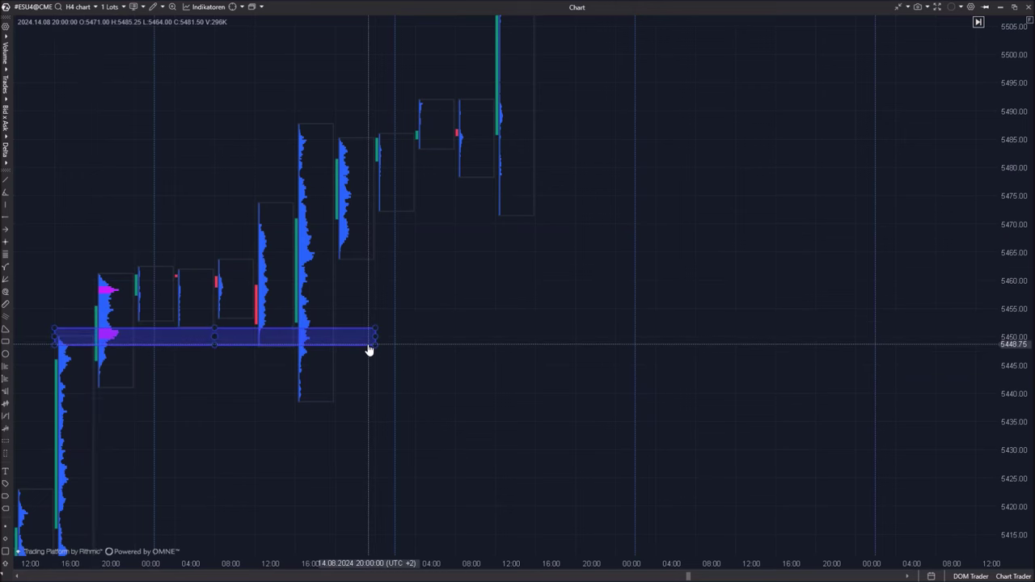
click(263, 332)
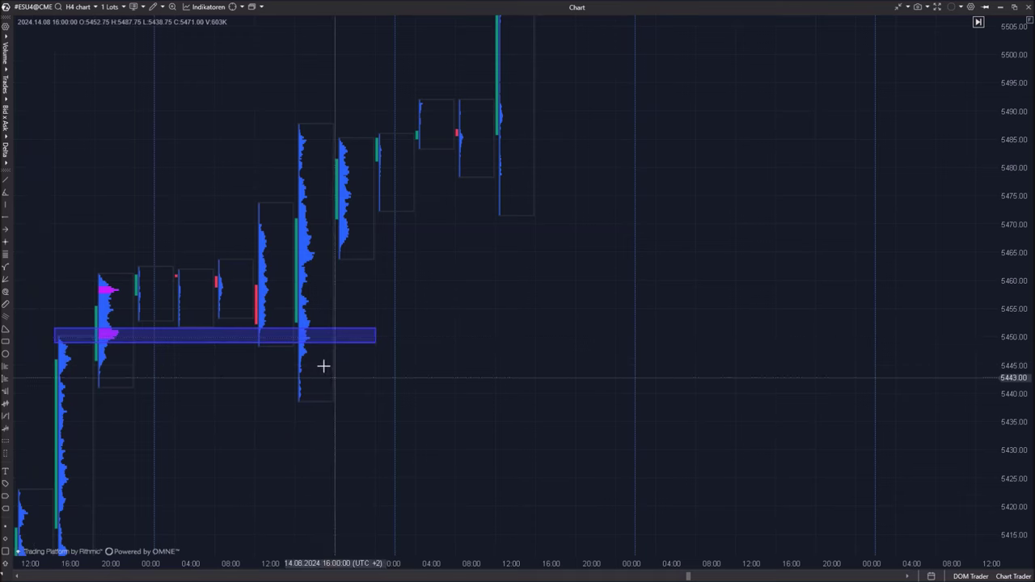
Draw a rectangle zone from about 5612 to 5621 over the marked clusters of the 20 August 16:00 candle, extending past the 21 August low
drag(697, 224, 467, 471)
drag(561, 404, 350, 534)
scroll(356, 215, down, 12)
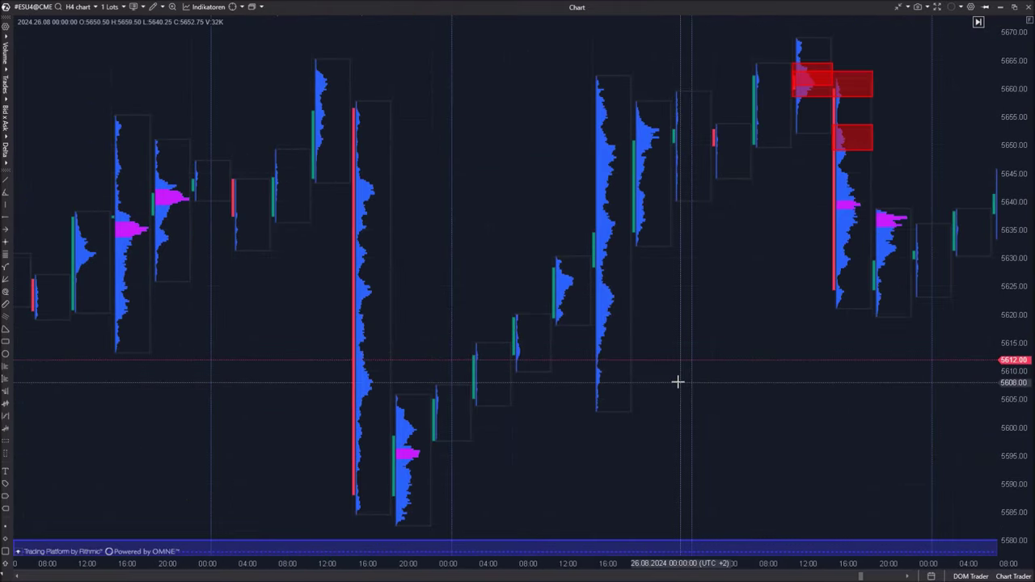
scroll(419, 306, up, 8)
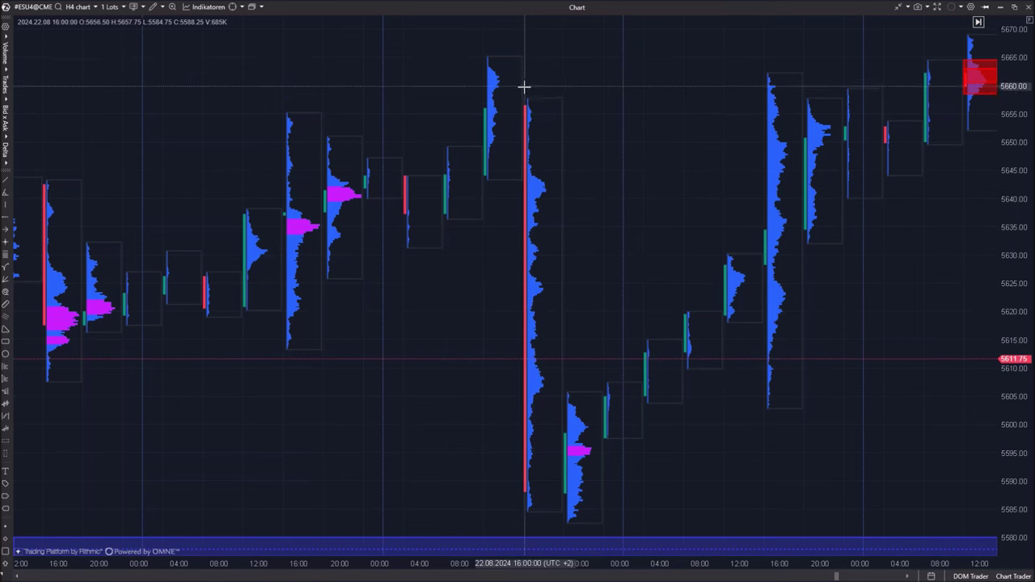
scroll(316, 184, up, 1)
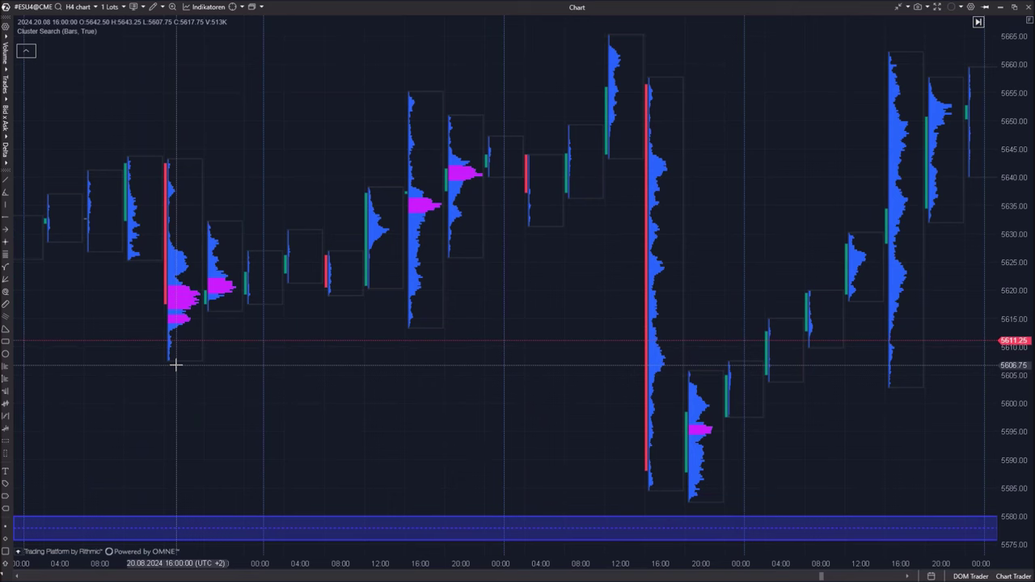
drag(178, 364, 415, 395)
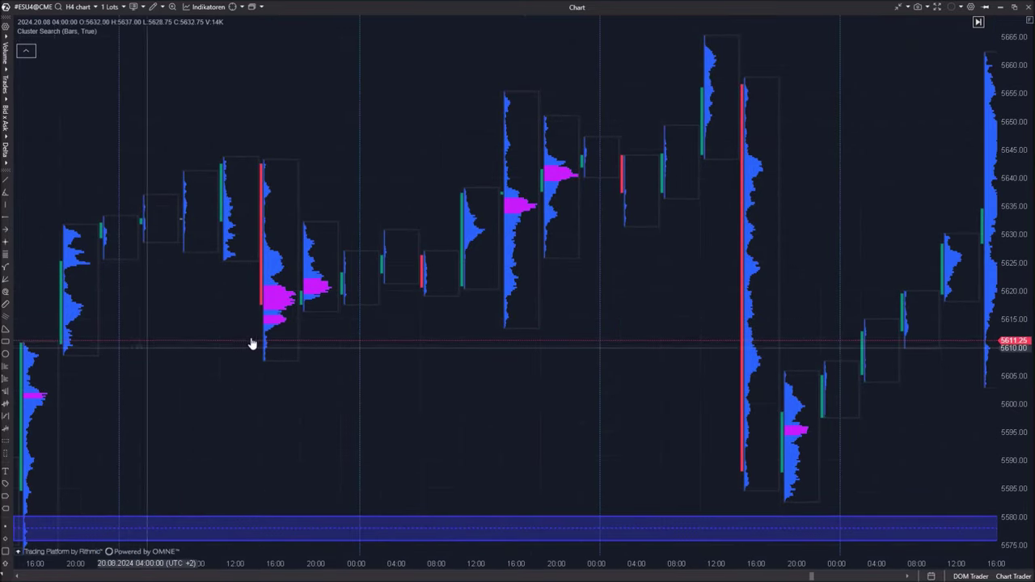
mouse_move(262, 284)
mouse_down()
mouse_move(393, 327)
mouse_move(582, 334)
mouse_up()
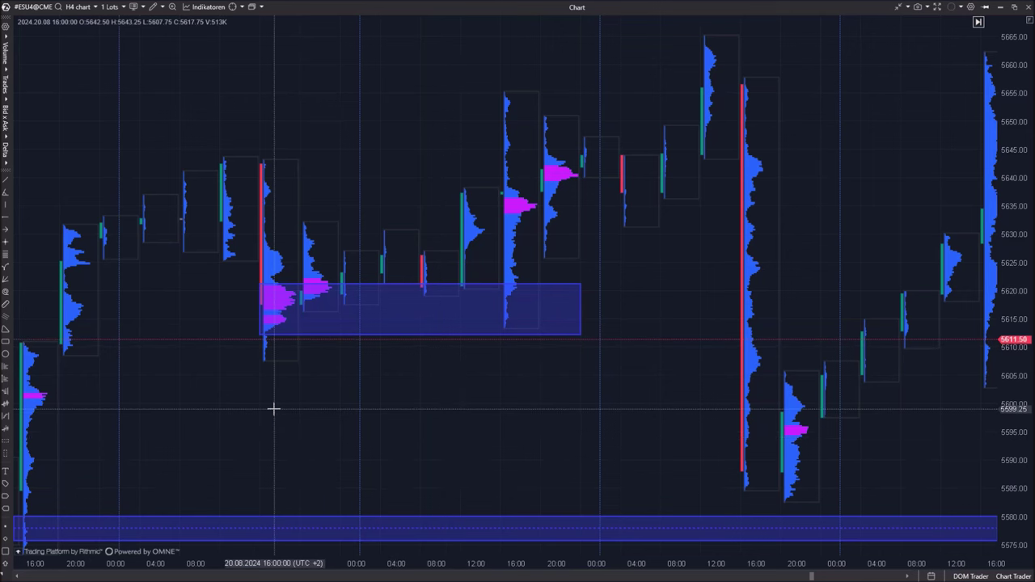
Examine the marked clusters and drawn zones on the H4 chart from 28 August back to 13 August
drag(526, 364, 166, 326)
drag(561, 401, 446, 410)
scroll(446, 410, down, 10)
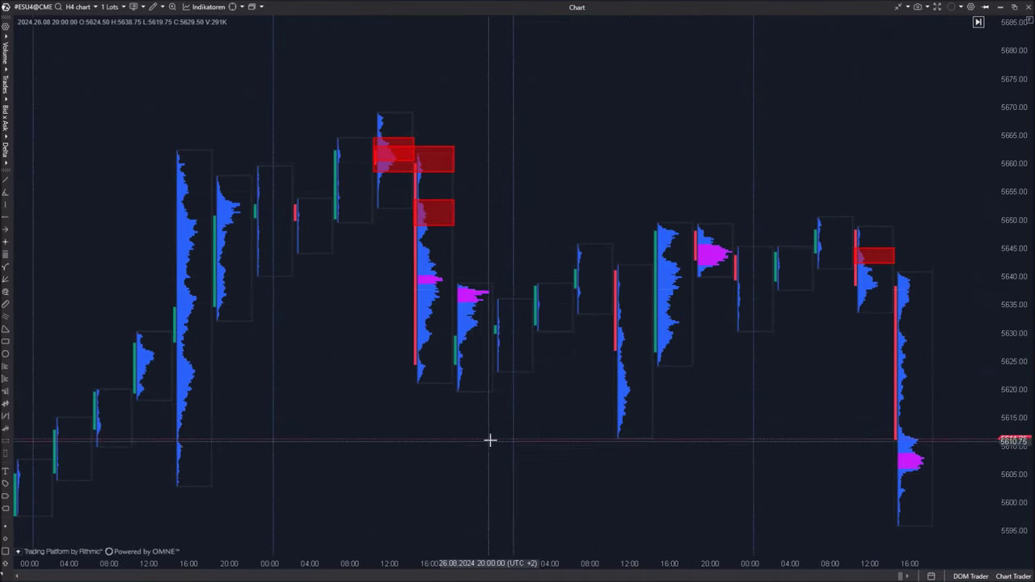
drag(687, 500, 468, 442)
drag(617, 478, 705, 498)
scroll(452, 420, up, 15)
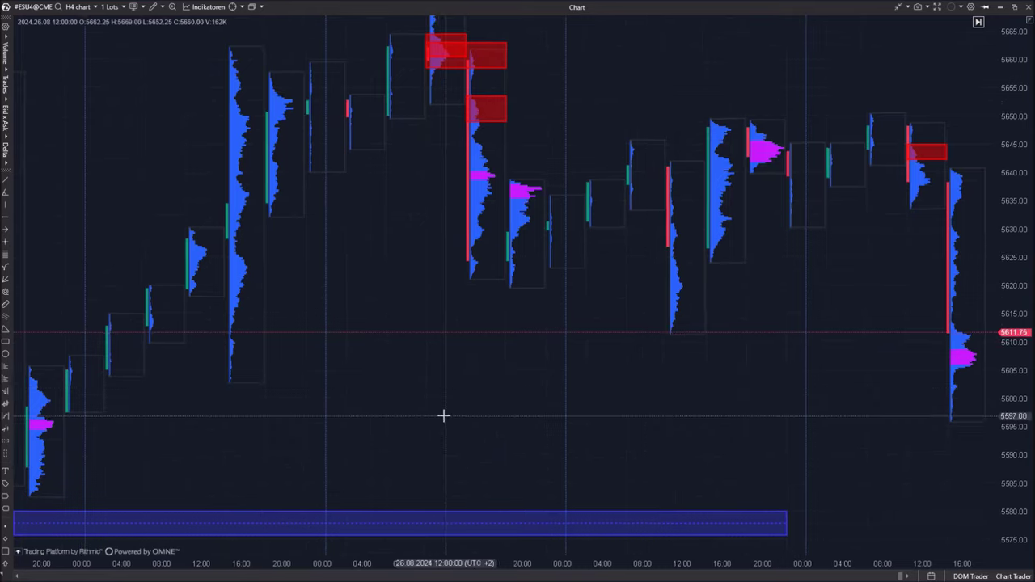
scroll(278, 450, up, 15)
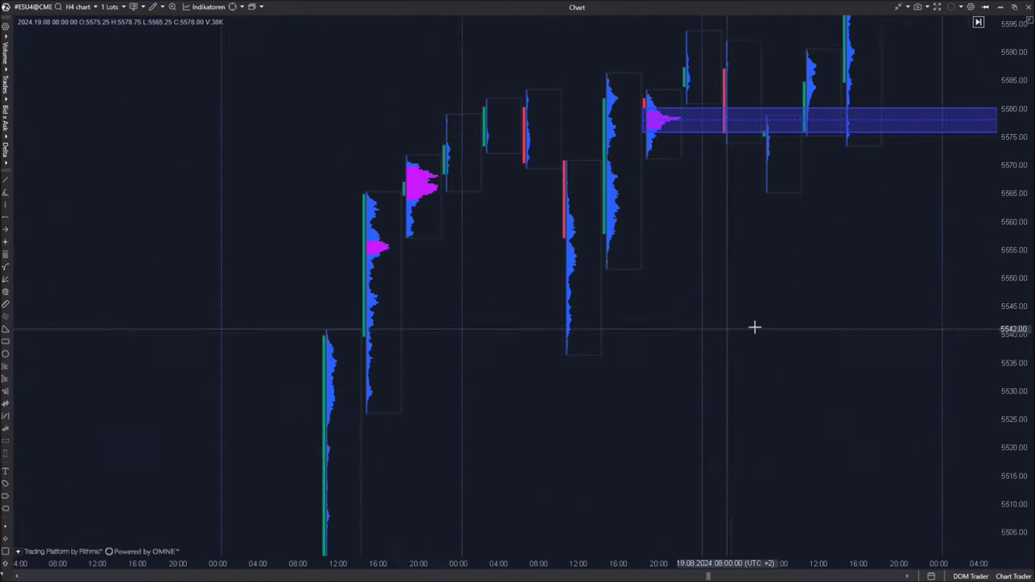
scroll(713, 211, up, 4)
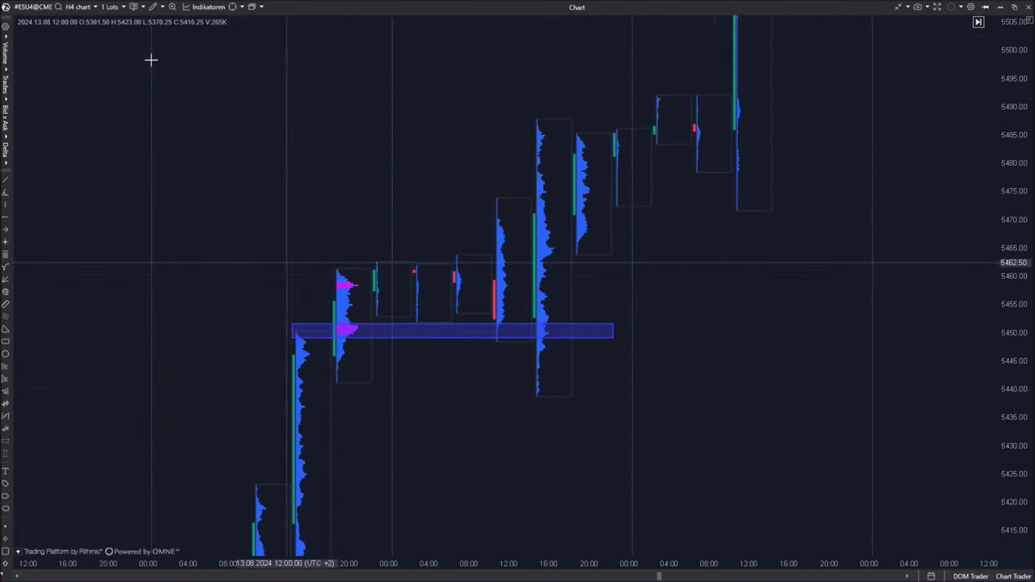
Switch the chart's instrument to #UBU4@CBOT and rescale it to show the blue zones with the August candles
click(29, 7)
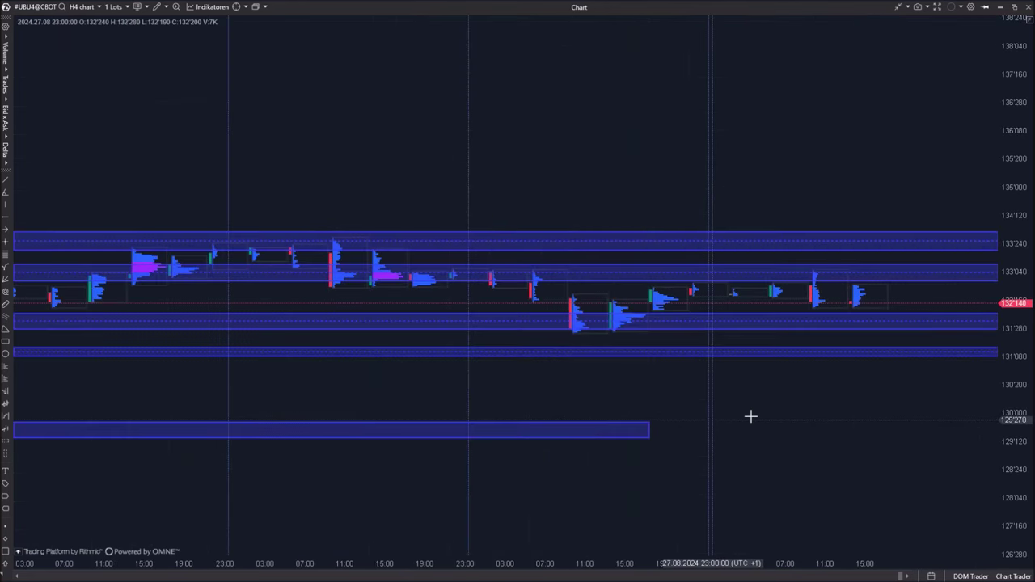
drag(1022, 463, 921, 7)
drag(999, 497, 999, 401)
drag(363, 562, 602, 562)
drag(542, 488, 496, 488)
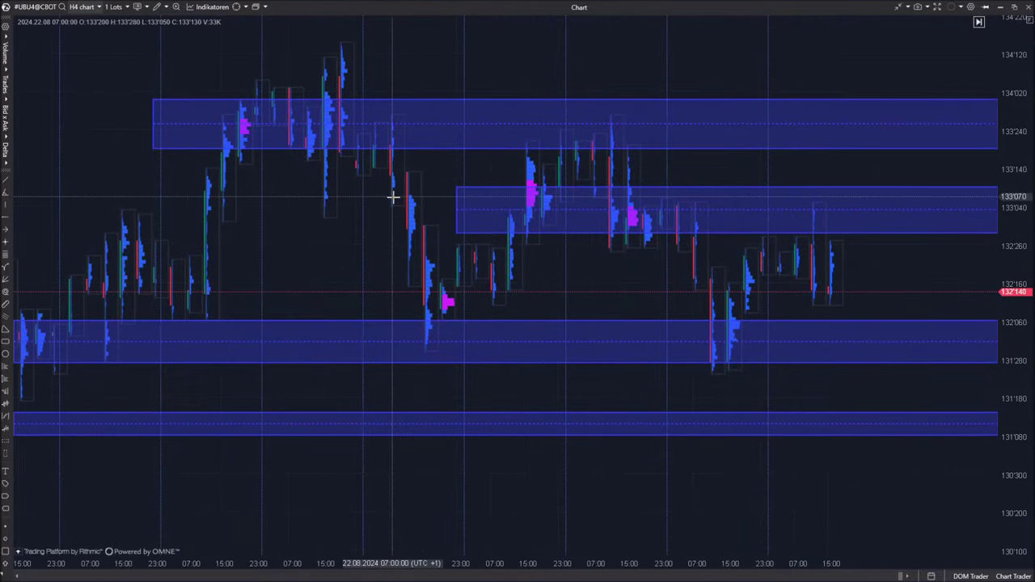
Switch the #UBU4@CBOT chart to the Daily timeframe and rescale it until the August cluster profiles and zones are readable
click(81, 6)
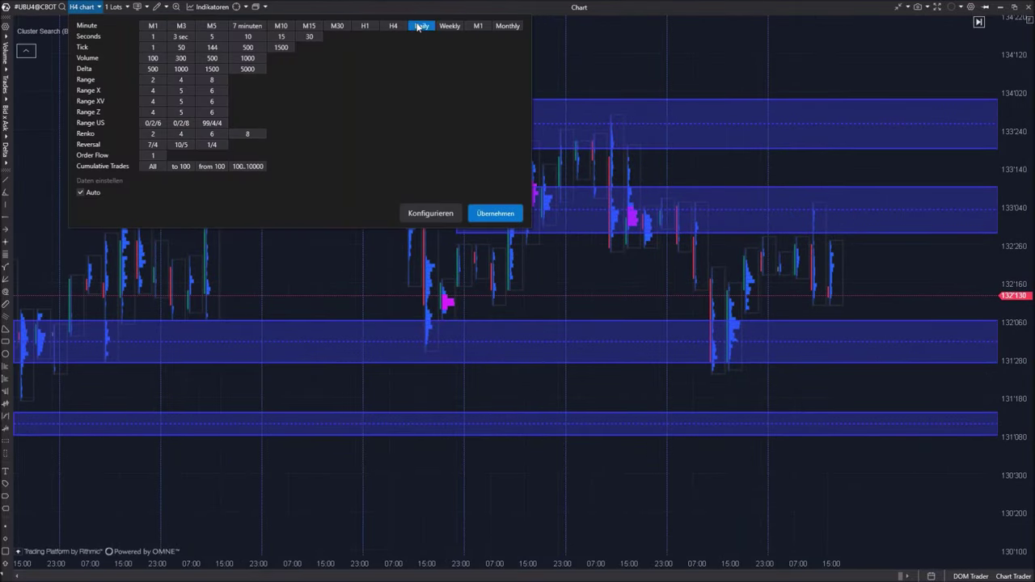
click(421, 26)
drag(529, 439, 218, 300)
drag(1018, 141, 986, 494)
drag(1014, 192, 1025, 356)
drag(782, 429, 751, 451)
drag(517, 565, 380, 564)
drag(632, 434, 694, 418)
drag(1003, 364, 995, 214)
Set the Cluster Search minimum value (Minimum Wert) to 66,000 for the daily chart
right_click(408, 446)
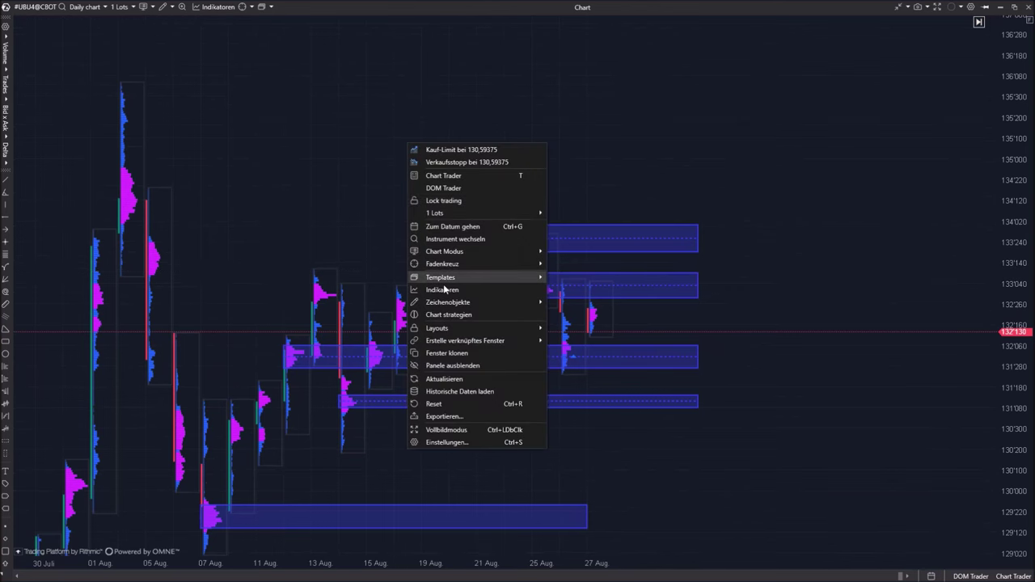
click(443, 290)
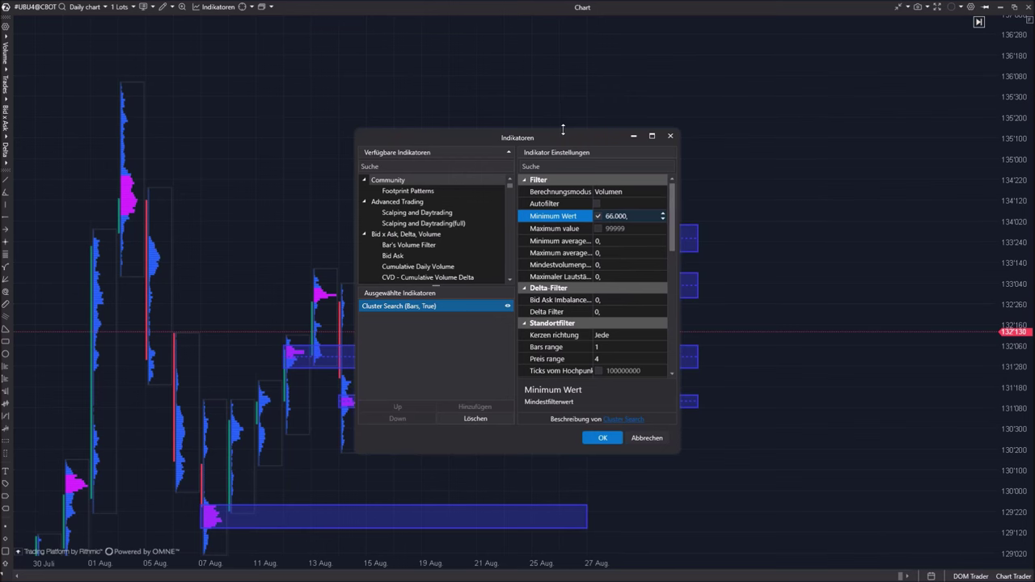
drag(553, 137, 573, 287)
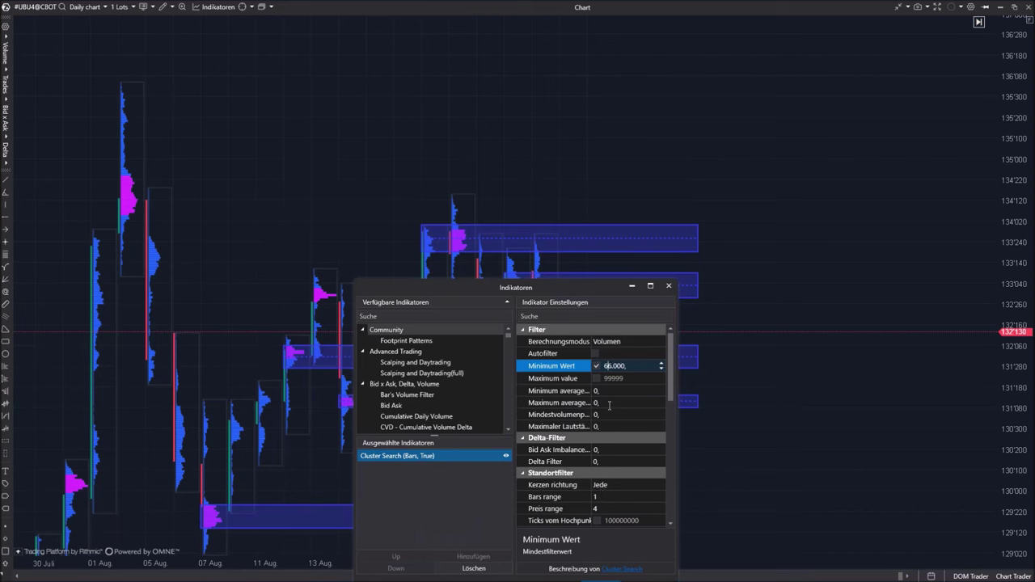
click(671, 287)
Examine how the marked daily clusters line up with the blue zones between 7 and 27 August
drag(665, 469, 524, 557)
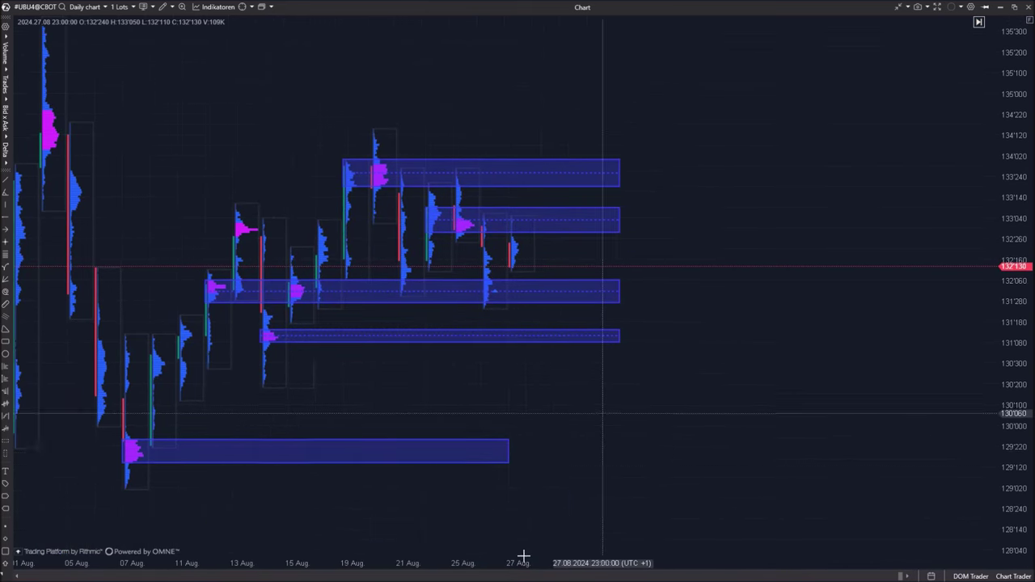
drag(644, 408, 607, 437)
drag(1001, 409, 1001, 252)
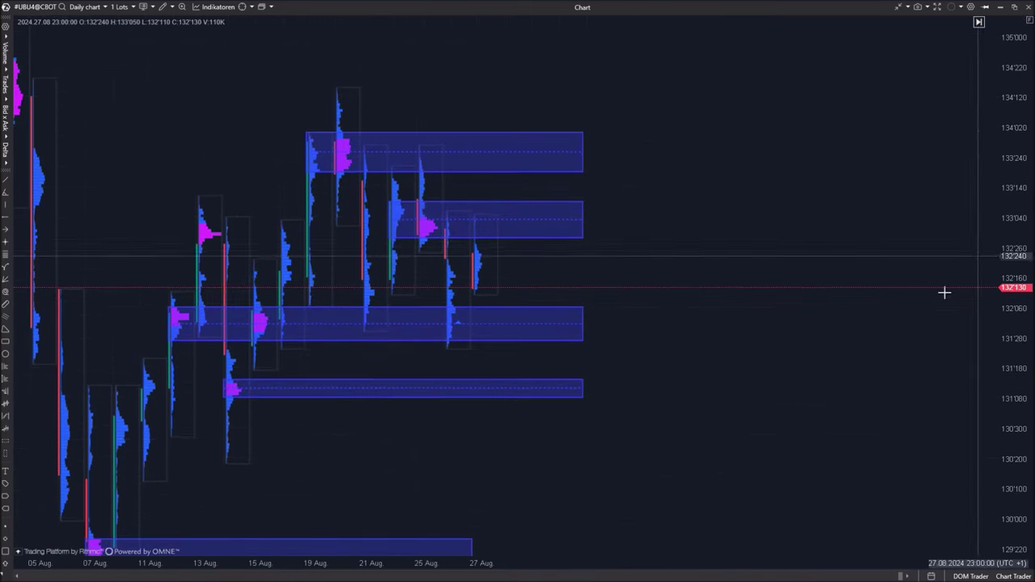
drag(801, 461, 848, 479)
drag(558, 565, 364, 564)
drag(463, 470, 603, 458)
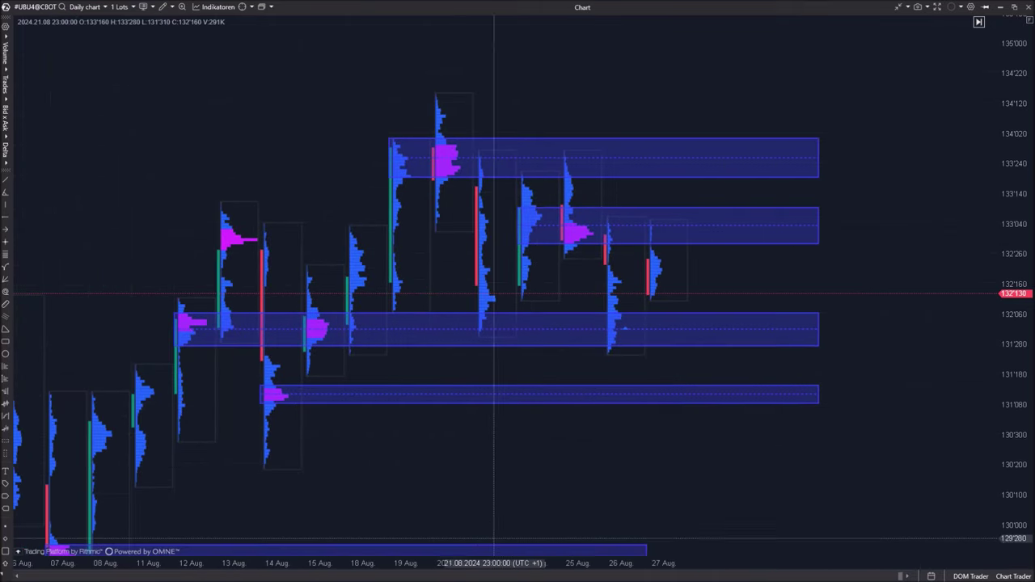
drag(494, 538, 494, 478)
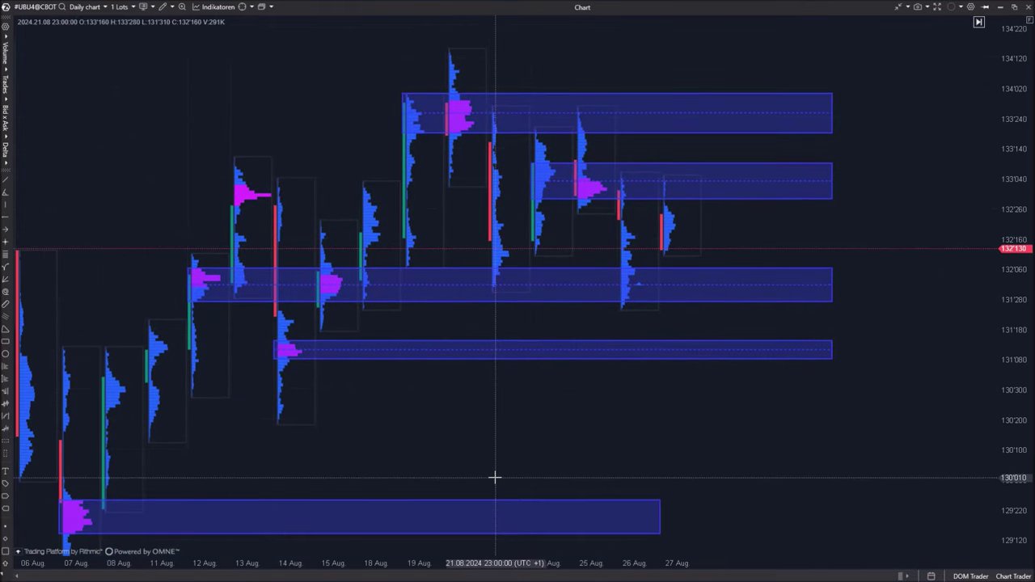
drag(549, 418, 444, 464)
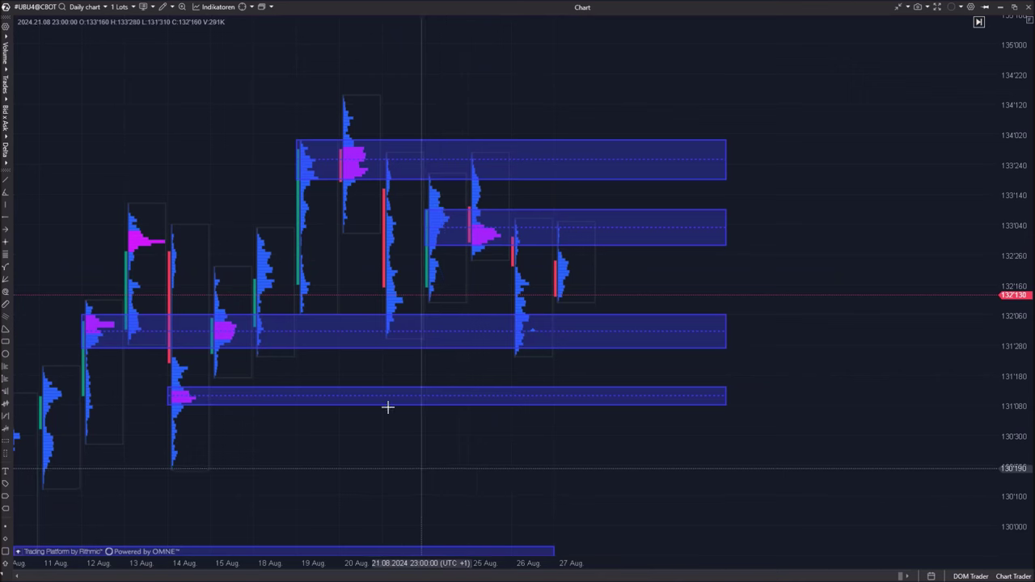
Draw a blue zone rectangle over the highlighted 4 August volume cluster, extending it to about 8 August
click(347, 139)
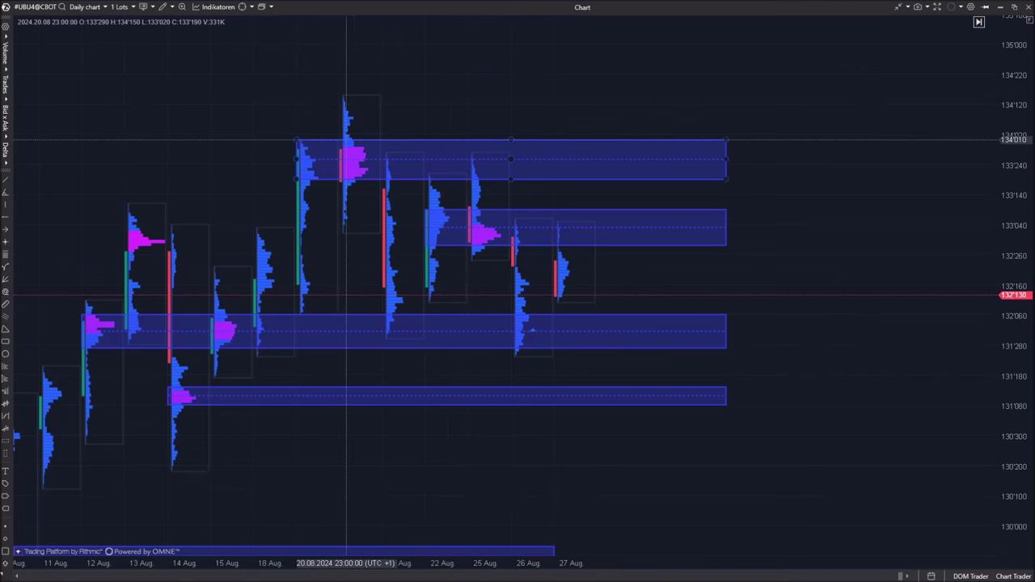
drag(312, 434, 346, 428)
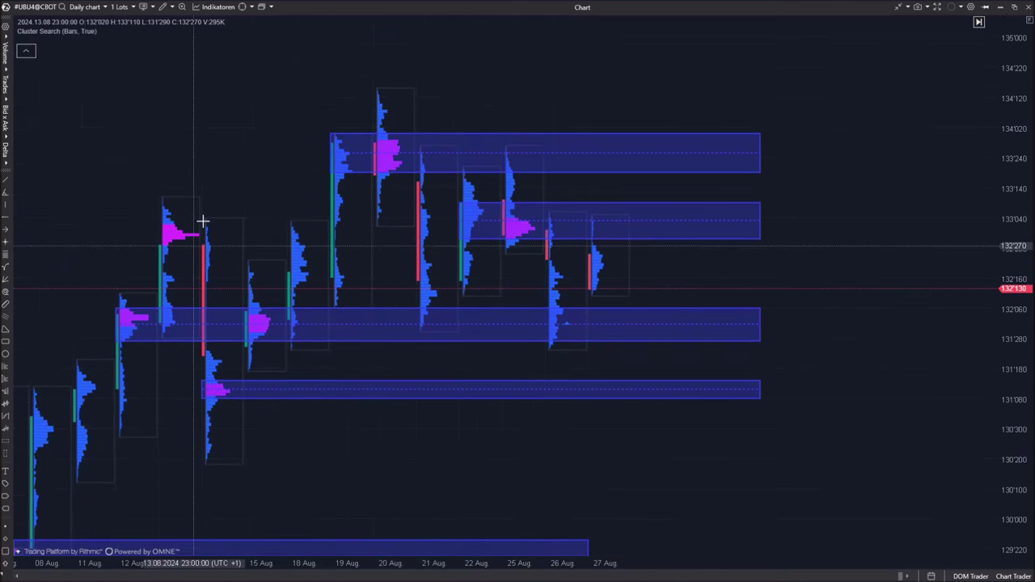
scroll(436, 473, down, 1)
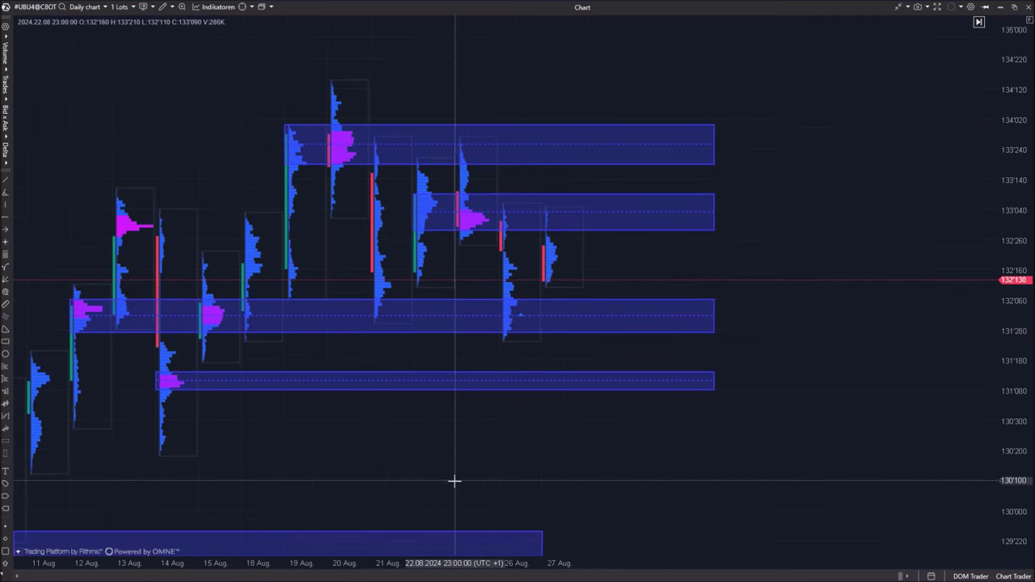
drag(424, 455, 350, 462)
drag(119, 490, 596, 328)
drag(591, 451, 720, 532)
drag(533, 214, 442, 198)
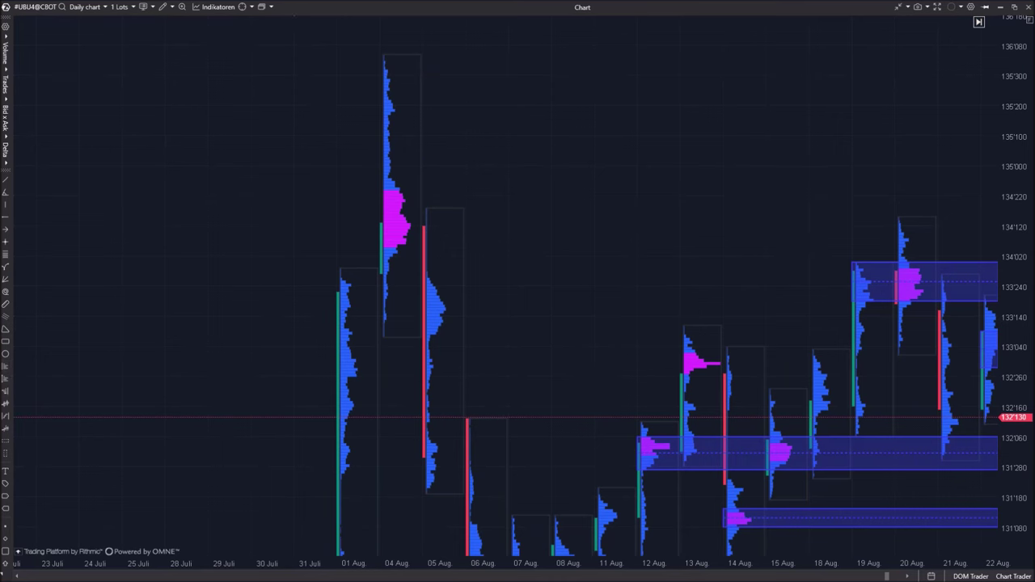
mouse_move(382, 188)
mouse_down()
mouse_move(549, 235)
mouse_move(566, 254)
mouse_up()
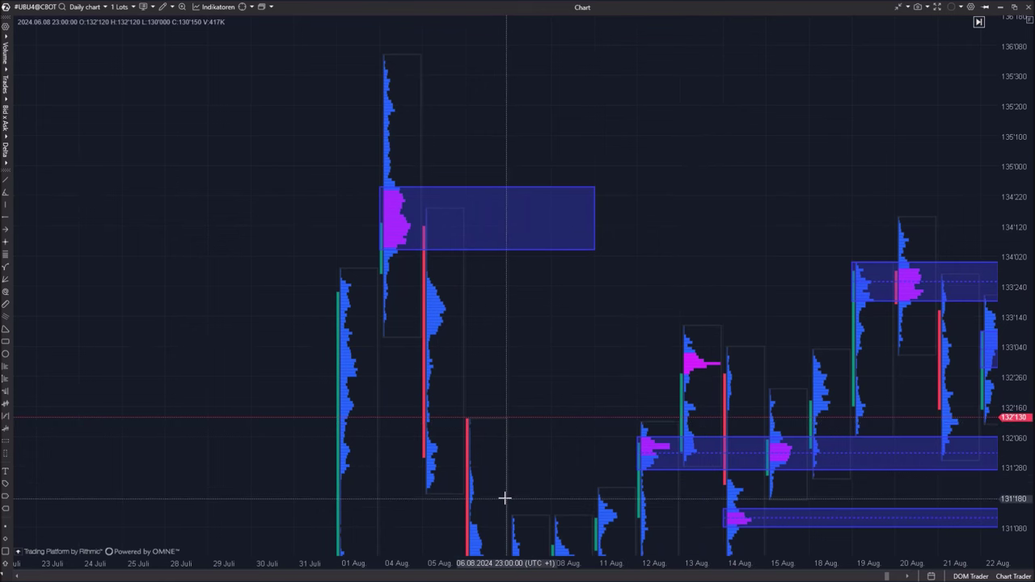
Raise the lower edge of the blue zone that starts at 12 August to about 131'300
drag(586, 390, 566, 115)
drag(567, 419, 436, 362)
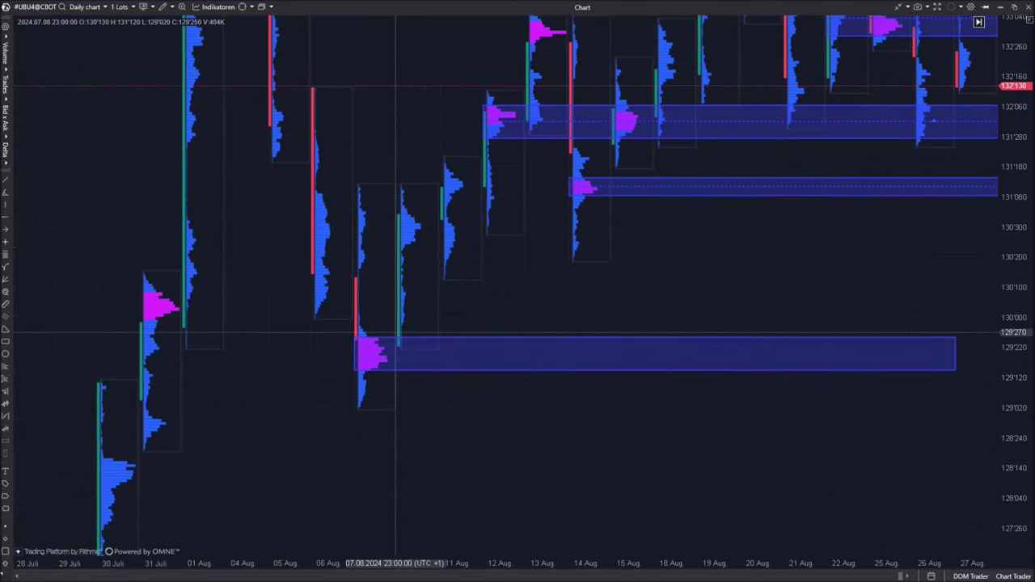
drag(596, 282, 413, 375)
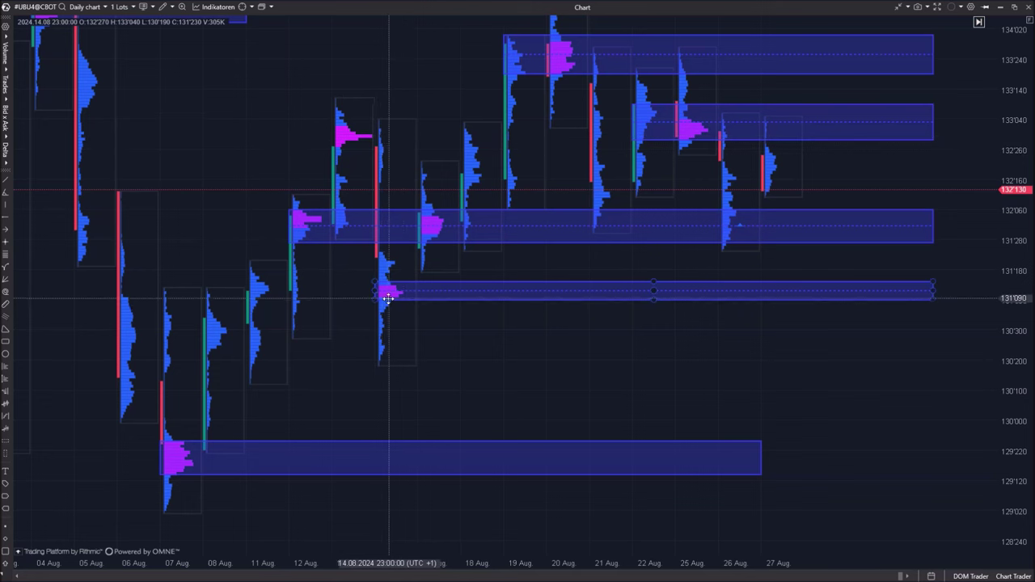
drag(609, 390, 487, 435)
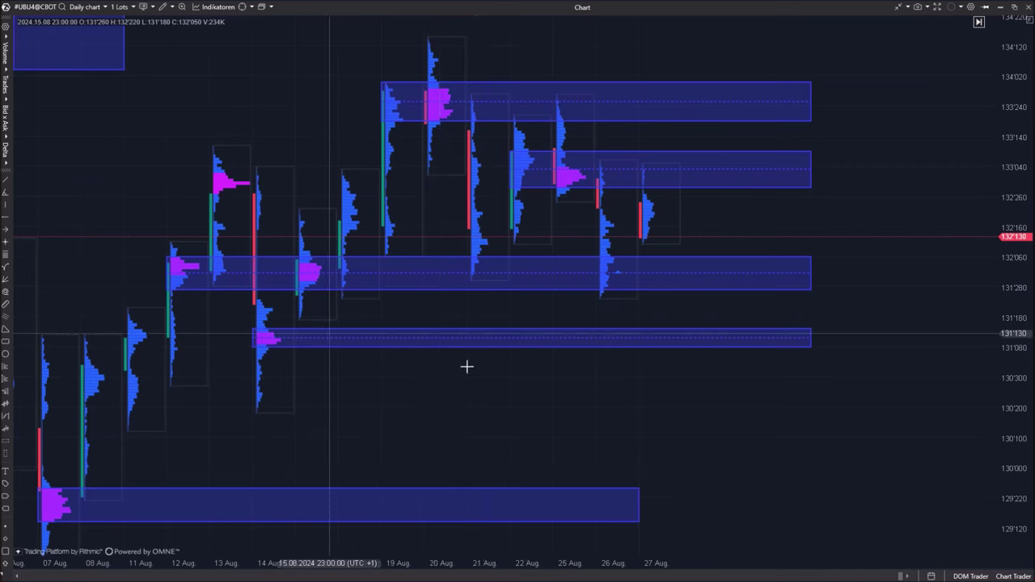
drag(419, 393, 372, 421)
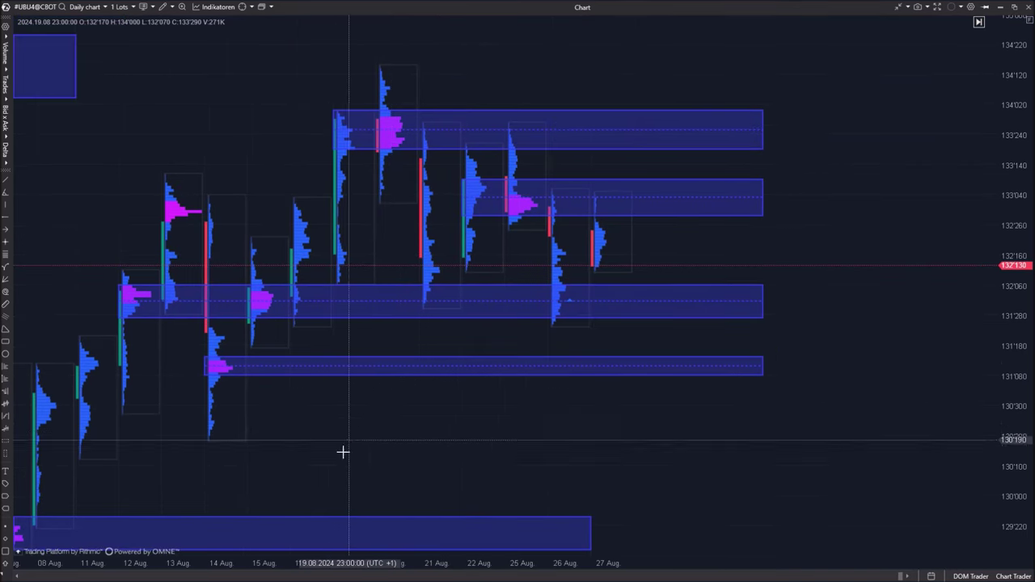
click(268, 299)
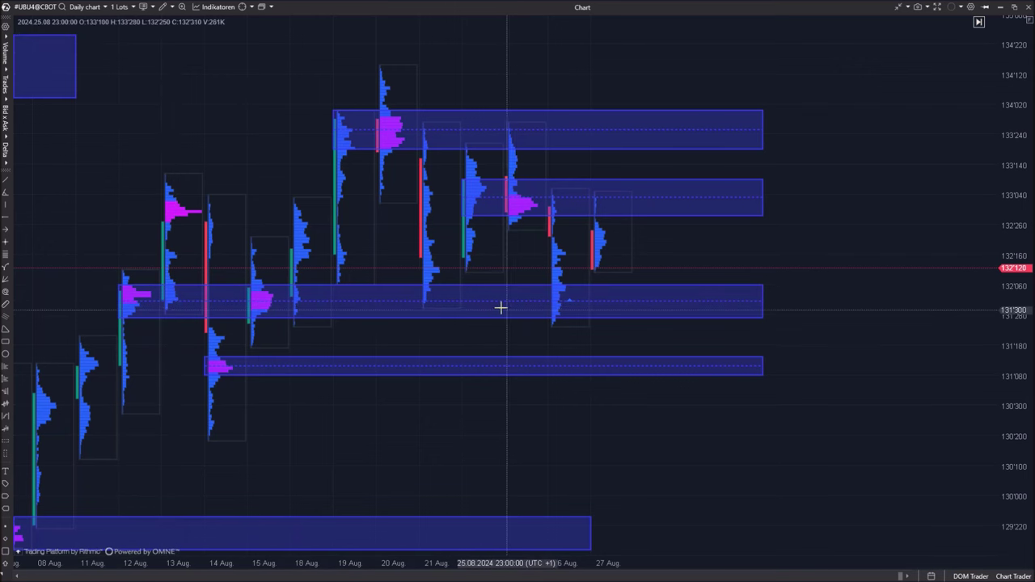
drag(440, 317, 440, 310)
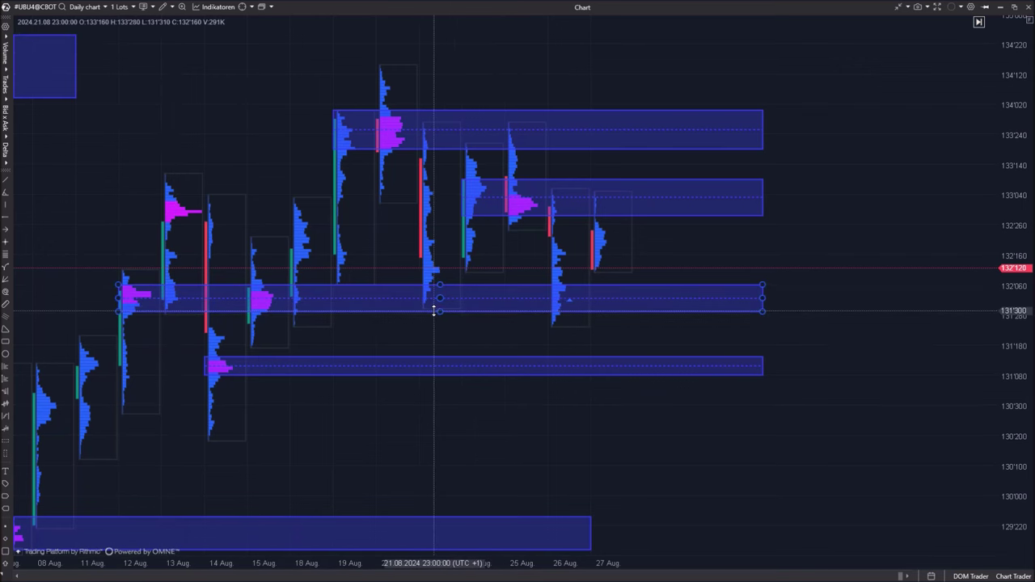
Draw a zone rectangle over the highlighted 13 August cluster up to 19 August and lower its upper edge to about 133'040
drag(355, 359, 307, 377)
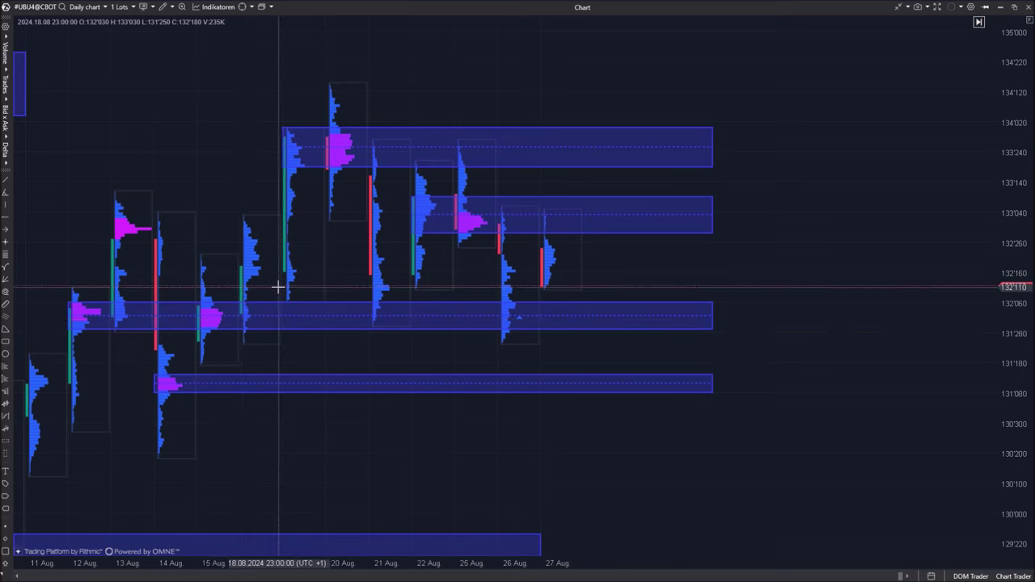
drag(381, 385, 274, 398)
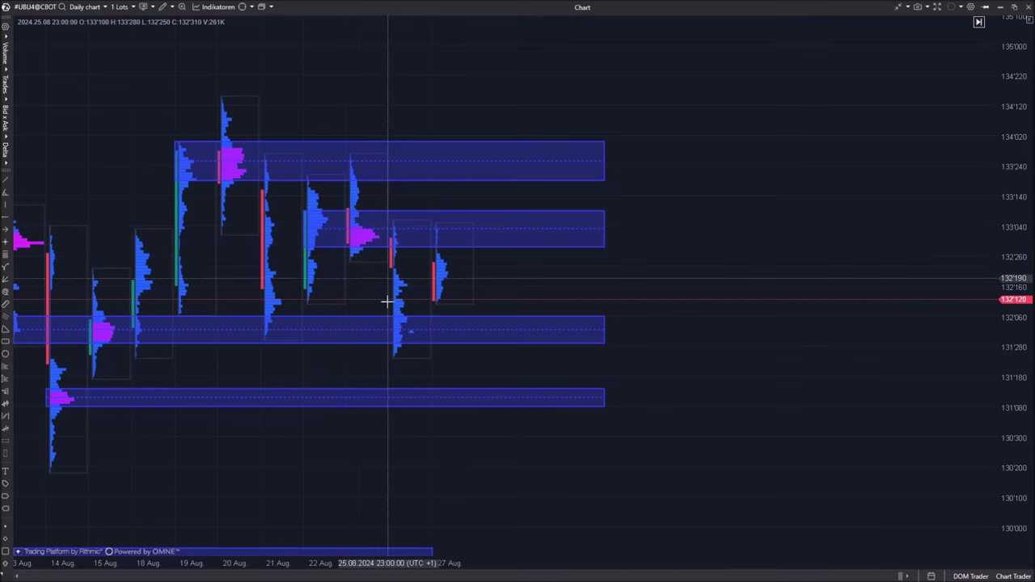
drag(250, 365, 366, 358)
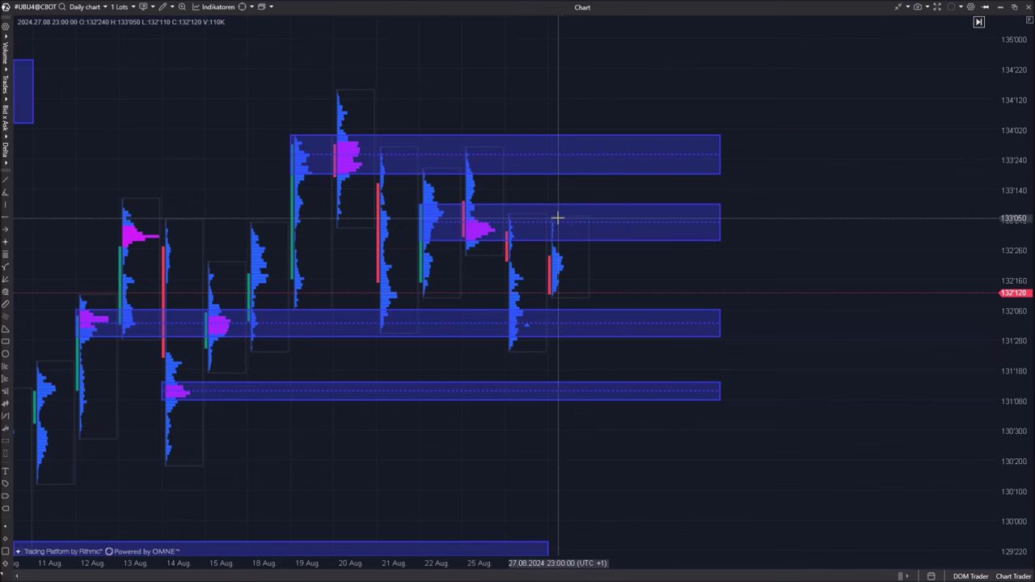
drag(591, 346, 586, 350)
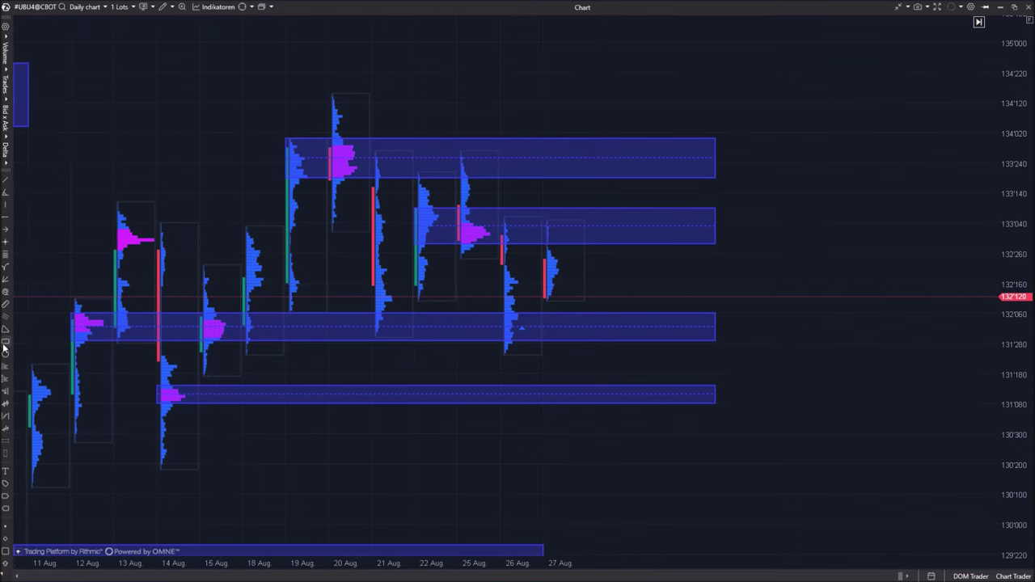
drag(118, 252, 284, 215)
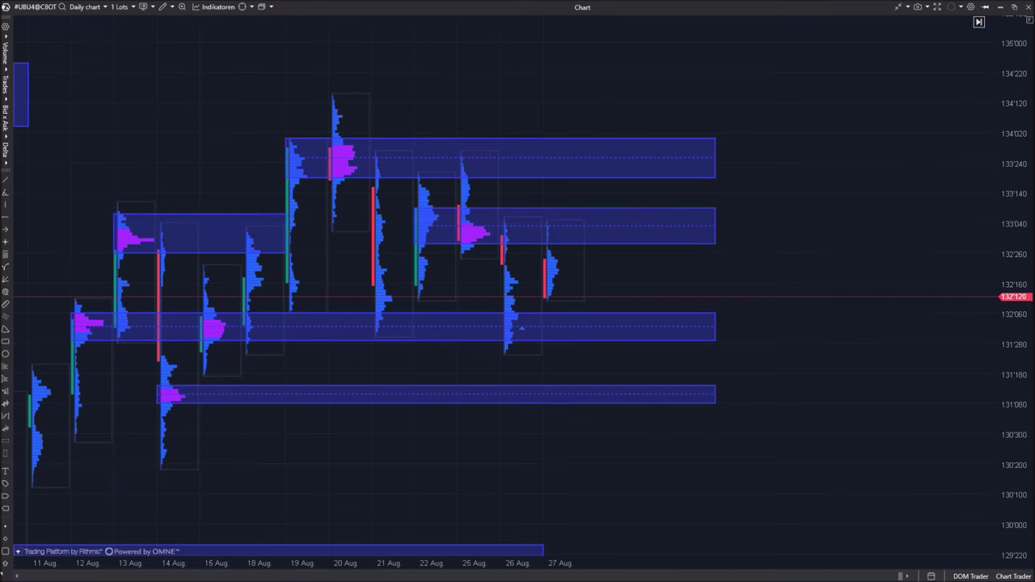
drag(199, 217, 199, 226)
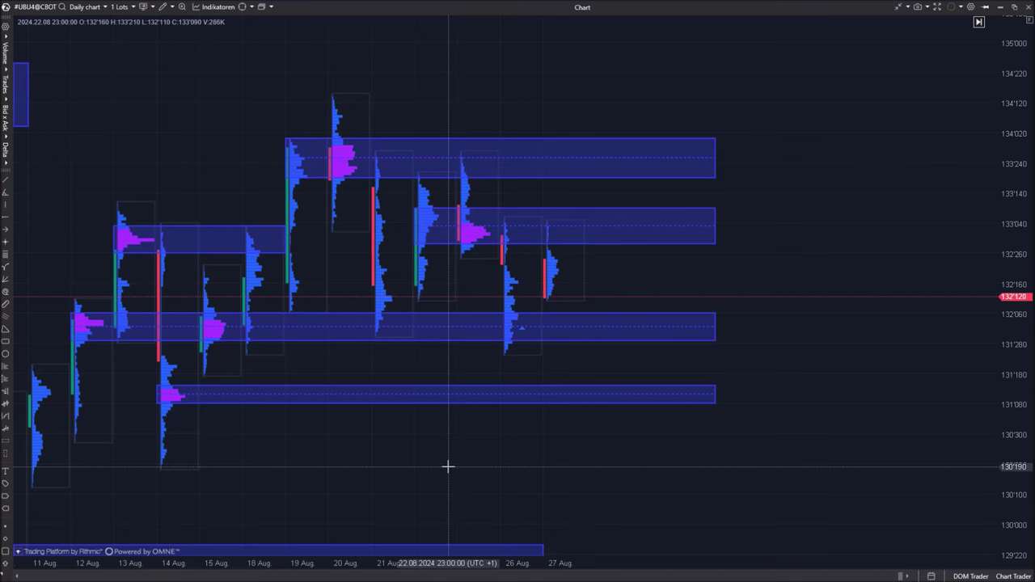
Search the indicators for "max" and add the Maximum Levels indicator to the chart three times
drag(376, 485, 466, 425)
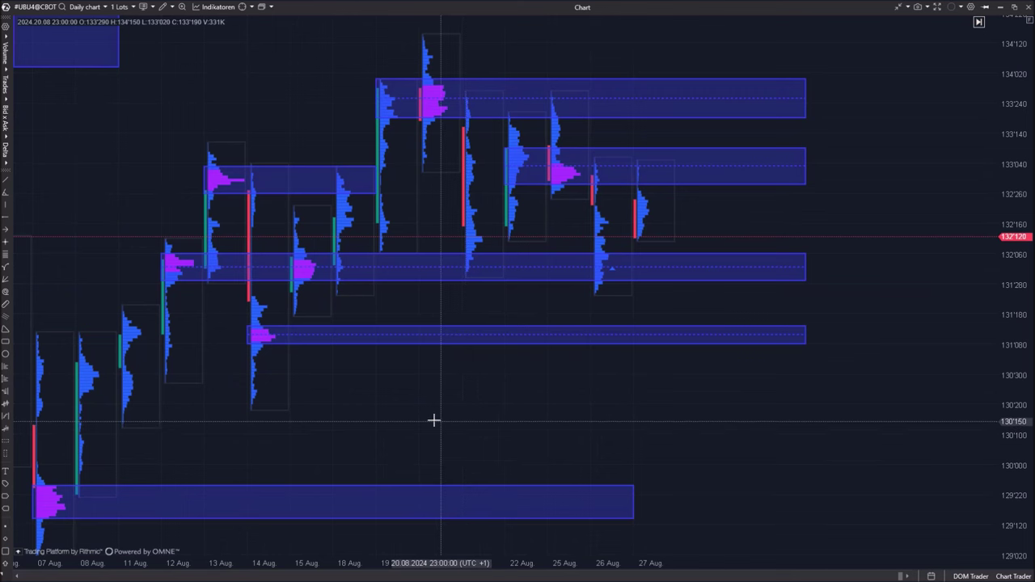
scroll(323, 433, down, 5)
right_click(457, 75)
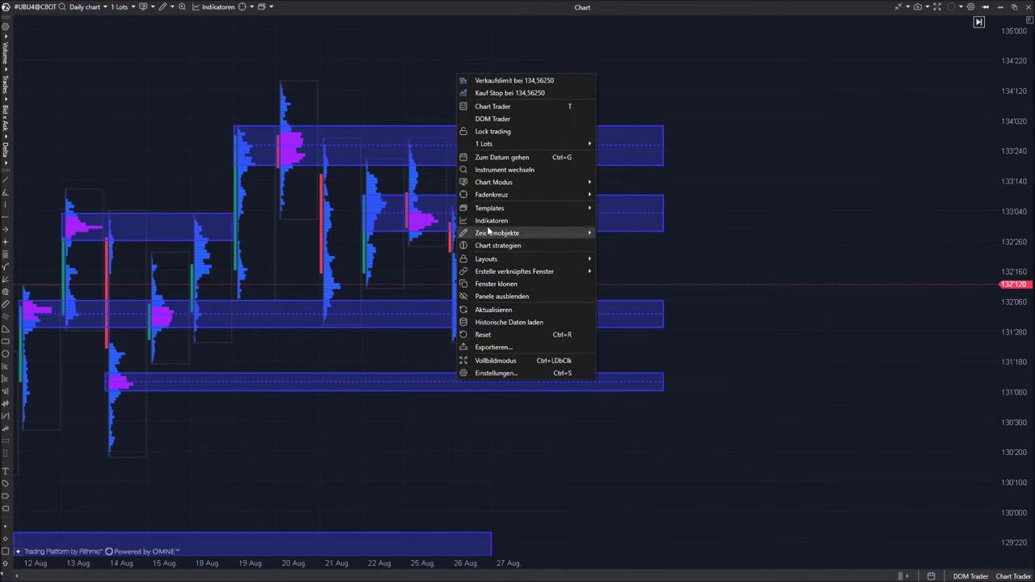
click(479, 222)
text(max)
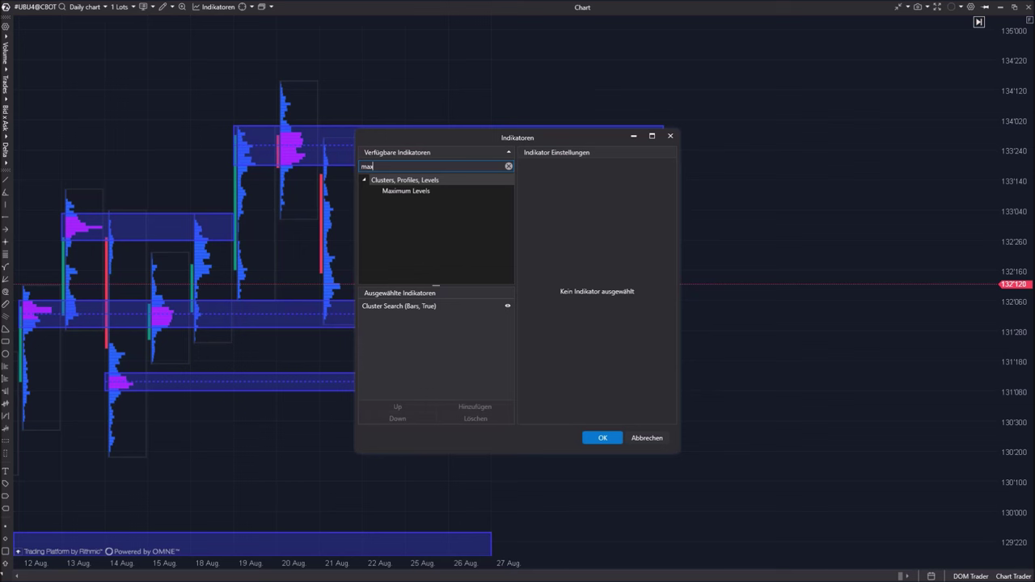
double_click(427, 193)
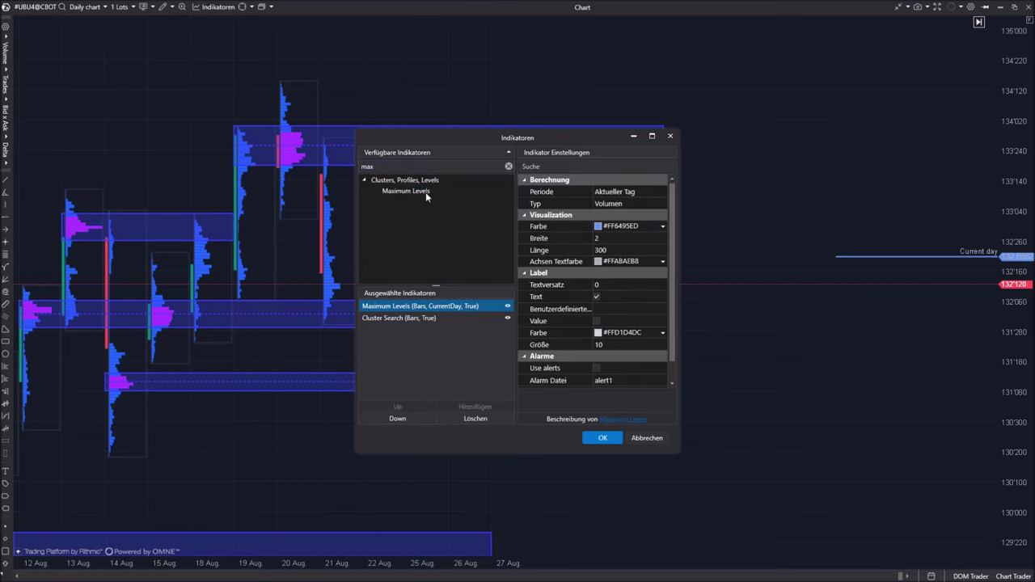
double_click(423, 191)
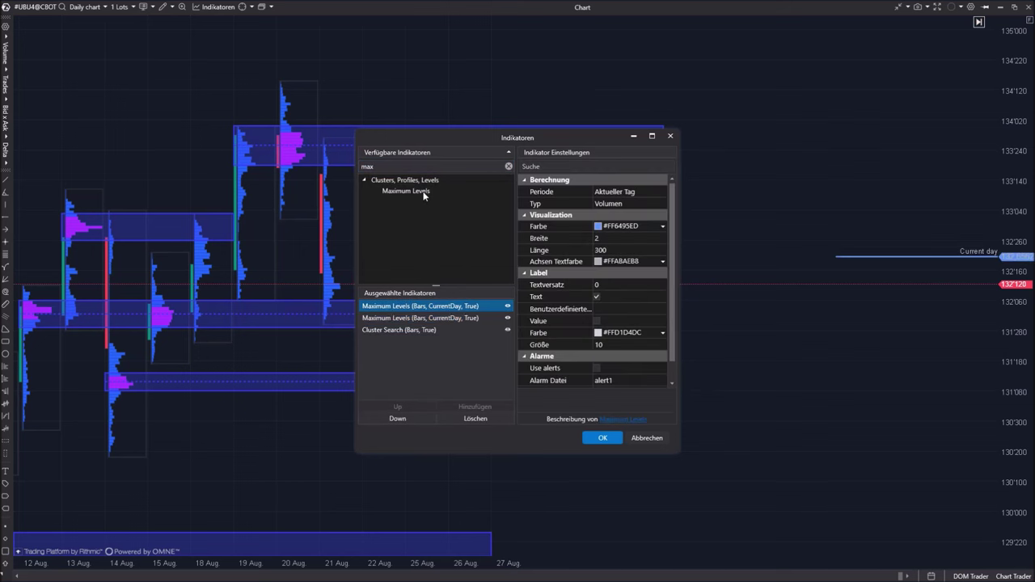
double_click(424, 192)
Set one Maximum Levels period (Periode) to Vorheriger Tag and another to Letzte Woche, then apply the indicators
click(634, 193)
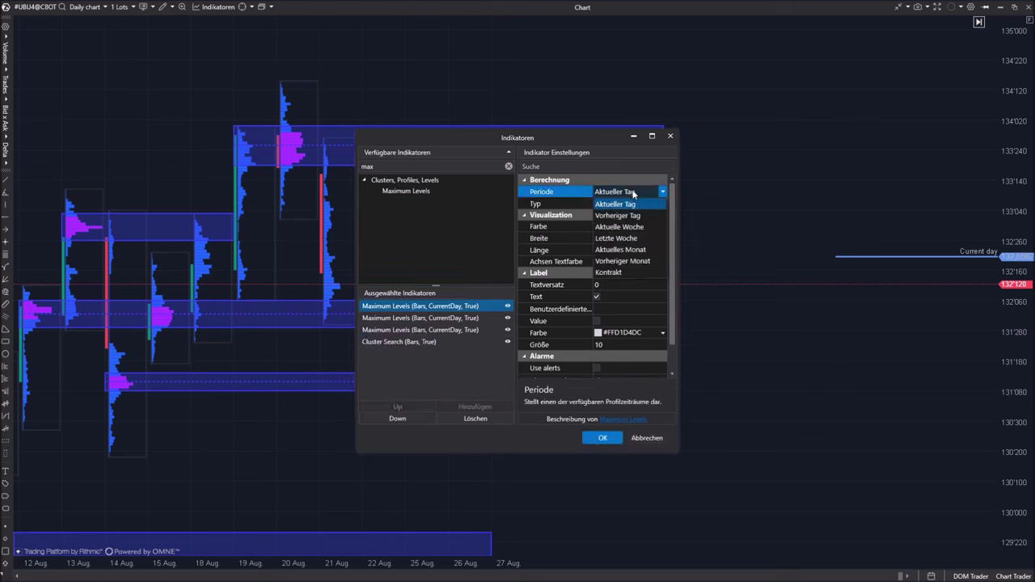
click(628, 216)
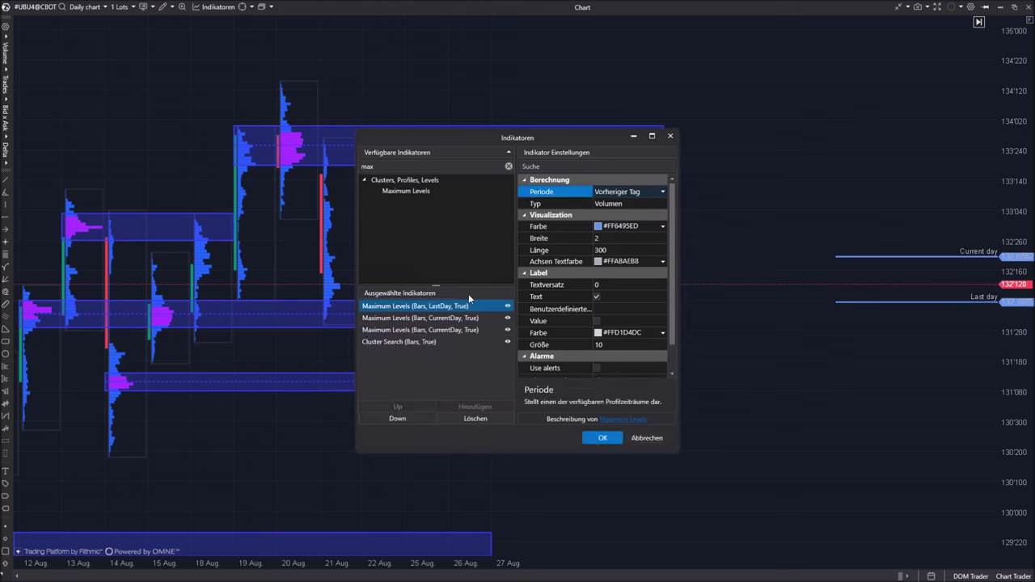
click(616, 192)
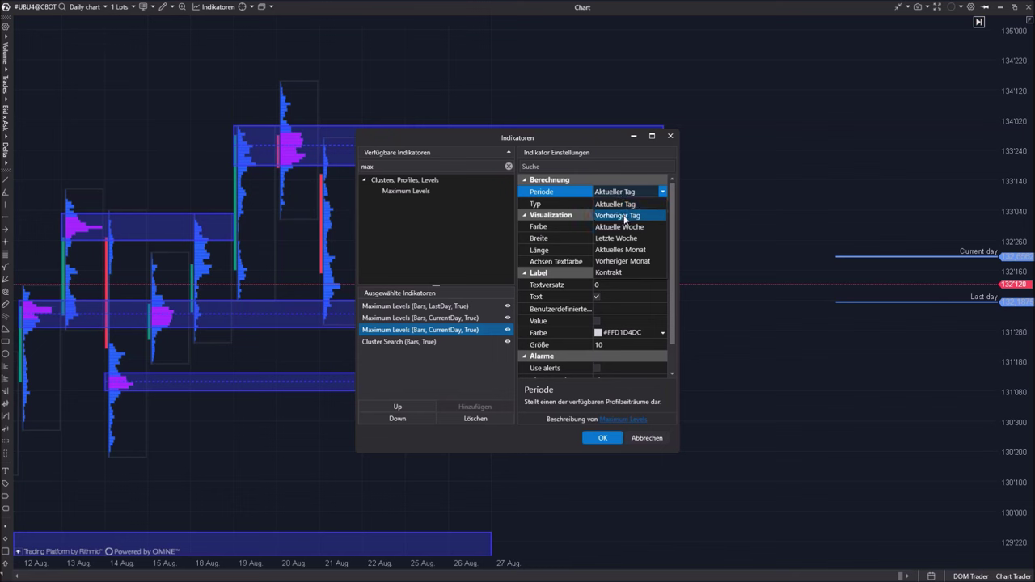
click(625, 238)
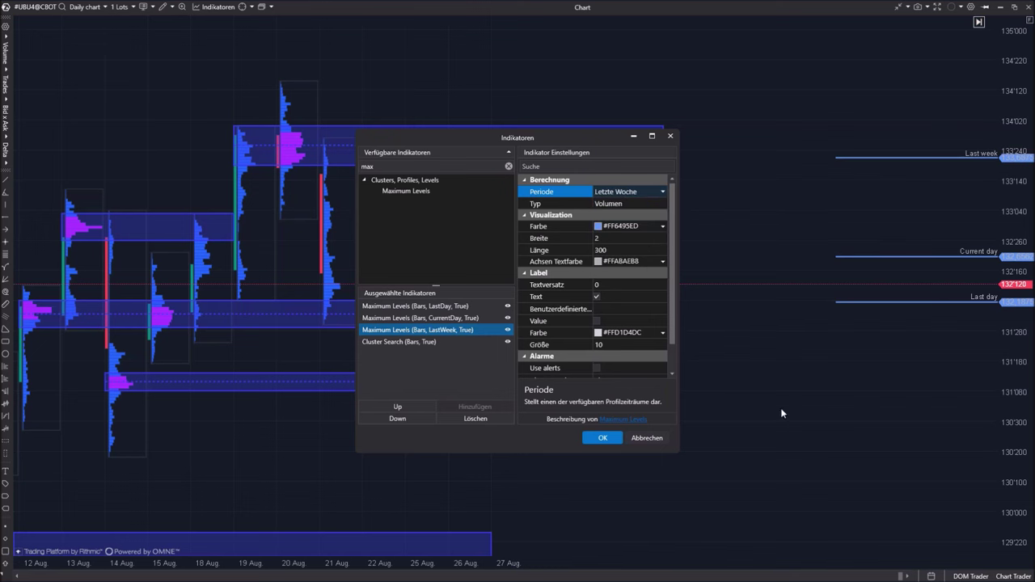
click(604, 438)
Examine how the Last week, Current day and Last day levels line up with the blue zones and August clusters
drag(770, 416, 652, 388)
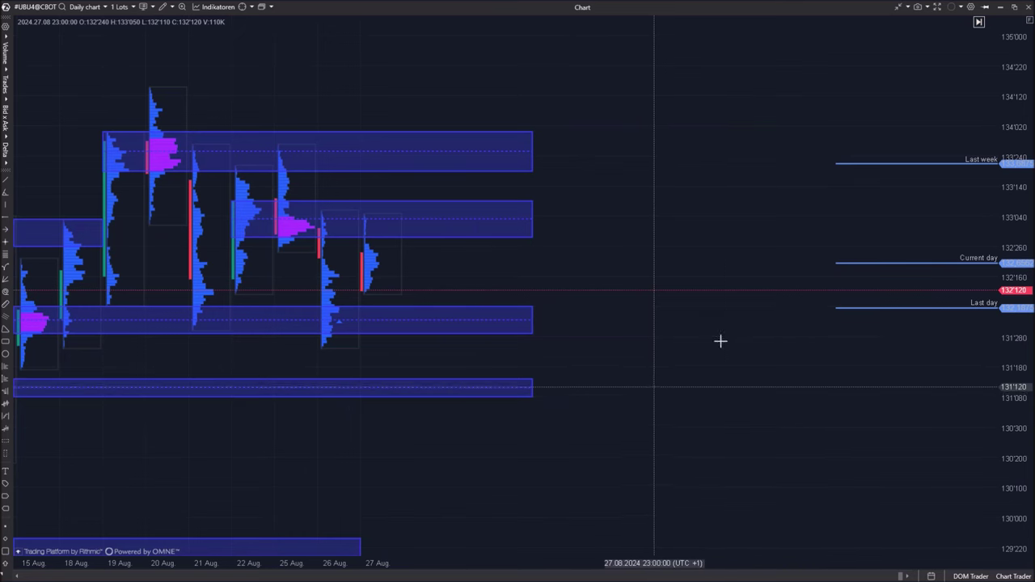
drag(664, 474, 760, 466)
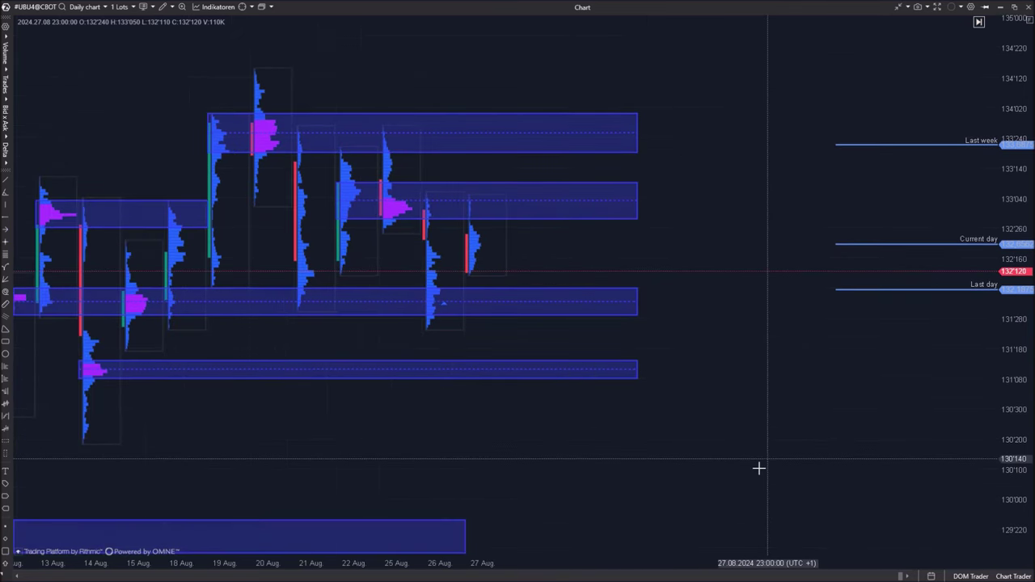
drag(397, 421, 583, 439)
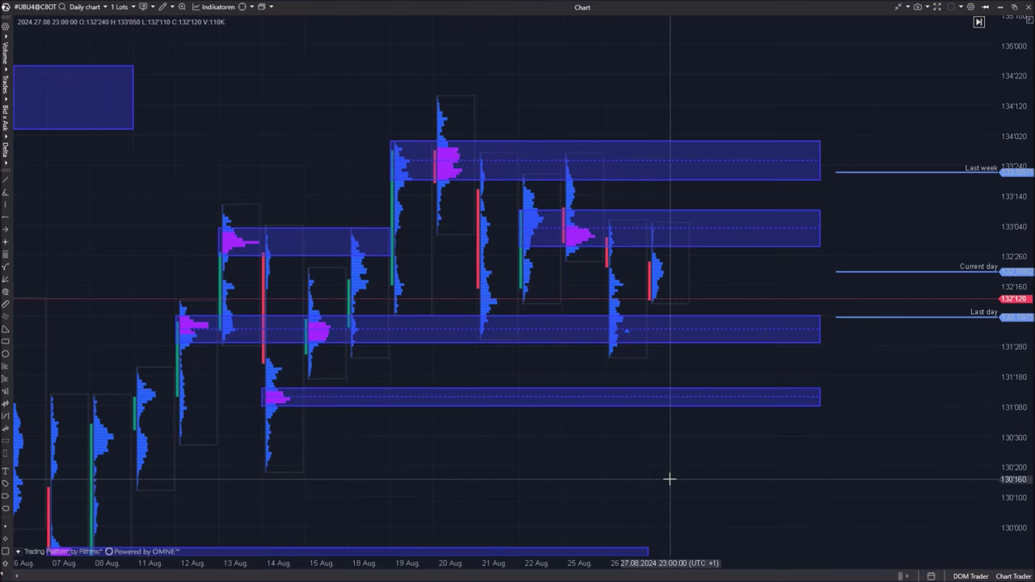
drag(561, 467, 599, 474)
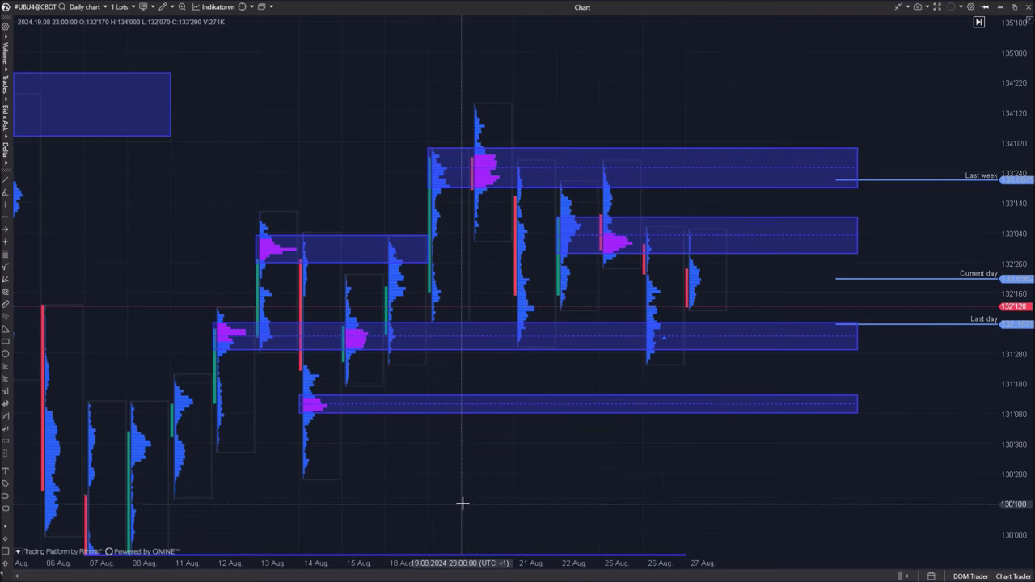
drag(502, 486, 470, 491)
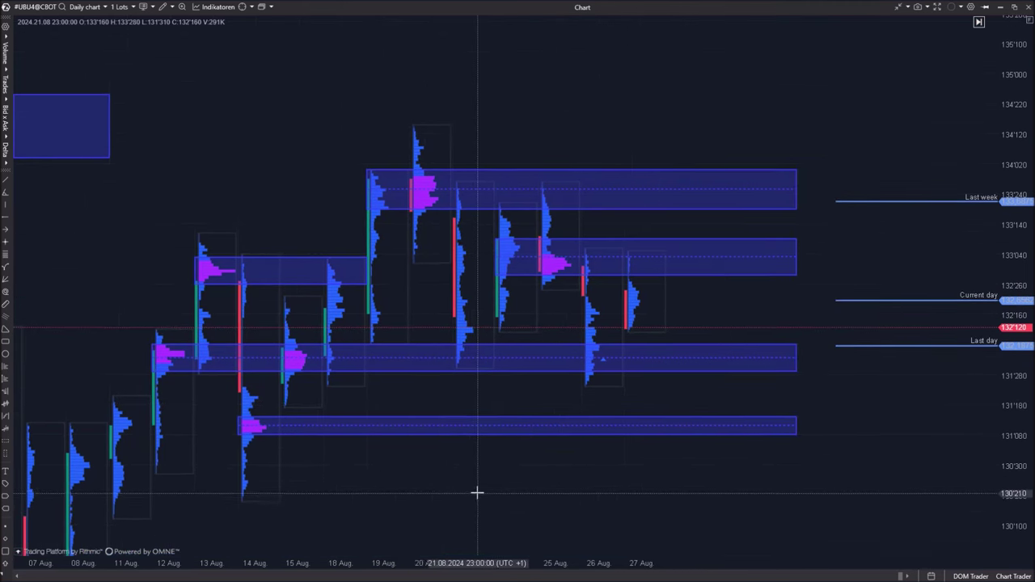
drag(433, 145, 459, 354)
drag(501, 489, 502, 490)
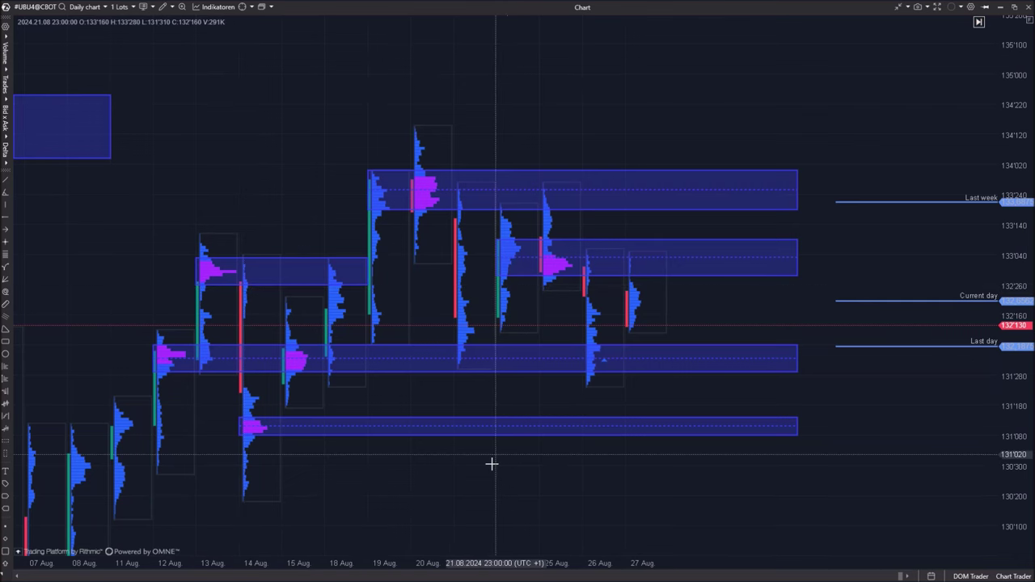
drag(492, 460, 444, 461)
Search the indicators for "ttw" and add the TTW-IcebergDetector to the daily chart
right_click(262, 196)
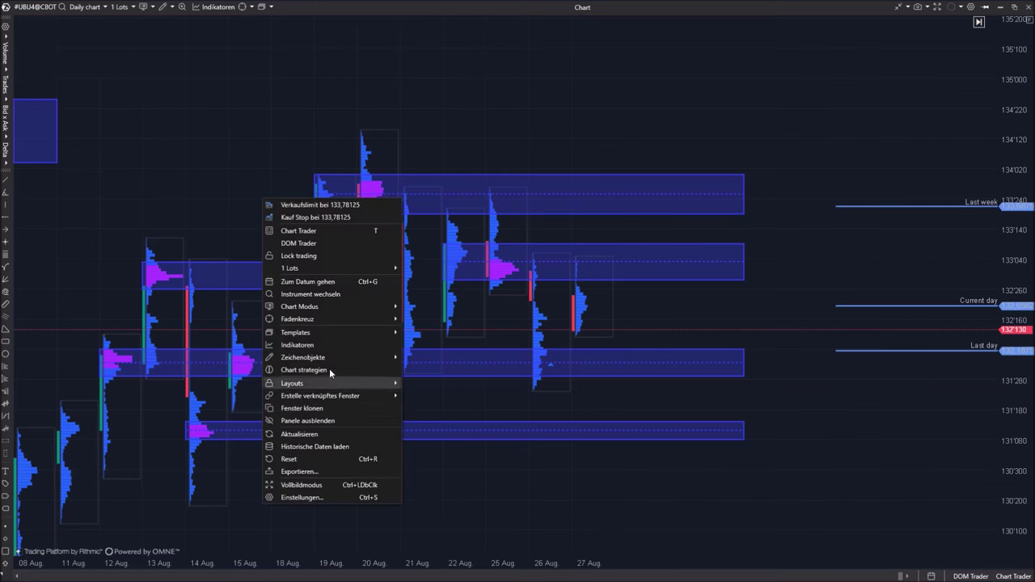
click(327, 346)
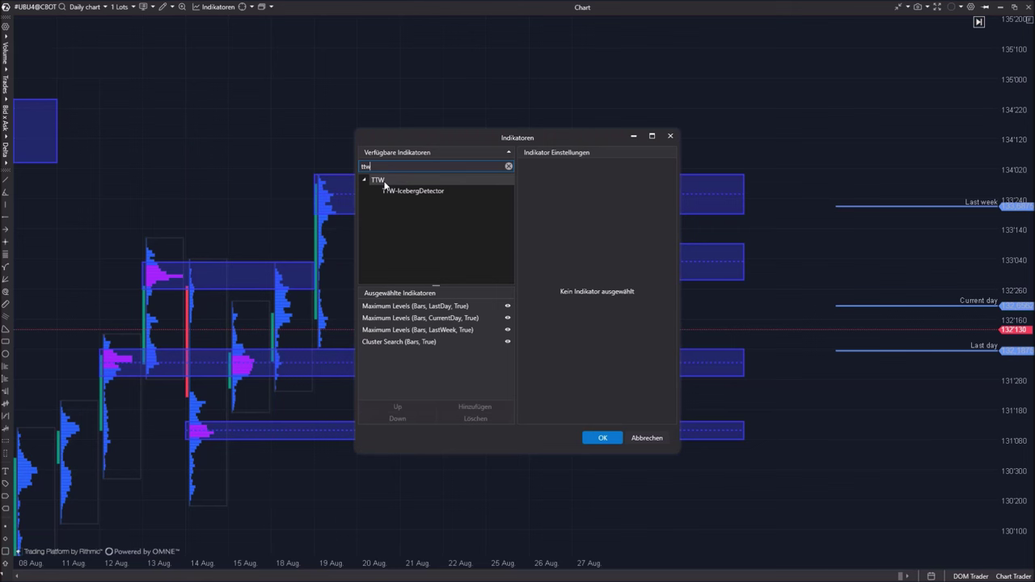
double_click(413, 191)
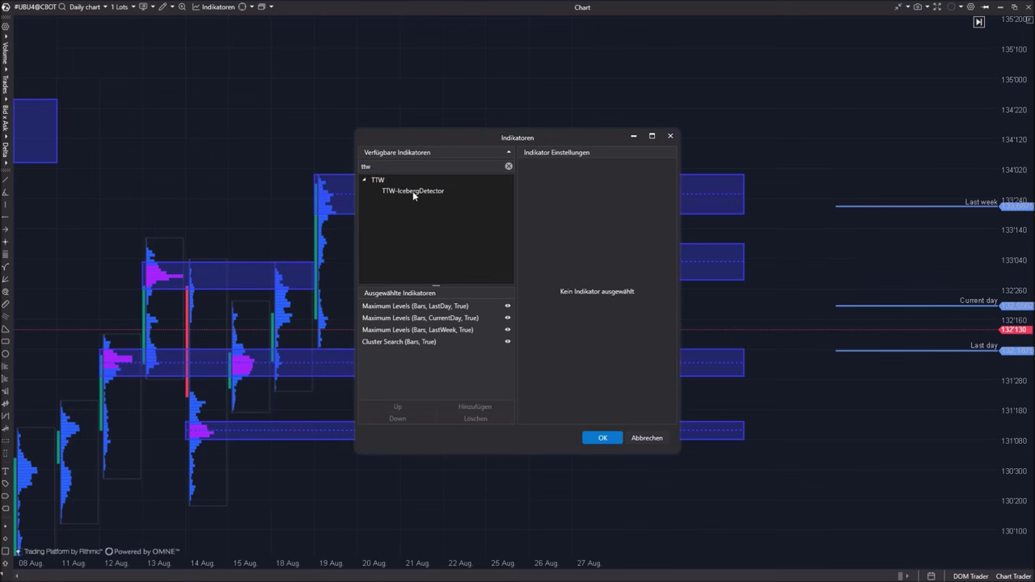
click(602, 439)
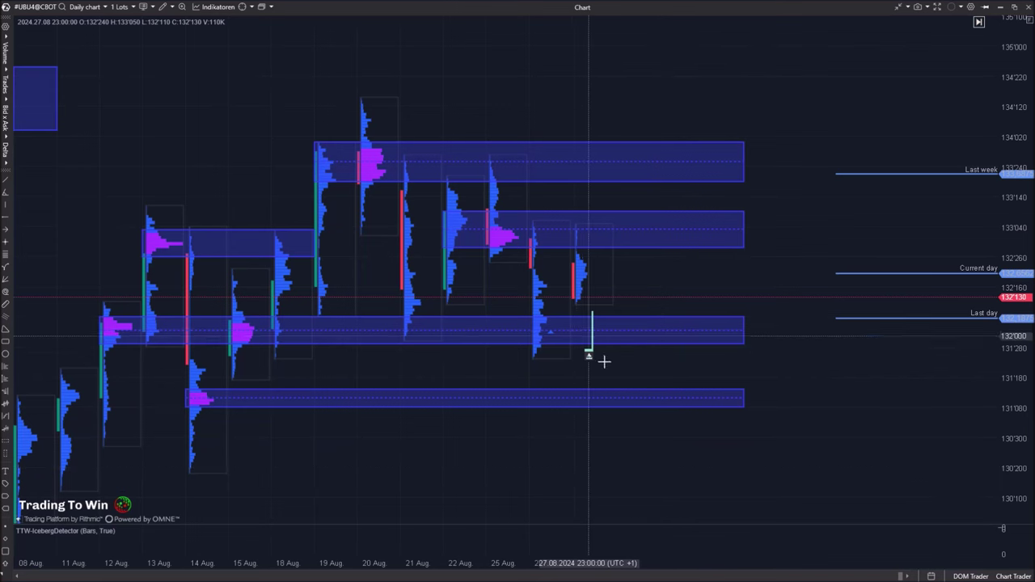
Enlarge the most recent daily bars to inspect the iceberg marker and remove the TTW-IcebergDetector from the daily chart
drag(558, 563, 517, 562)
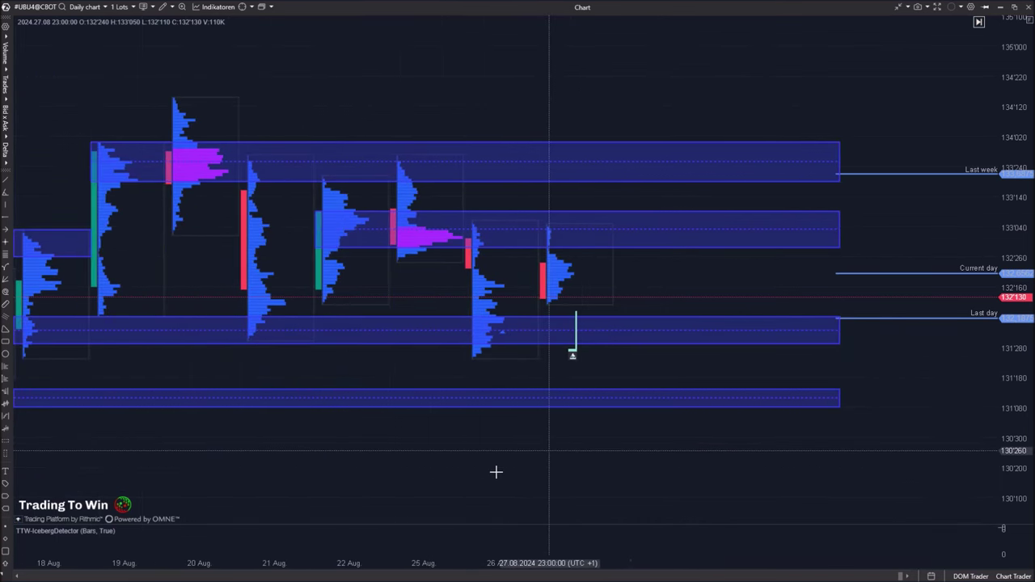
drag(499, 473, 583, 425)
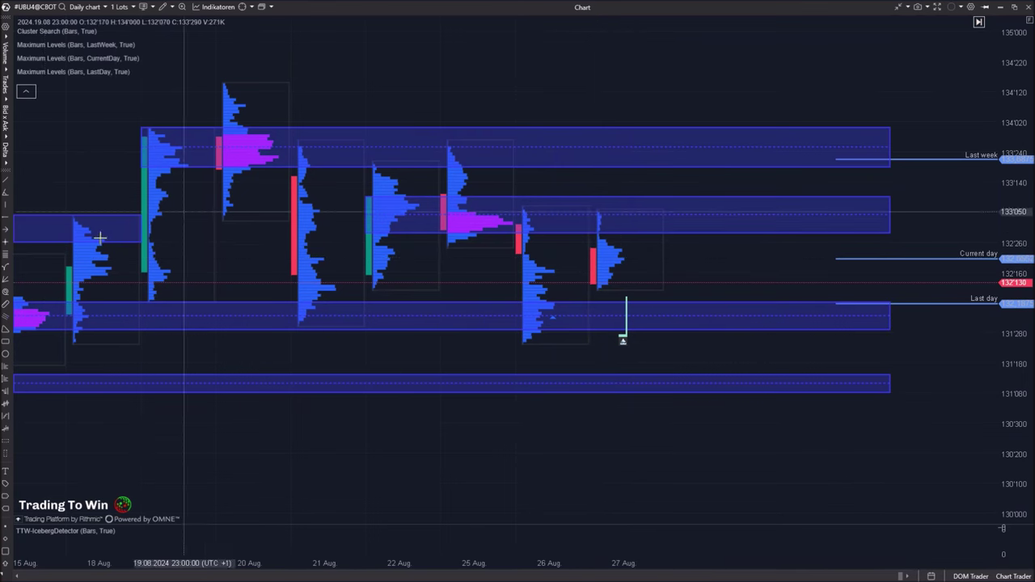
drag(441, 463, 472, 453)
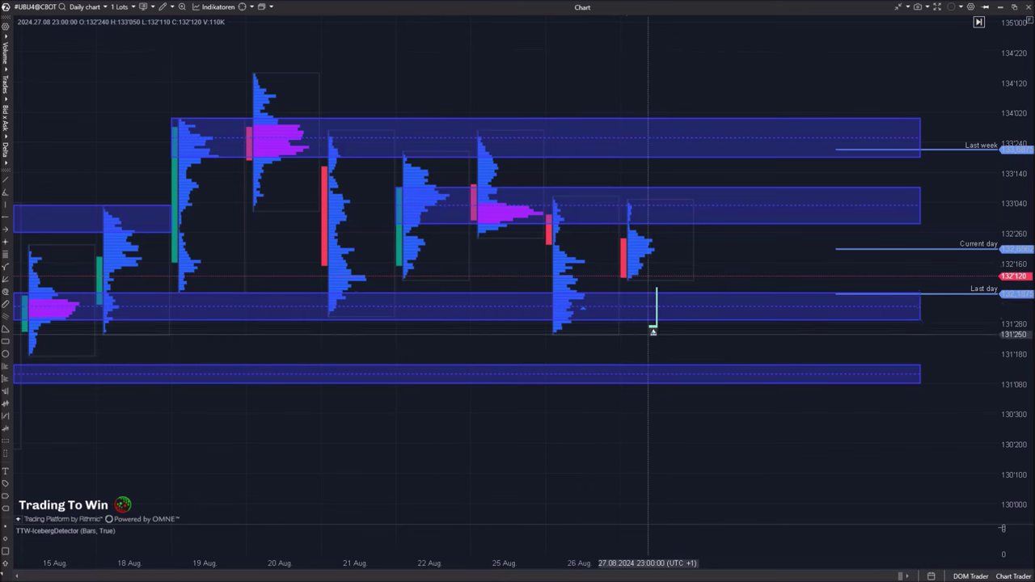
mouse_move(83, 58)
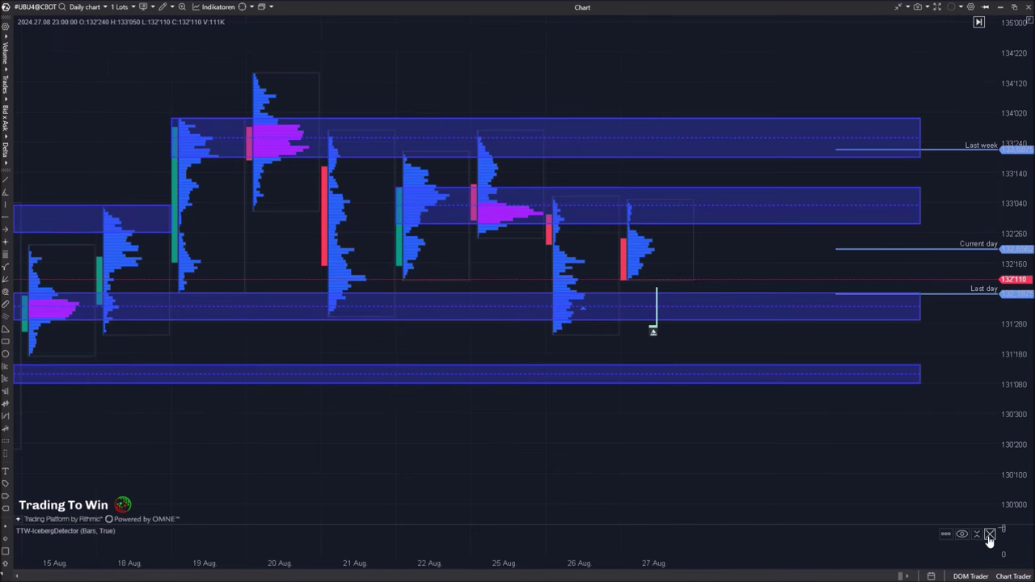
click(989, 535)
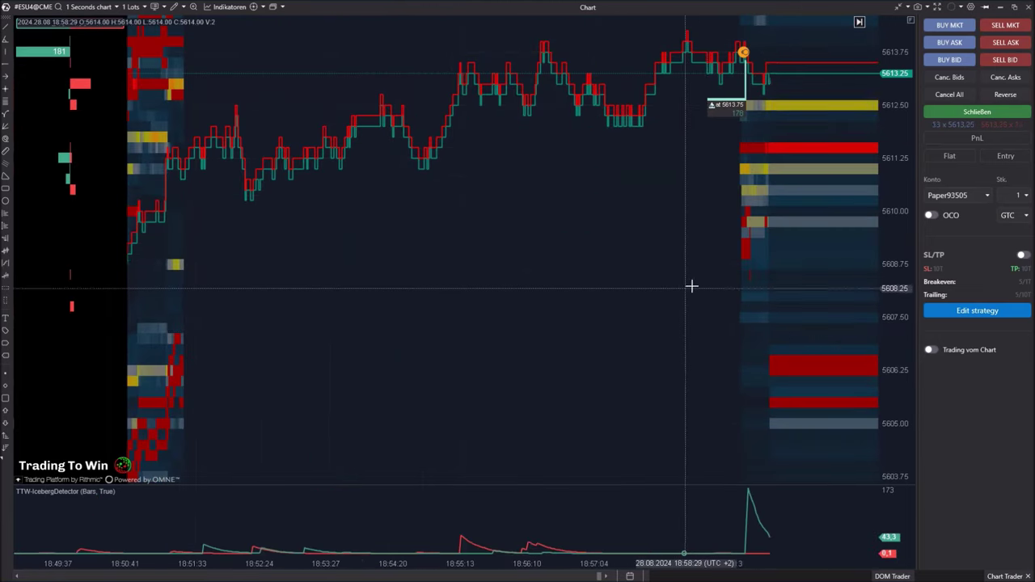
Examine the detected icebergs on the ESU4 one-second chart from the latest marker at 5613.75 back to those around 5598.75 and 5604.50
drag(676, 251, 574, 340)
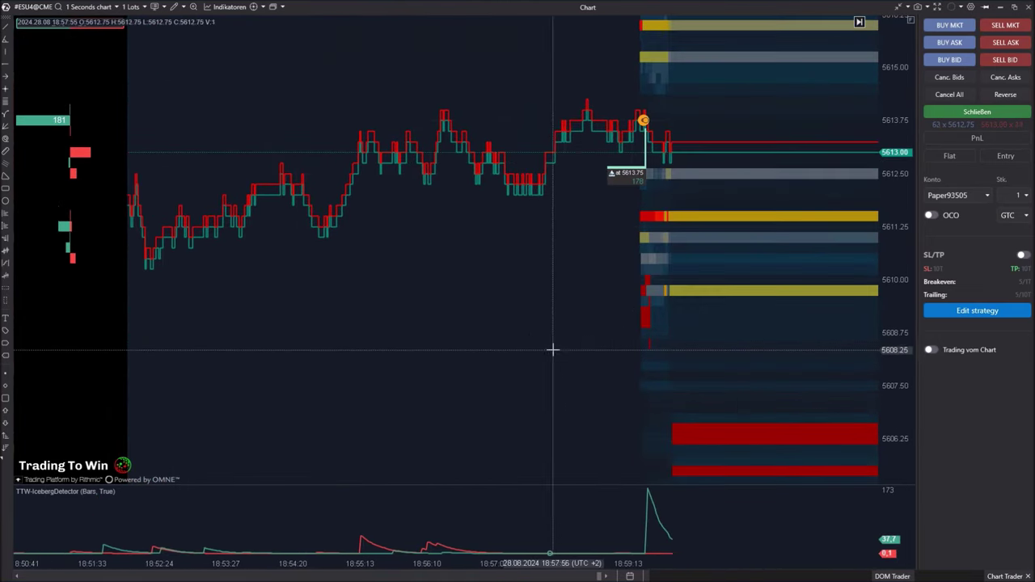
drag(894, 149, 895, 291)
drag(647, 332, 668, 344)
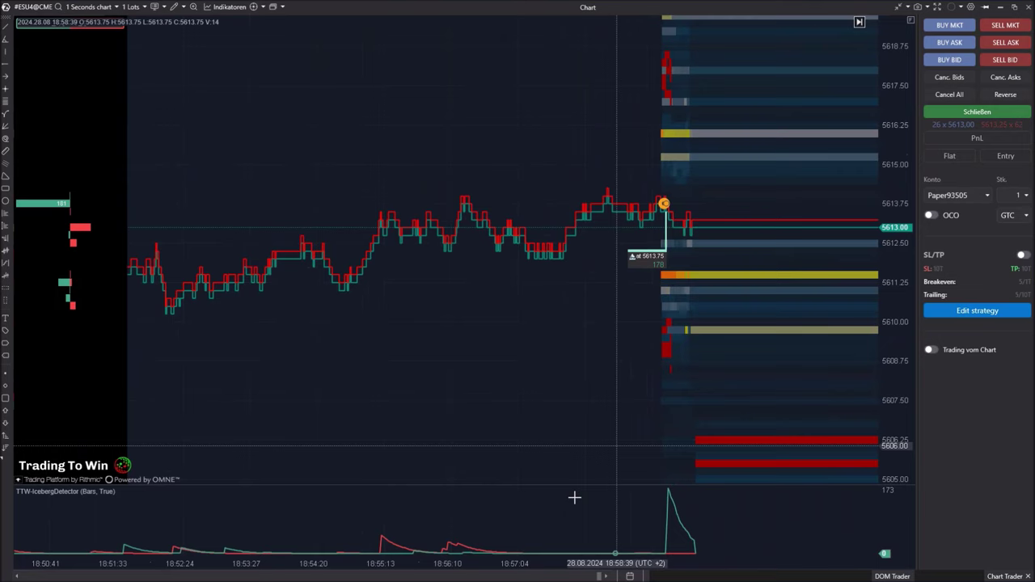
drag(453, 559, 556, 558)
drag(433, 469, 677, 353)
drag(586, 394, 760, 371)
drag(300, 465, 696, 354)
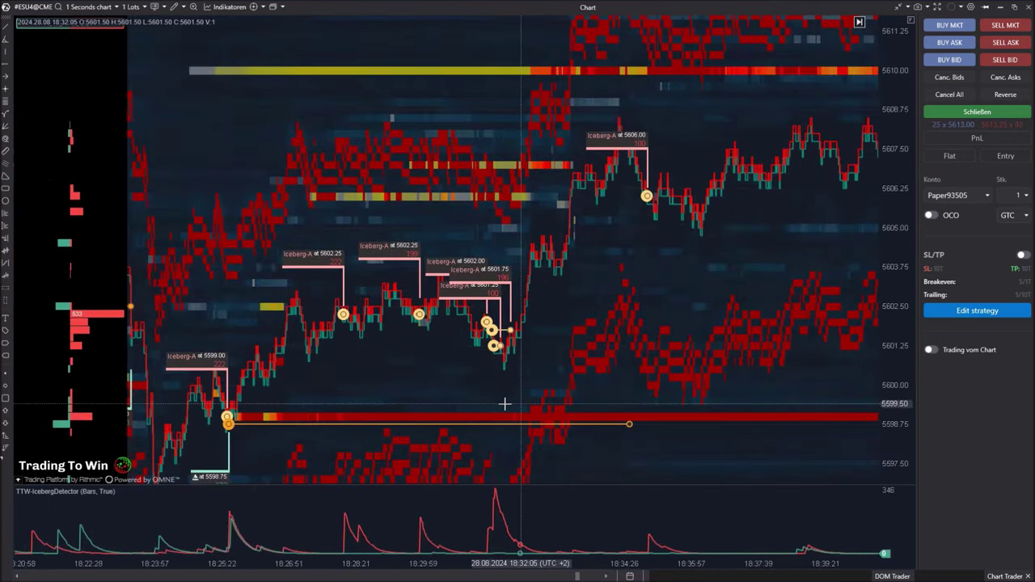
drag(486, 409, 748, 273)
drag(482, 332, 594, 411)
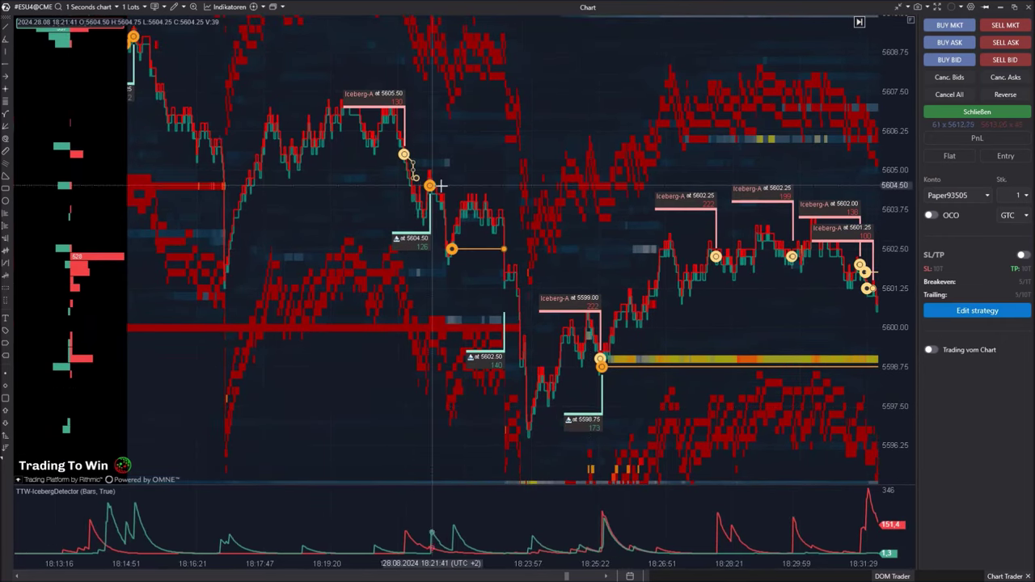
drag(692, 405, 509, 368)
drag(651, 382, 544, 385)
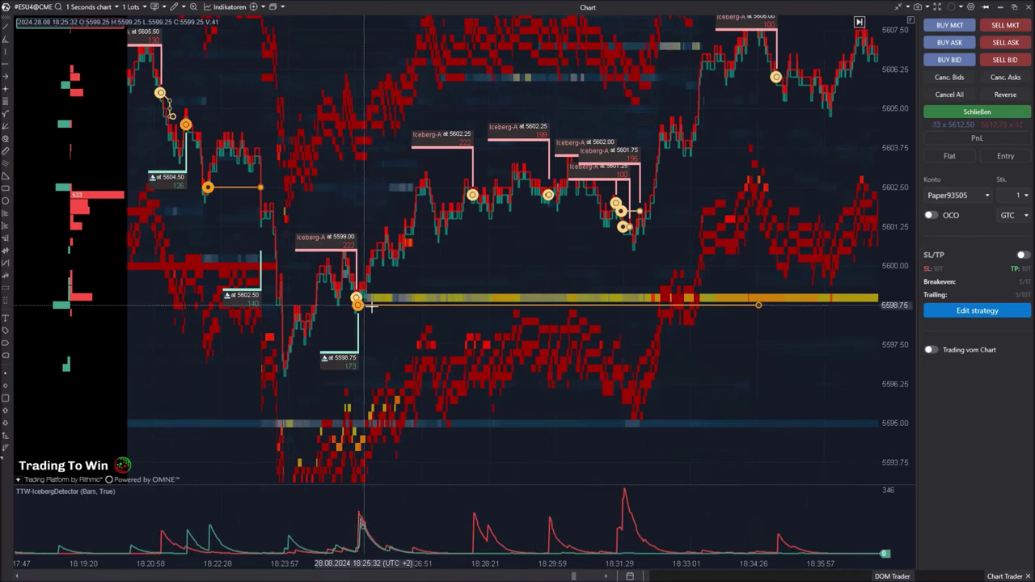
Look back through the 28 August session to the dense iceberg cluster around 5640 between about 16:00 and 16:40
drag(450, 353, 962, 478)
drag(469, 226, 713, 343)
drag(478, 274, 750, 441)
drag(529, 307, 867, 297)
drag(464, 344, 836, 300)
drag(388, 396, 679, 418)
drag(338, 565, 655, 563)
drag(420, 231, 645, 455)
drag(391, 208, 516, 448)
drag(531, 385, 686, 553)
drag(442, 276, 693, 482)
drag(543, 393, 413, 407)
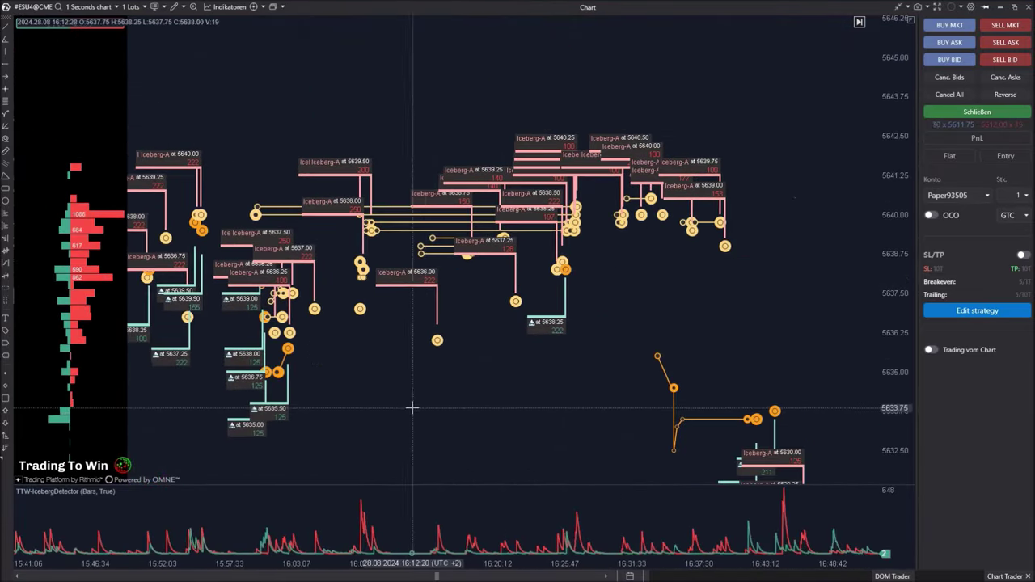
Draw a rectangle over the iceberg cluster from about 5641.50 to 5638.75, spanning roughly 16:00 to 16:42
click(180, 6)
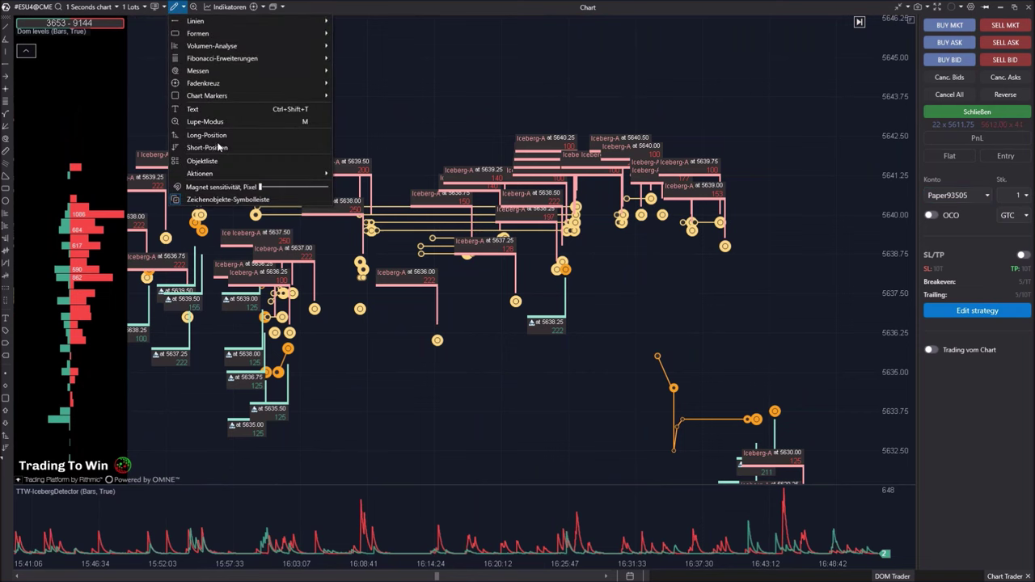
click(468, 131)
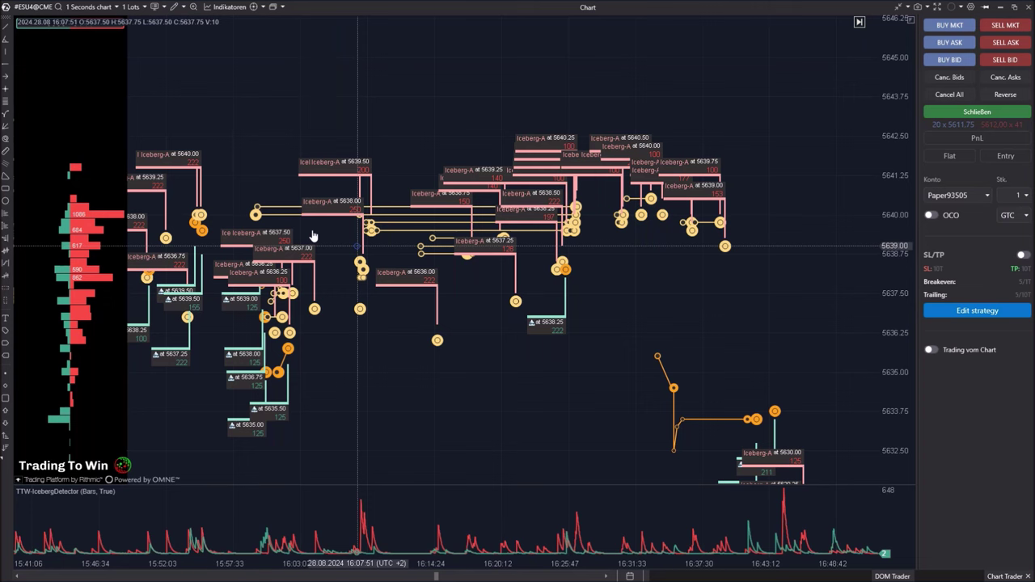
mouse_move(253, 167)
mouse_down()
mouse_move(358, 222)
mouse_move(750, 254)
mouse_up()
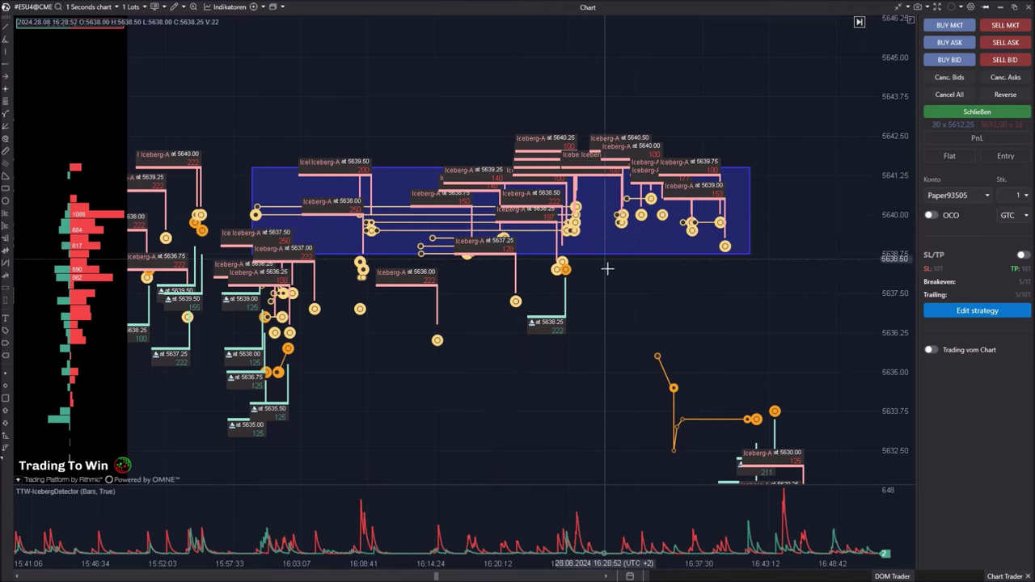
Delete the rectangle drawn over the iceberg cluster around 5640
drag(606, 434, 543, 434)
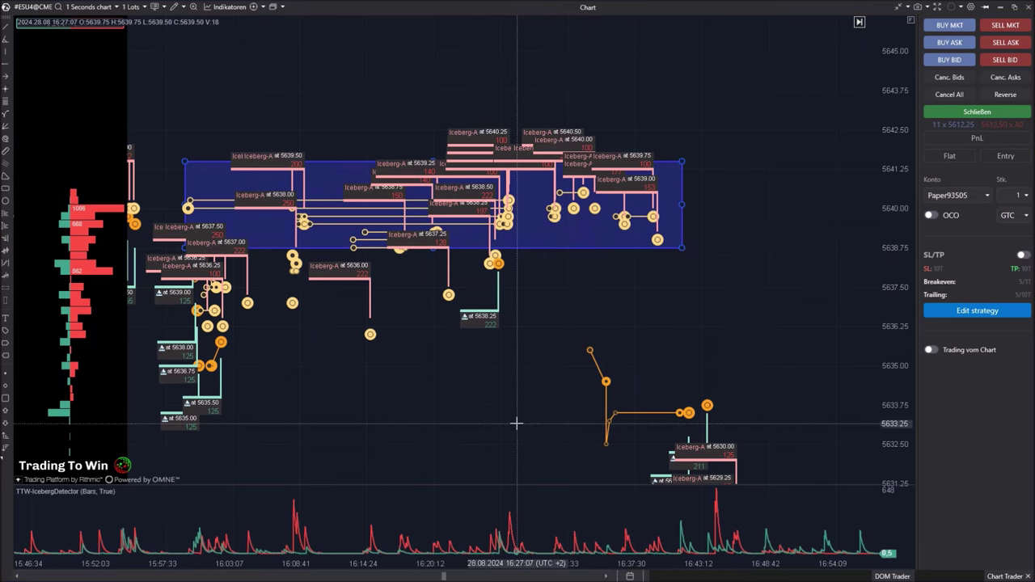
key(Delete)
Examine the earlier iceberg clusters around the red zone near 15:34 and return the chart to the latest prices
drag(340, 375, 663, 393)
drag(243, 377, 515, 439)
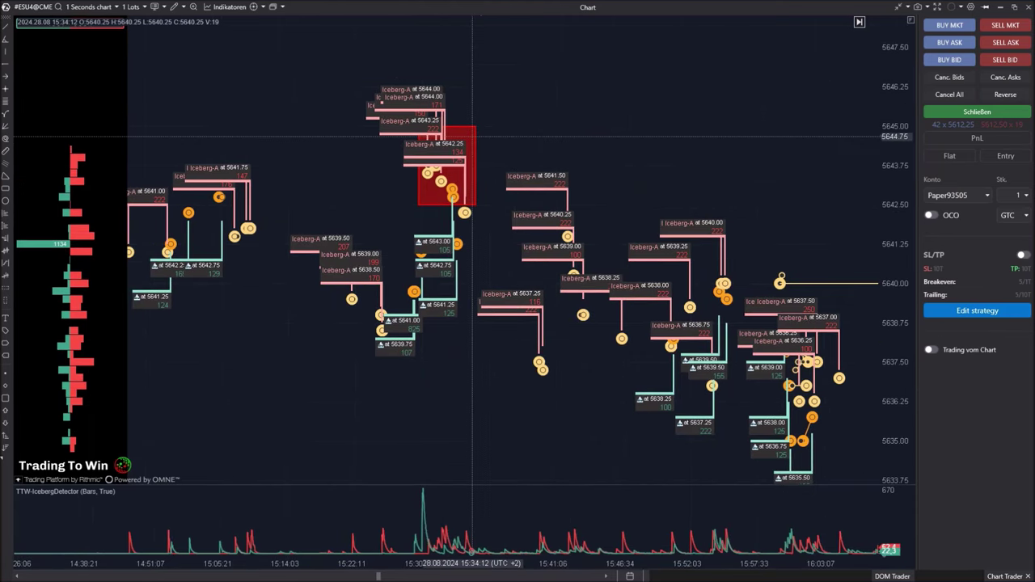
drag(284, 308, 495, 281)
drag(292, 357, 169, 295)
click(862, 23)
Compare the iceberg markers with the heatmap liquidity levels and price reversals between about 17:50 and 19:00
drag(386, 375, 476, 211)
drag(903, 229, 890, 303)
drag(628, 383, 742, 368)
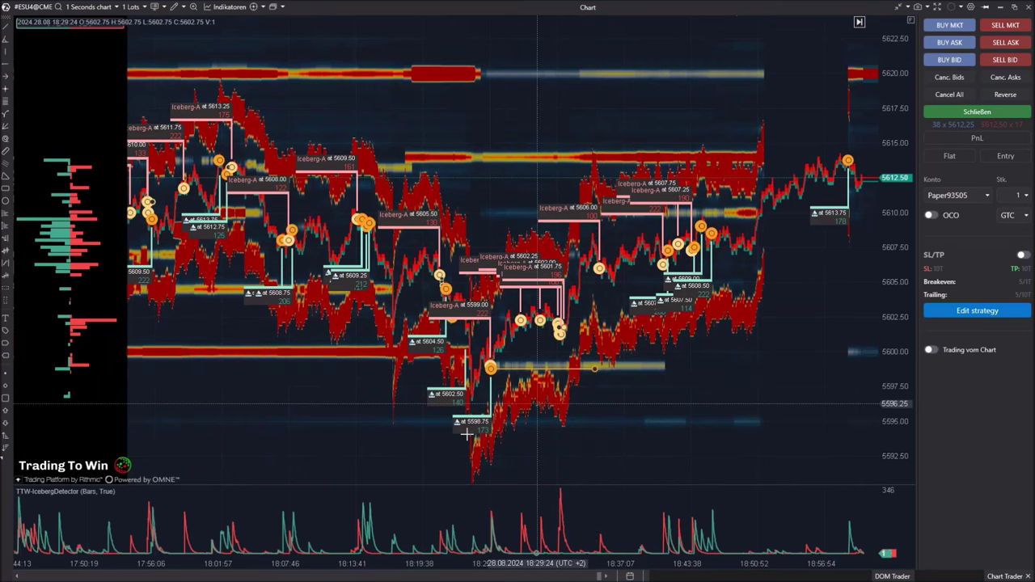
drag(474, 479, 752, 165)
drag(736, 321, 697, 338)
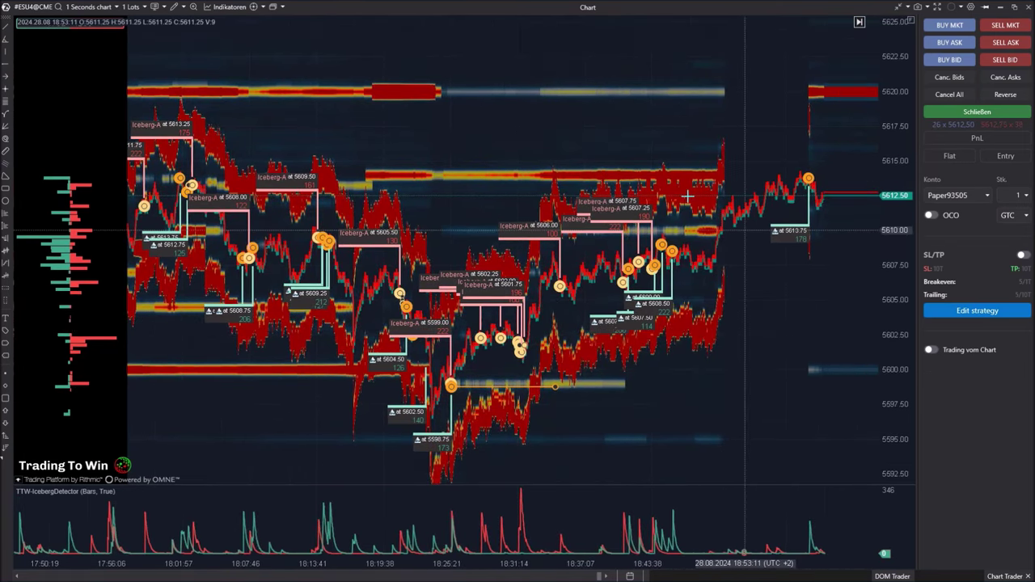
drag(296, 365, 562, 389)
drag(693, 368, 434, 376)
drag(814, 362, 678, 363)
drag(896, 327, 892, 253)
drag(591, 404, 644, 344)
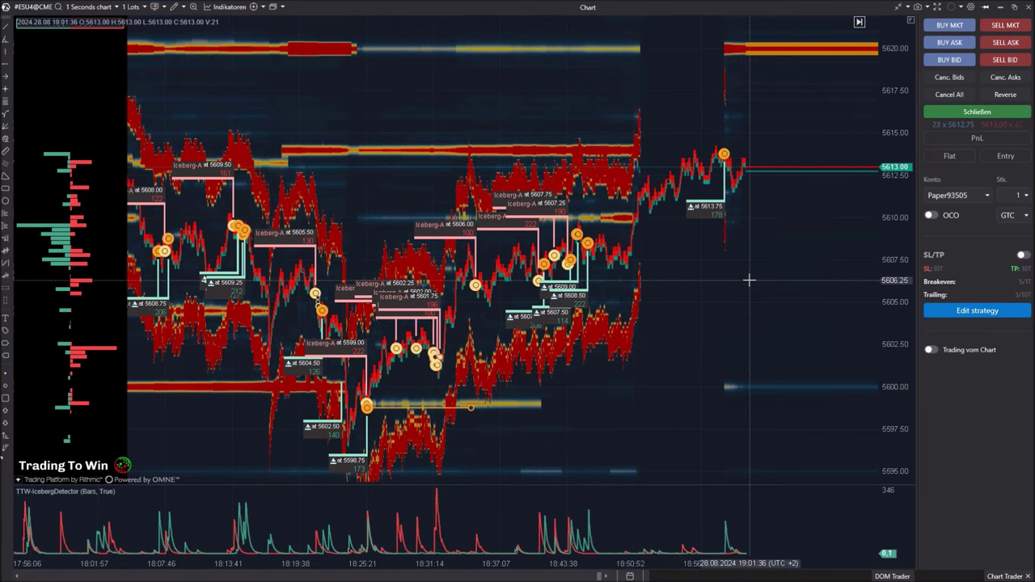
Examine the group of Iceberg-A orders between 5601.25 and 5602.25 around 18:31 and the price move following them
scroll(598, 312, up, 5)
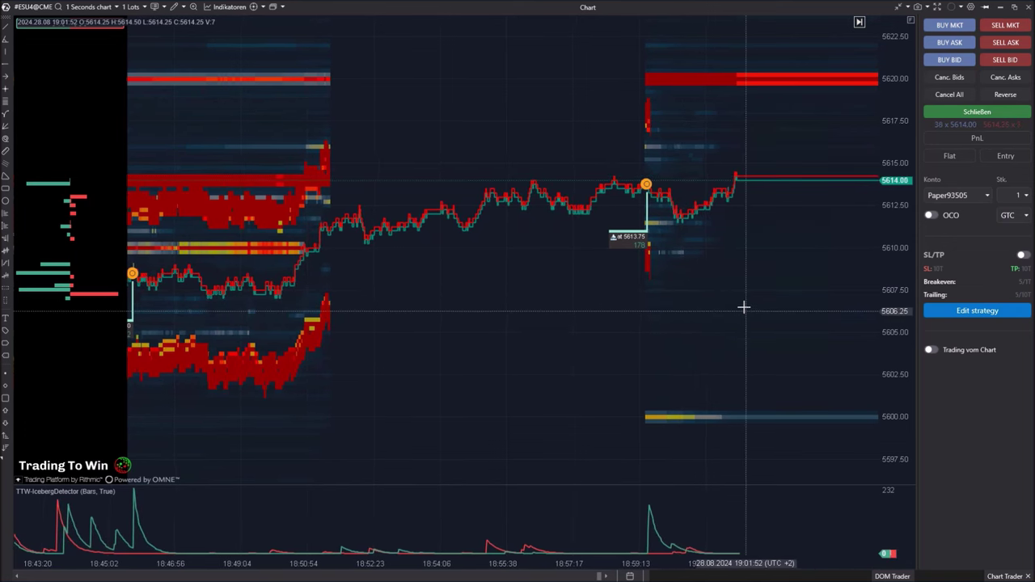
drag(437, 343, 713, 317)
drag(479, 410, 635, 402)
drag(458, 431, 696, 413)
scroll(694, 414, up, 10)
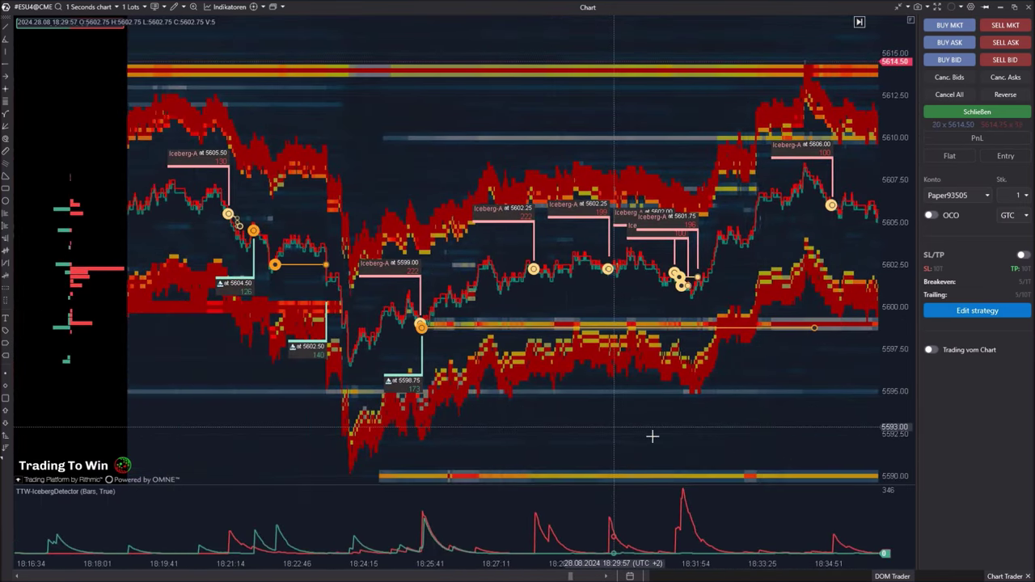
scroll(623, 435, down, 1)
scroll(654, 392, down, 1)
mouse_move(886, 375)
mouse_down()
mouse_move(877, 356)
mouse_move(889, 359)
mouse_up()
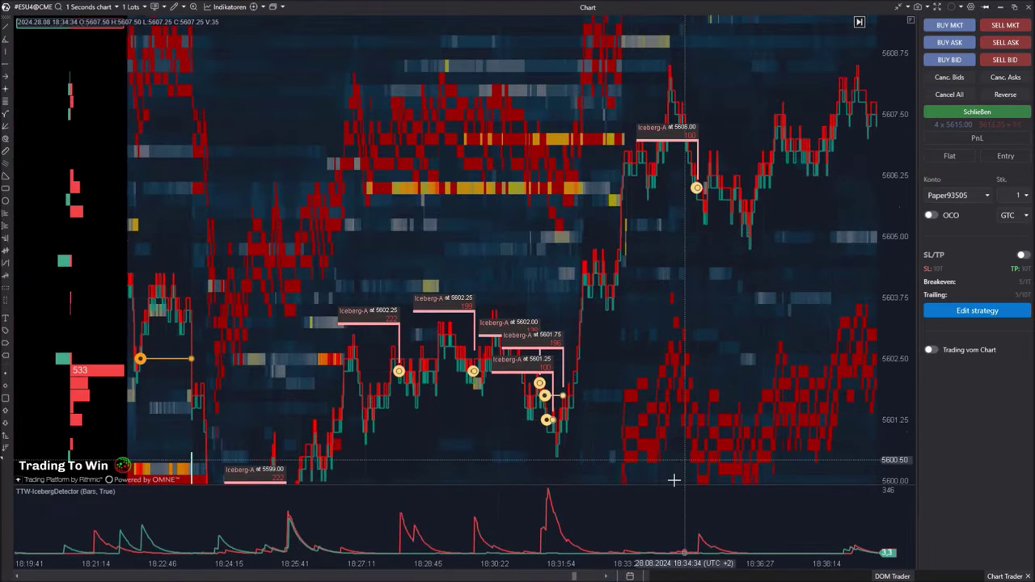
drag(531, 566, 469, 564)
drag(311, 437, 518, 361)
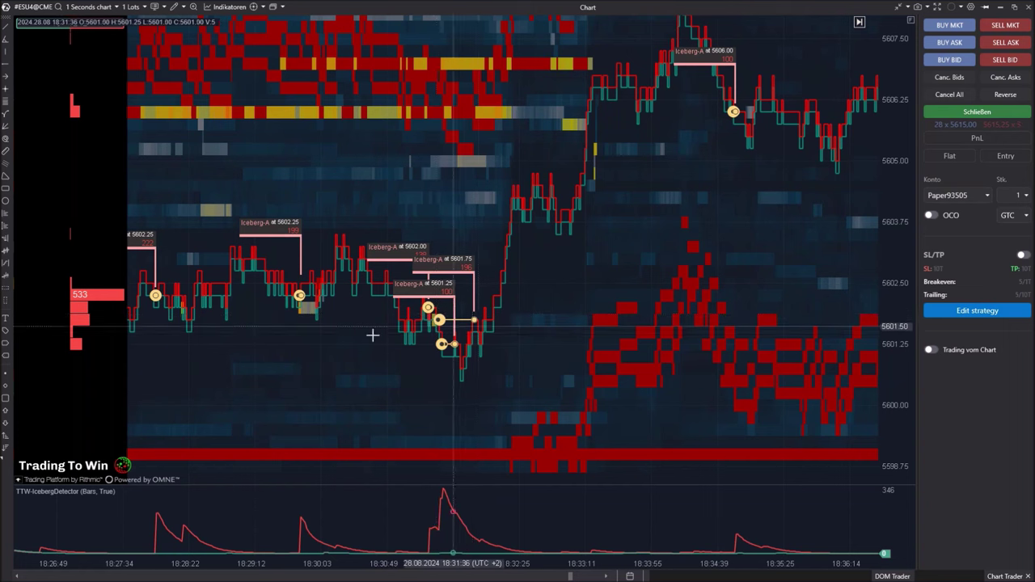
Examine the earlier iceberg orders and price reactions one after another, from about 18:22 back to 17:37
drag(202, 339, 599, 363)
drag(207, 465, 492, 374)
drag(338, 220, 358, 277)
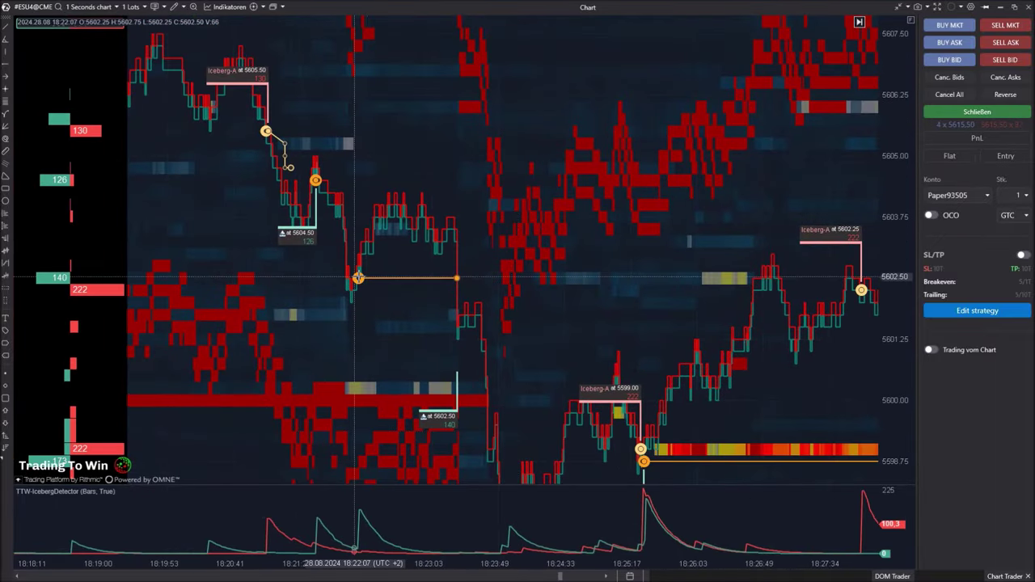
scroll(446, 299, up, 3)
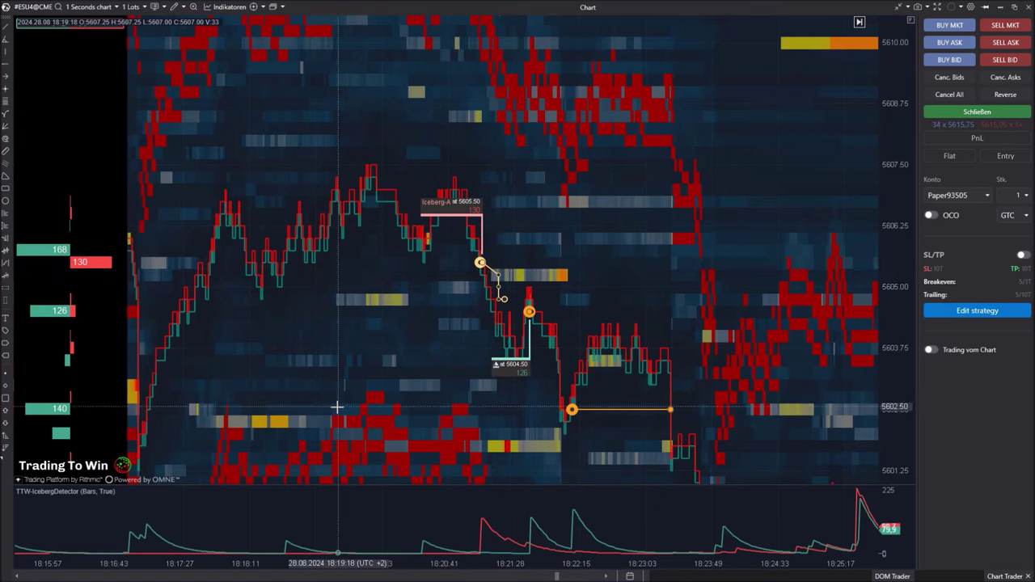
scroll(526, 337, up, 5)
drag(524, 393, 750, 351)
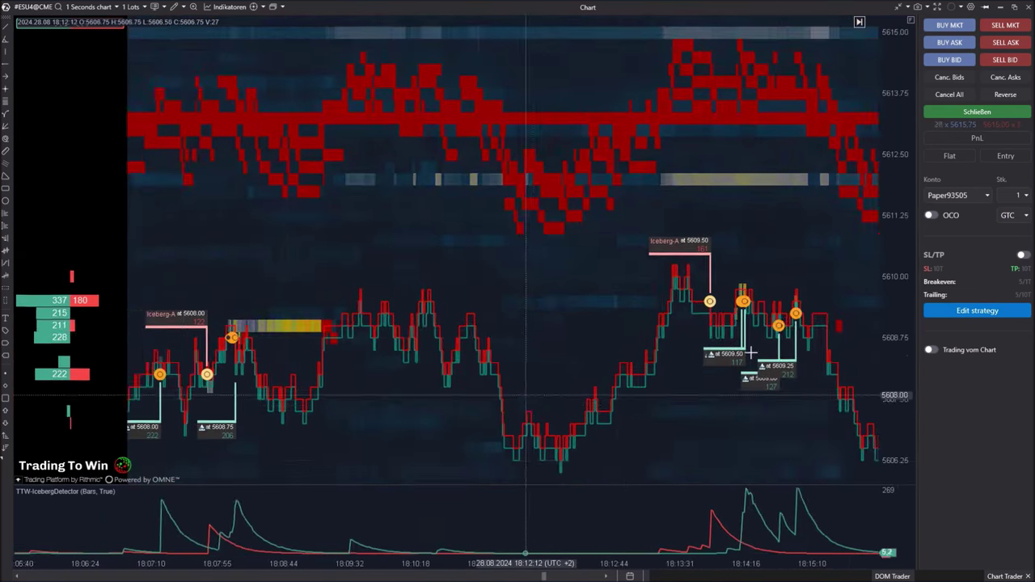
drag(466, 356, 672, 363)
drag(630, 399, 792, 465)
scroll(563, 409, up, 10)
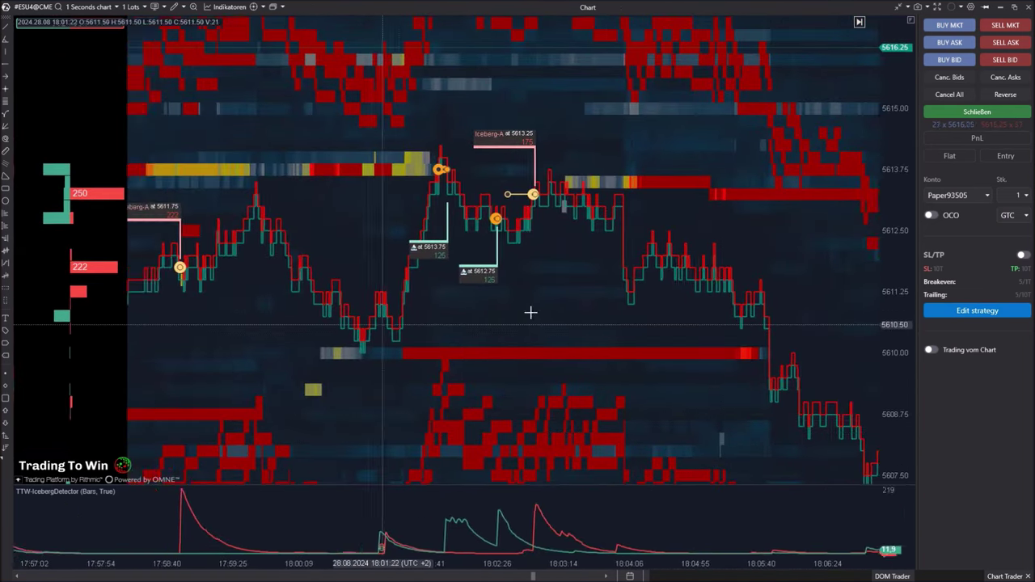
scroll(564, 382, up, 4)
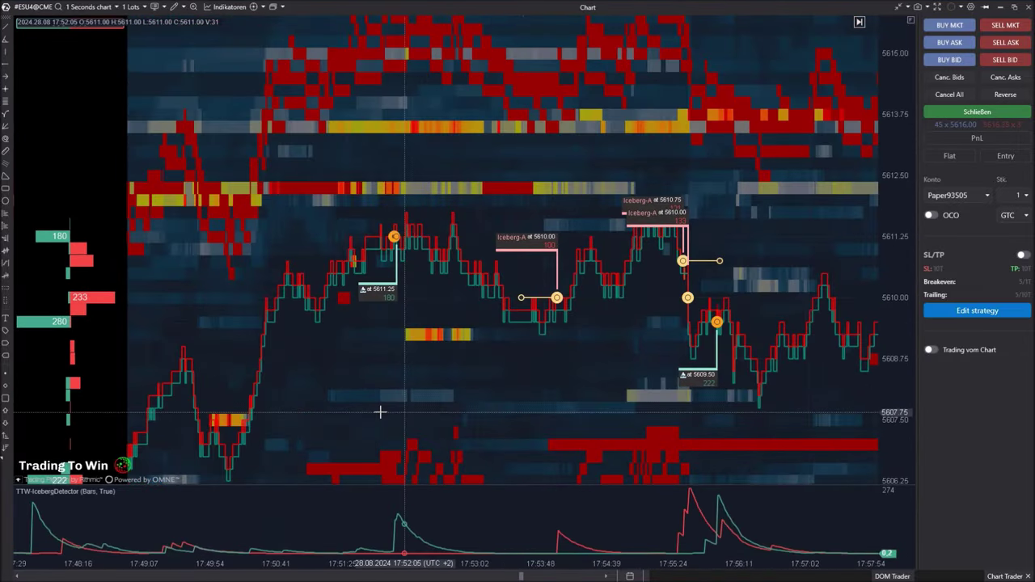
scroll(379, 411, up, 10)
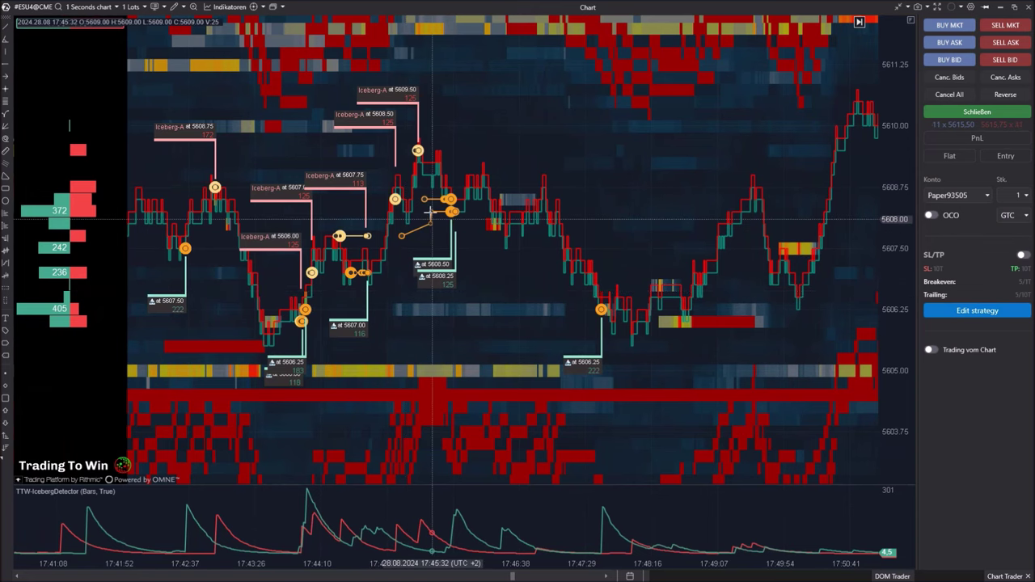
scroll(385, 344, up, 5)
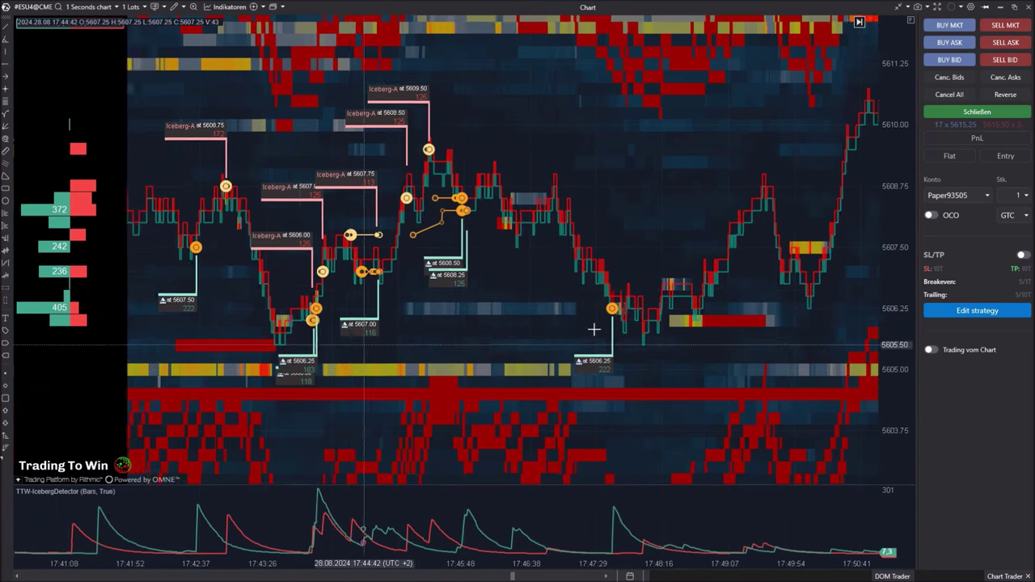
scroll(411, 368, up, 12)
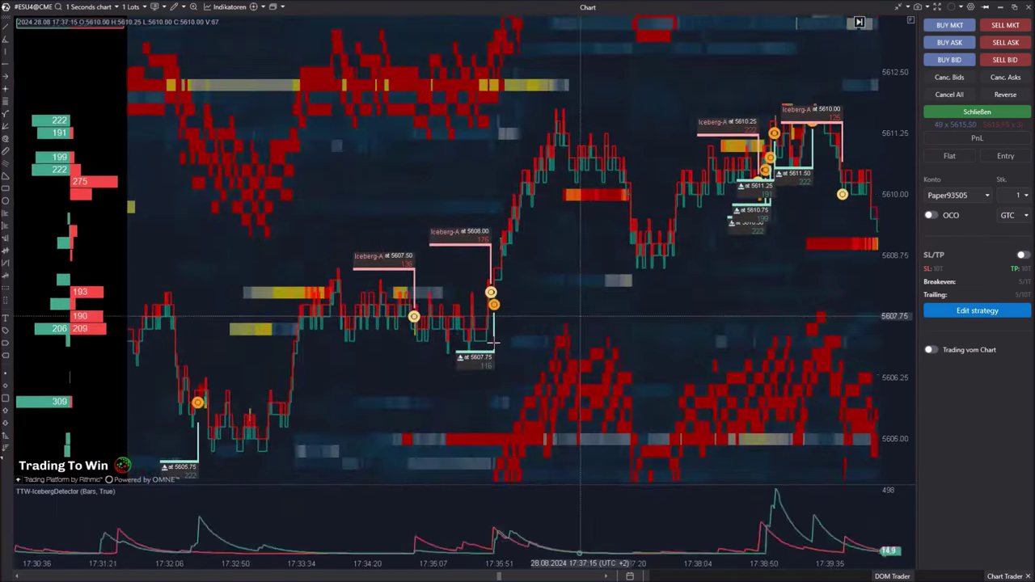
Examine the iceberg orders between about 17:31 and 17:38 and return the chart to the latest prices
scroll(464, 349, up, 3)
scroll(450, 353, down, 3)
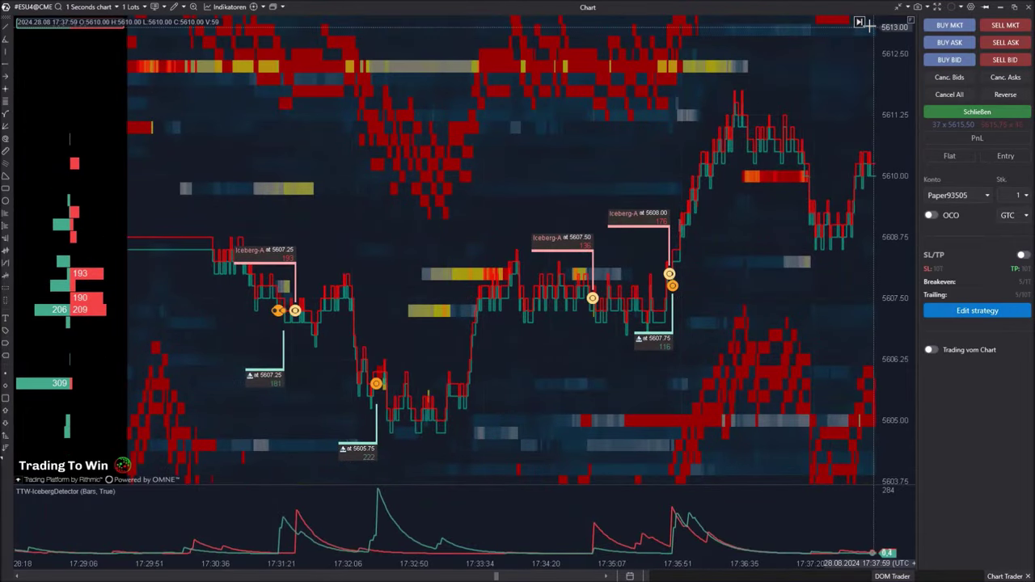
click(859, 23)
drag(410, 563, 200, 563)
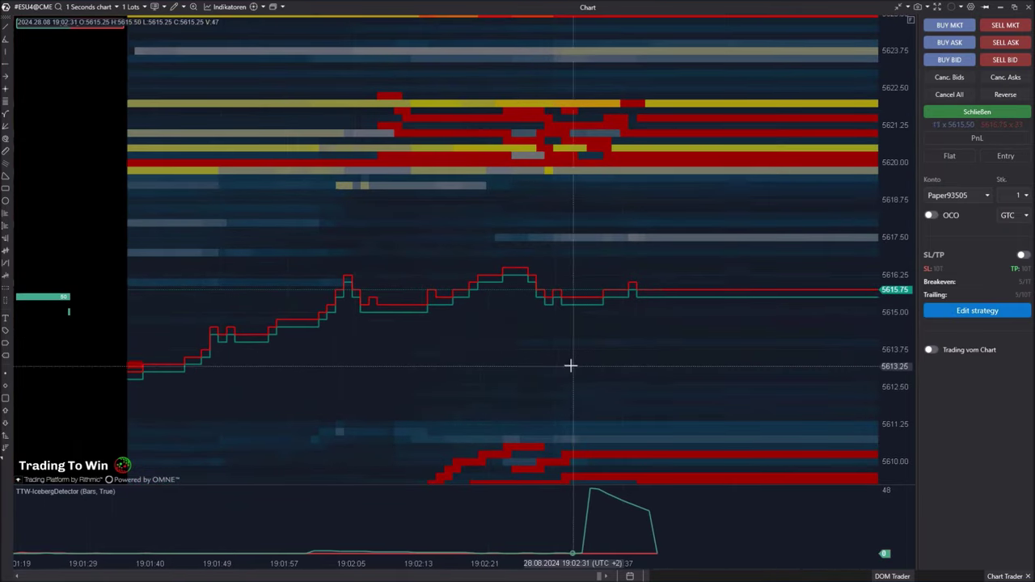
Compare the iceberg order at 5613.75 near 18:59 with the following price move and heatmap levels, returning to the latest prices
drag(420, 563, 548, 543)
scroll(547, 543, down, 2)
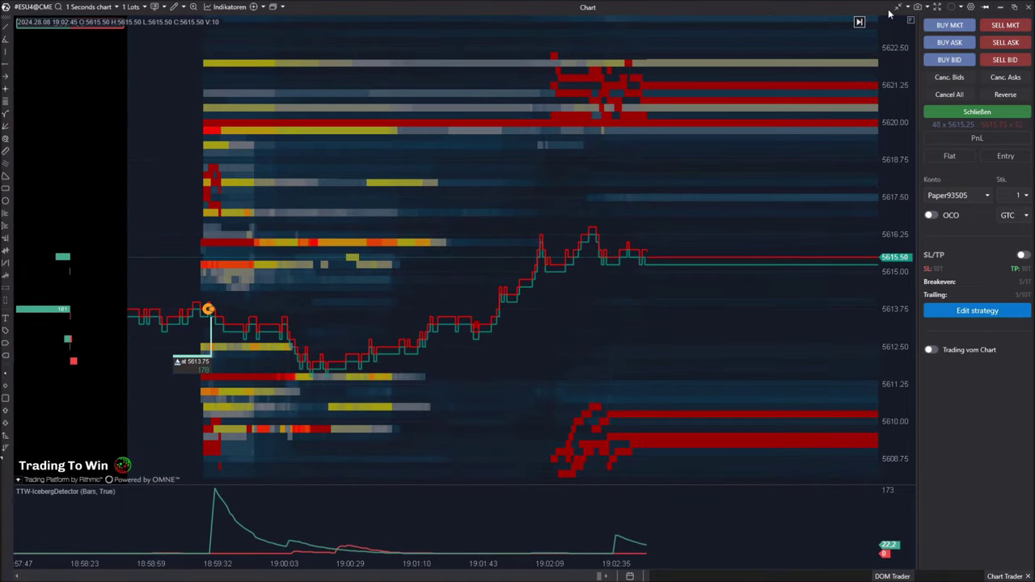
click(860, 22)
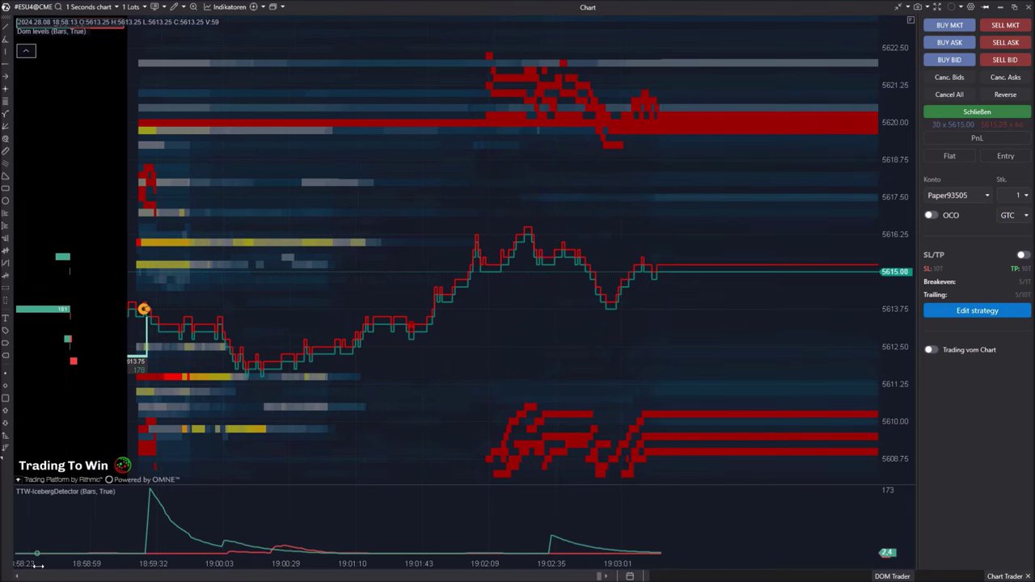
drag(378, 309, 529, 302)
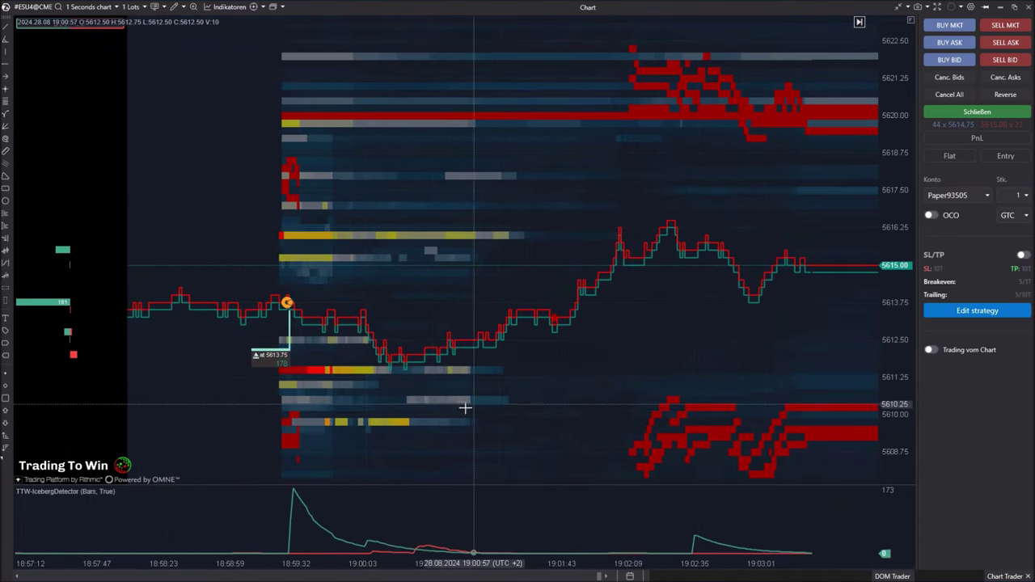
click(859, 24)
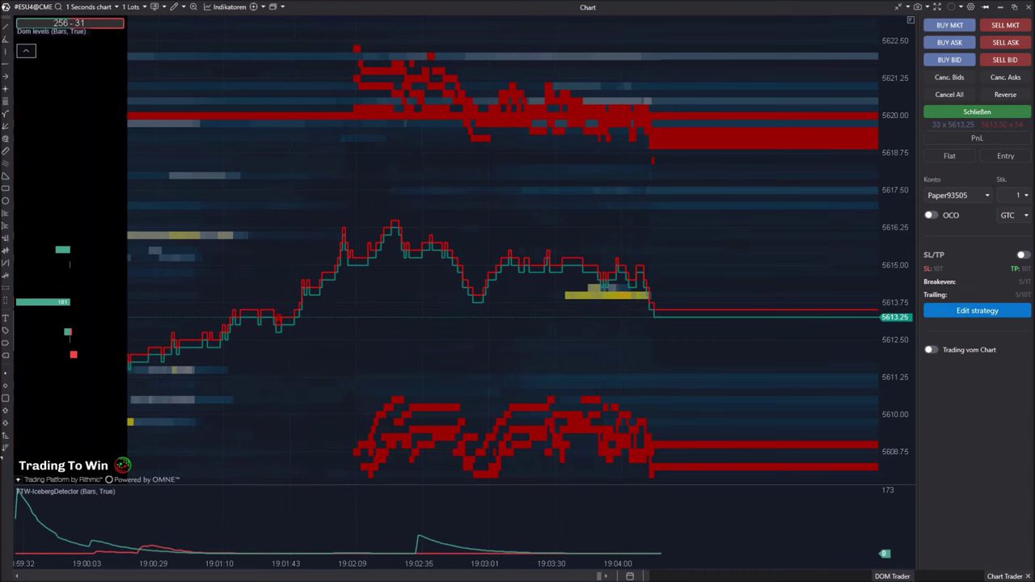
Switch to the browser window with the ATAS feedback roadmap and maximize it on this screen
drag(0, 581, 88, 123)
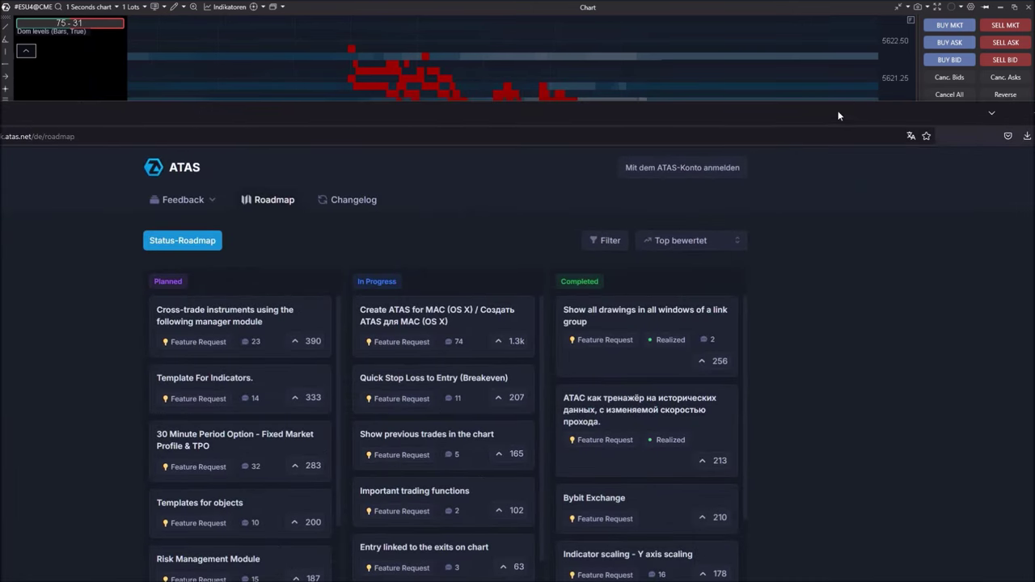
drag(812, 113, 735, 122)
click(980, 123)
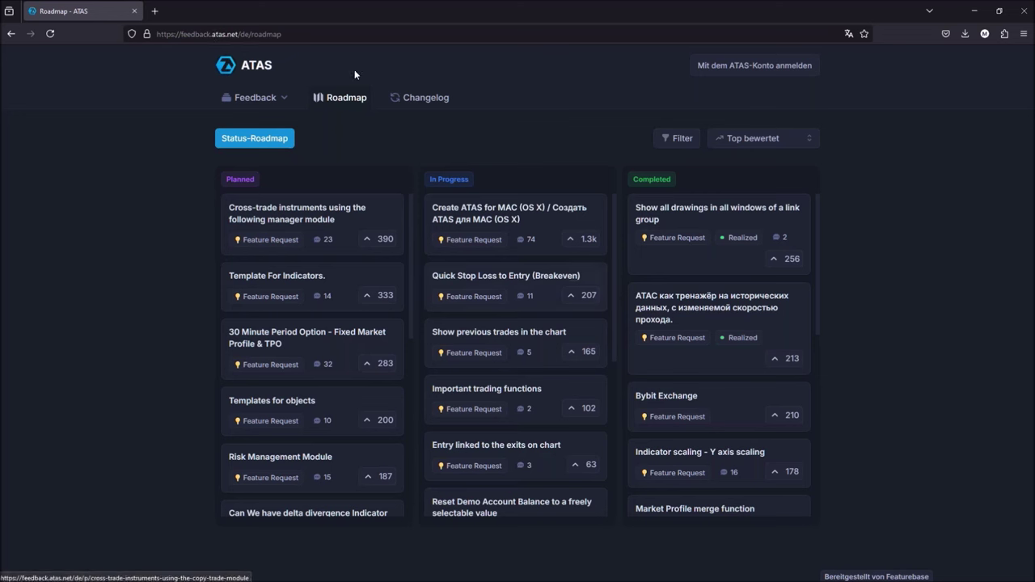
Open the Feature Request board and look through its list of ideas from the highest-voted entries down
click(253, 98)
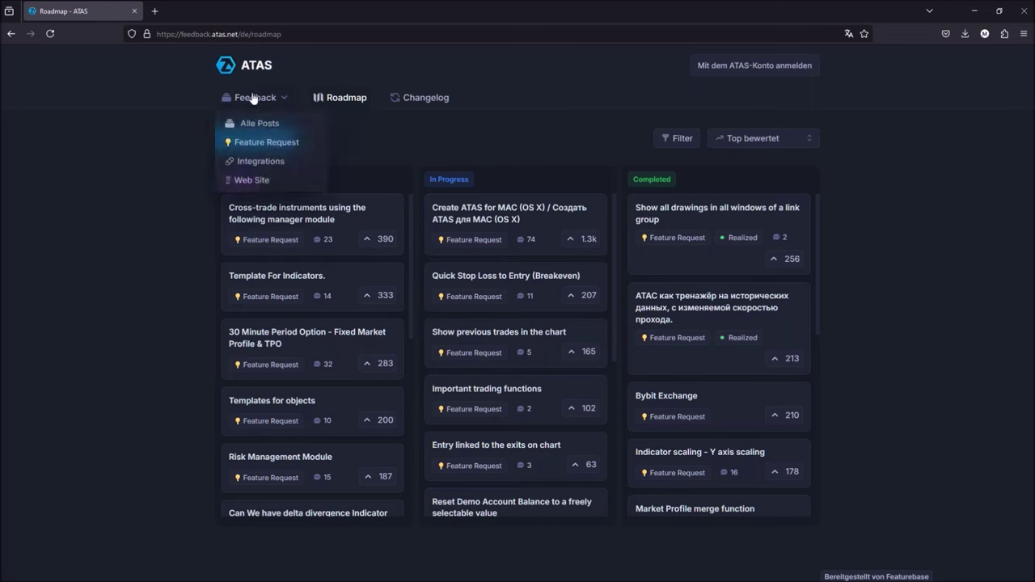
click(275, 143)
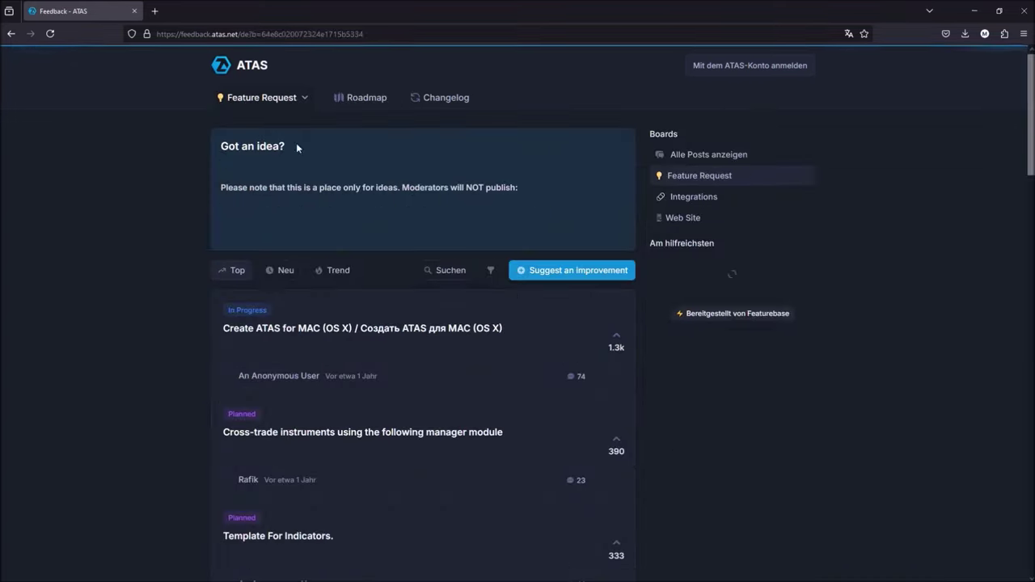
scroll(381, 315, down, 20)
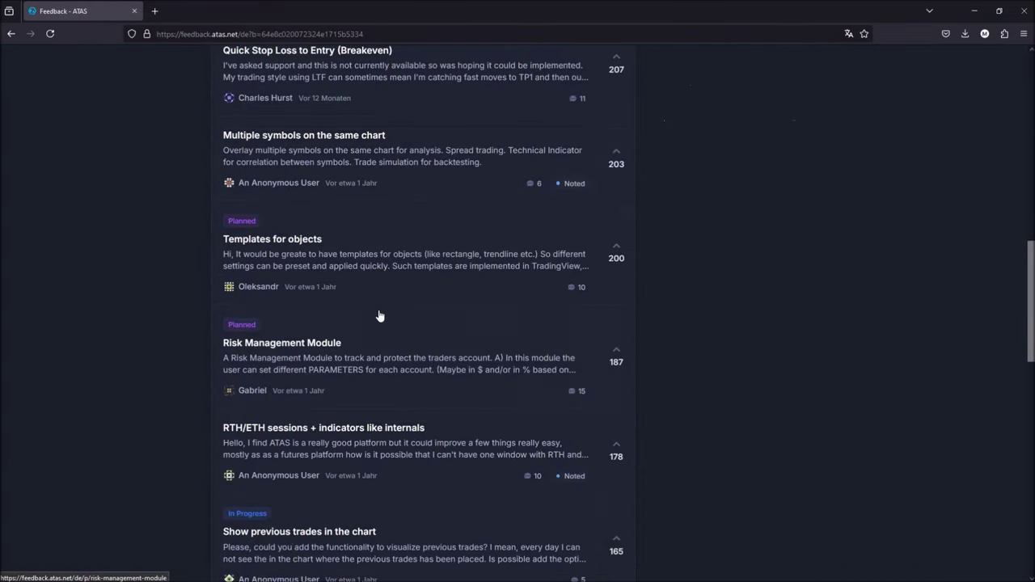
scroll(379, 316, down, 15)
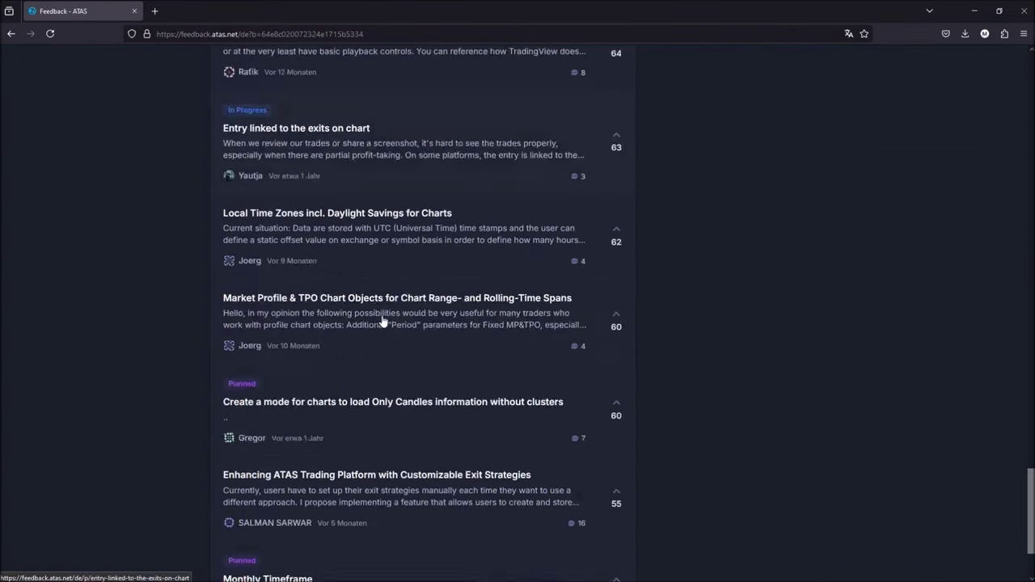
scroll(386, 321, down, 15)
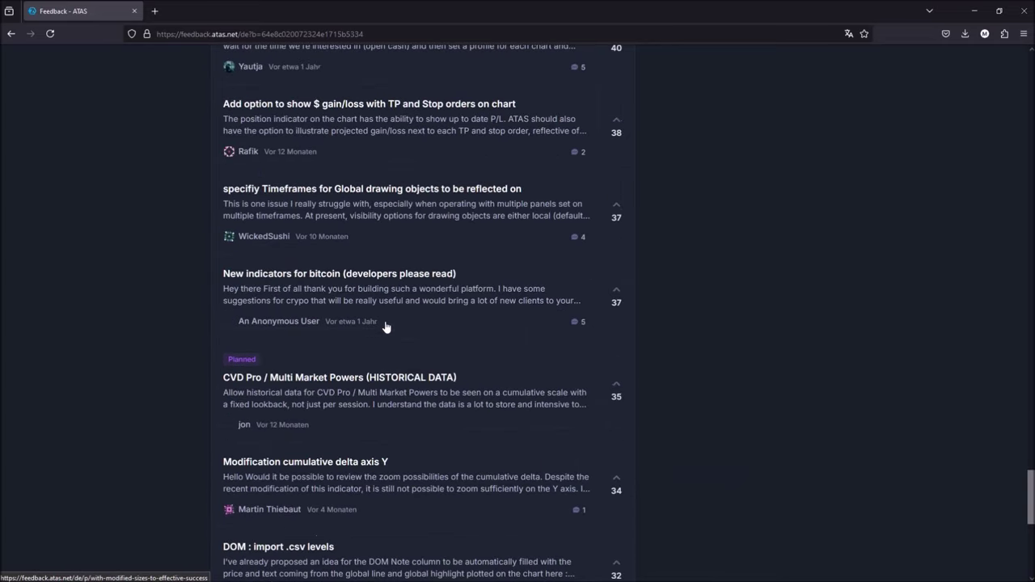
scroll(387, 327, down, 8)
scroll(386, 329, up, 12)
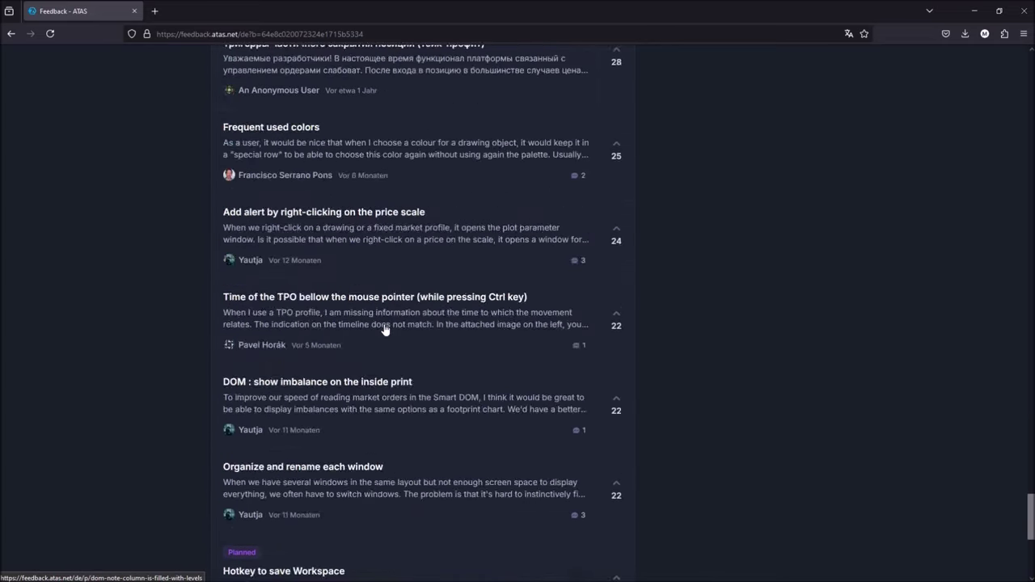
scroll(384, 328, up, 20)
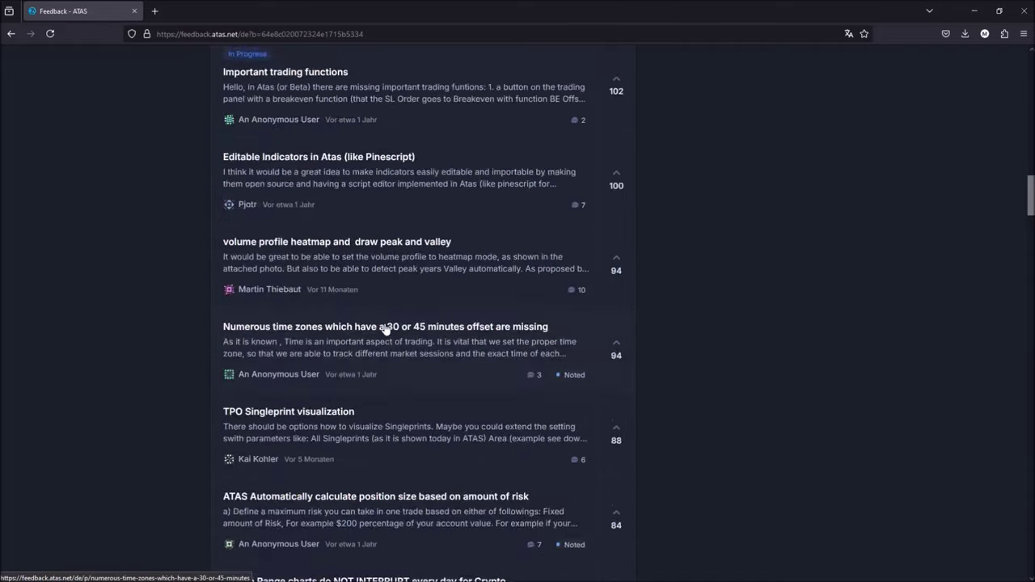
scroll(385, 327, up, 4)
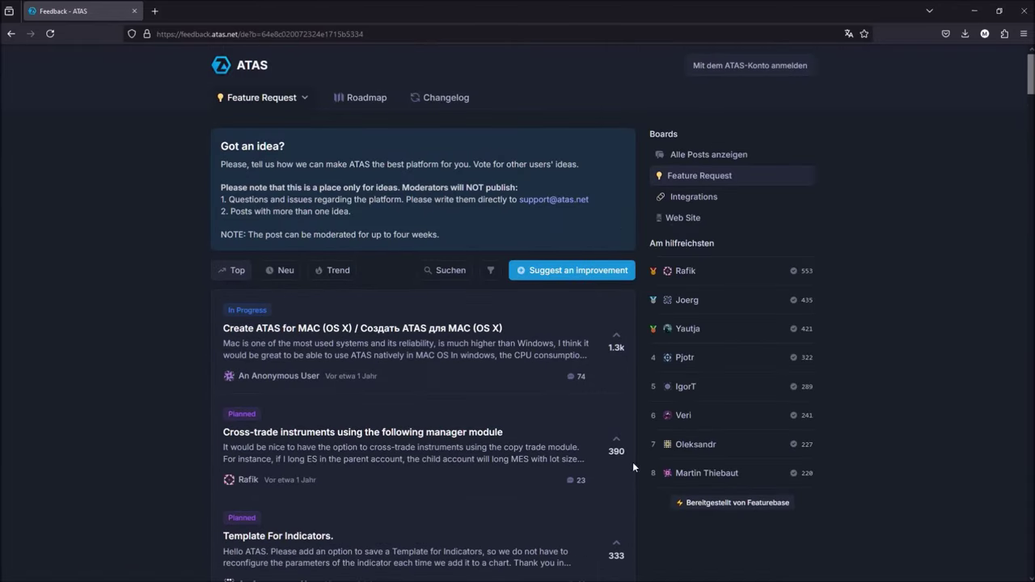
Upvote the "Quick Stop Loss to Entry (Breakeven)" feature request
scroll(512, 376, down, 3)
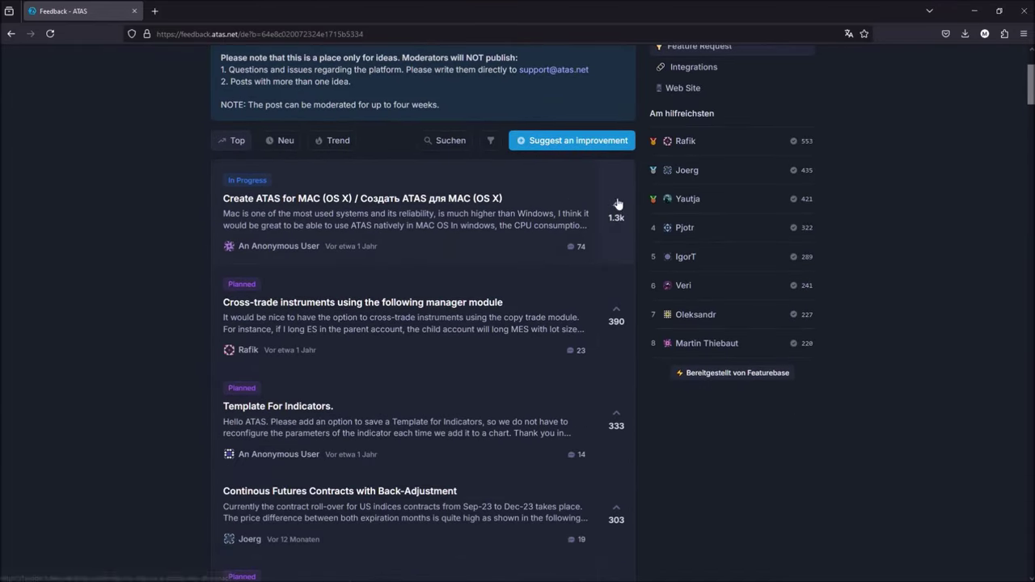
scroll(485, 381, down, 6)
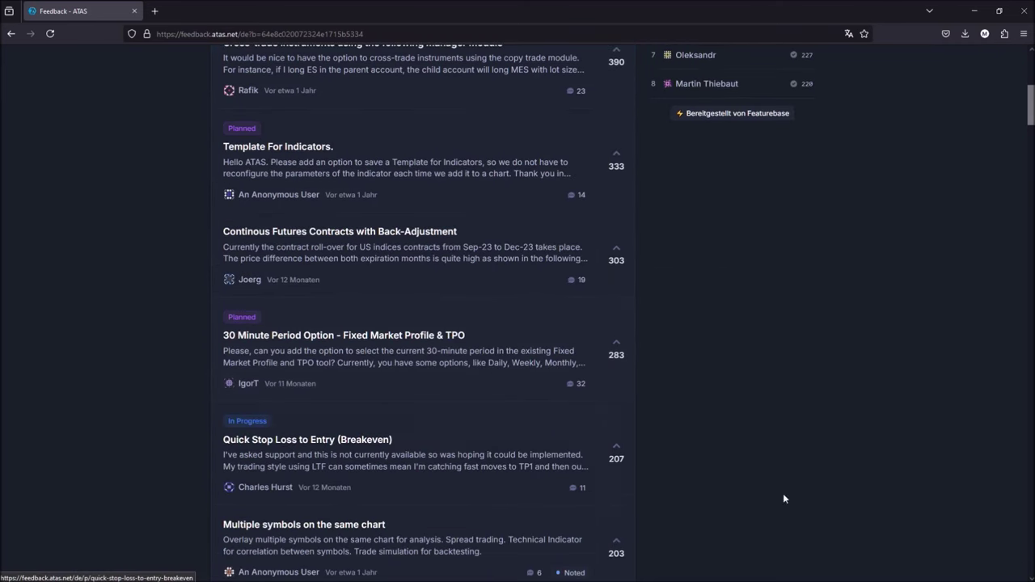
scroll(336, 457, down, 2)
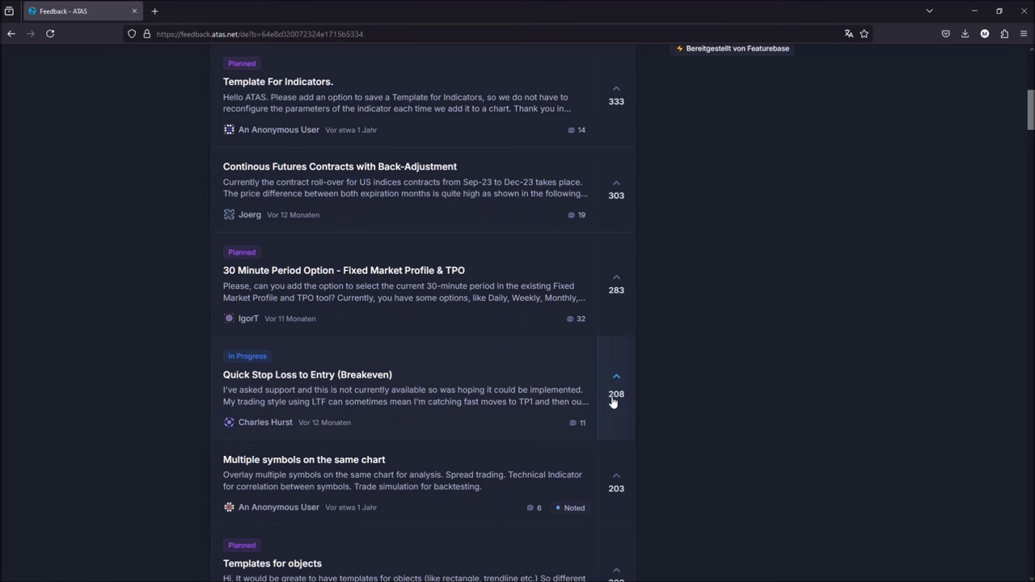
Look through the remaining feature requests and their vote counts, ending back at the beginning of the board
scroll(697, 383, up, 10)
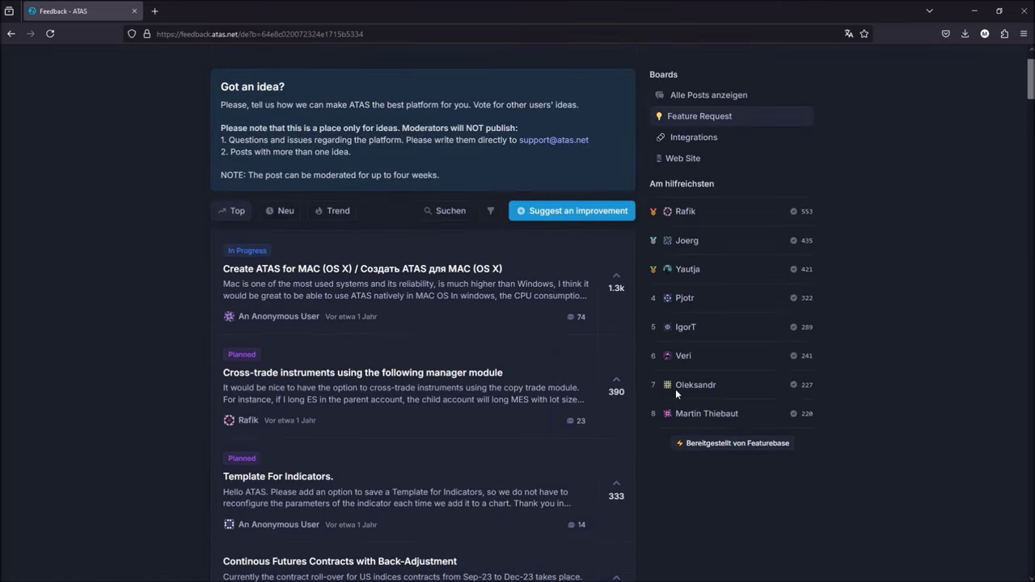
scroll(577, 363, down, 10)
scroll(577, 364, down, 20)
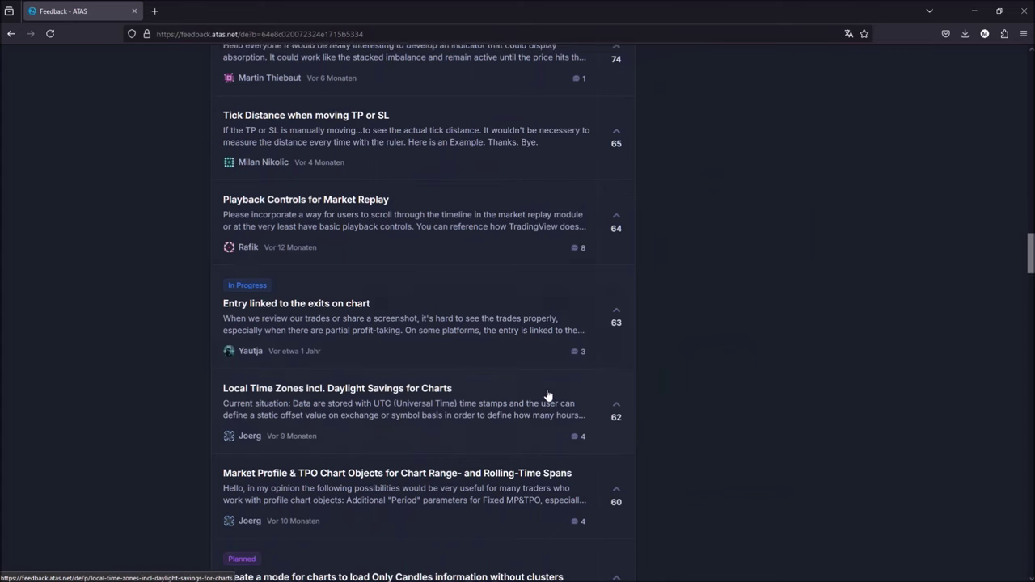
scroll(548, 395, up, 2)
scroll(548, 394, up, 15)
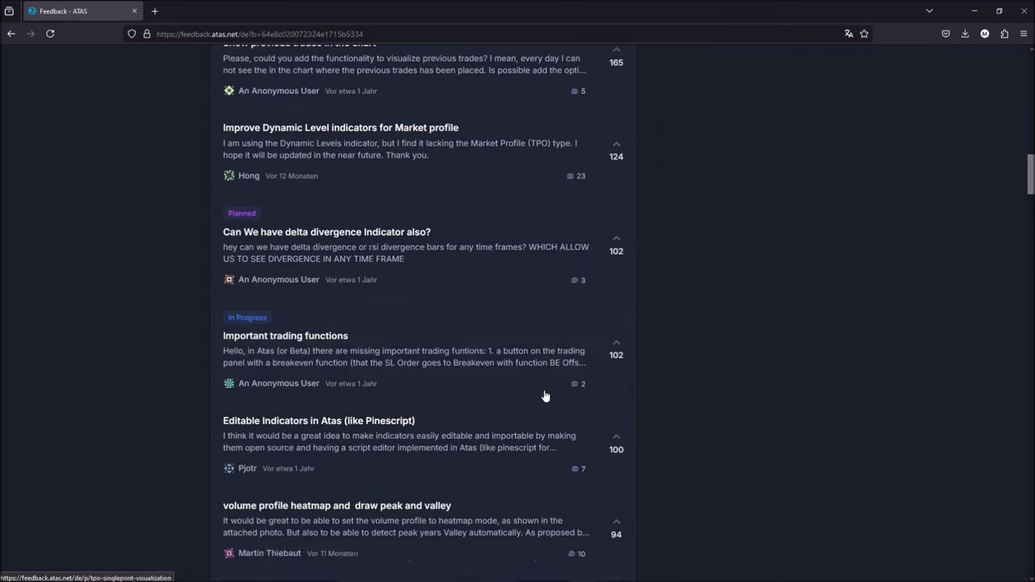
scroll(543, 395, up, 4)
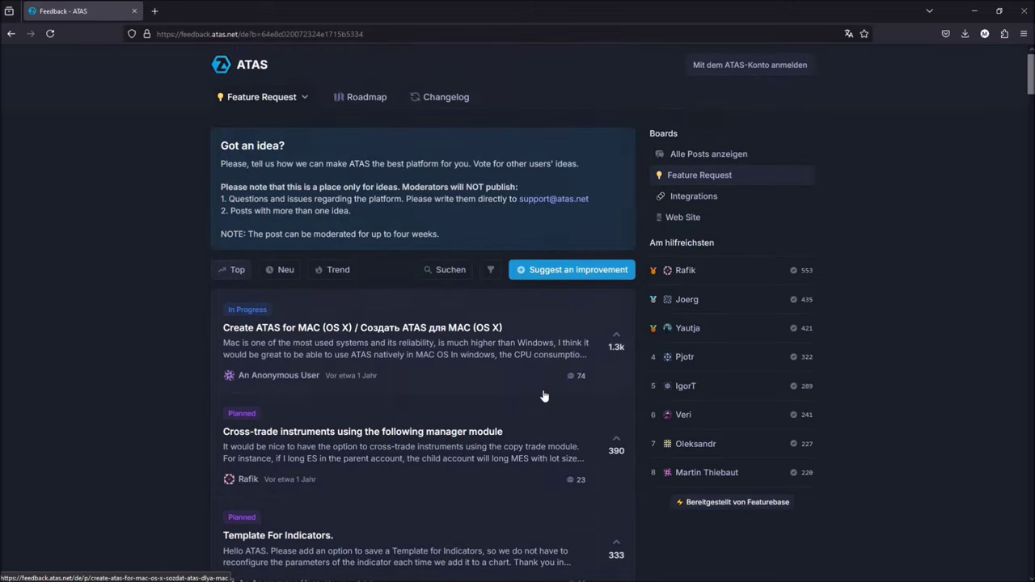
scroll(543, 396, down, 20)
scroll(543, 395, down, 10)
scroll(543, 396, up, 10)
scroll(543, 395, up, 12)
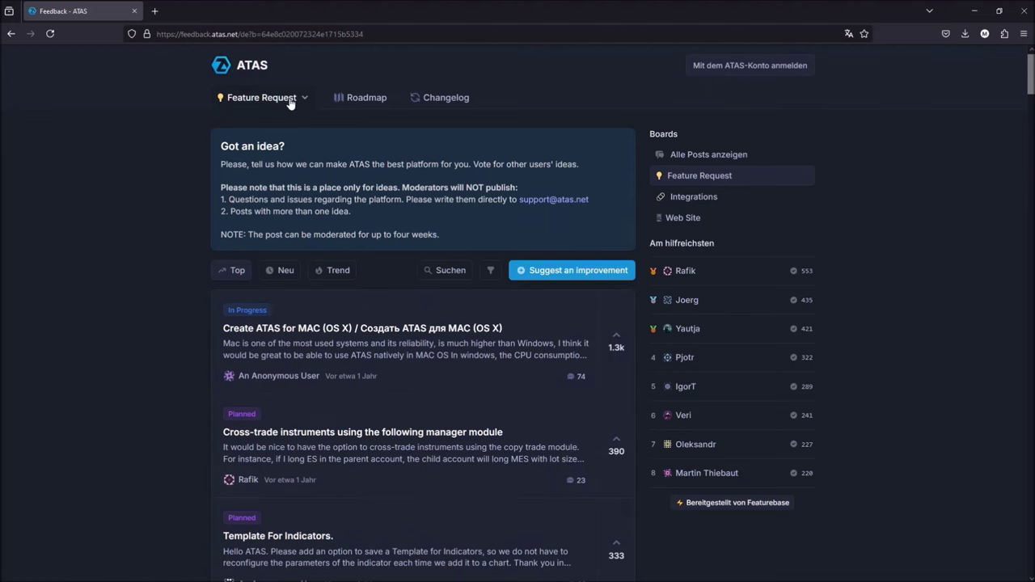
Open the Roadmap page and examine all of the feature requests in the Planned column
click(367, 97)
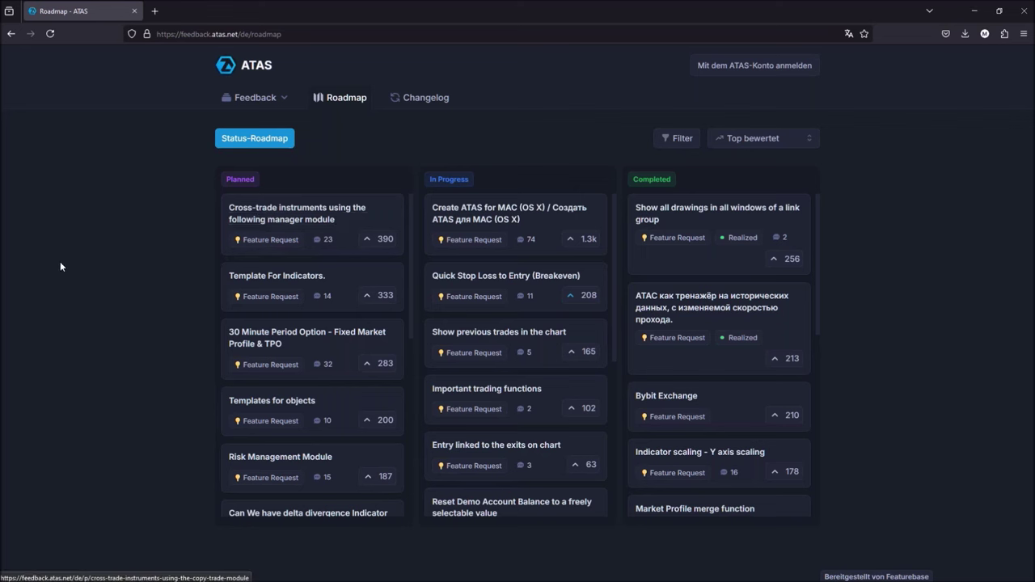
scroll(228, 280, down, 1)
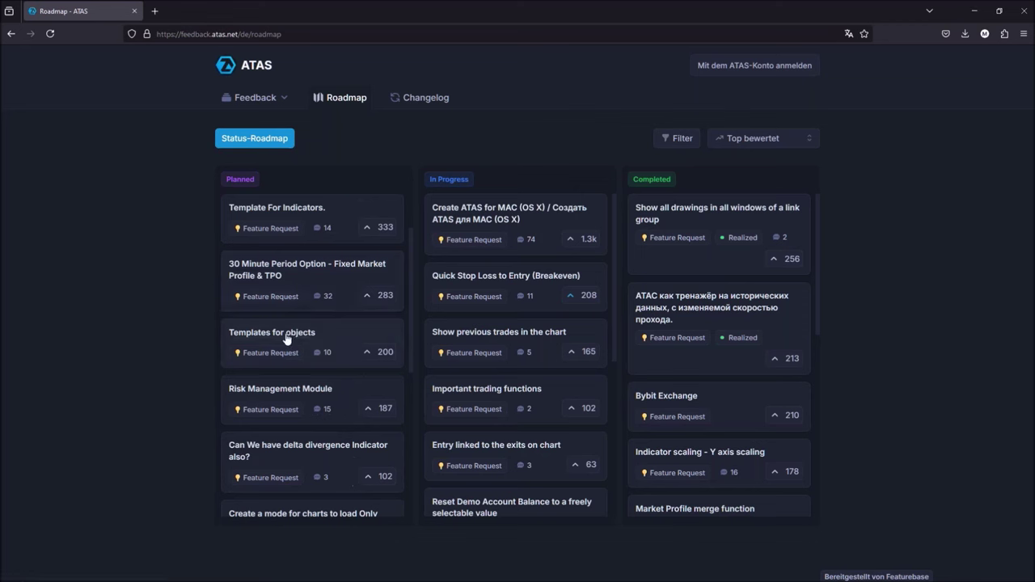
scroll(299, 341, down, 2)
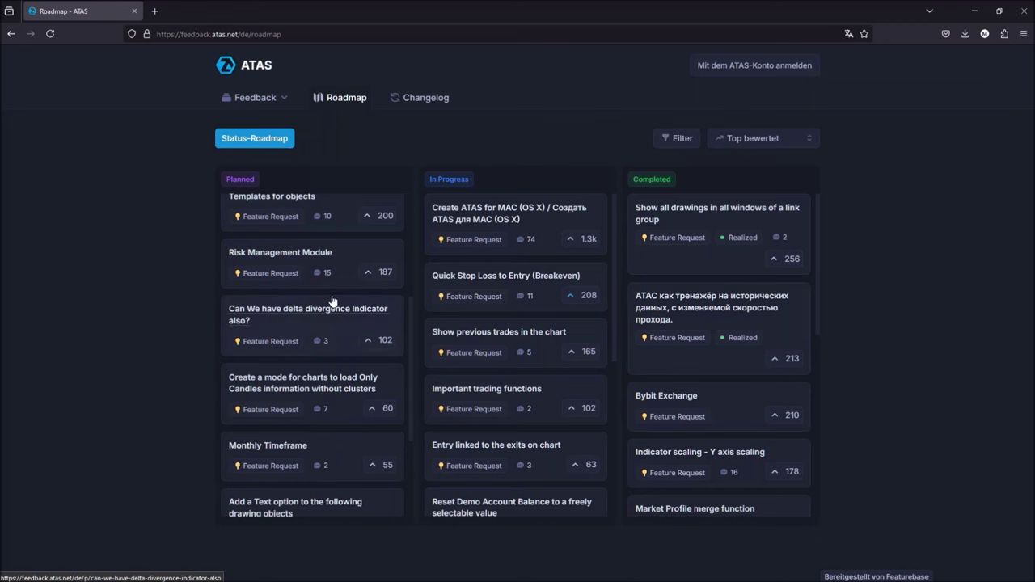
scroll(254, 213, up, 3)
scroll(291, 337, down, 4)
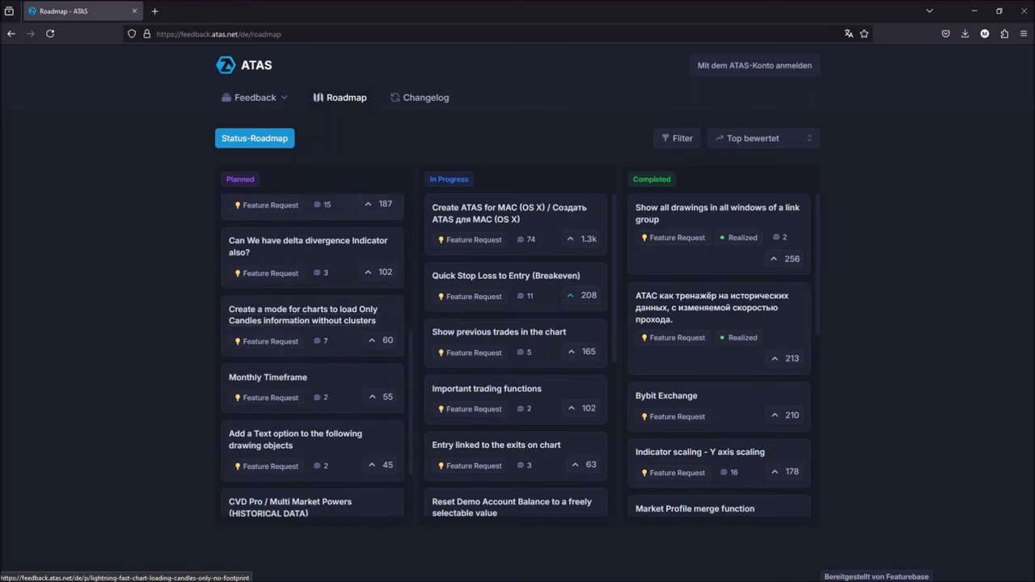
scroll(308, 414, down, 8)
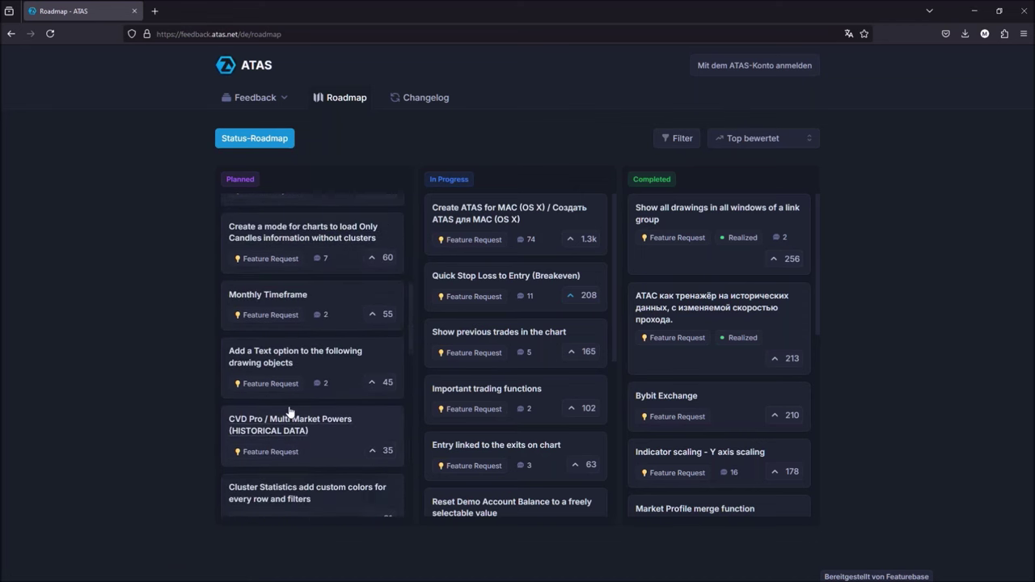
scroll(283, 408, up, 5)
scroll(282, 409, down, 5)
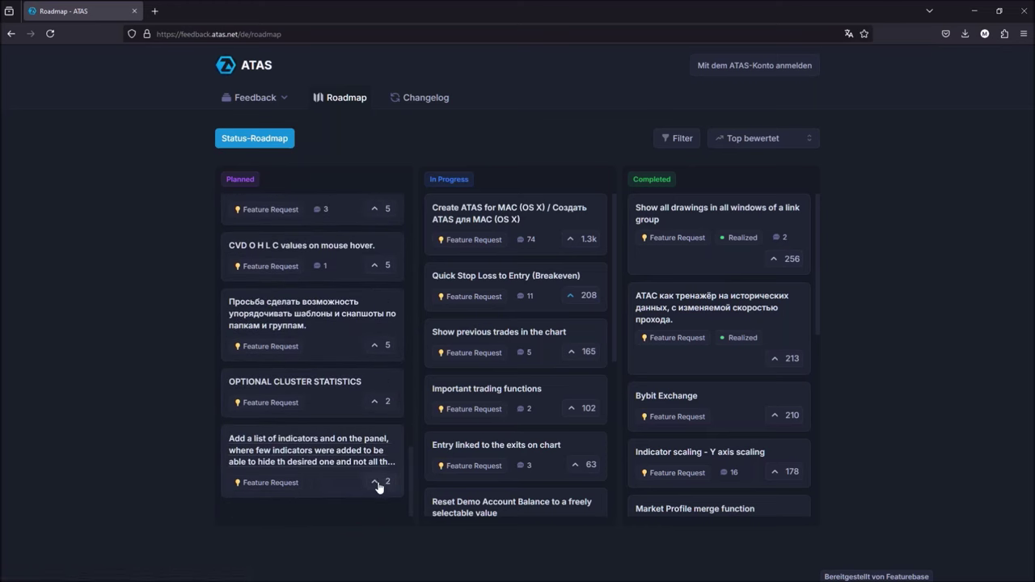
scroll(324, 434, up, 10)
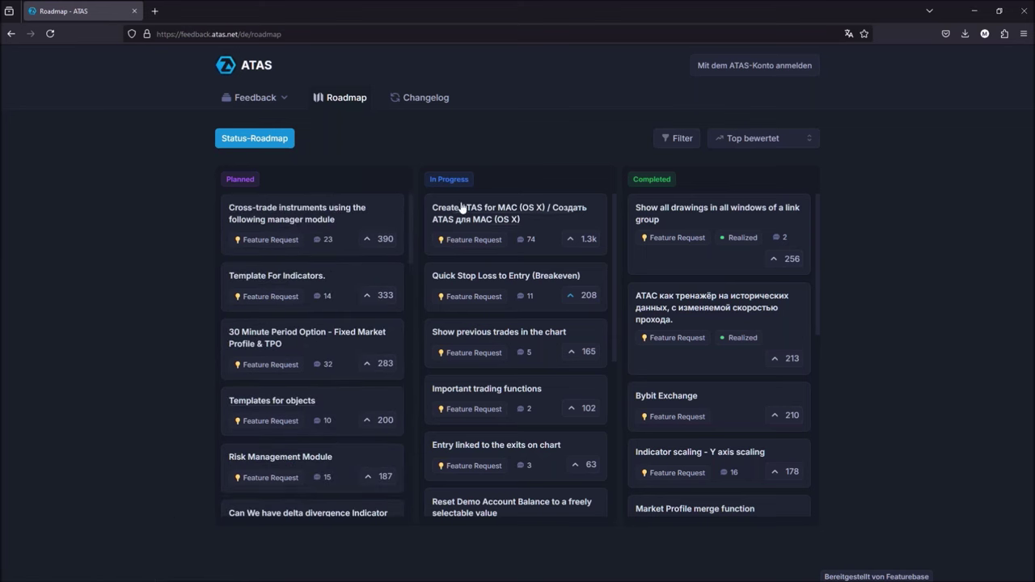
Examine the feature requests in the roadmap's In Progress column down to its last entry
scroll(491, 237, down, 1)
scroll(491, 237, up, 1)
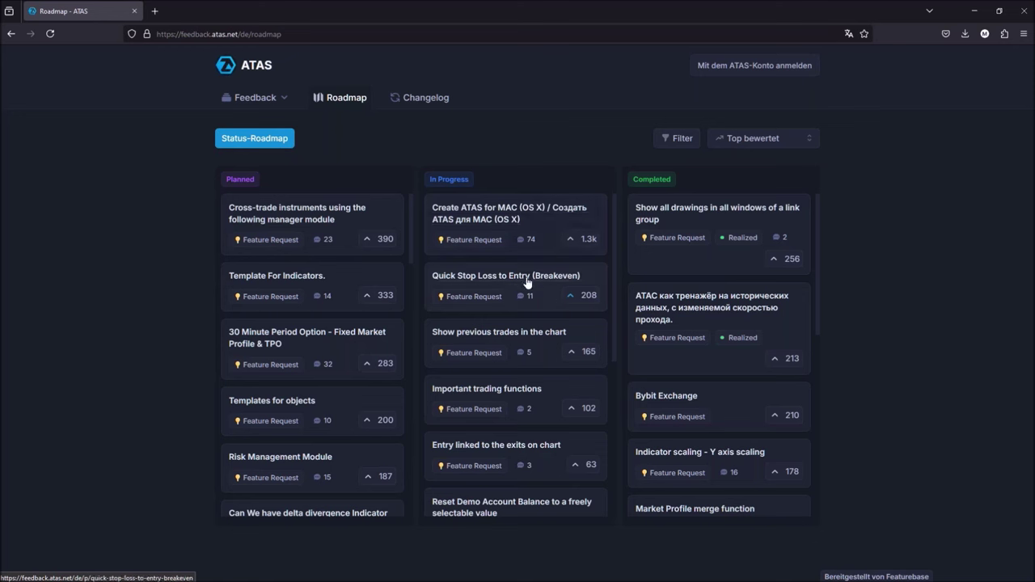
scroll(517, 318, down, 5)
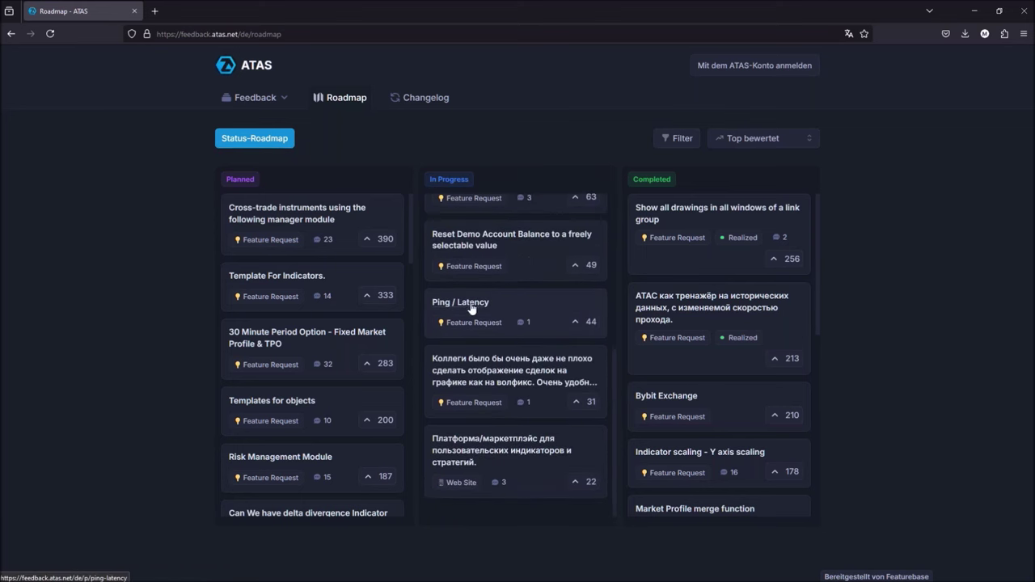
scroll(521, 306, up, 5)
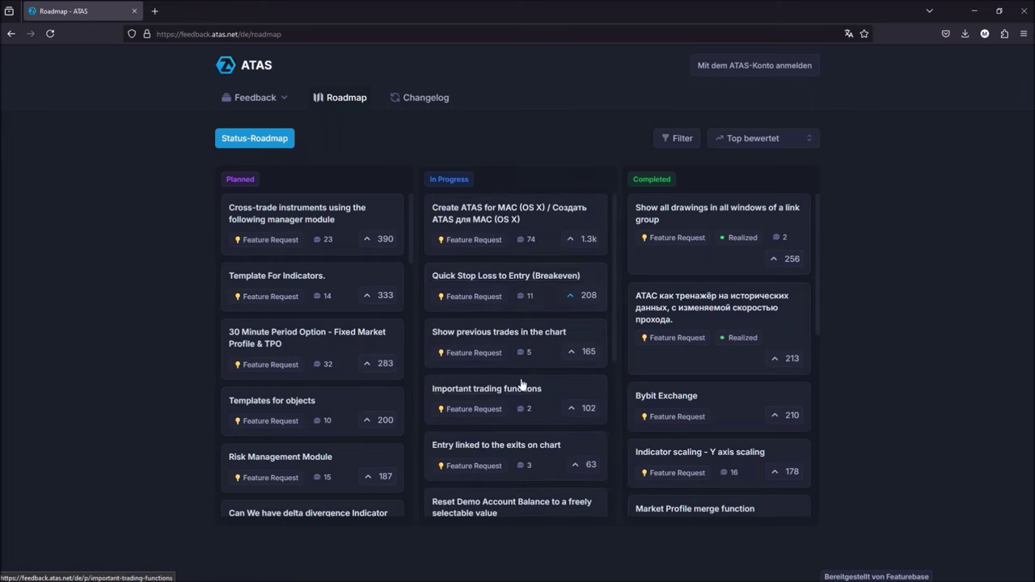
Look through the feature requests in the roadmap's Completed column and return to its first entry
scroll(743, 257, down, 10)
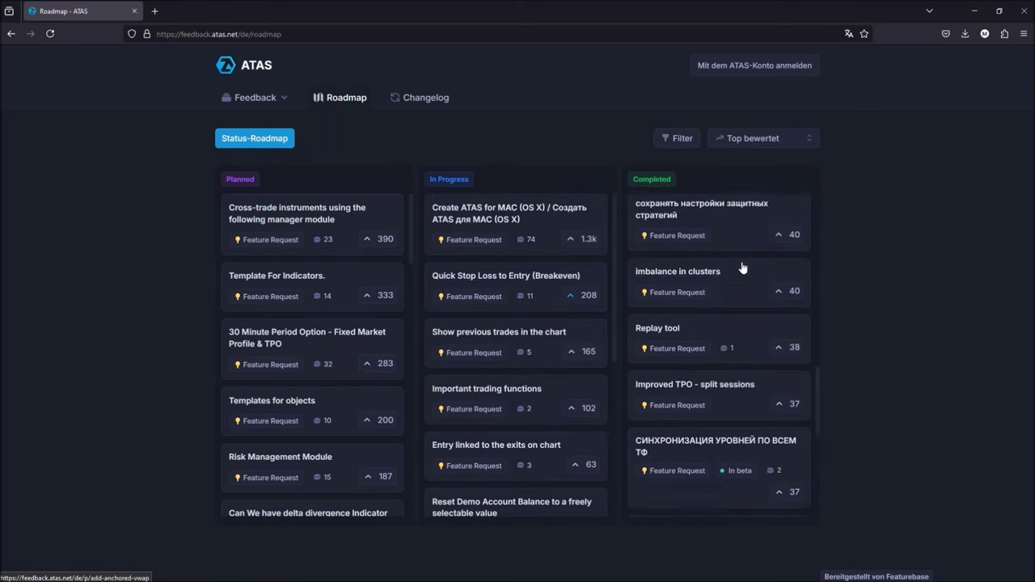
scroll(740, 271, up, 6)
scroll(739, 271, up, 4)
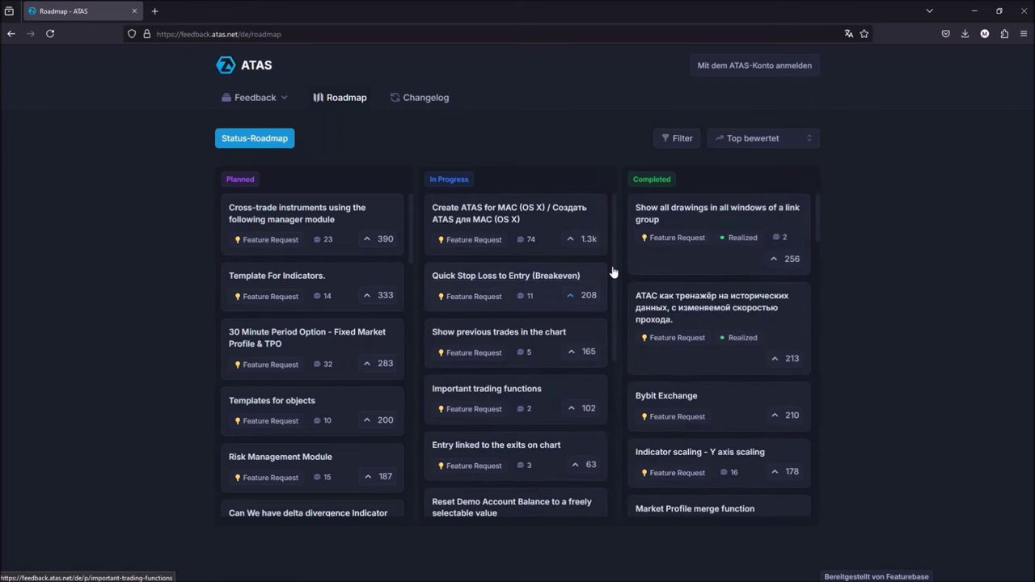
Open the Changelog page and examine the Version Latest 7.0.1.344 release notes, including the Following Manager and Indicators sections
click(419, 99)
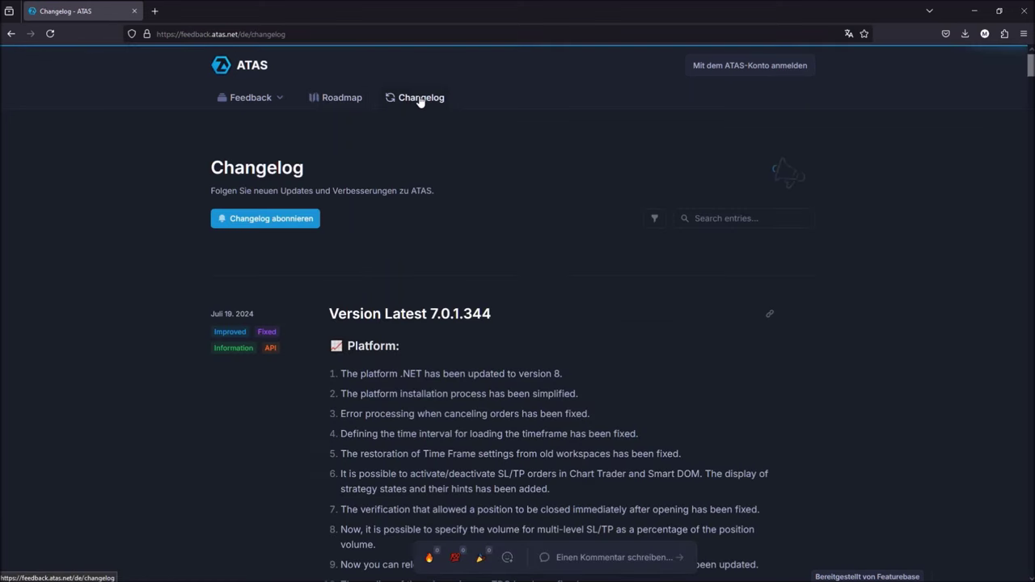
scroll(335, 295, down, 3)
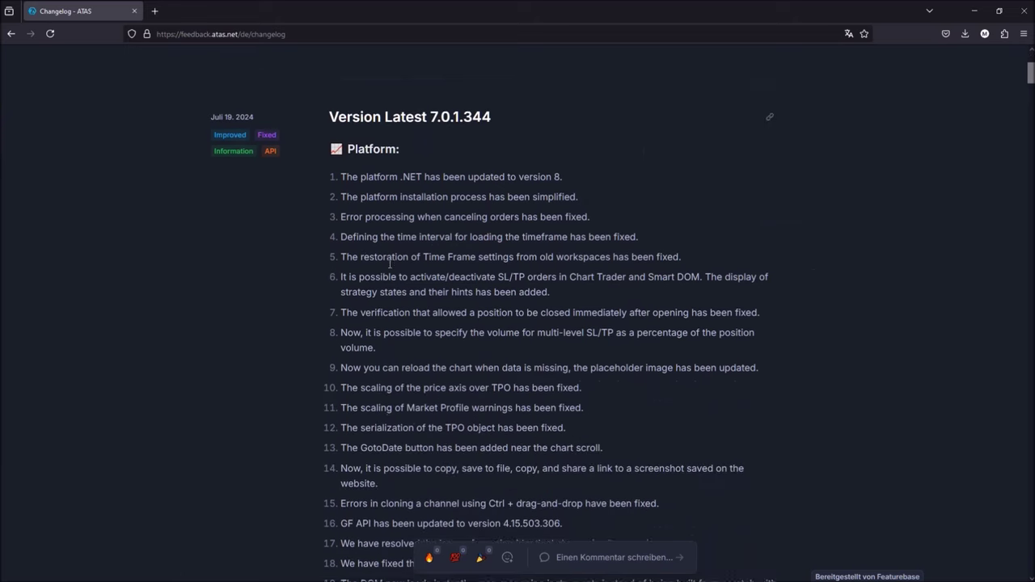
scroll(332, 247, down, 15)
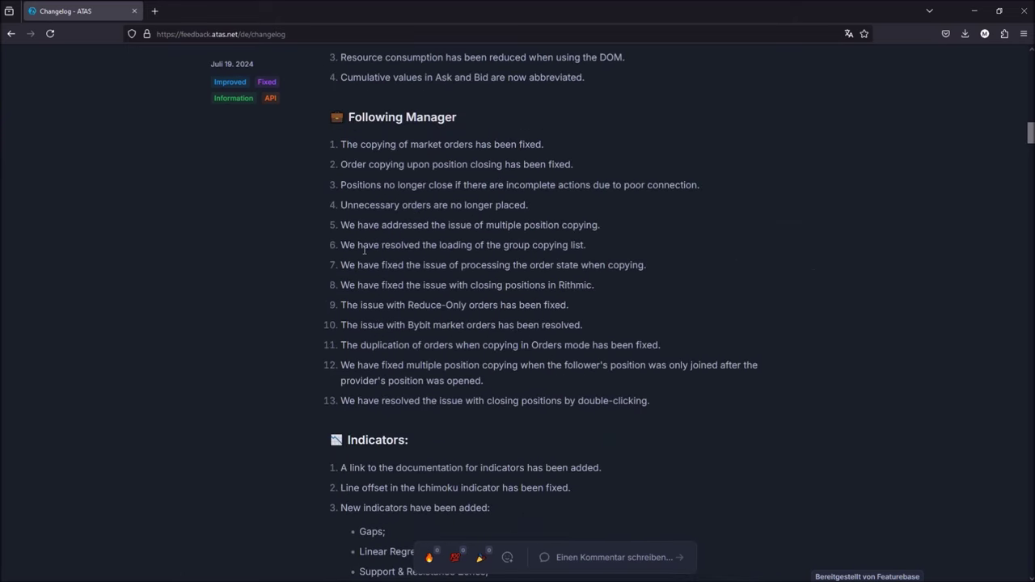
scroll(364, 250, down, 4)
drag(378, 143, 453, 328)
click(455, 327)
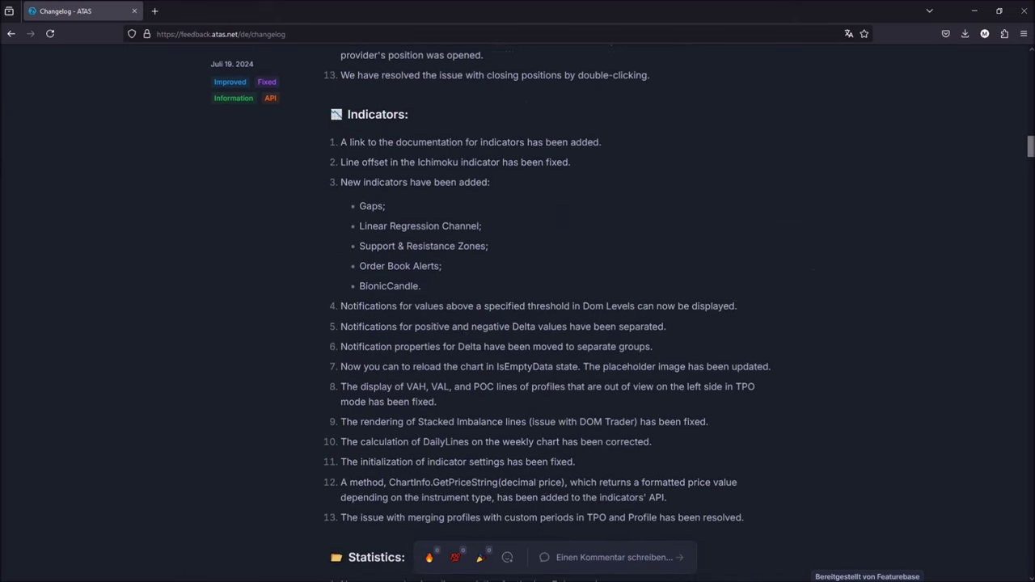
scroll(375, 213, down, 5)
drag(375, 213, 469, 309)
click(469, 309)
scroll(465, 301, down, 1)
drag(371, 295, 436, 394)
click(436, 394)
Look through the older release notes, including Version Beta 7.0.1.222, and return to the beginning of the changelog
scroll(436, 394, down, 10)
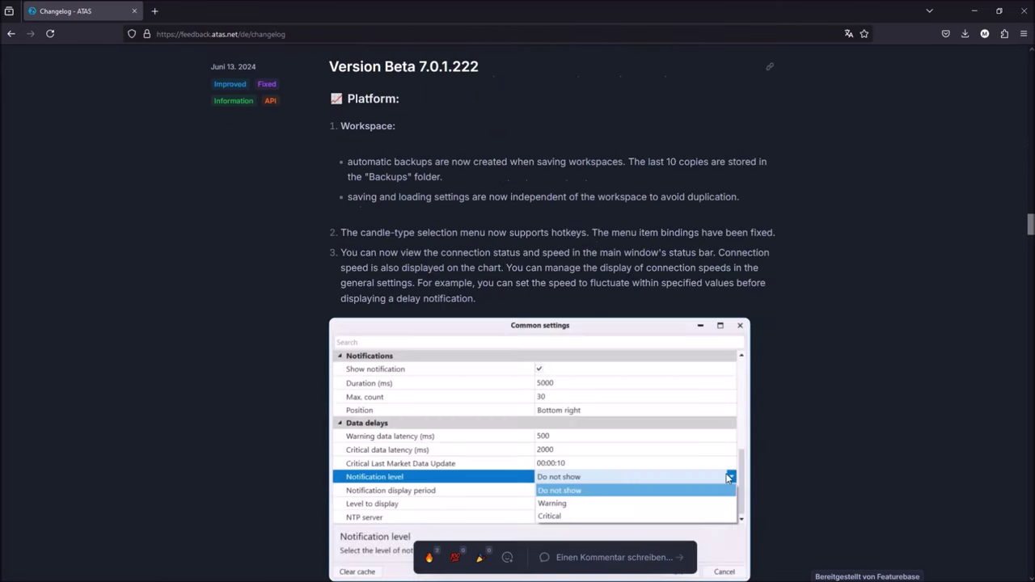
scroll(450, 328, down, 12)
scroll(450, 329, up, 15)
scroll(456, 321, up, 20)
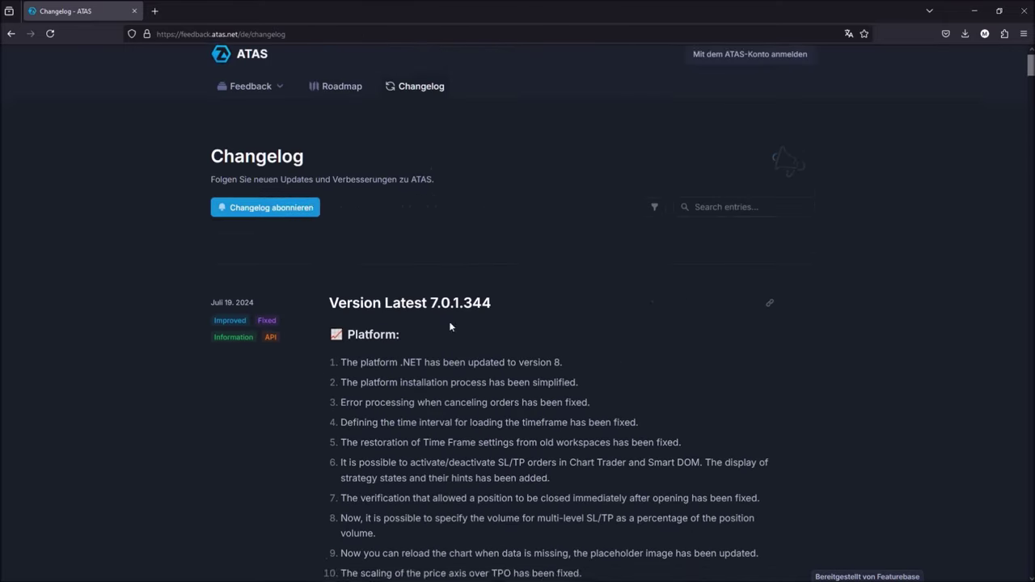
scroll(449, 326, up, 1)
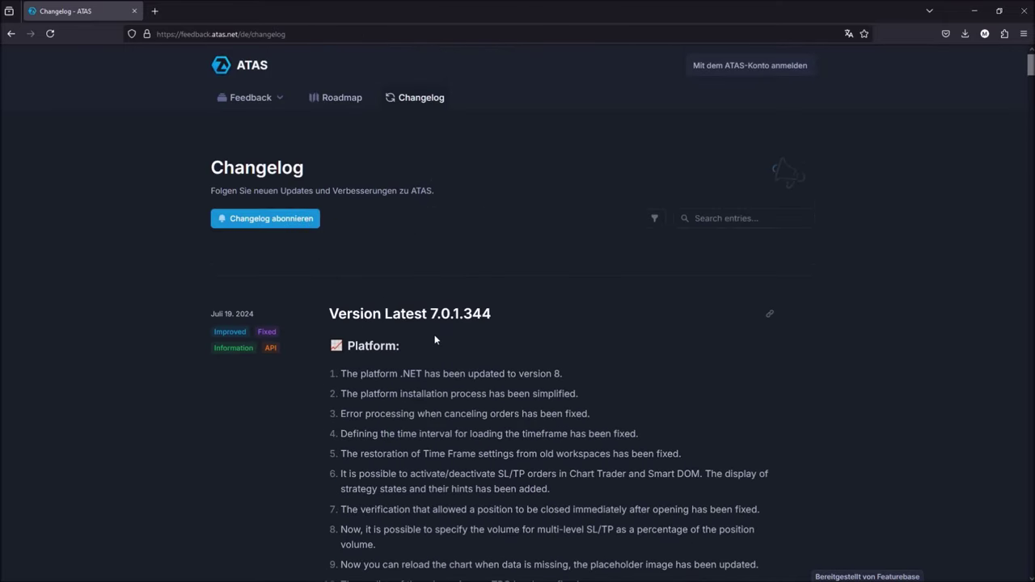